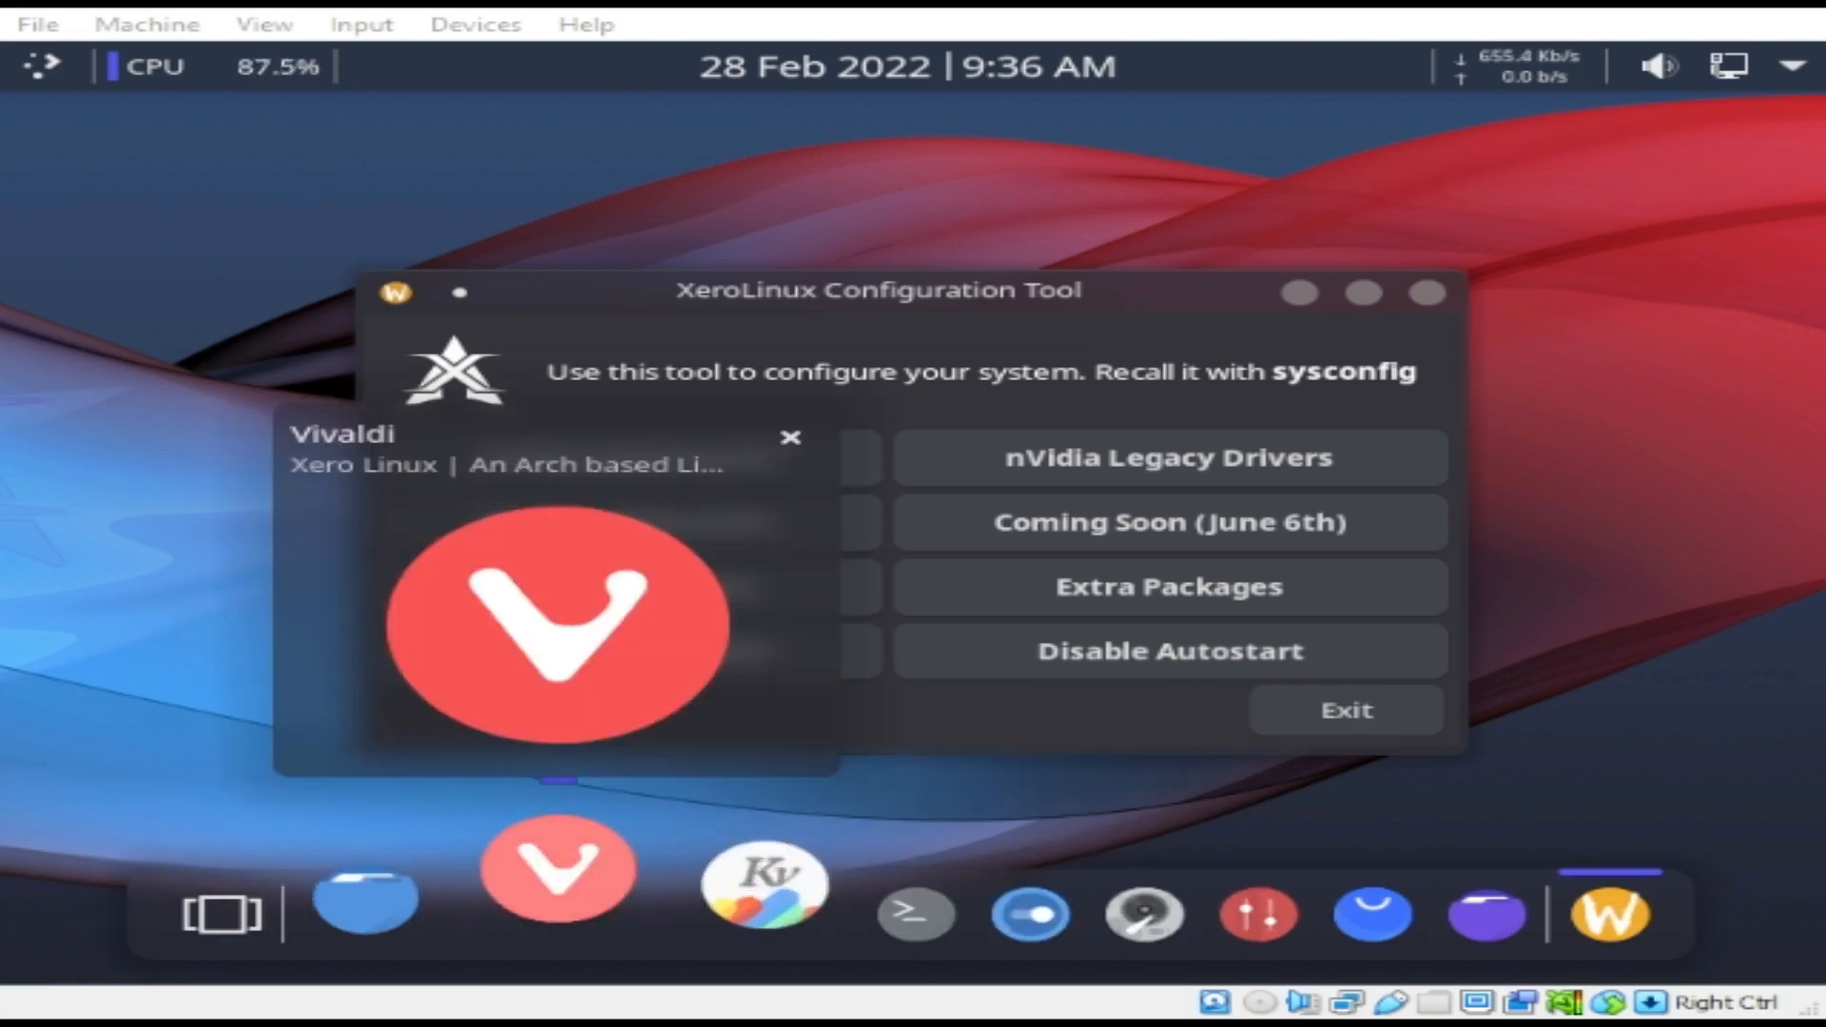
Switch to the Vivaldi browser and read the XeroLinux homepage's announcement, About section and edition chooser.
{"action": "left_click", "coordinate": [580, 886]}
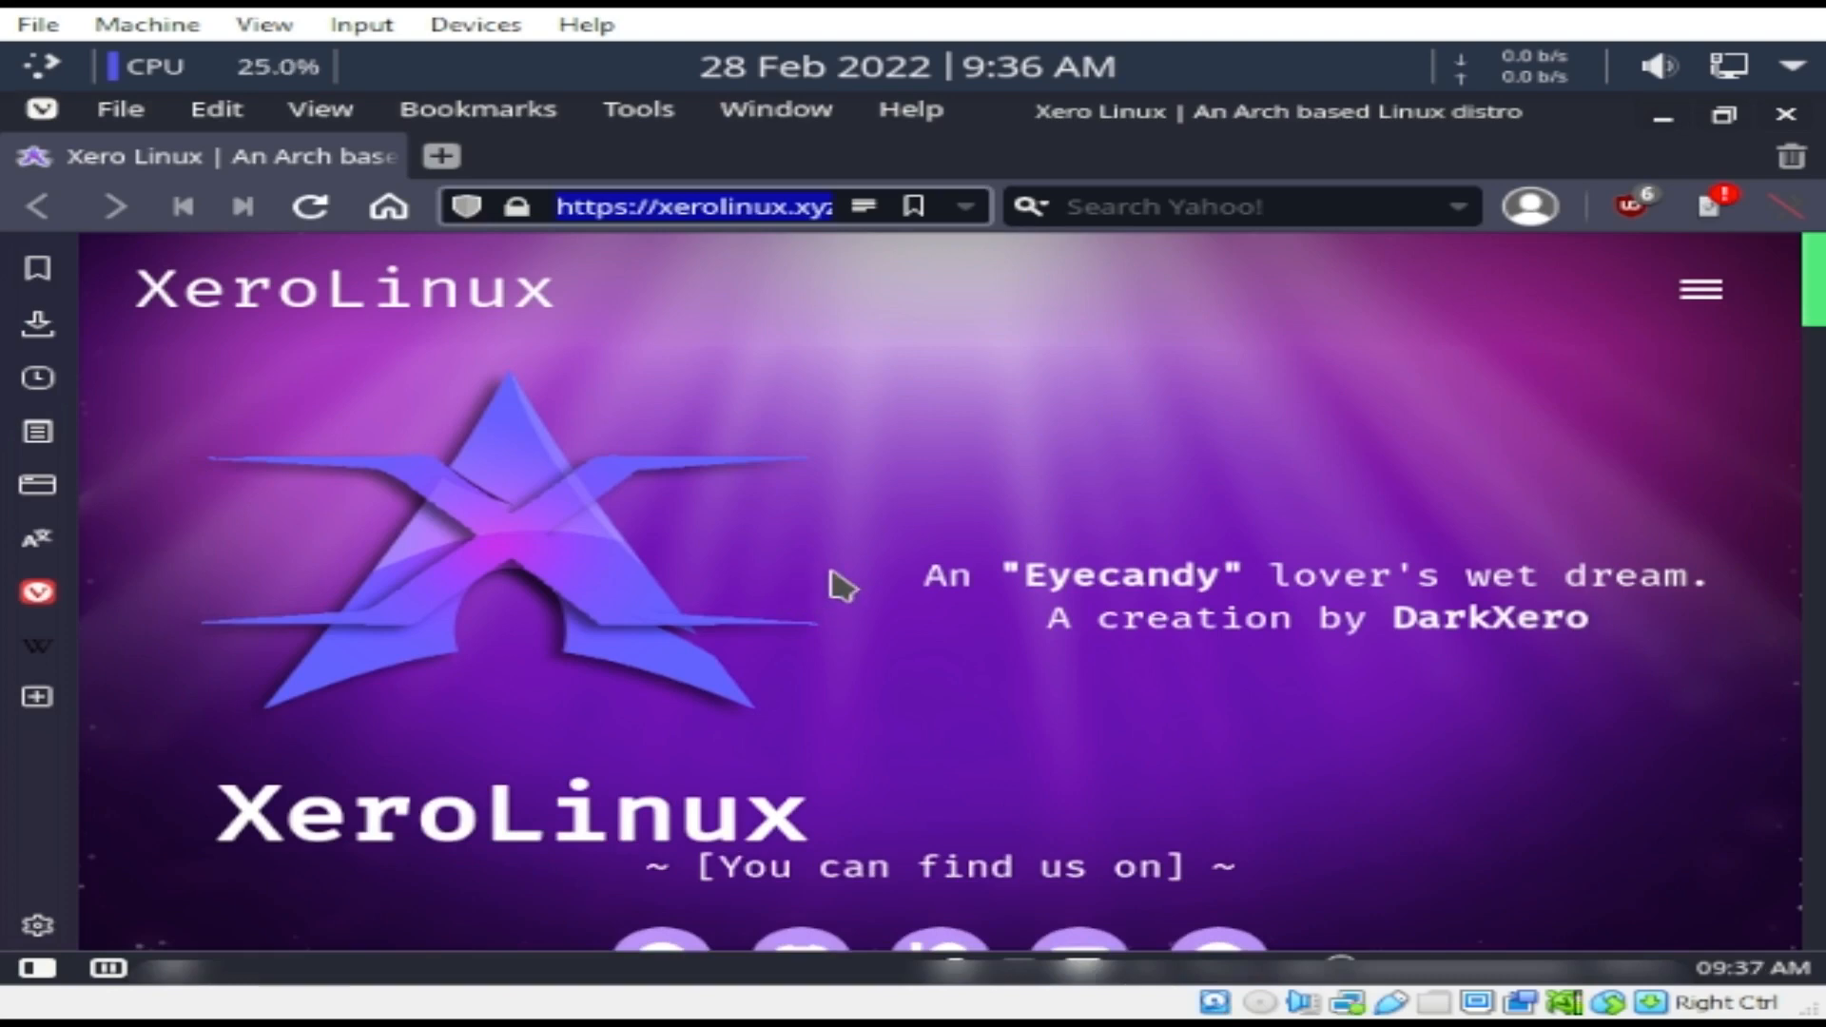
{"action": "scroll", "coordinate": [840, 578], "scroll_direction": "down", "scroll_amount": 6}
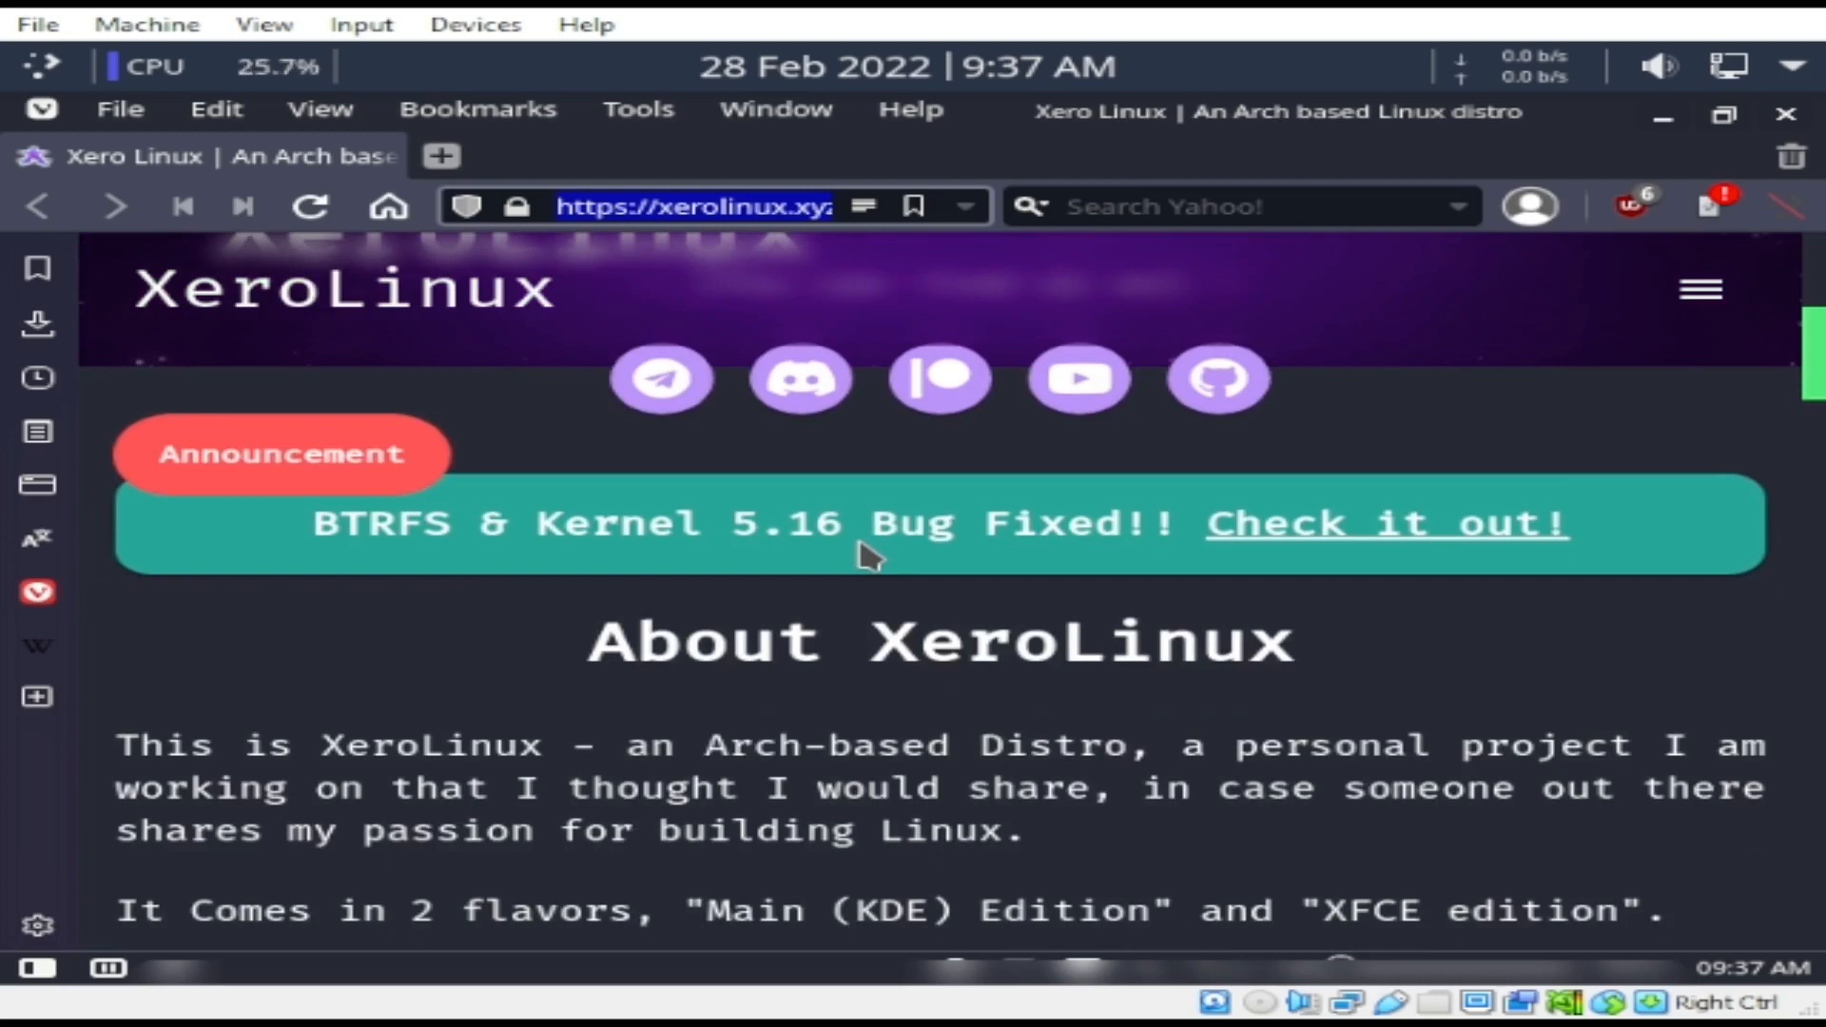
{"action": "scroll", "coordinate": [868, 554], "scroll_direction": "down", "scroll_amount": 4}
{"action": "scroll", "coordinate": [869, 555], "scroll_direction": "down", "scroll_amount": 9}
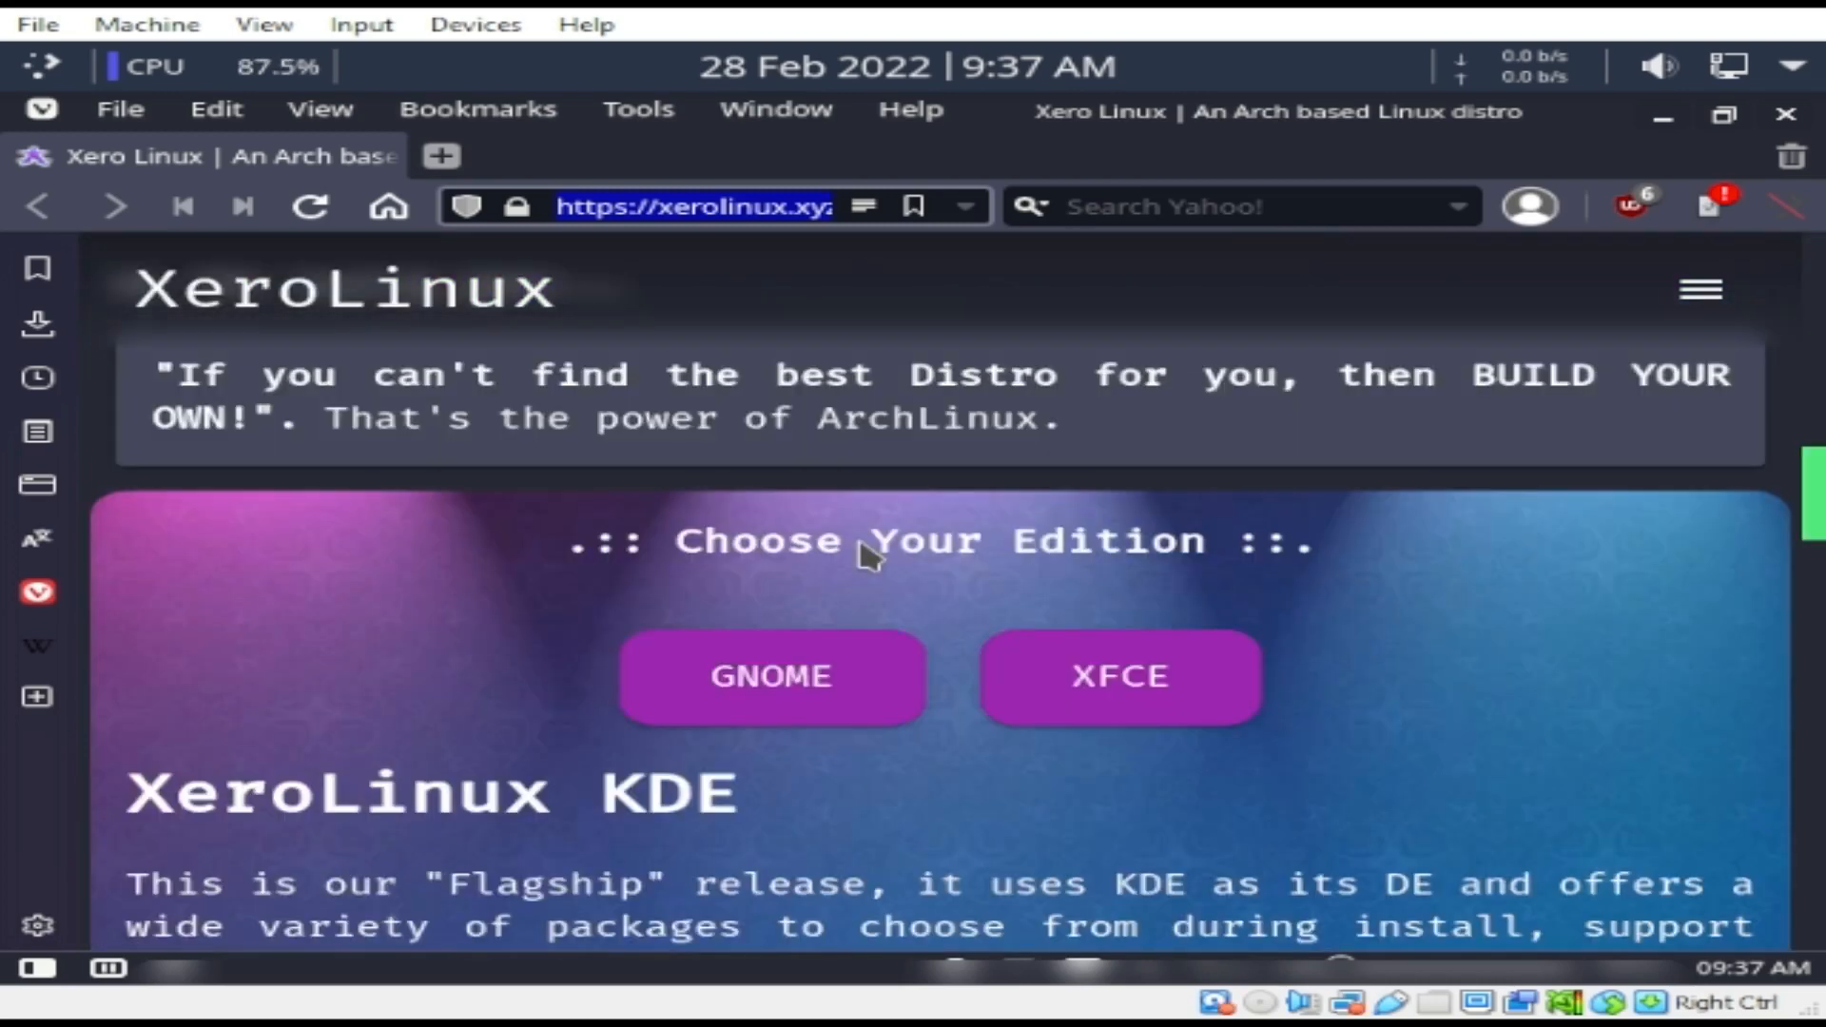
{"action": "scroll", "coordinate": [867, 554], "scroll_direction": "up", "scroll_amount": 2}
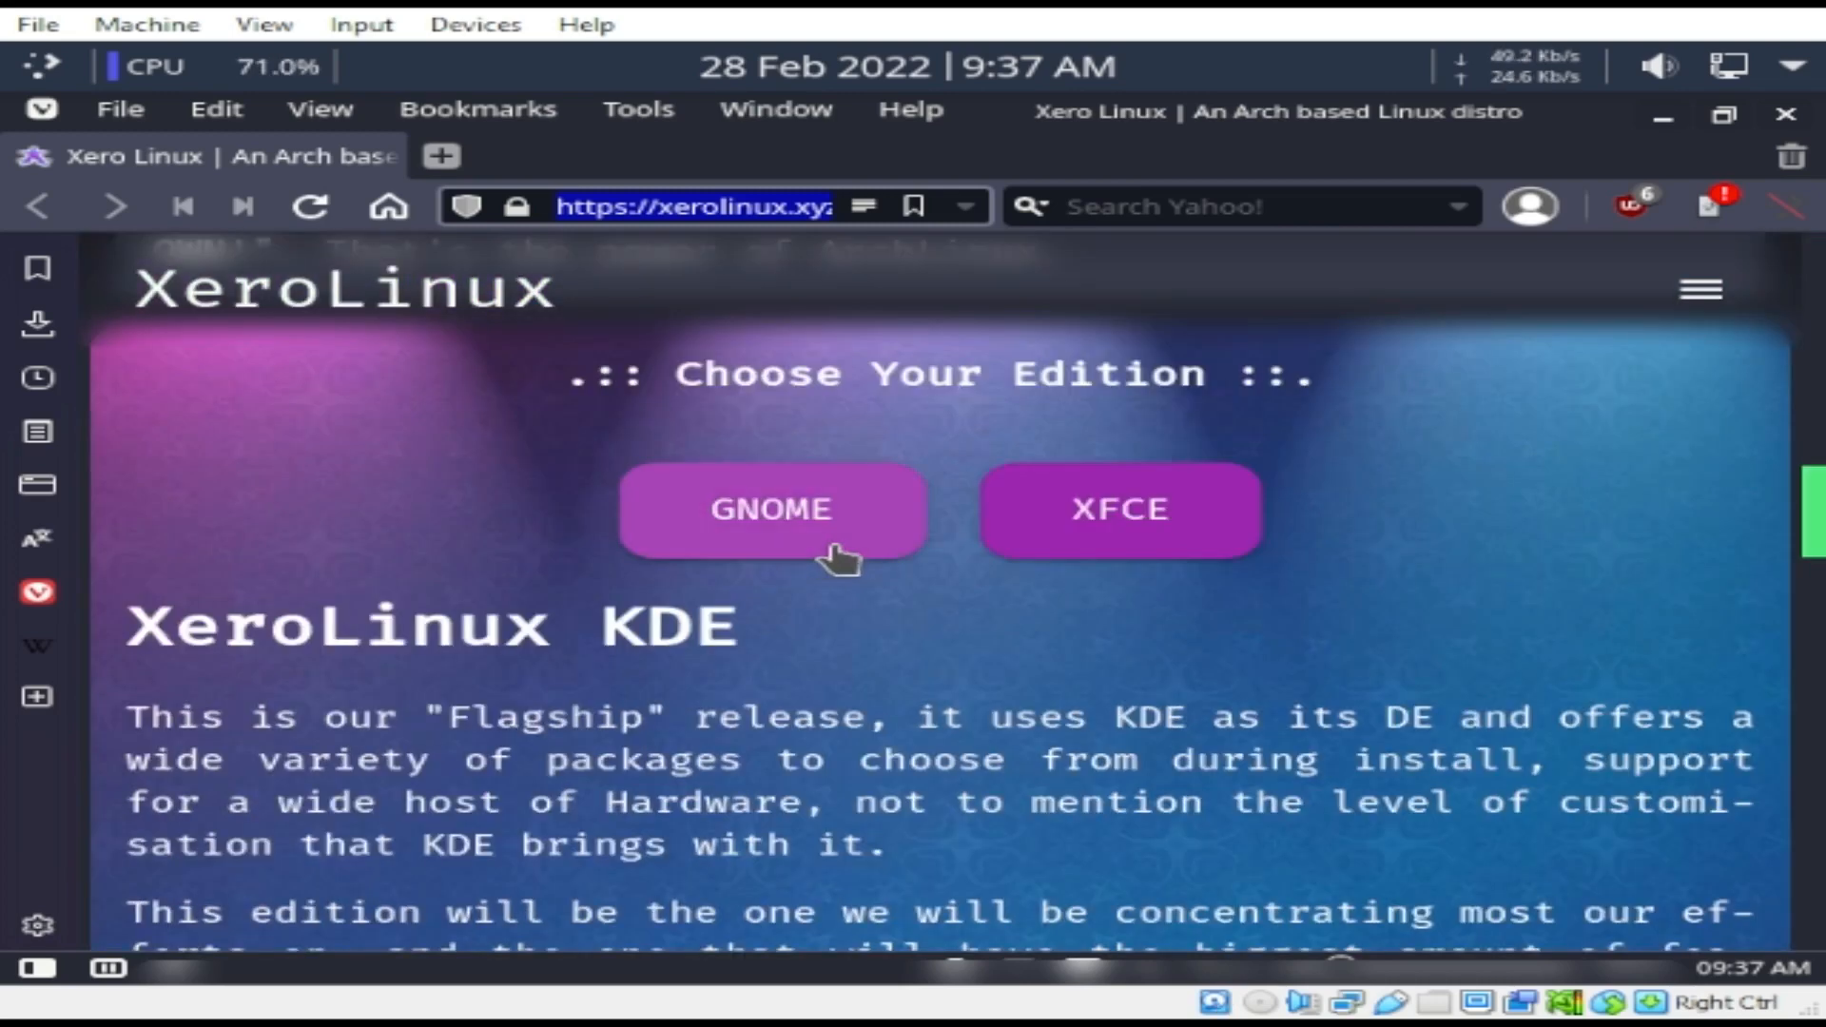
{"action": "scroll", "coordinate": [821, 691], "scroll_direction": "down", "scroll_amount": 1}
{"action": "scroll", "coordinate": [822, 691], "scroll_direction": "up", "scroll_amount": 1}
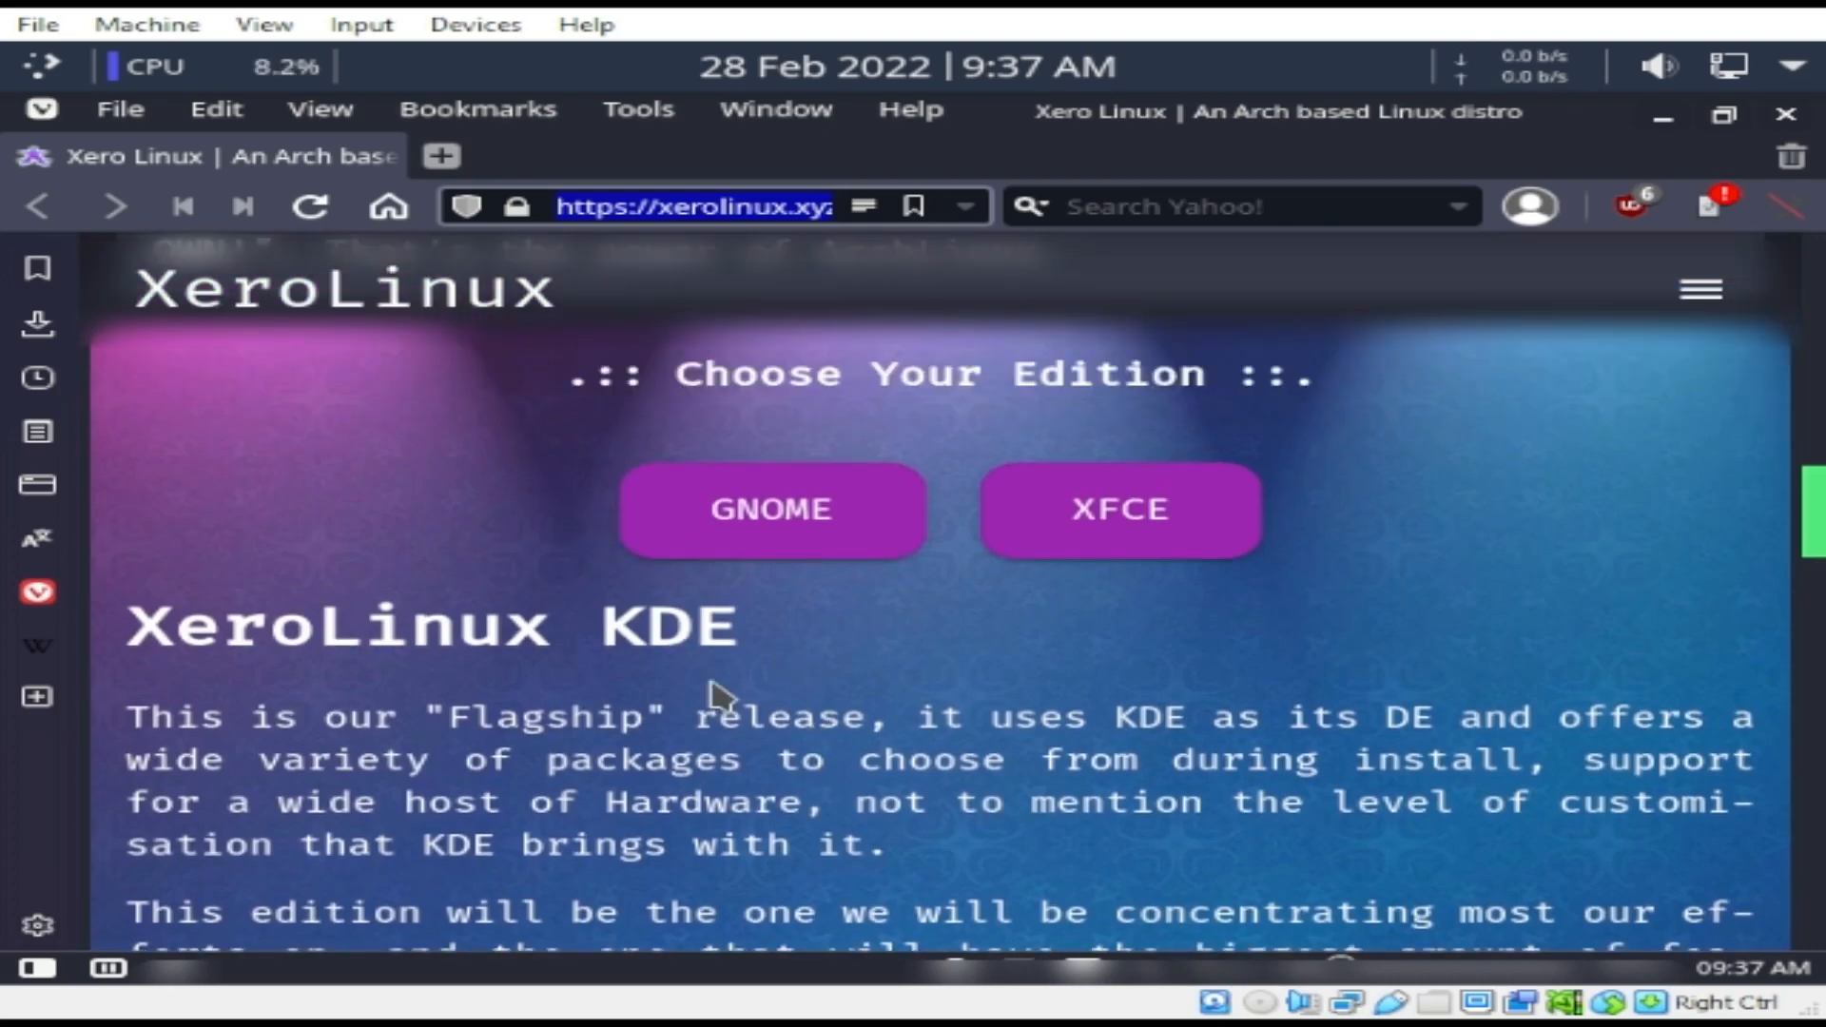
{"action": "scroll", "coordinate": [720, 697], "scroll_direction": "up", "scroll_amount": 5}
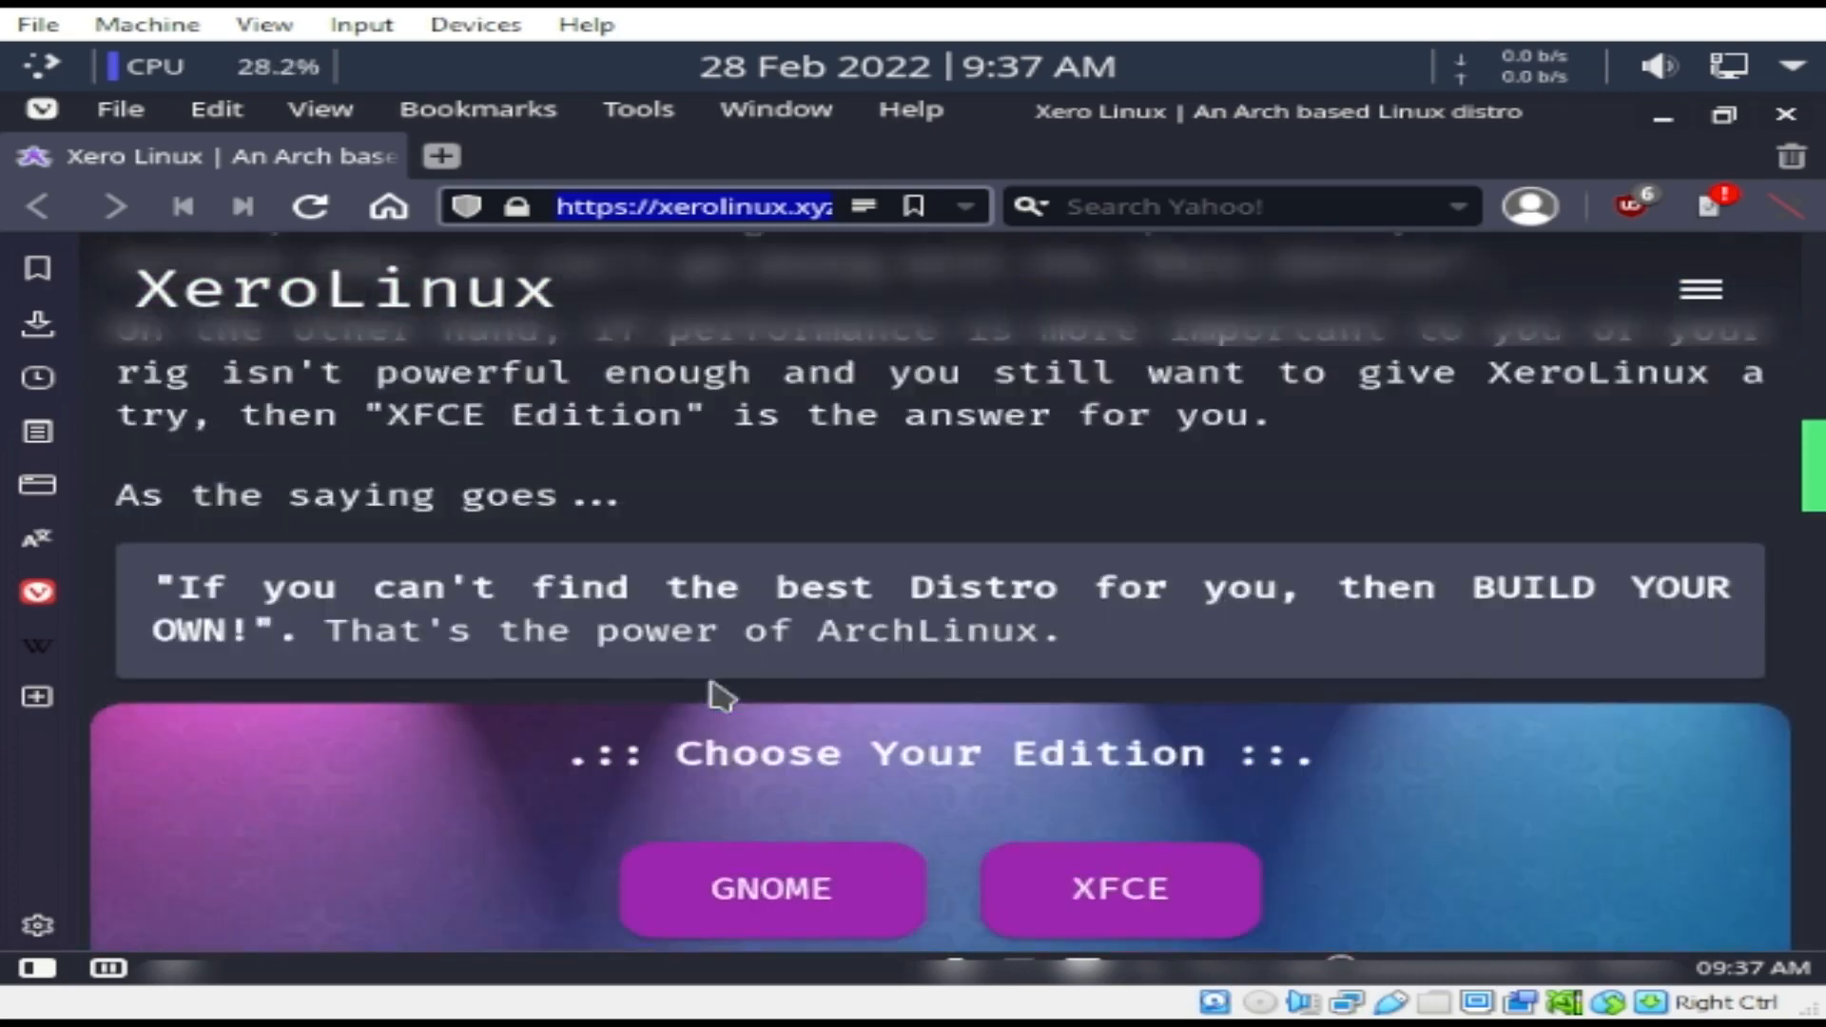
{"action": "scroll", "coordinate": [720, 697], "scroll_direction": "up", "scroll_amount": 1}
{"action": "scroll", "coordinate": [715, 694], "scroll_direction": "down", "scroll_amount": 3}
{"action": "scroll", "coordinate": [716, 694], "scroll_direction": "up", "scroll_amount": 4}
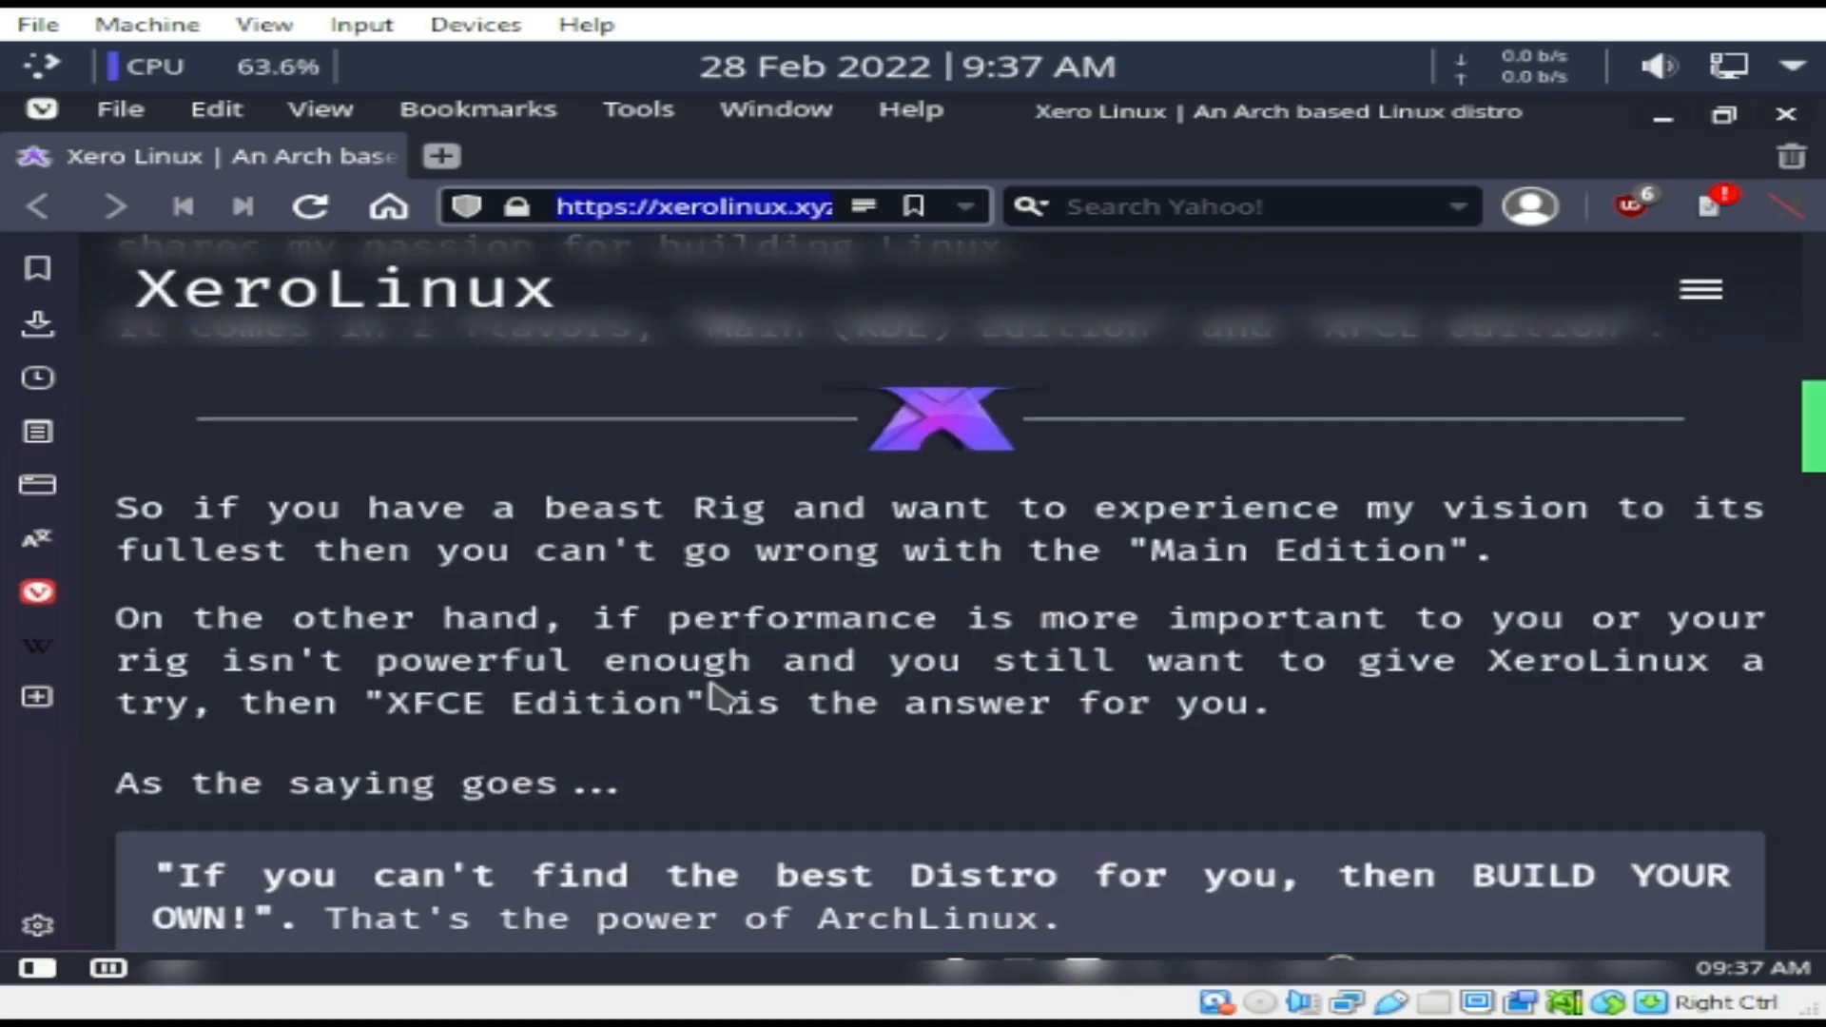
{"action": "scroll", "coordinate": [723, 697], "scroll_direction": "up", "scroll_amount": 3}
{"action": "scroll", "coordinate": [740, 699], "scroll_direction": "up", "scroll_amount": 2}
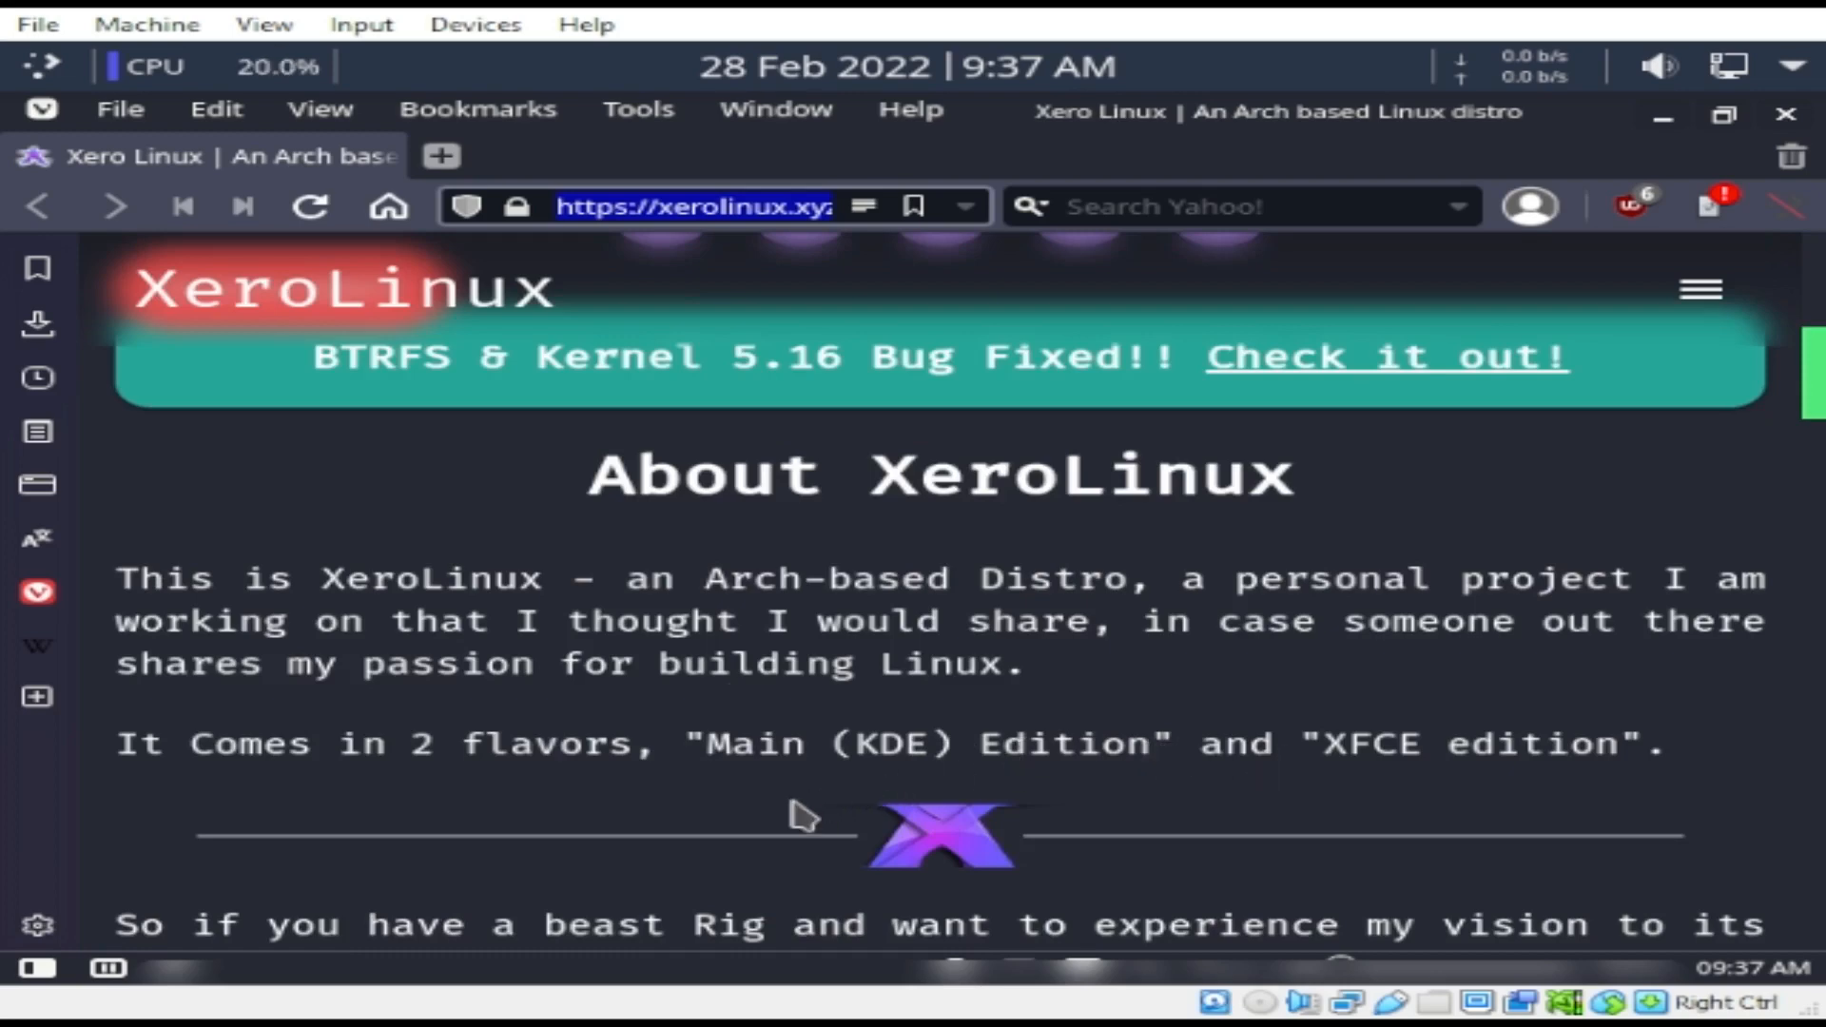
Review the homepage's comparison of the Main and XFCE editions and the XeroLinux KDE description.
{"action": "scroll", "coordinate": [664, 835], "scroll_direction": "down", "scroll_amount": 1}
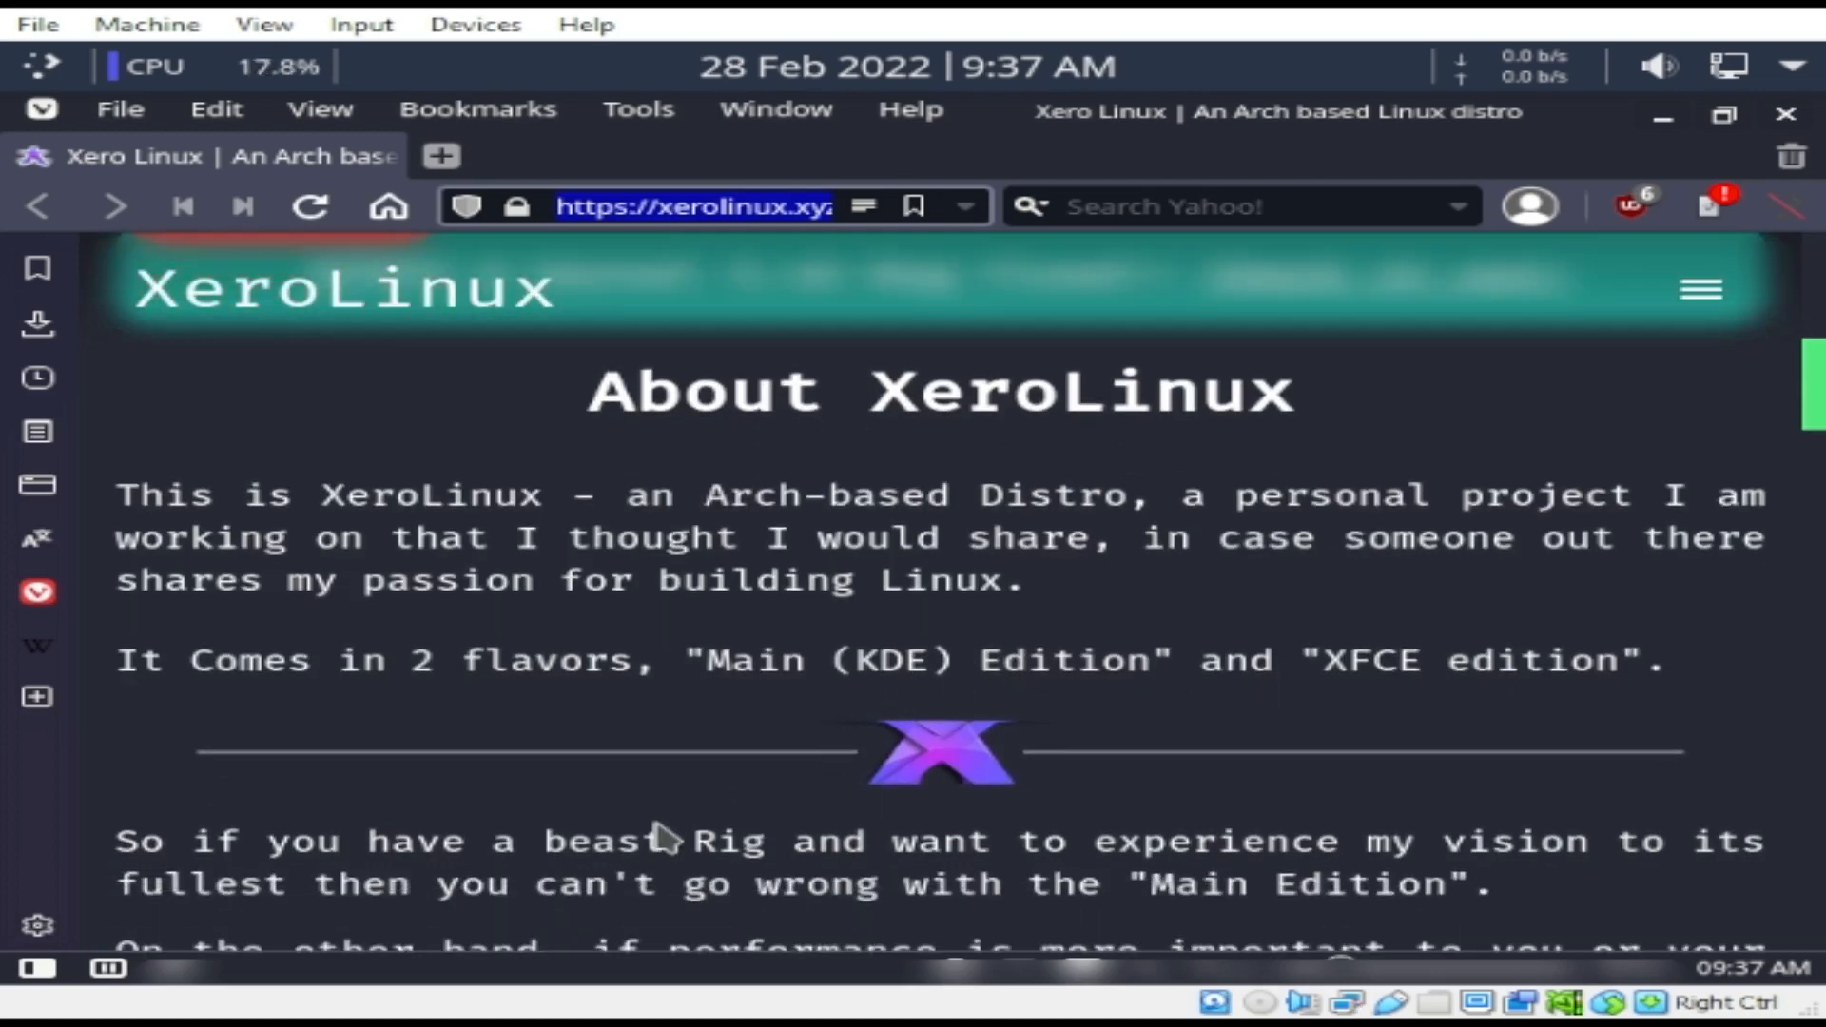
{"action": "scroll", "coordinate": [666, 829], "scroll_direction": "down", "scroll_amount": 2}
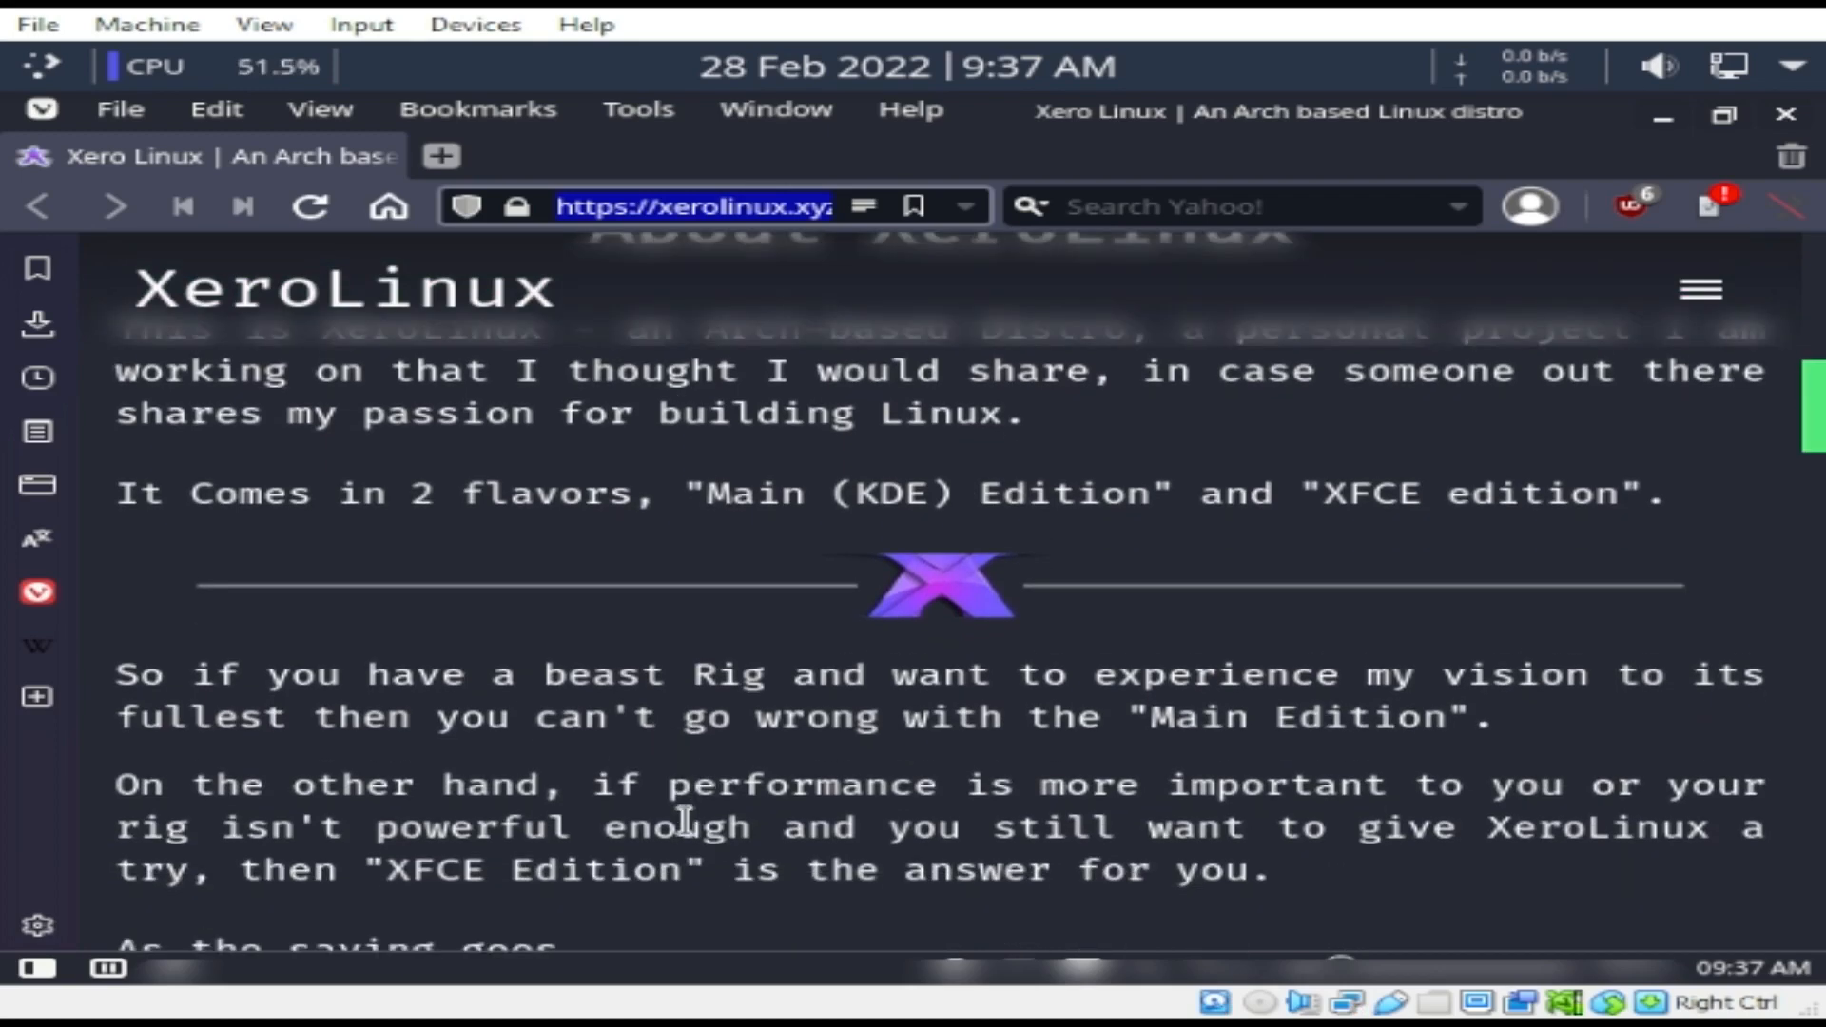
{"action": "scroll", "coordinate": [685, 826], "scroll_direction": "down", "scroll_amount": 4}
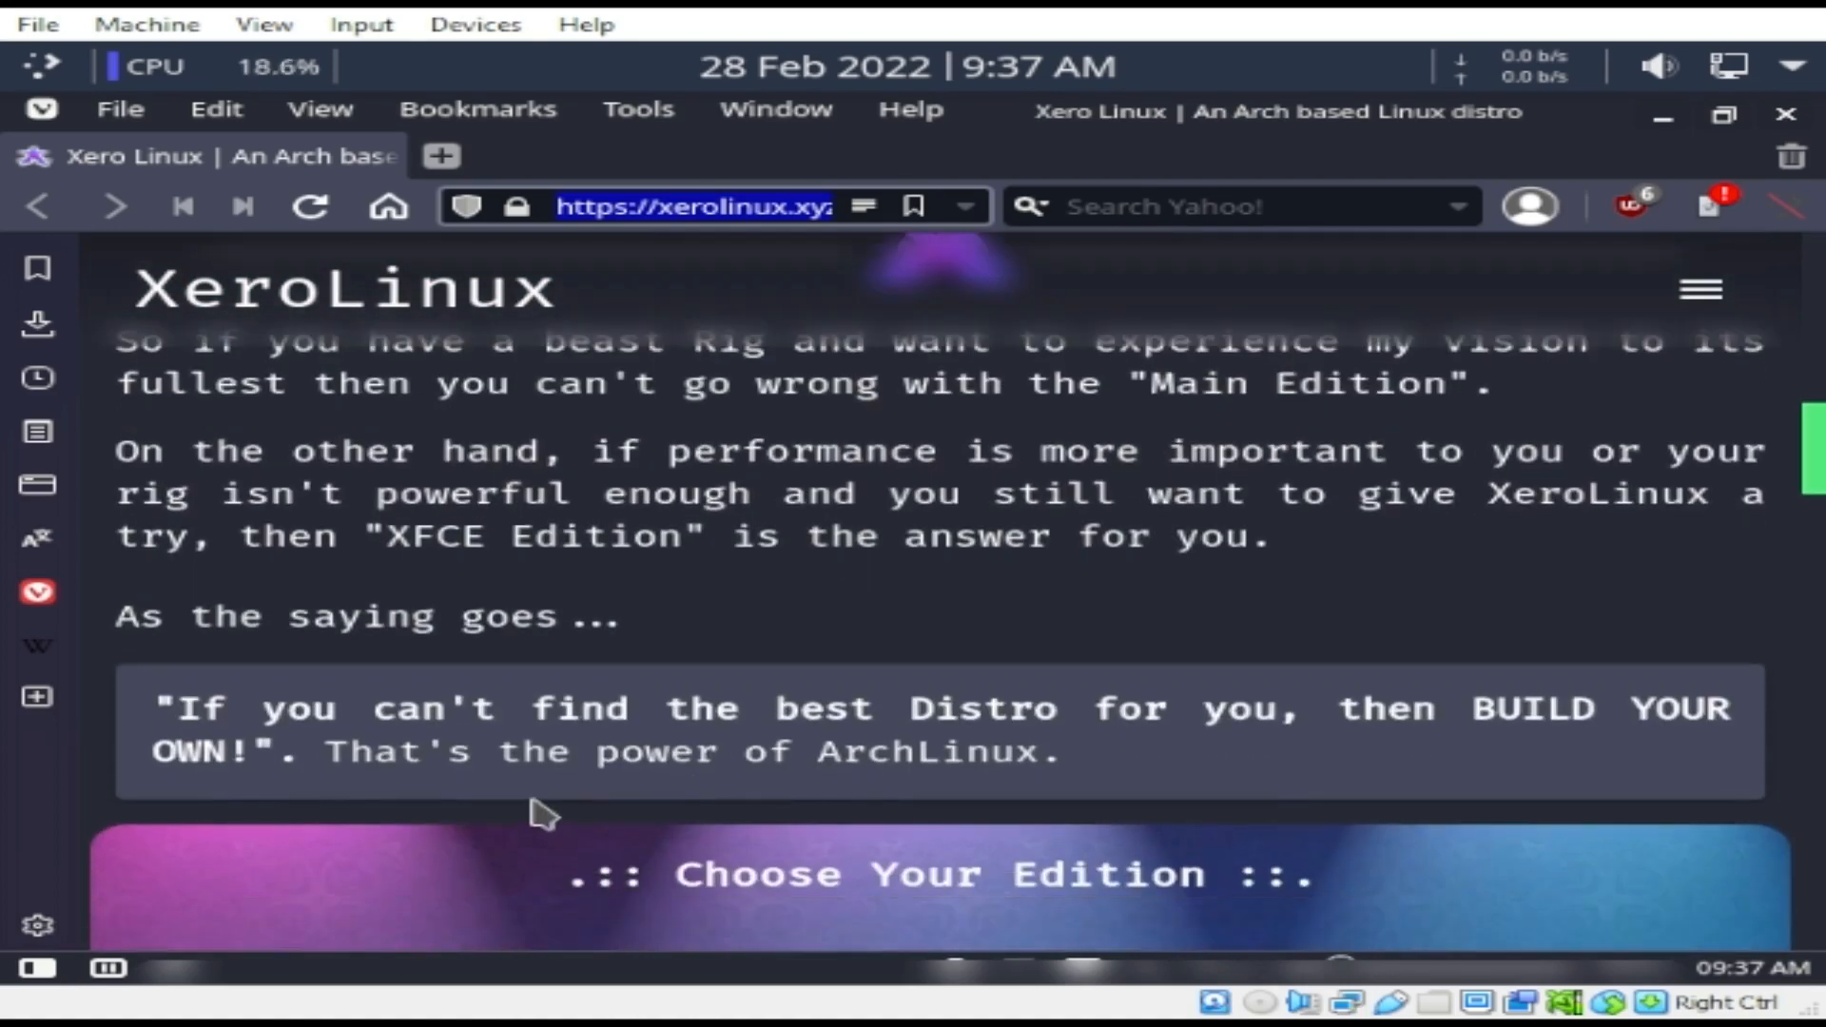
{"action": "scroll", "coordinate": [542, 806], "scroll_direction": "down", "scroll_amount": 4}
{"action": "scroll", "coordinate": [542, 813], "scroll_direction": "down", "scroll_amount": 1}
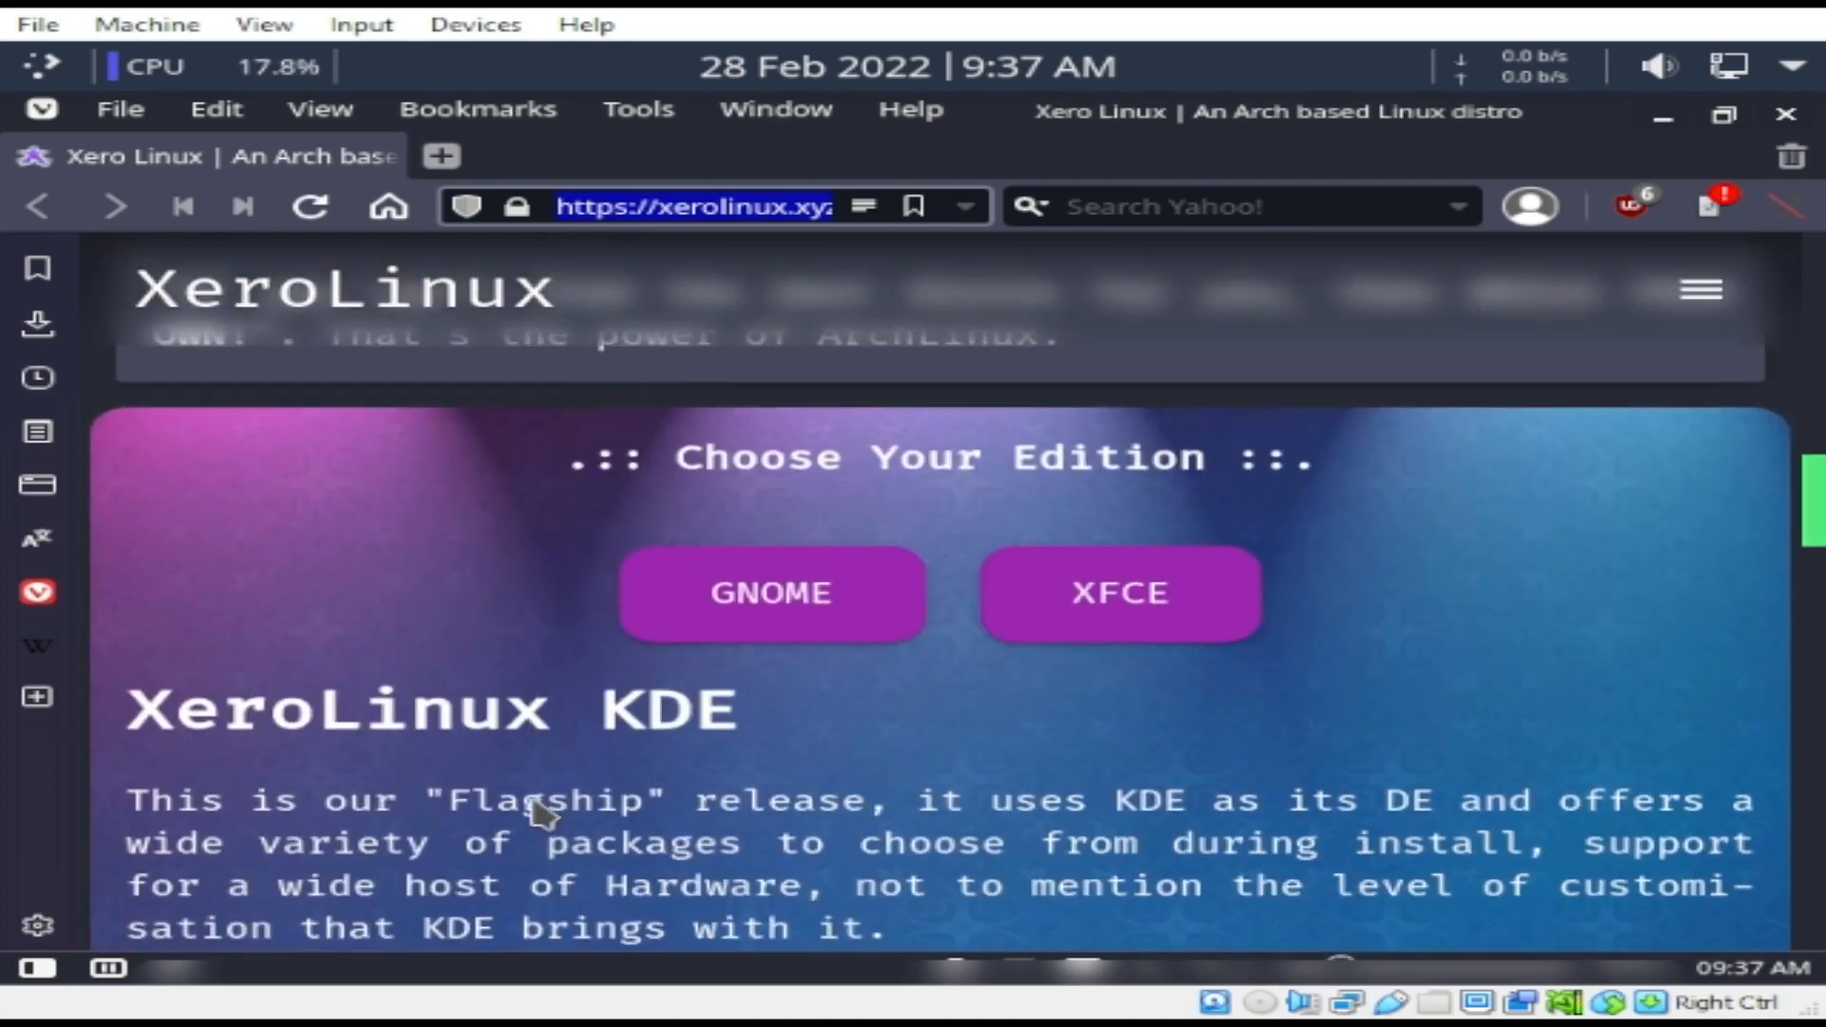
{"action": "scroll", "coordinate": [685, 747], "scroll_direction": "down", "scroll_amount": 8}
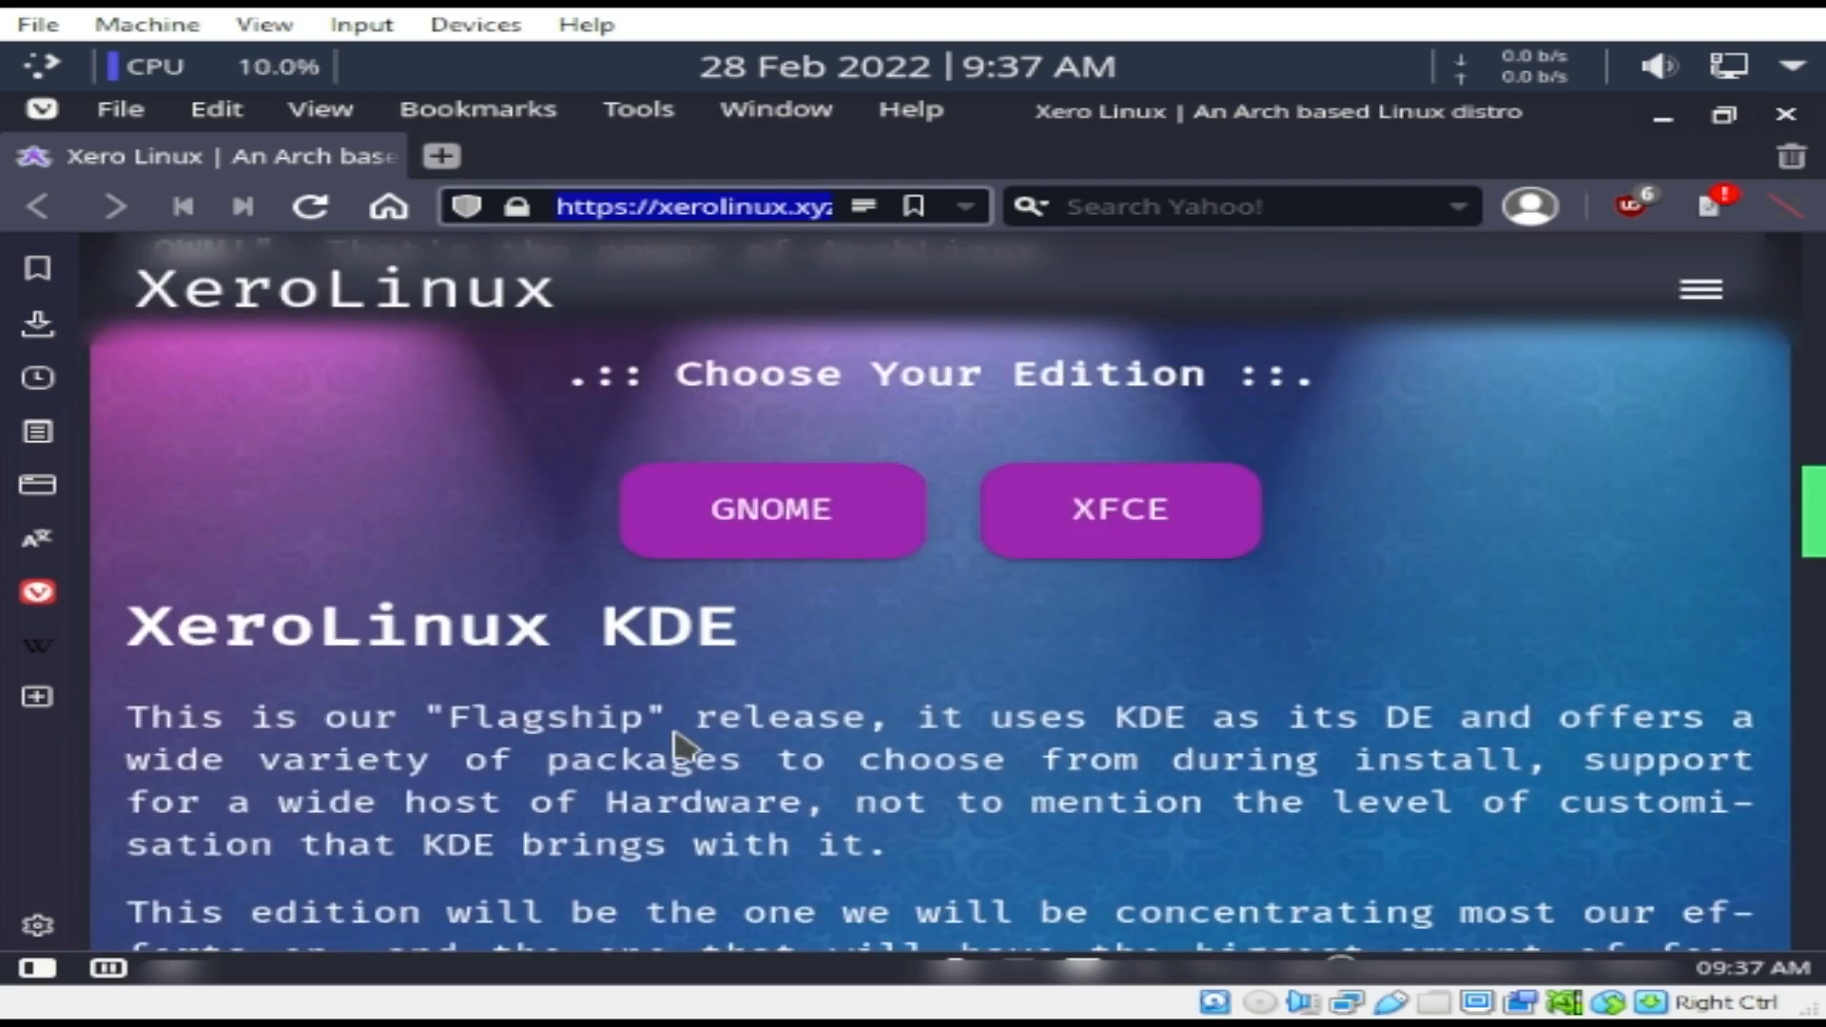
Examine the KDE edition's installation video and download options, plus the Customization section's Rices/Themes.
{"action": "scroll", "coordinate": [684, 747], "scroll_direction": "down", "scroll_amount": 3}
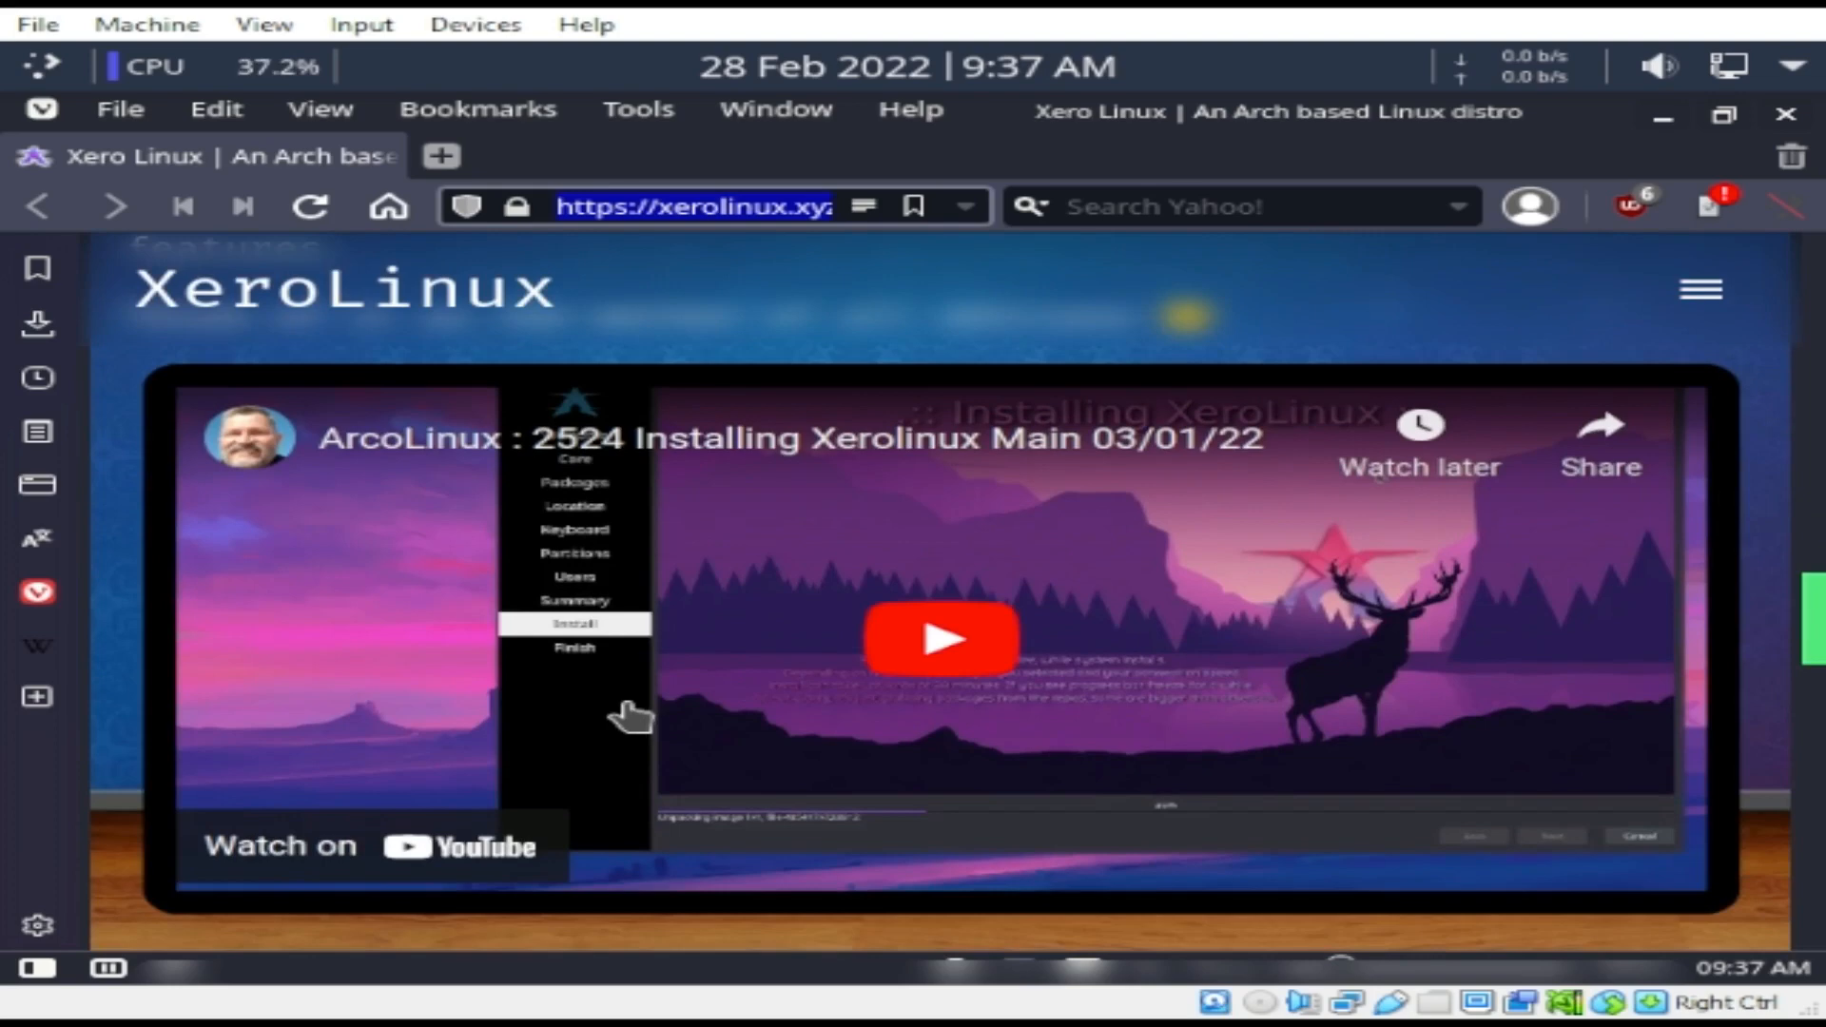
{"action": "scroll", "coordinate": [631, 716], "scroll_direction": "down", "scroll_amount": 6}
{"action": "scroll", "coordinate": [787, 718], "scroll_direction": "down", "scroll_amount": 6}
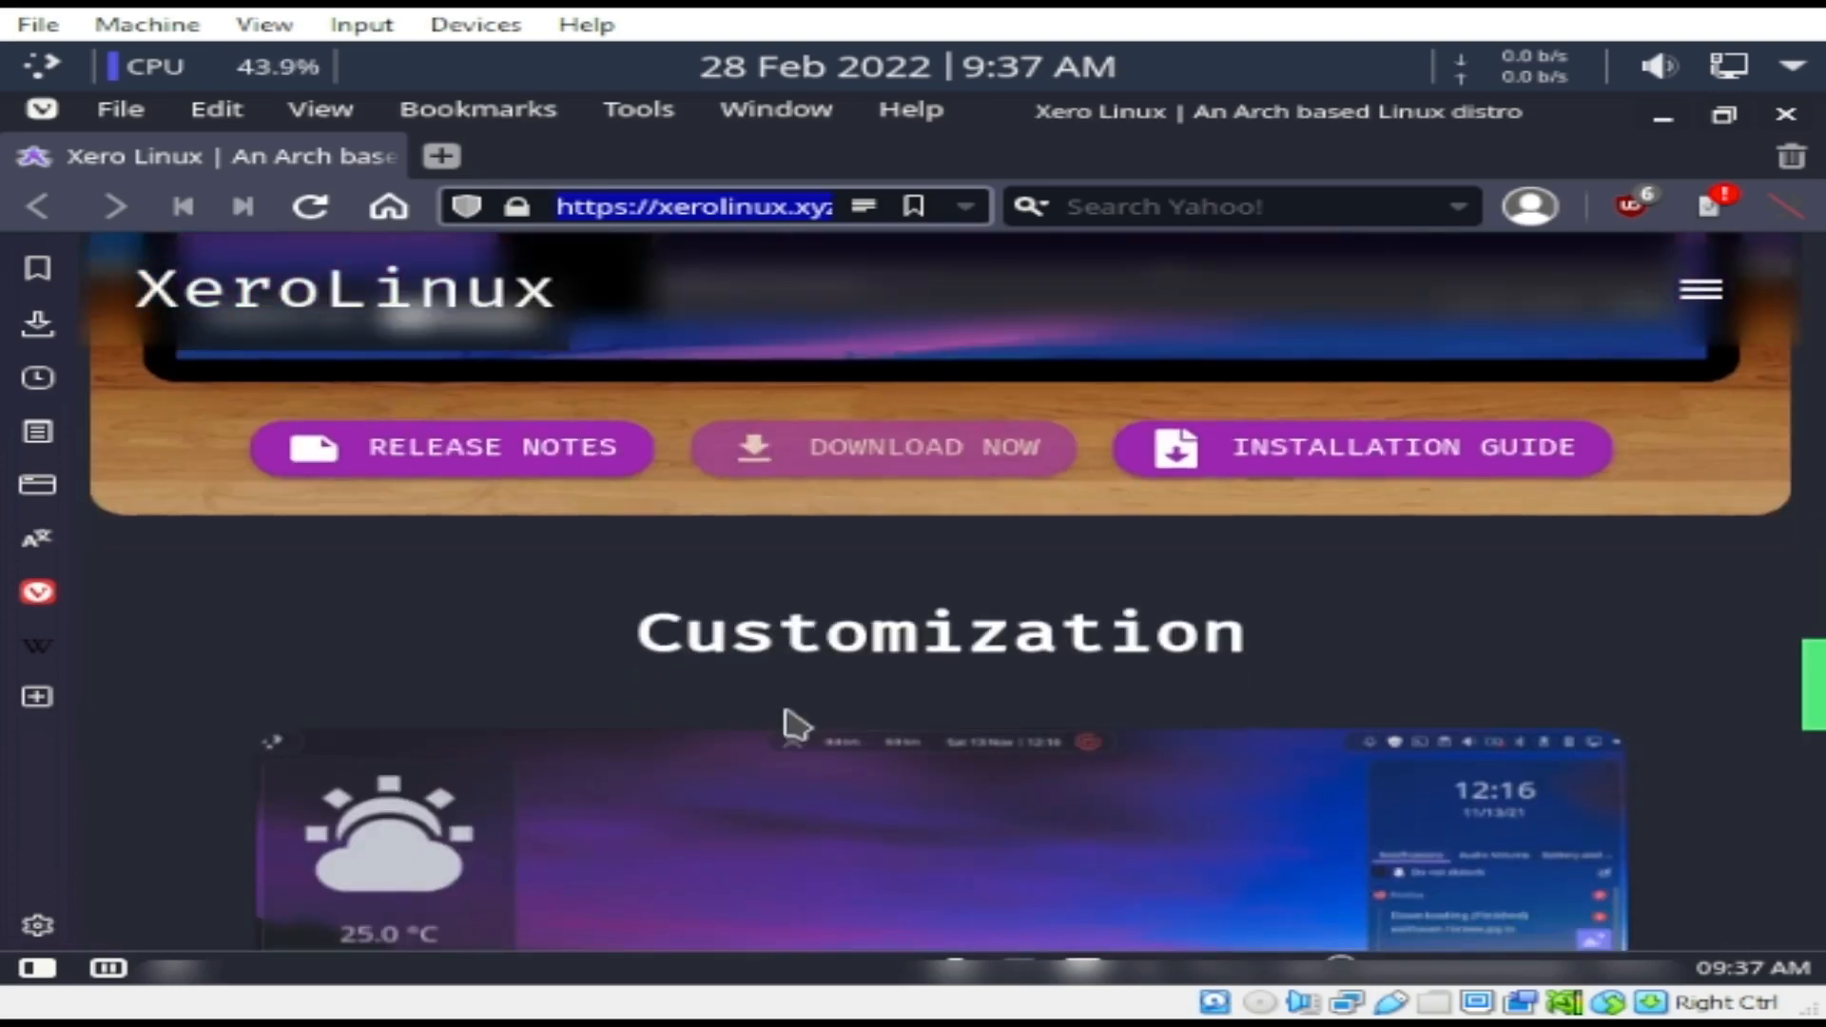
{"action": "scroll", "coordinate": [787, 714], "scroll_direction": "down", "scroll_amount": 4}
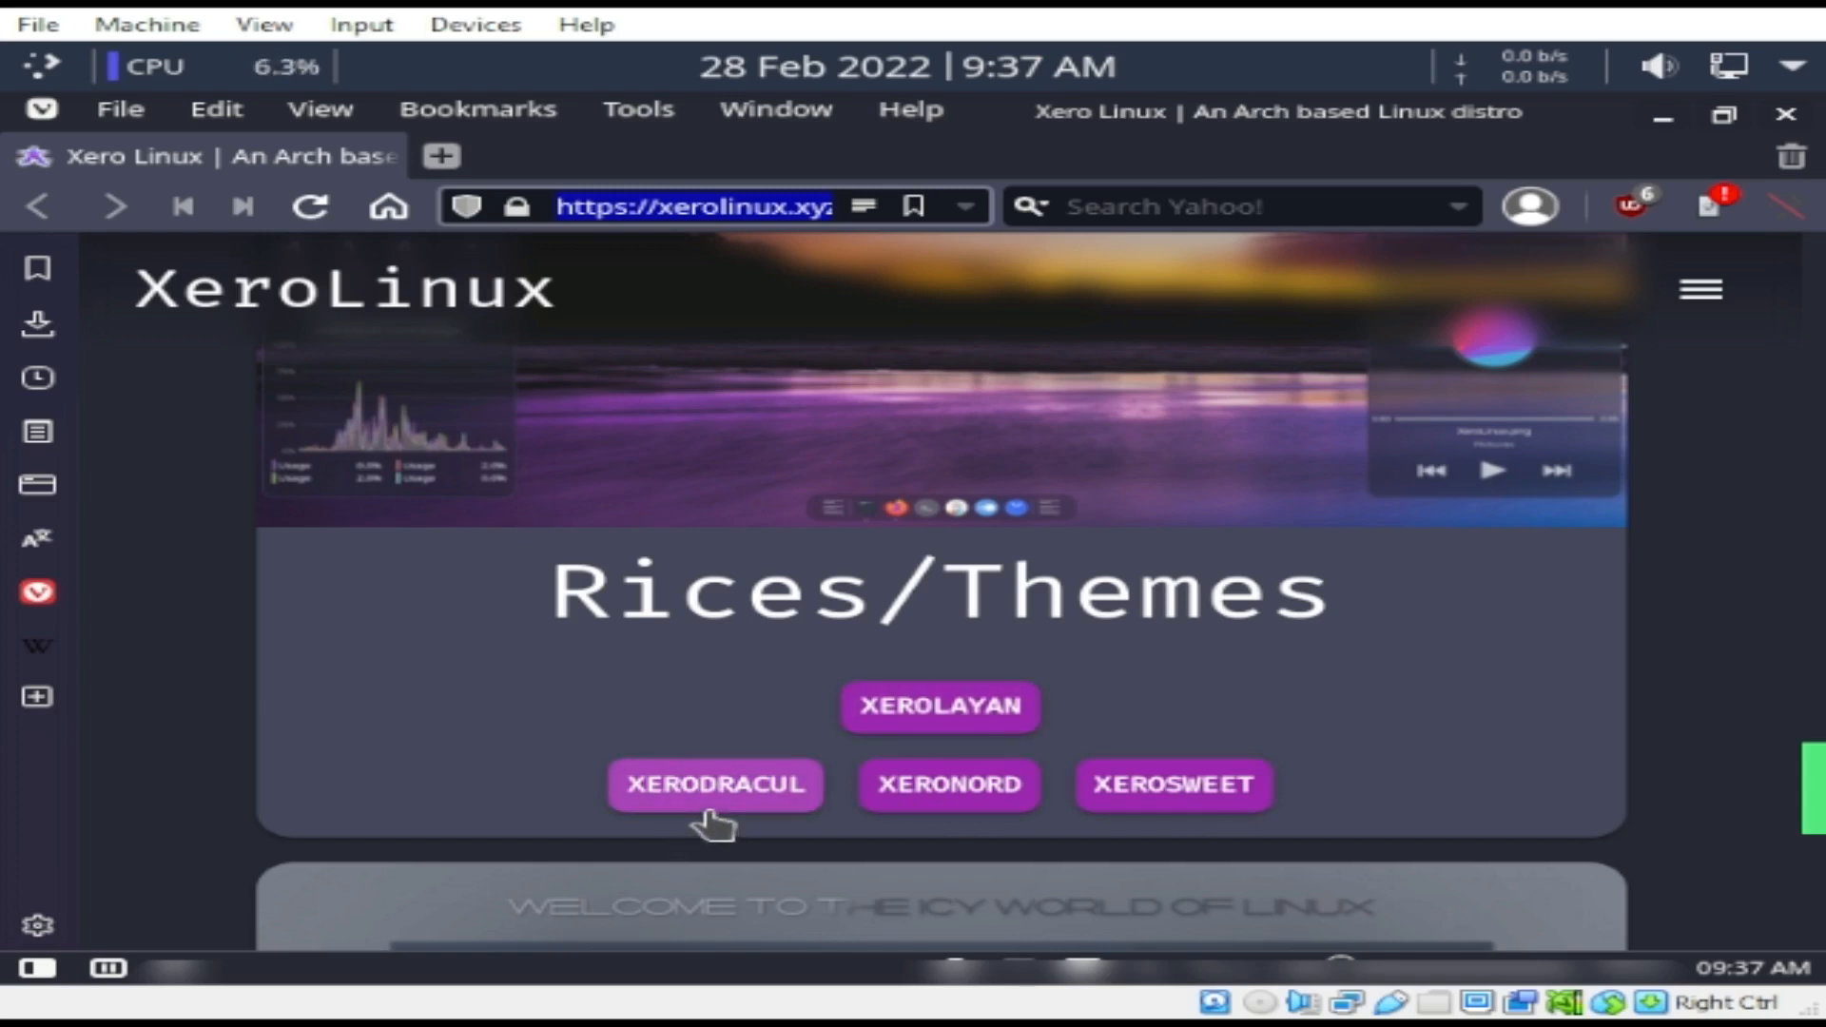
{"action": "scroll", "coordinate": [893, 770], "scroll_direction": "down", "scroll_amount": 1}
{"action": "scroll", "coordinate": [889, 765], "scroll_direction": "down", "scroll_amount": 3}
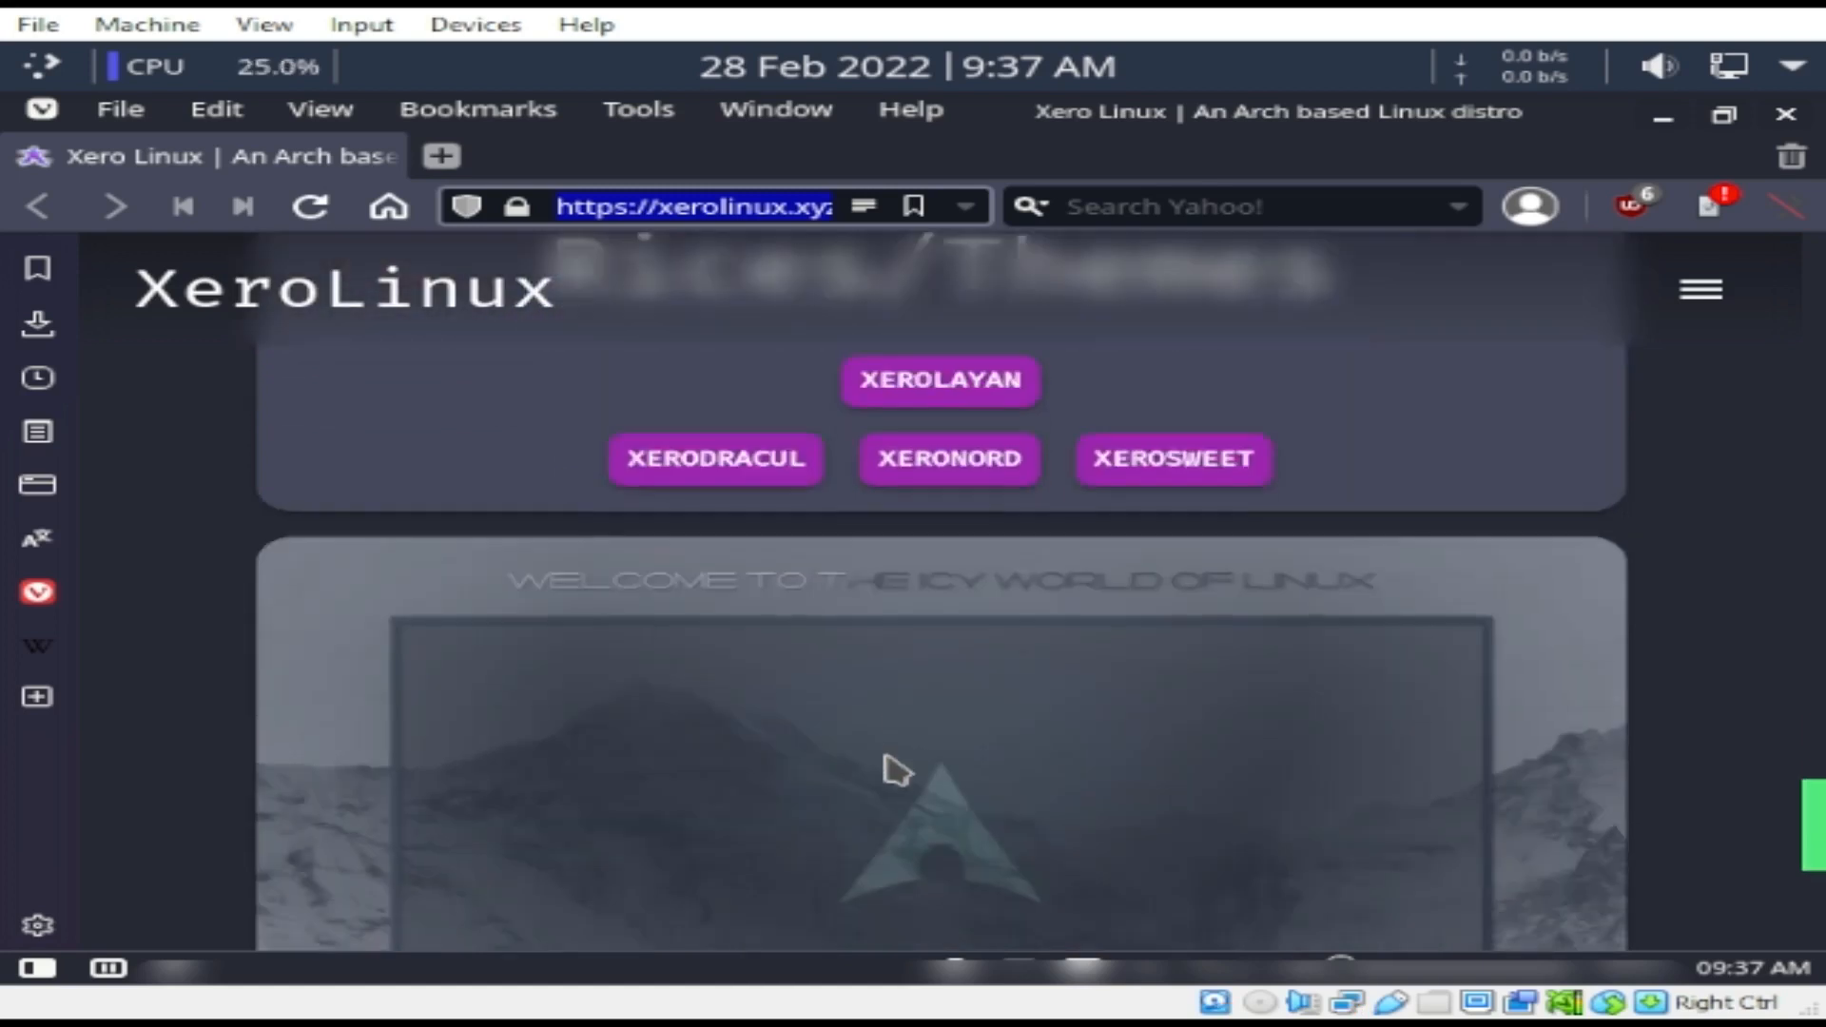
{"action": "scroll", "coordinate": [894, 768], "scroll_direction": "down", "scroll_amount": 1}
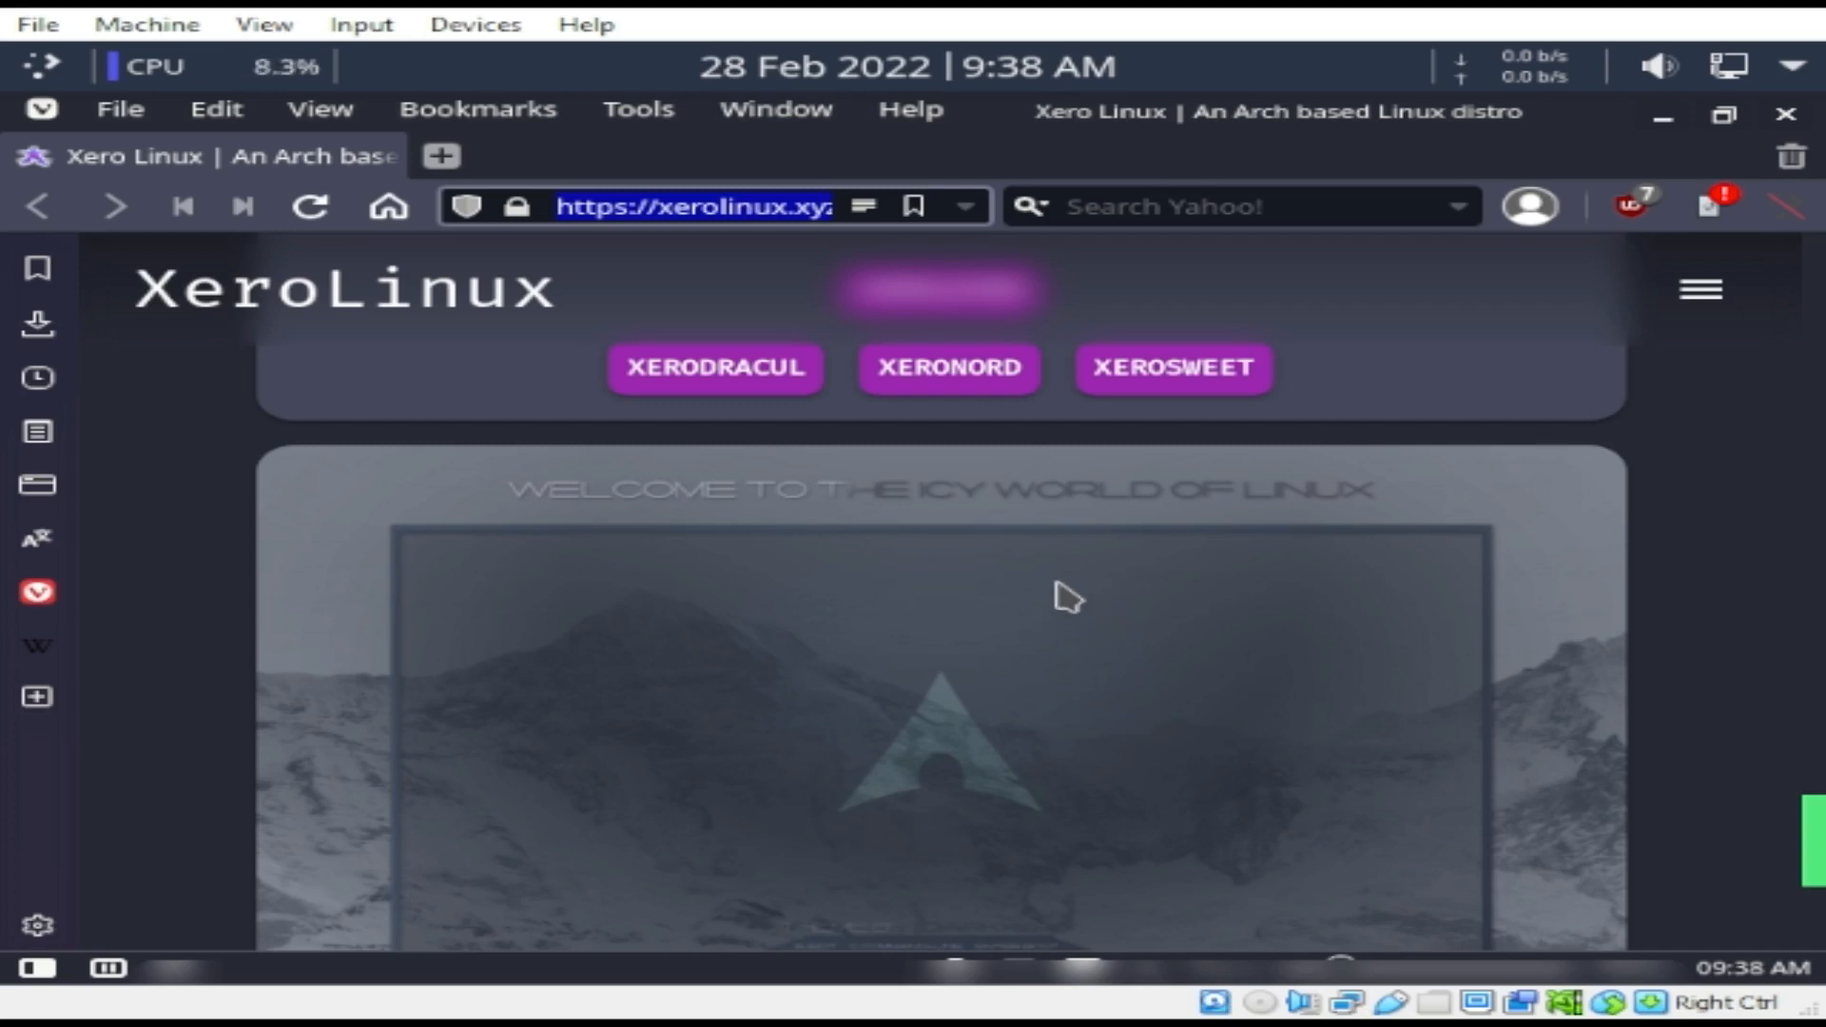
Minimize the browser and close the XeroLinux Configuration Tool.
{"action": "left_click", "coordinate": [1663, 121]}
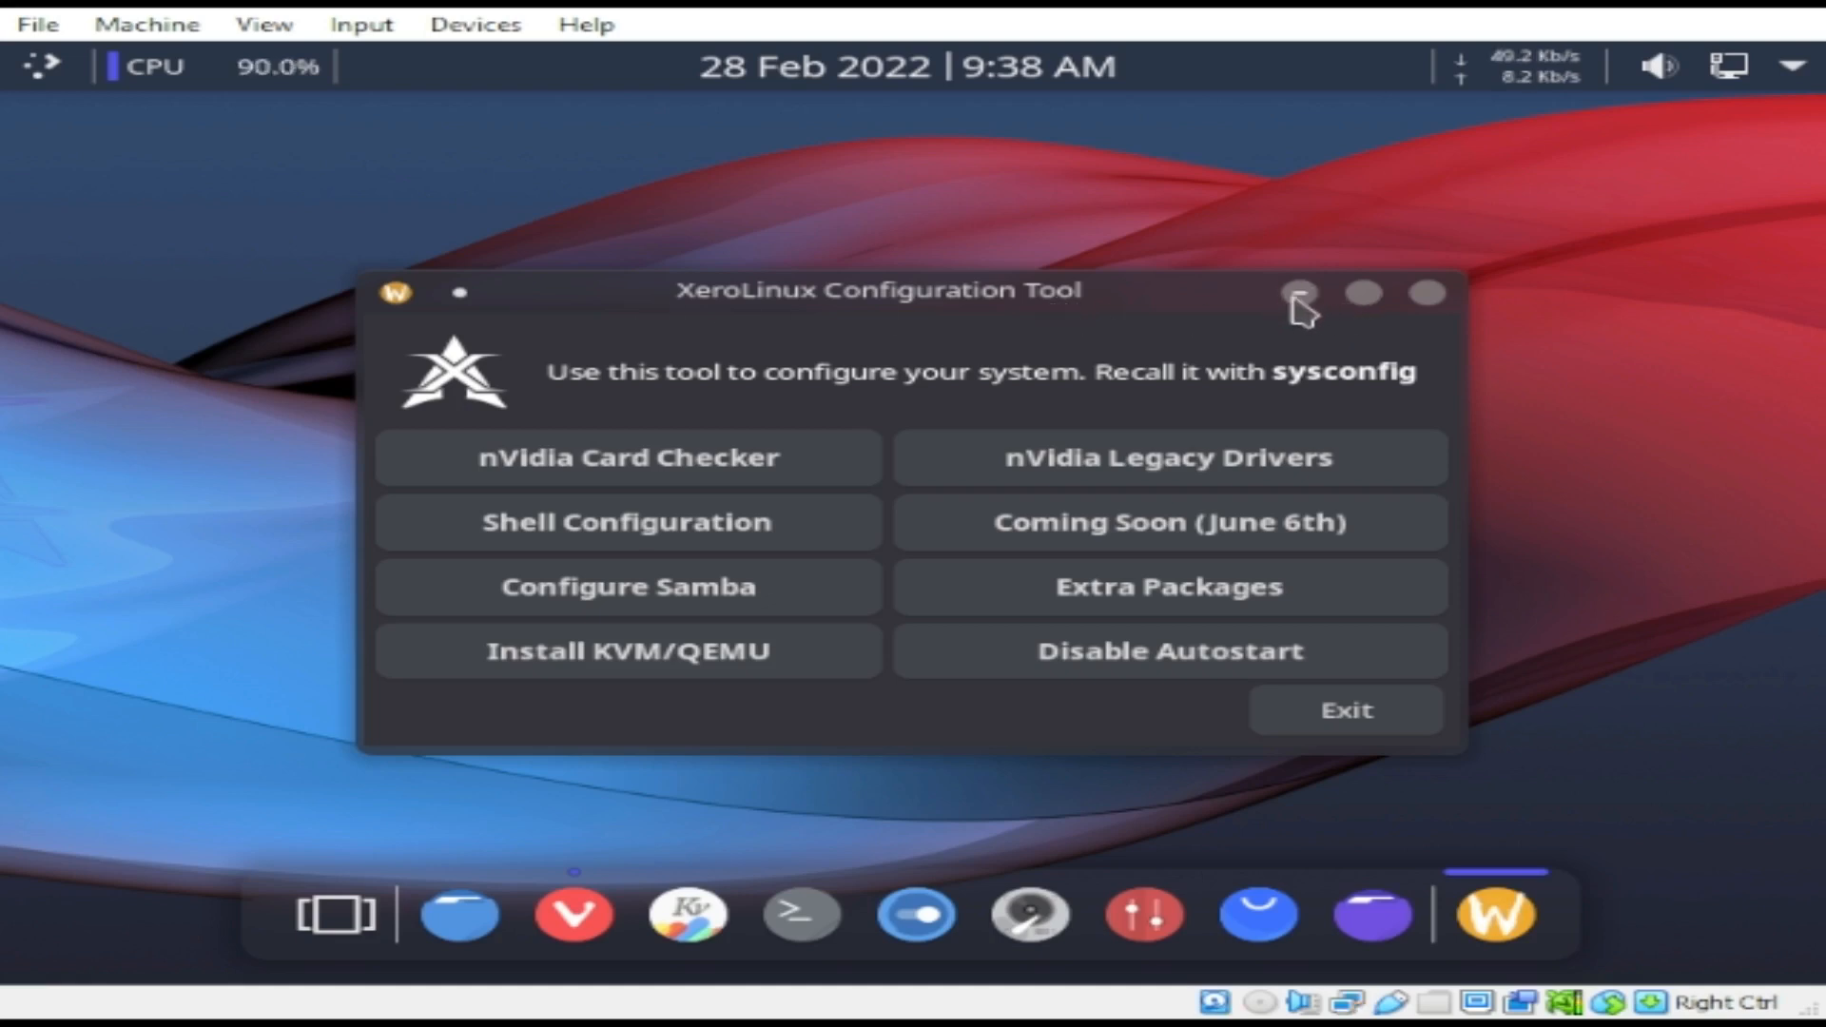
{"action": "left_click", "coordinate": [1427, 295]}
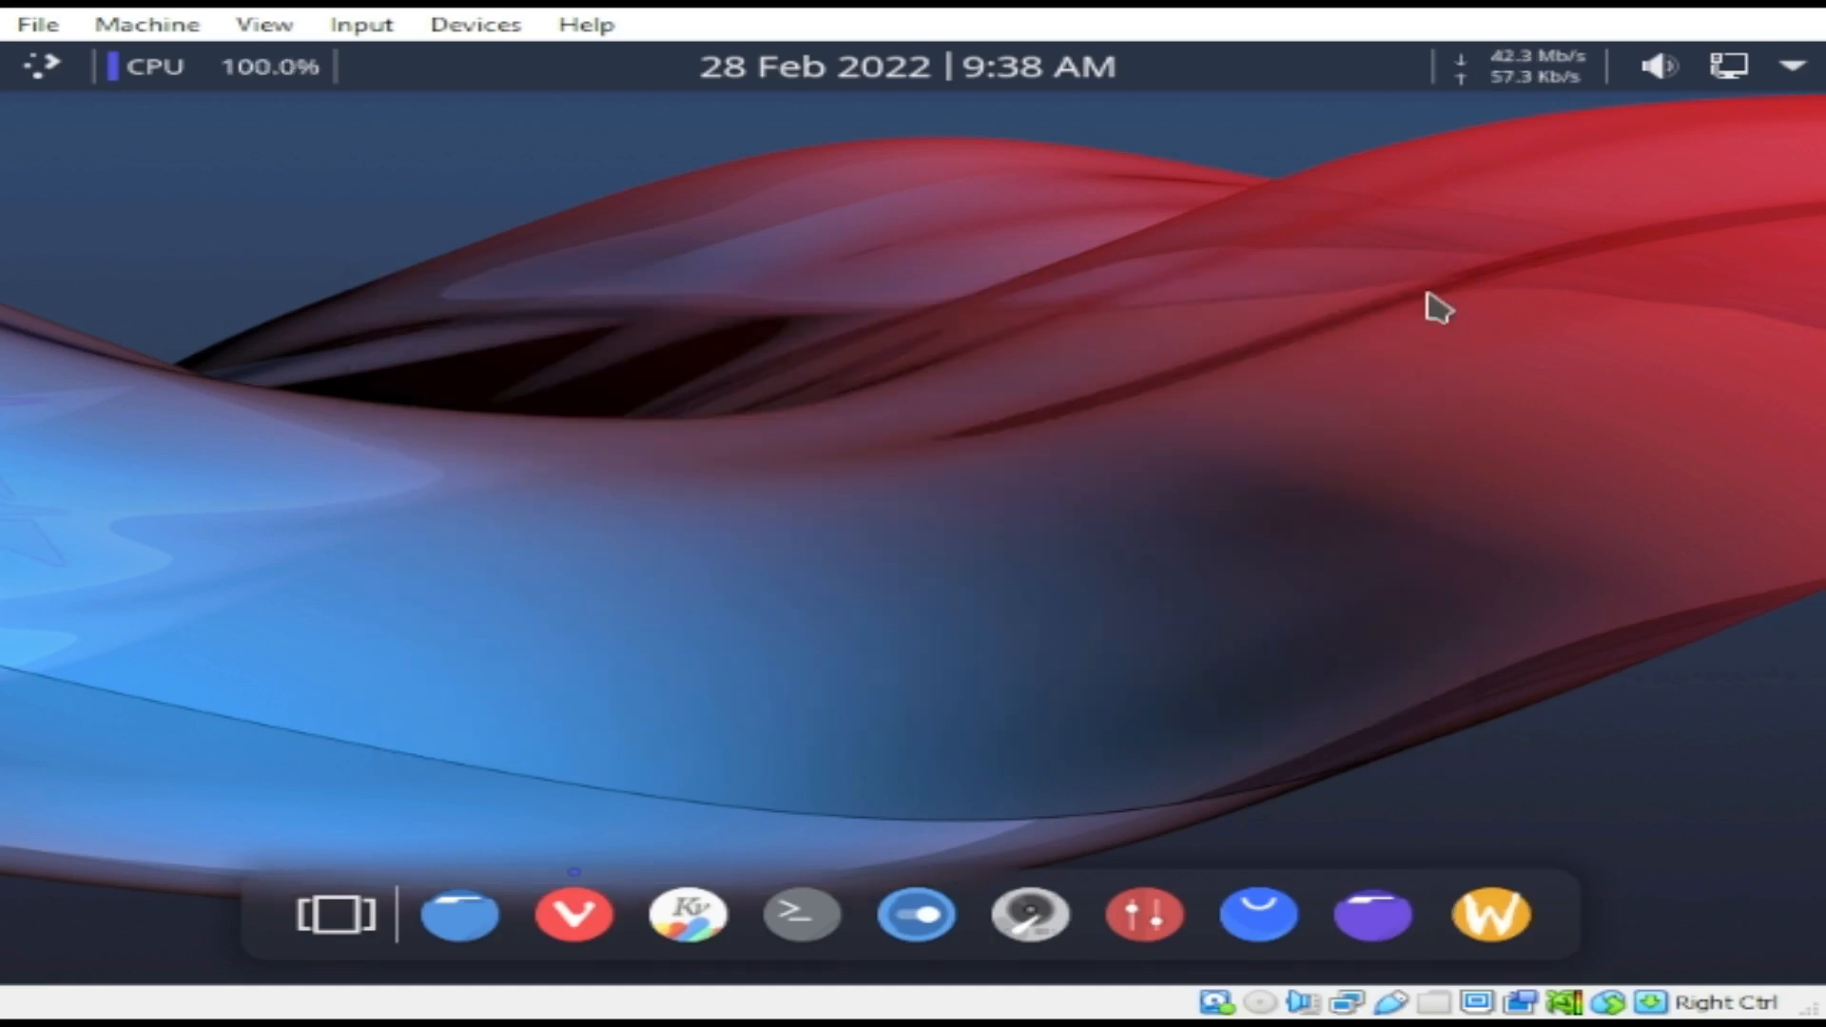
Search the application launcher for "display" and try to run the display command.
{"action": "left_click", "coordinate": [48, 72]}
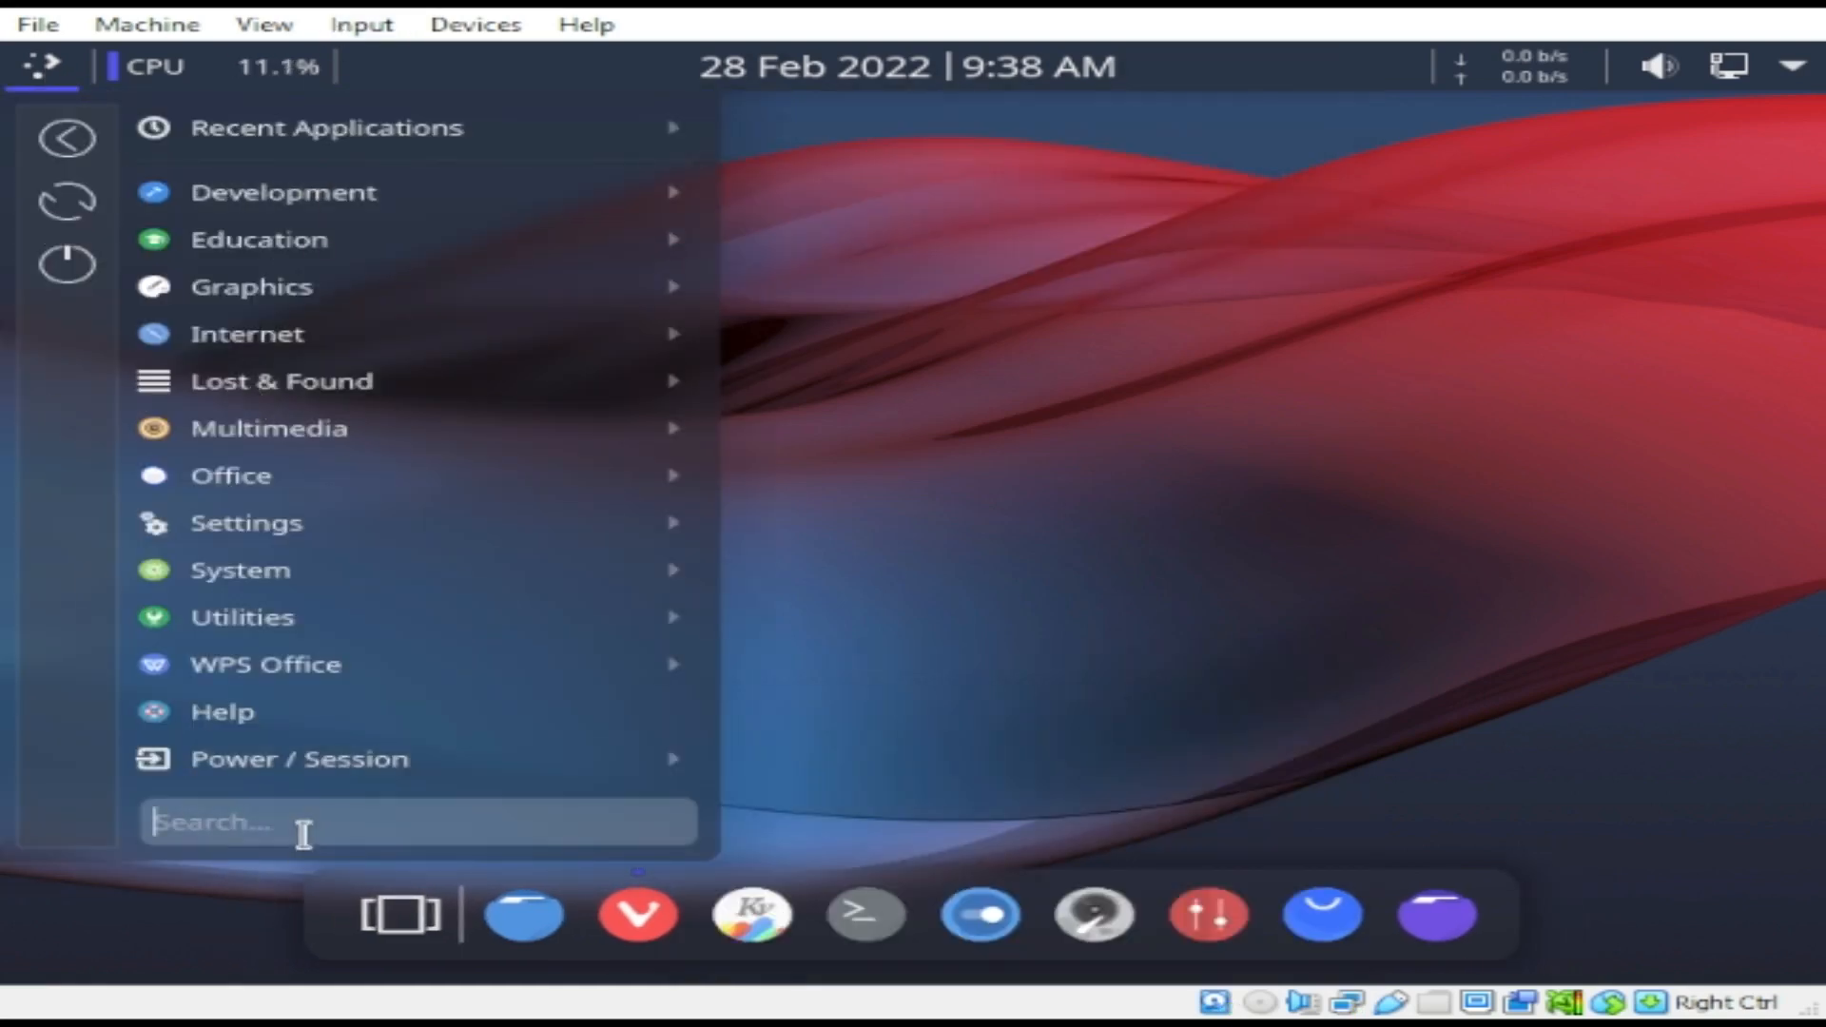
{"action": "type", "text": "display"}
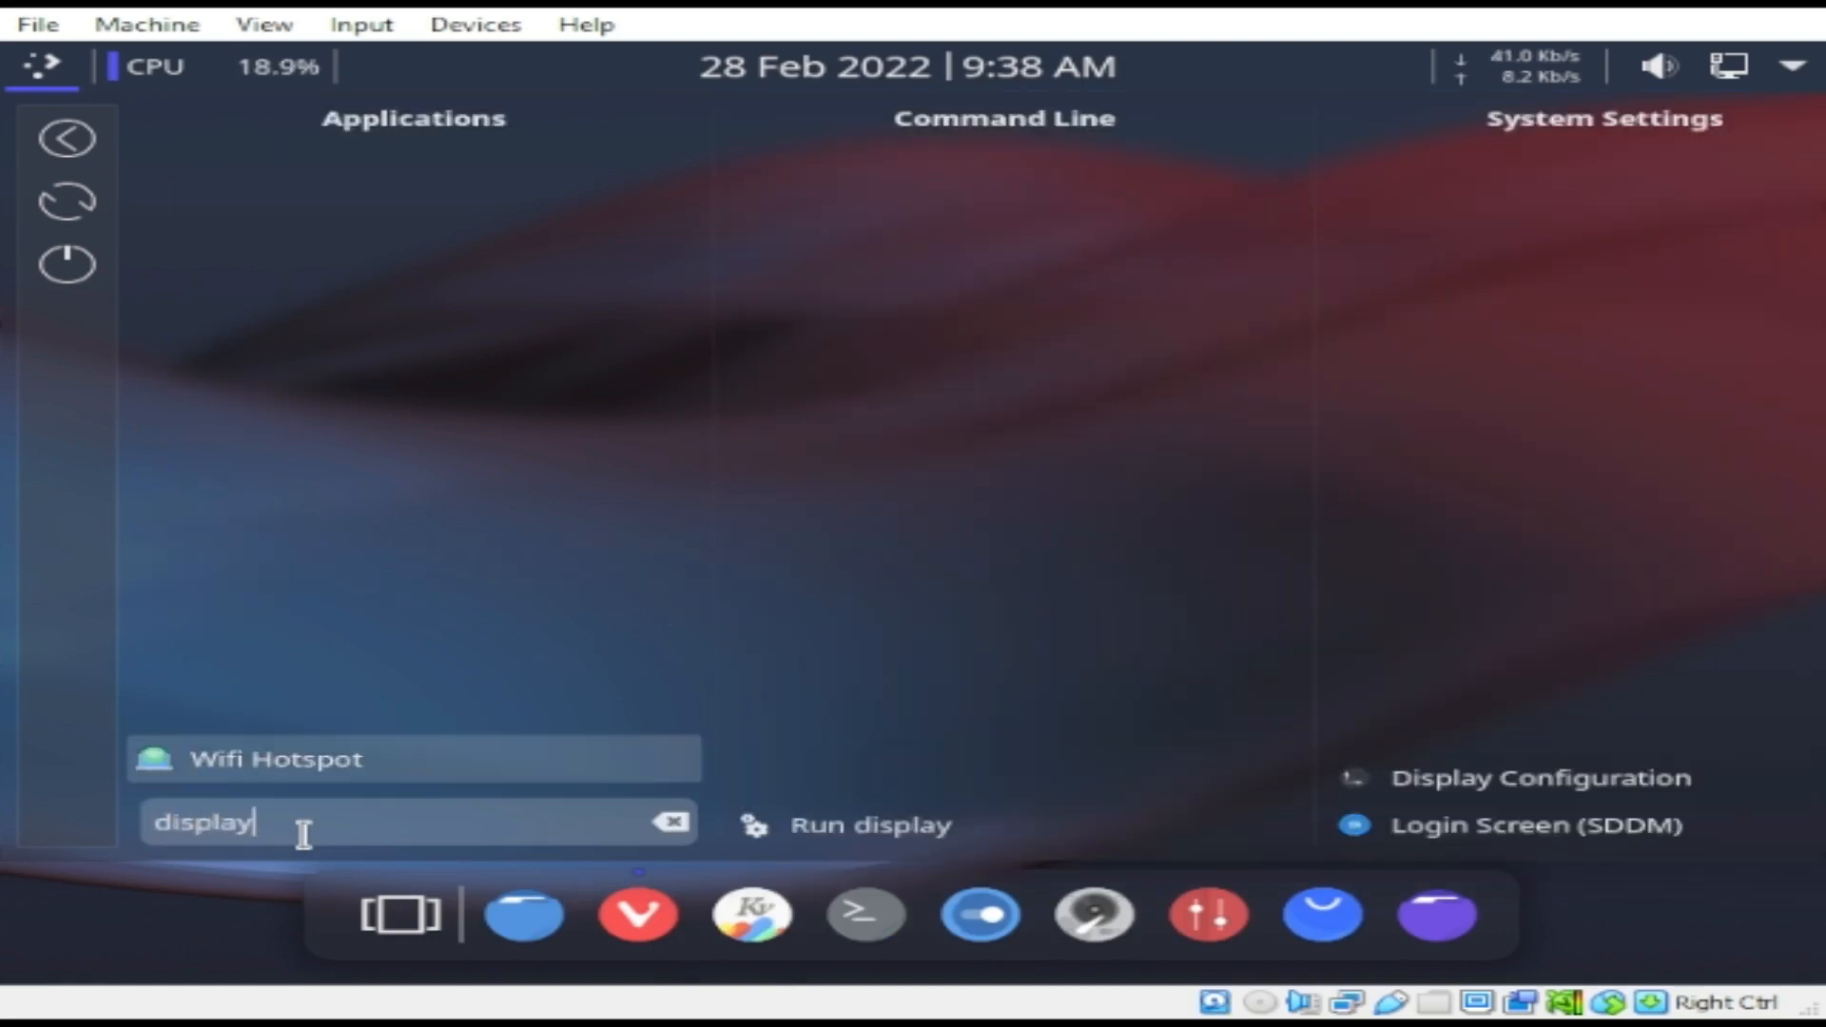
{"action": "left_click_drag", "start_coordinate": [304, 834], "coordinate": [120, 790]}
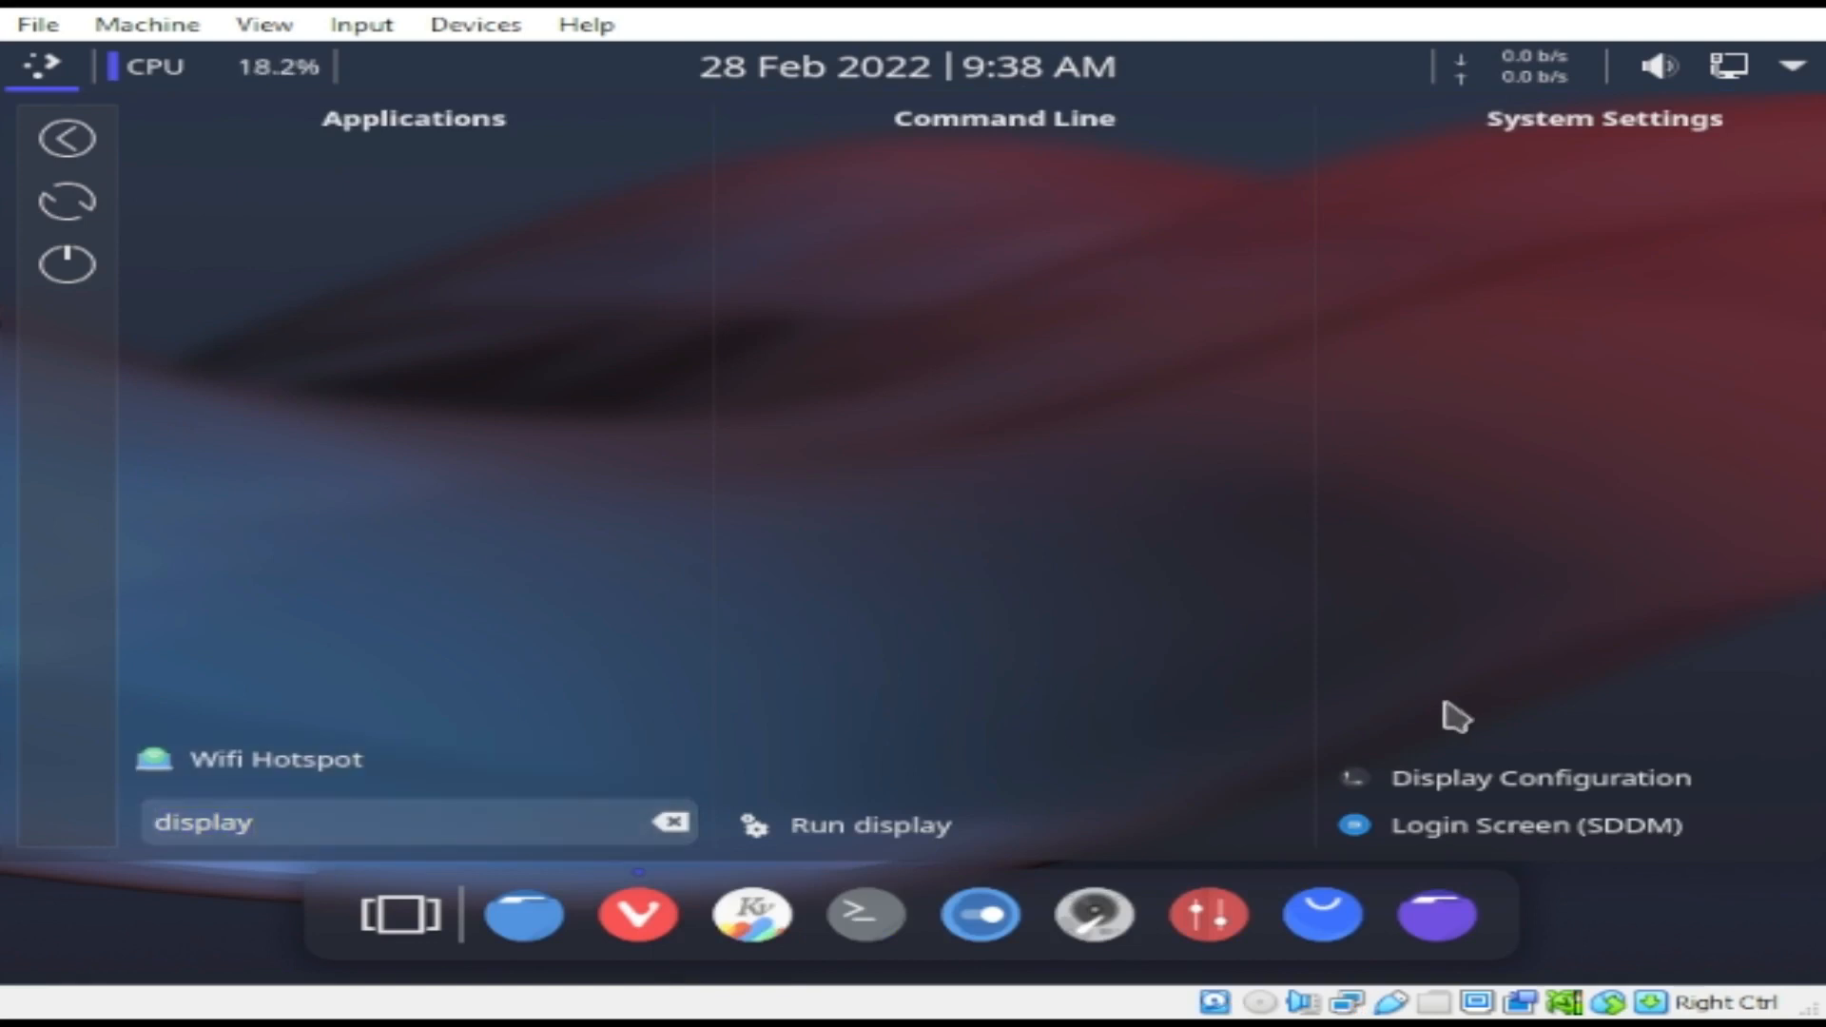
{"action": "left_click", "coordinate": [866, 833]}
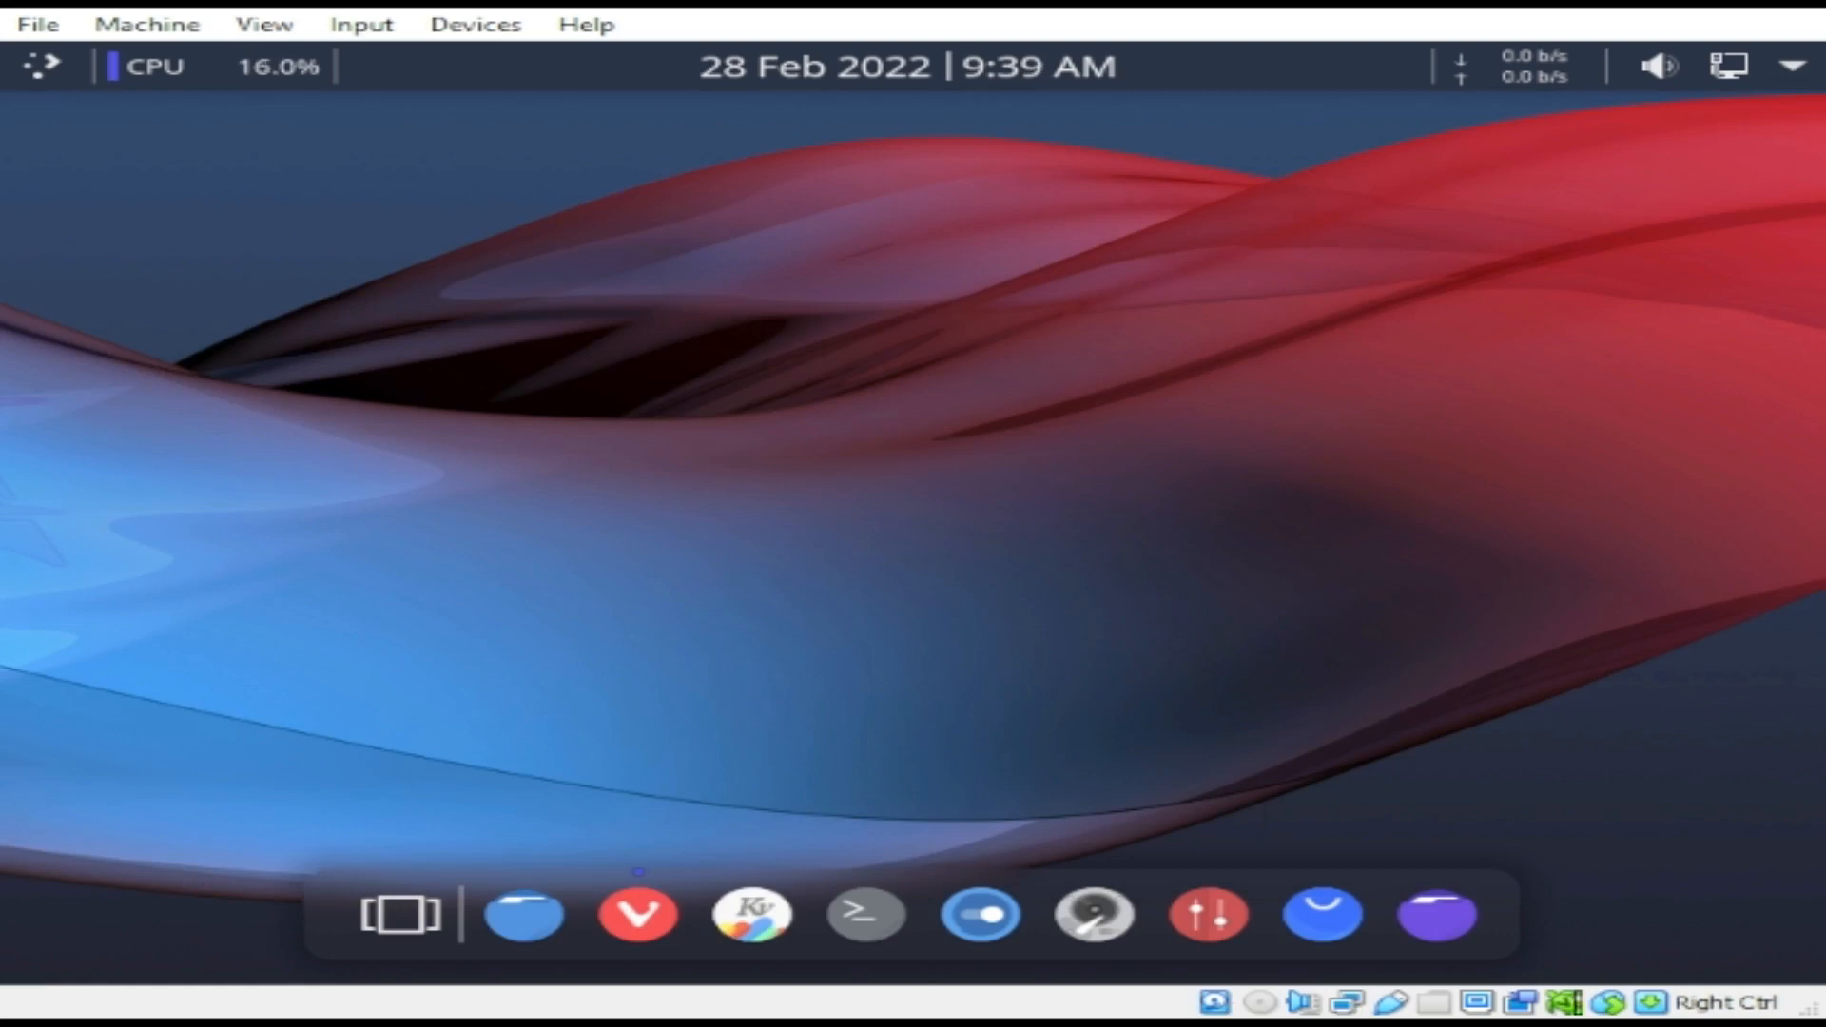
Open System Settings from the application launcher and maximize its window.
{"action": "left_click", "coordinate": [46, 68]}
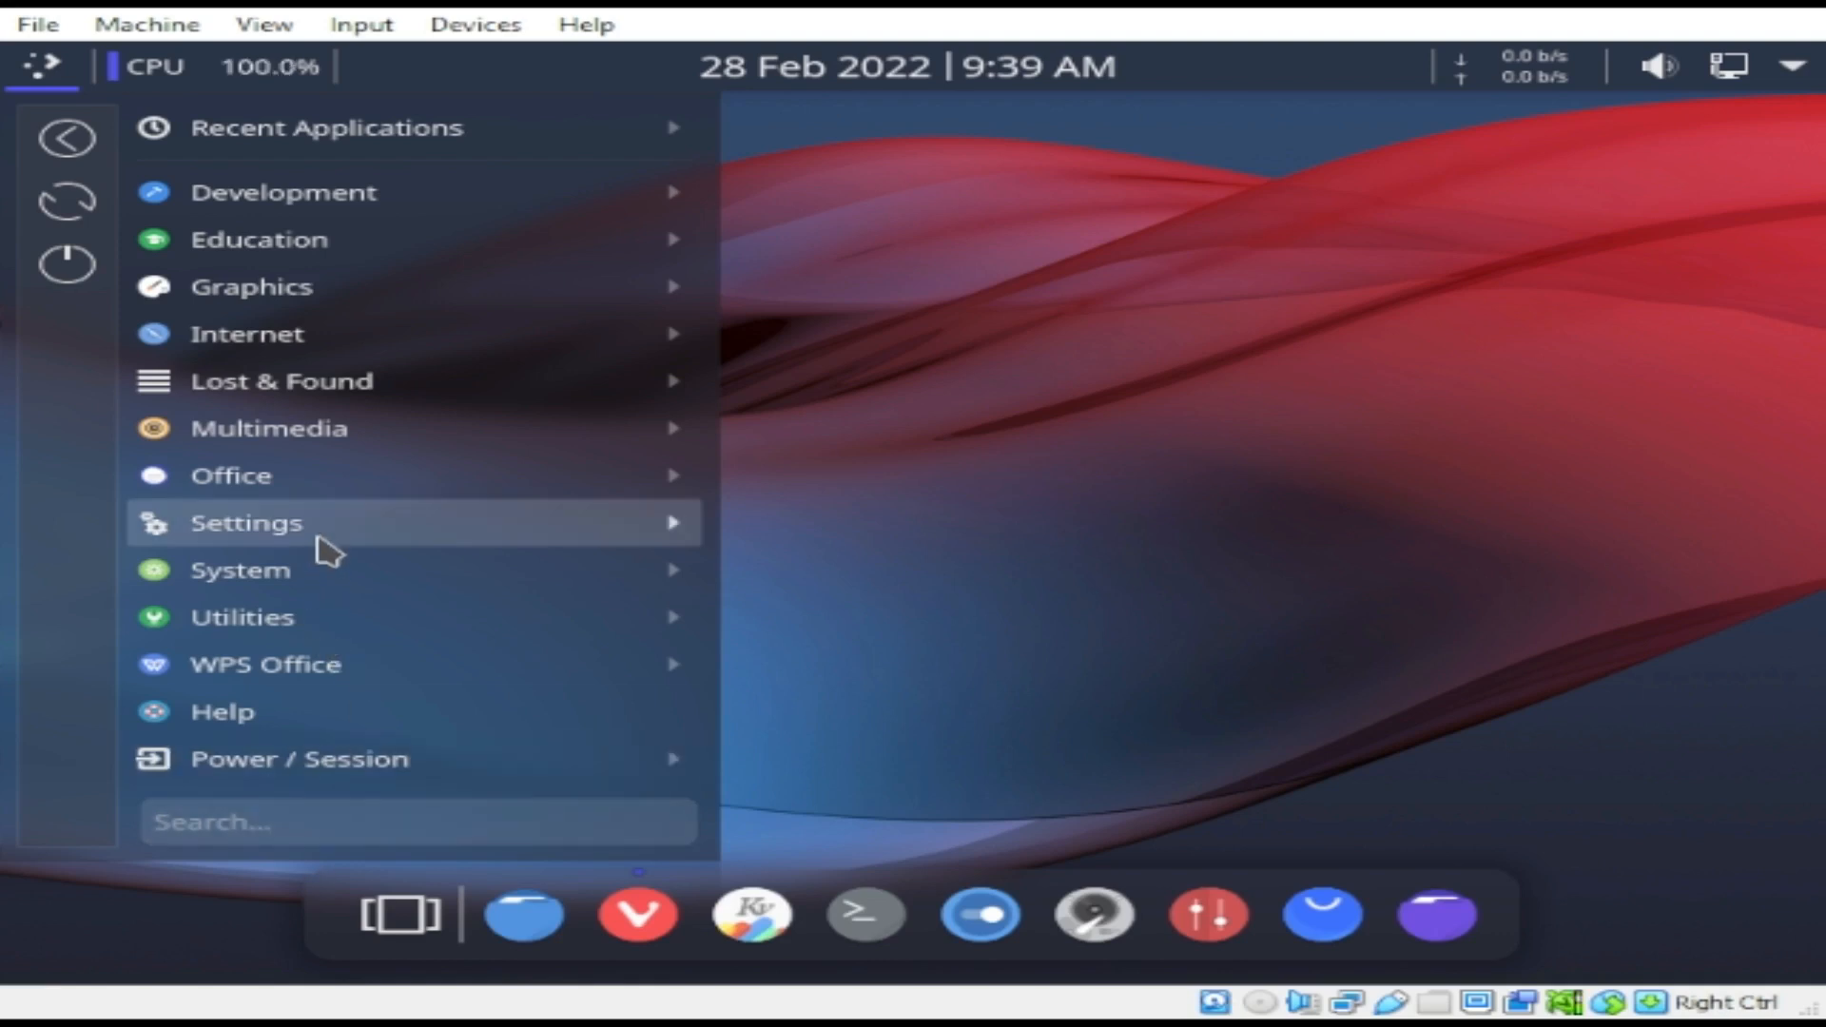
{"action": "mouse_move", "coordinate": [326, 546]}
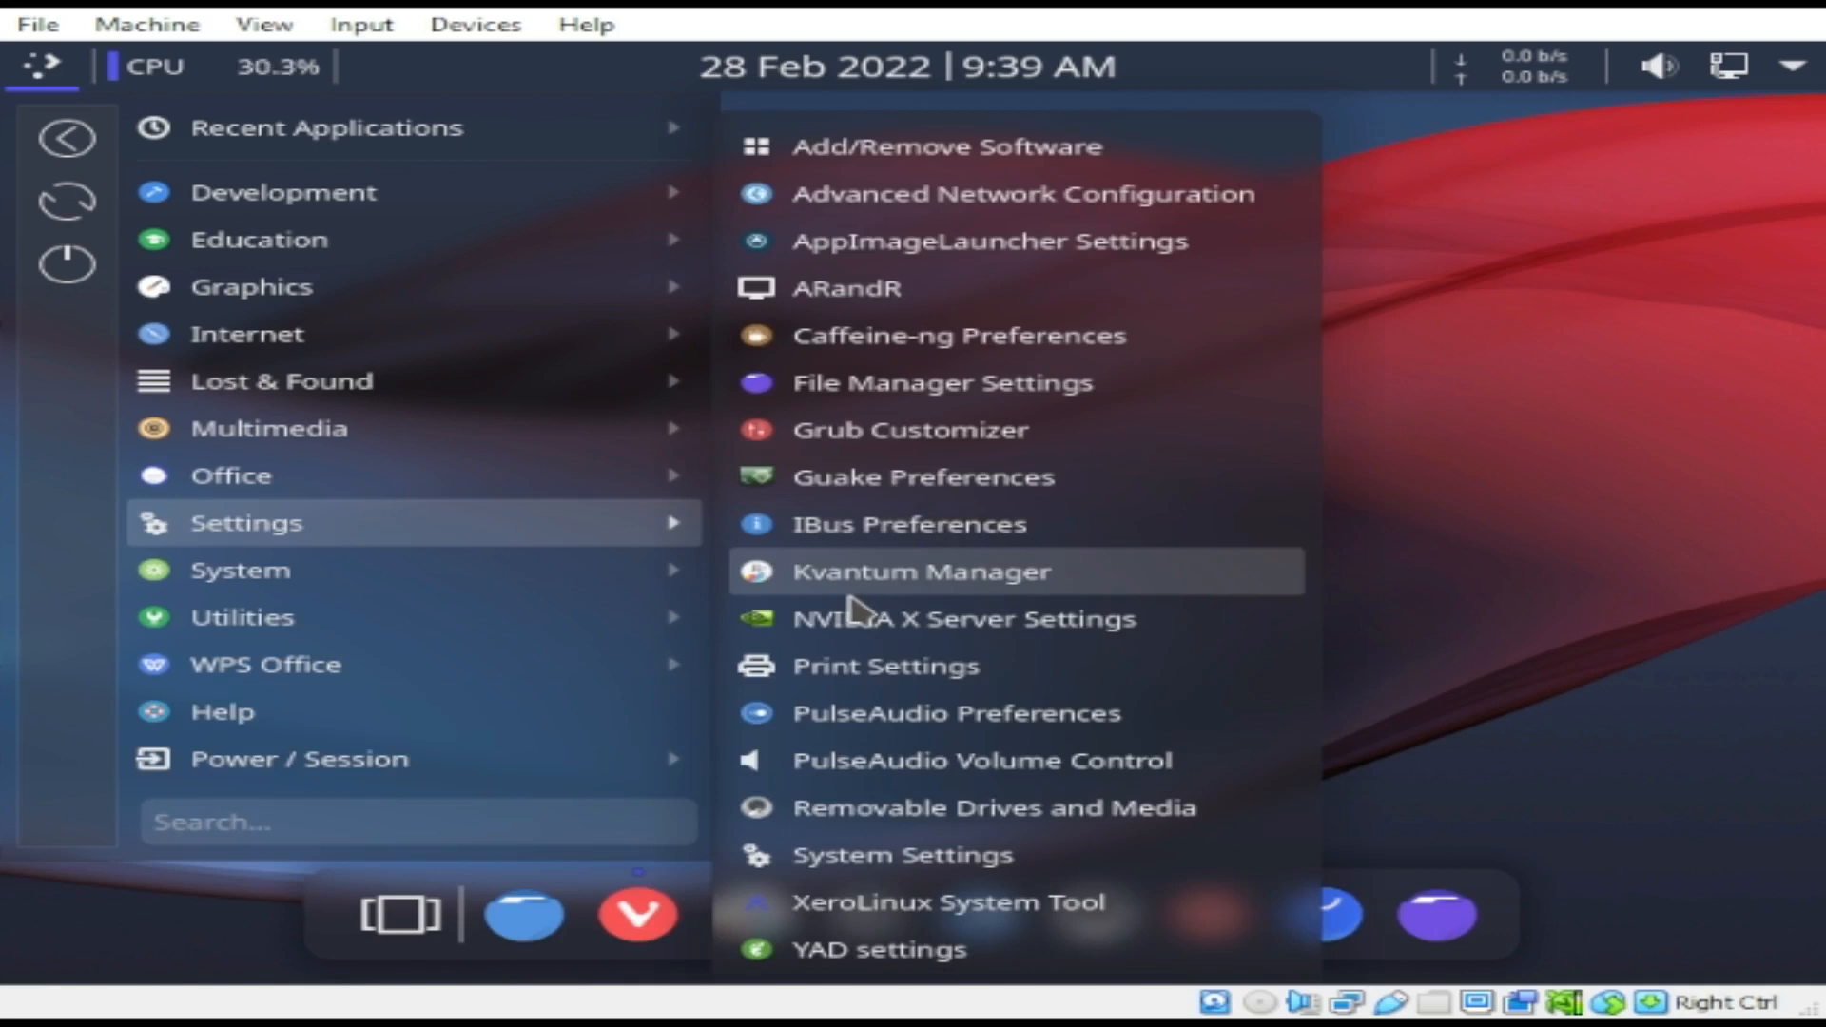
{"action": "left_click", "coordinate": [880, 860]}
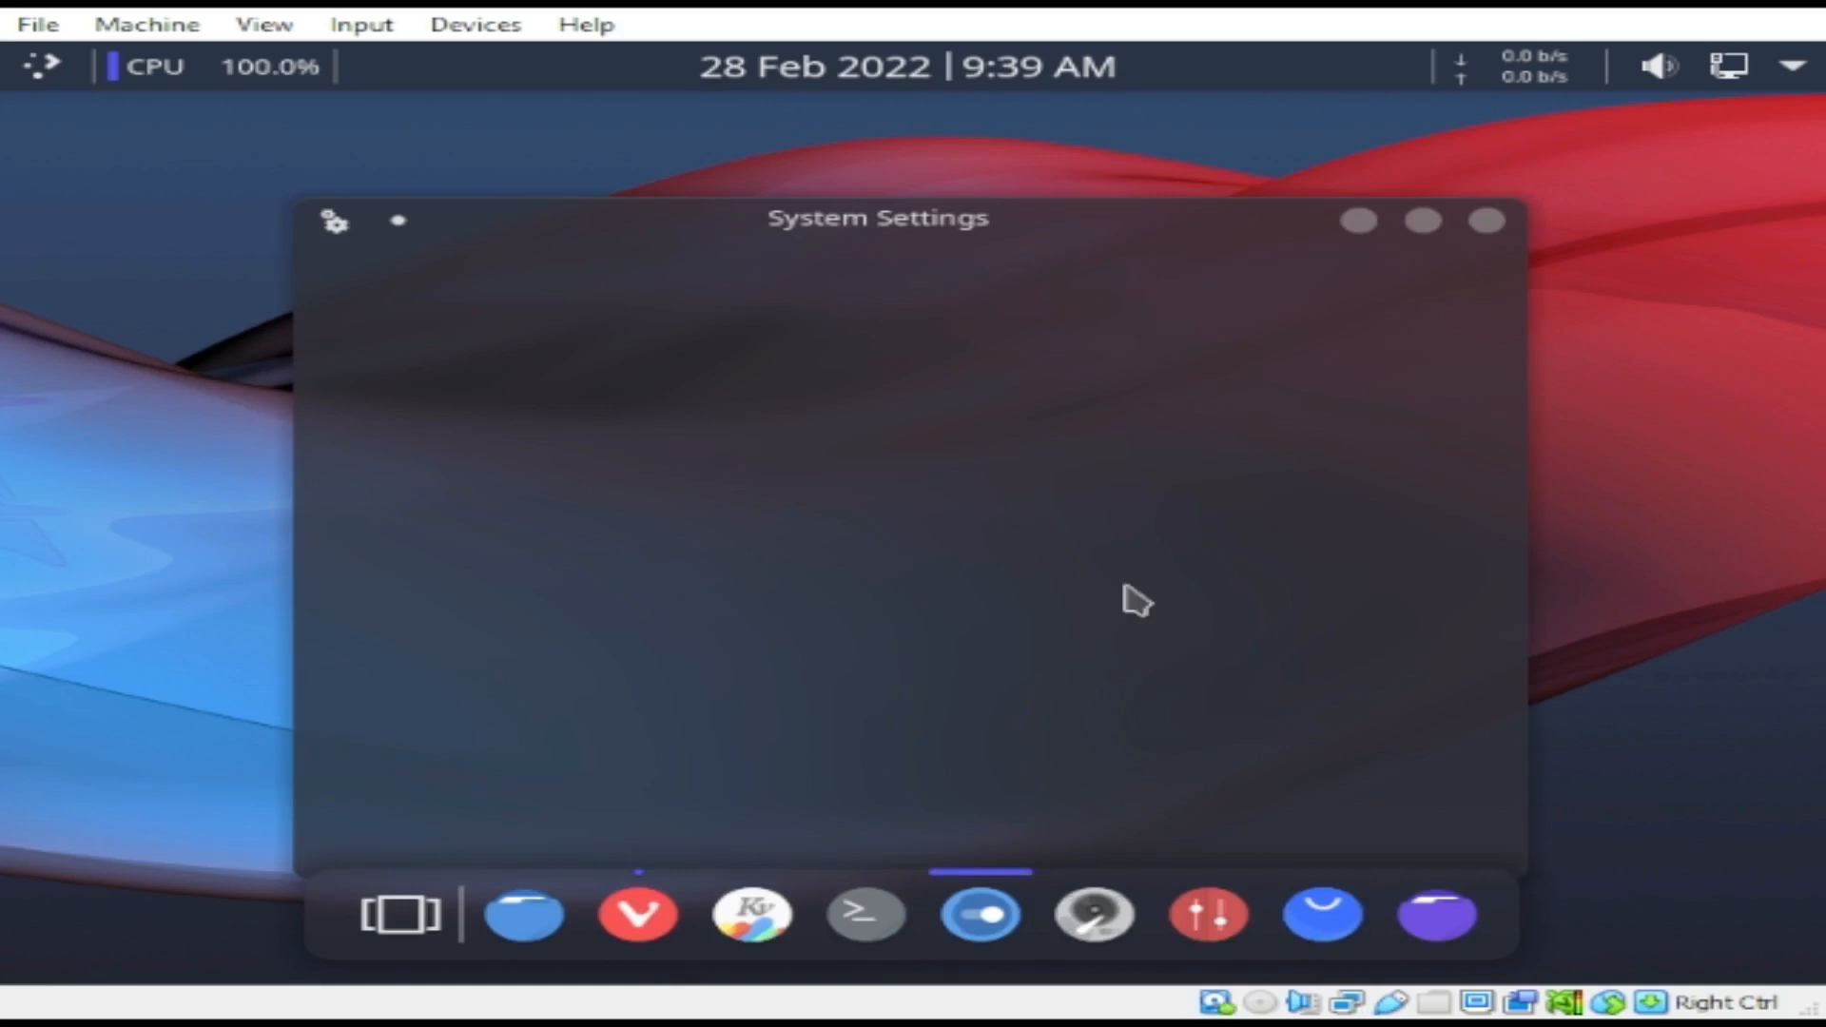
{"action": "left_click_drag", "start_coordinate": [1080, 238], "coordinate": [1038, 176]}
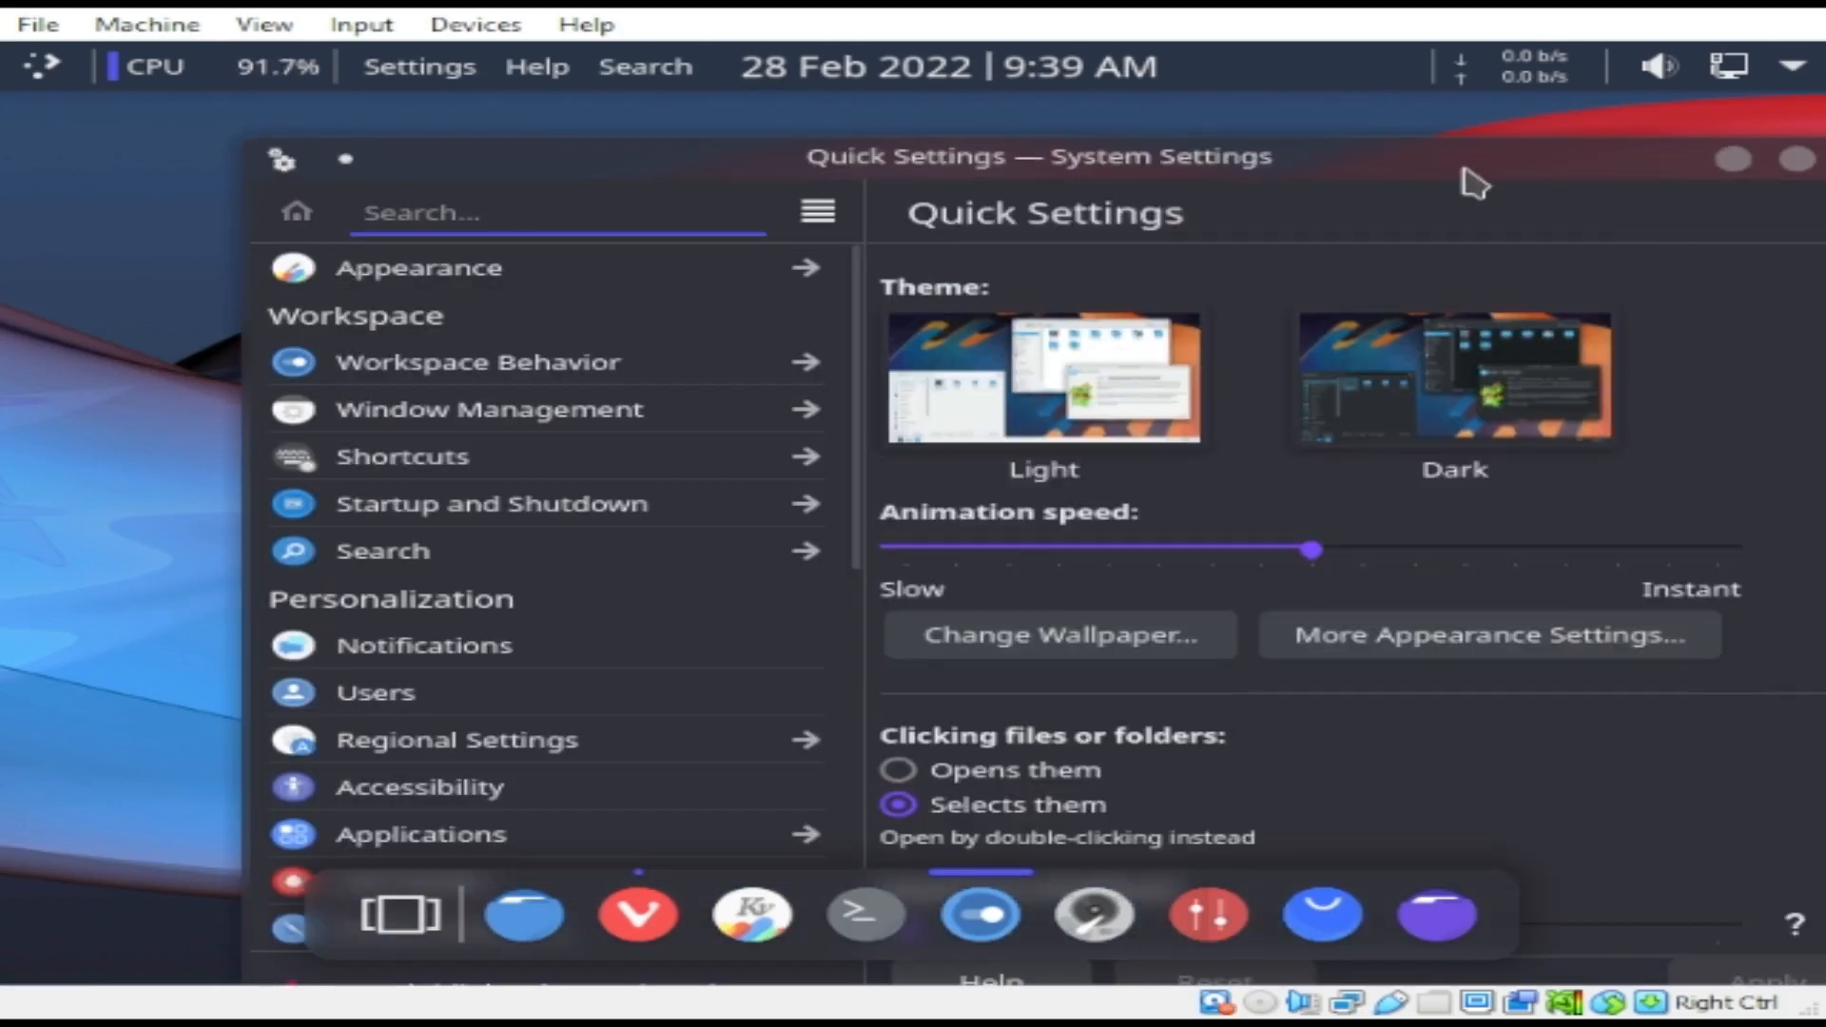
{"action": "left_click_drag", "start_coordinate": [1474, 180], "coordinate": [1402, 163]}
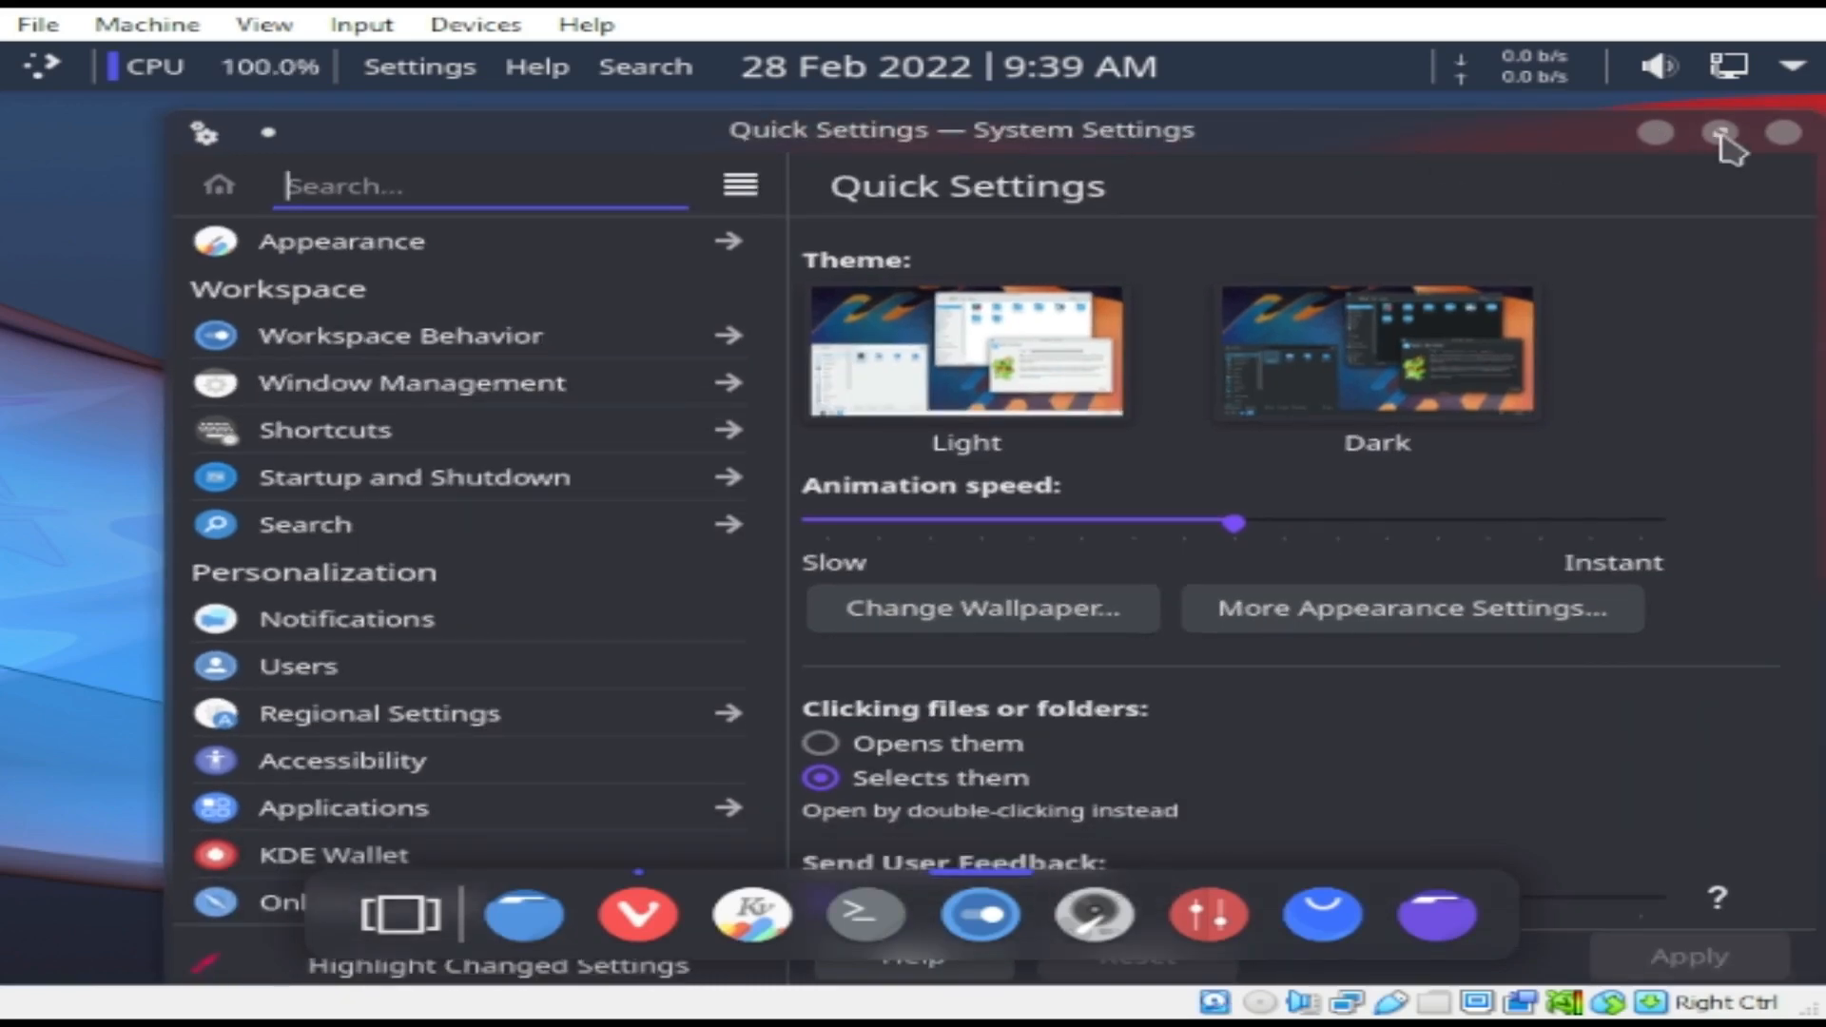
{"action": "left_click", "coordinate": [1719, 134]}
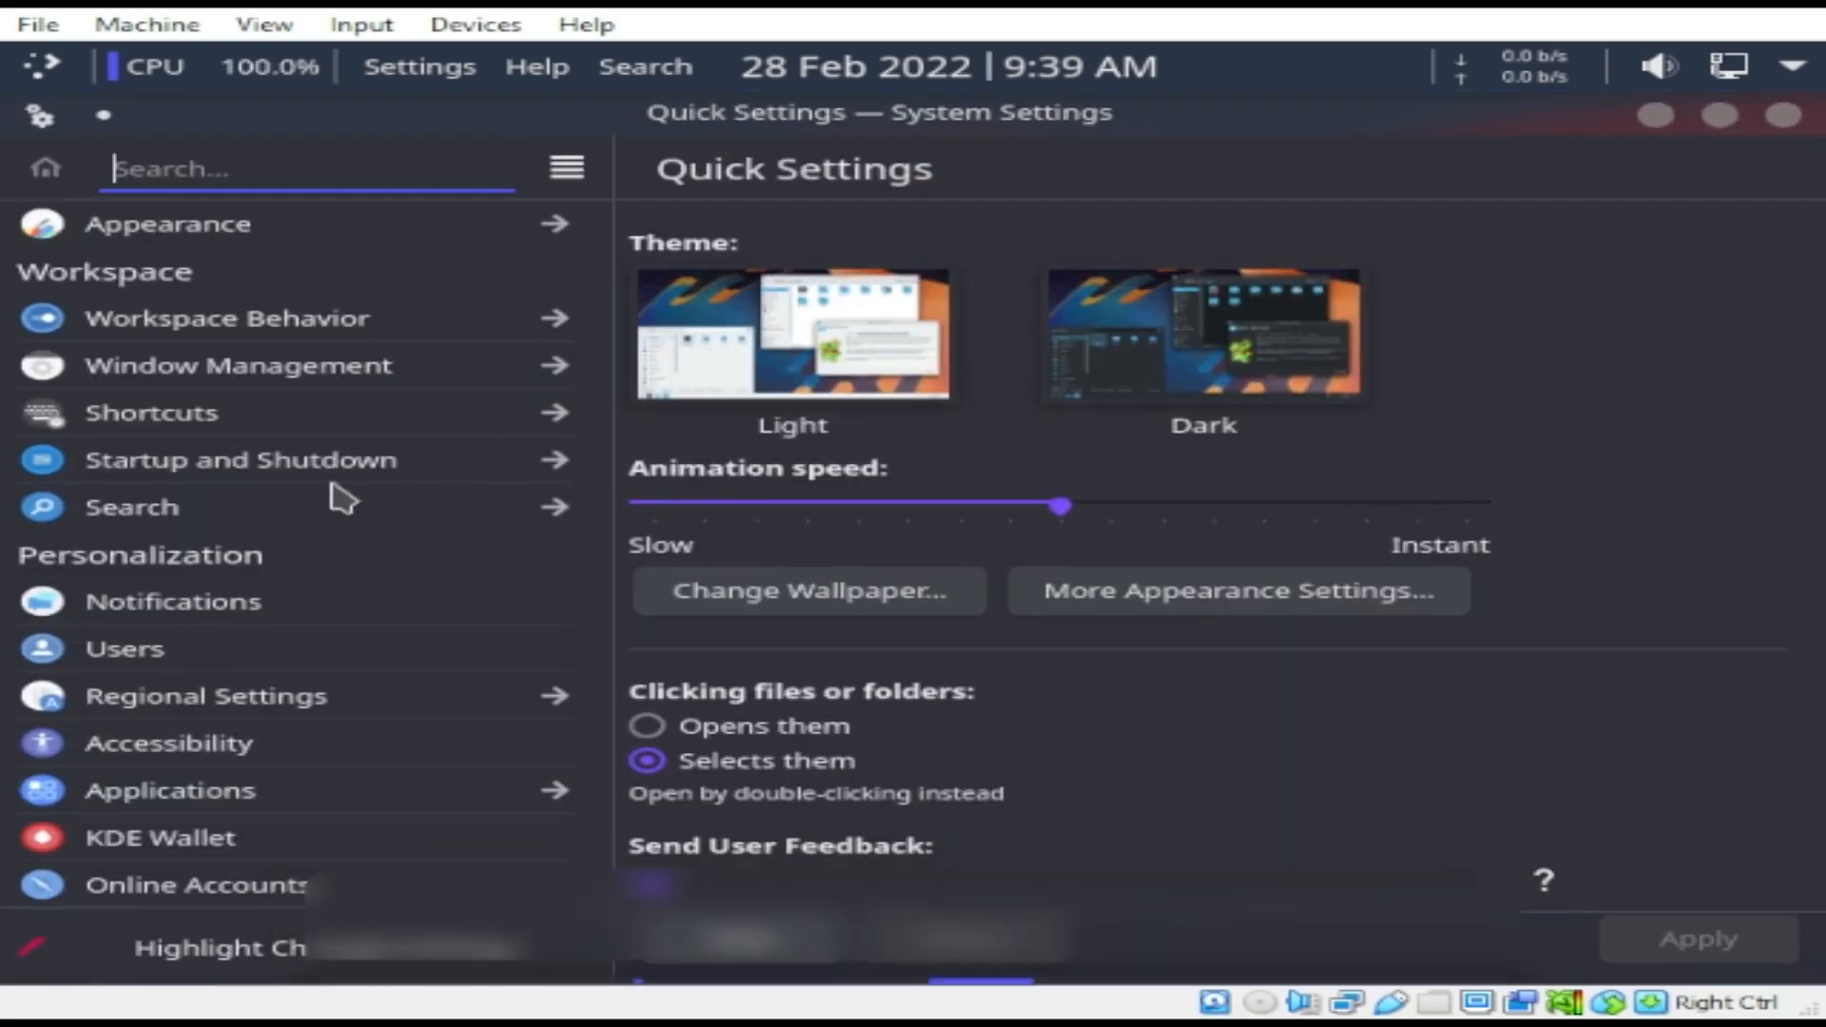
Look through the System Settings categories from Appearance to System Administration.
{"action": "mouse_move", "coordinate": [351, 476]}
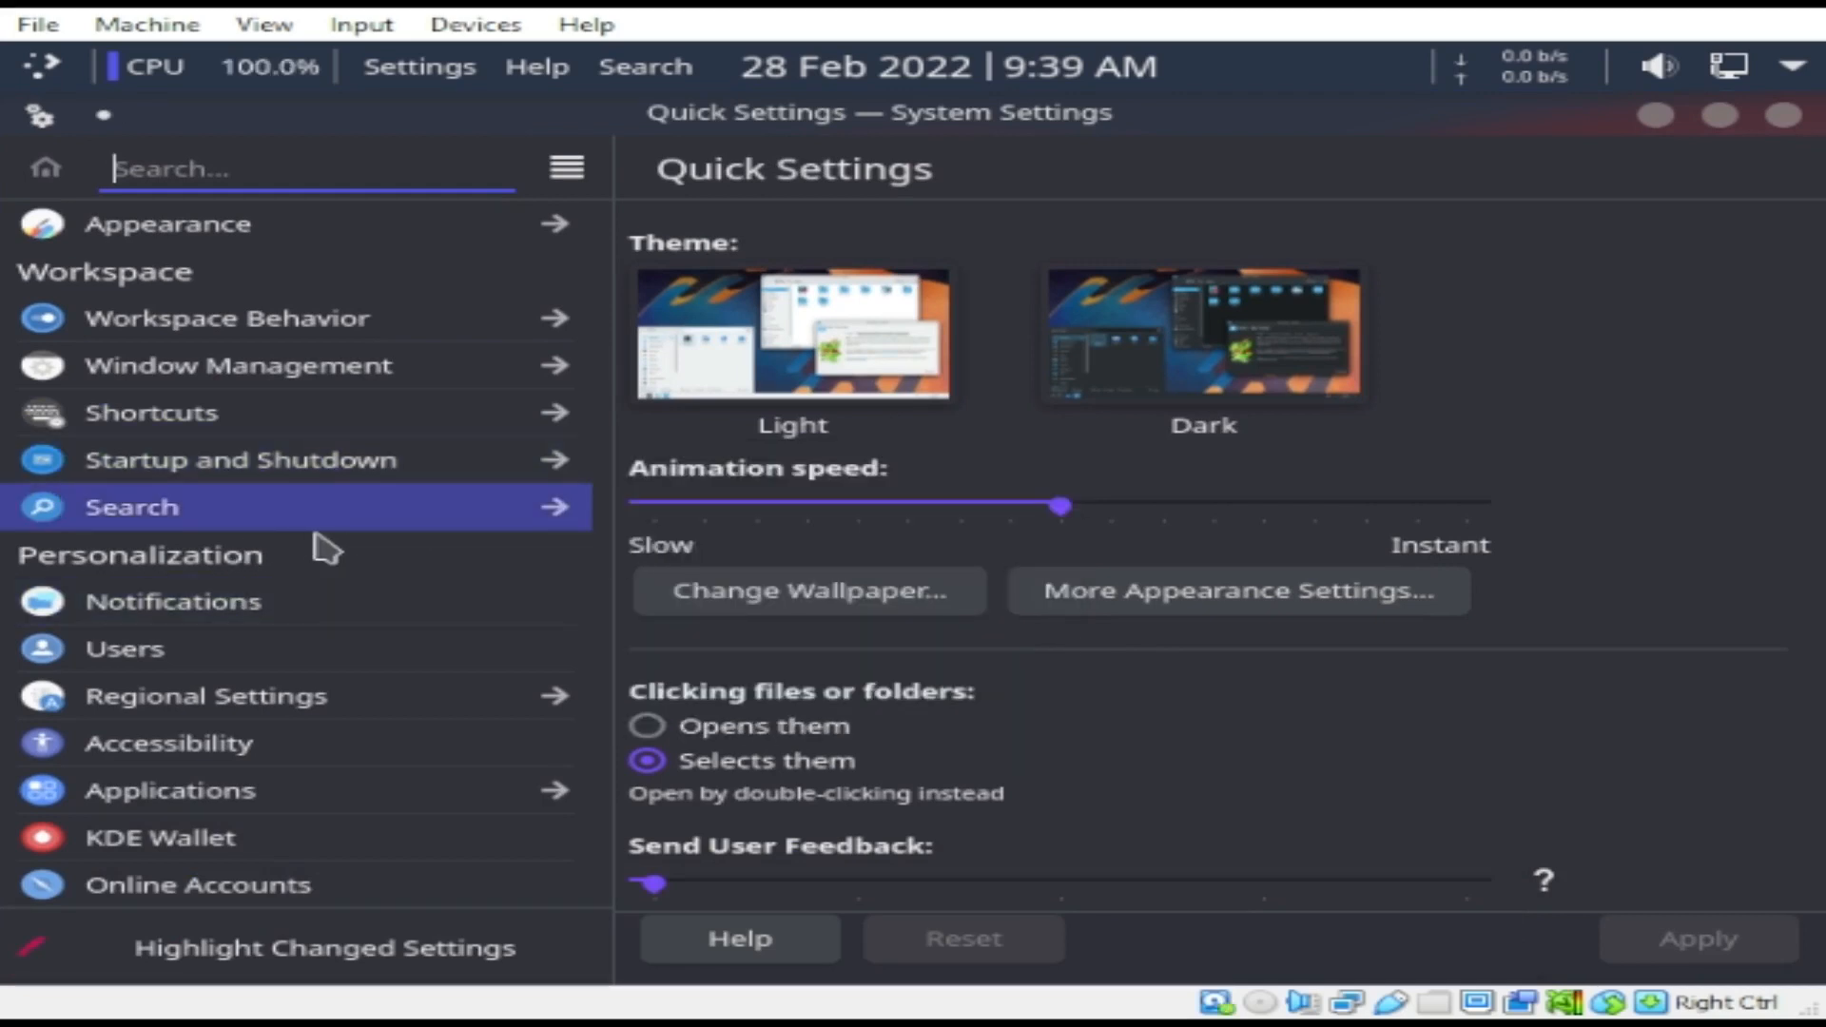
{"action": "scroll", "coordinate": [323, 549], "scroll_direction": "down", "scroll_amount": 5}
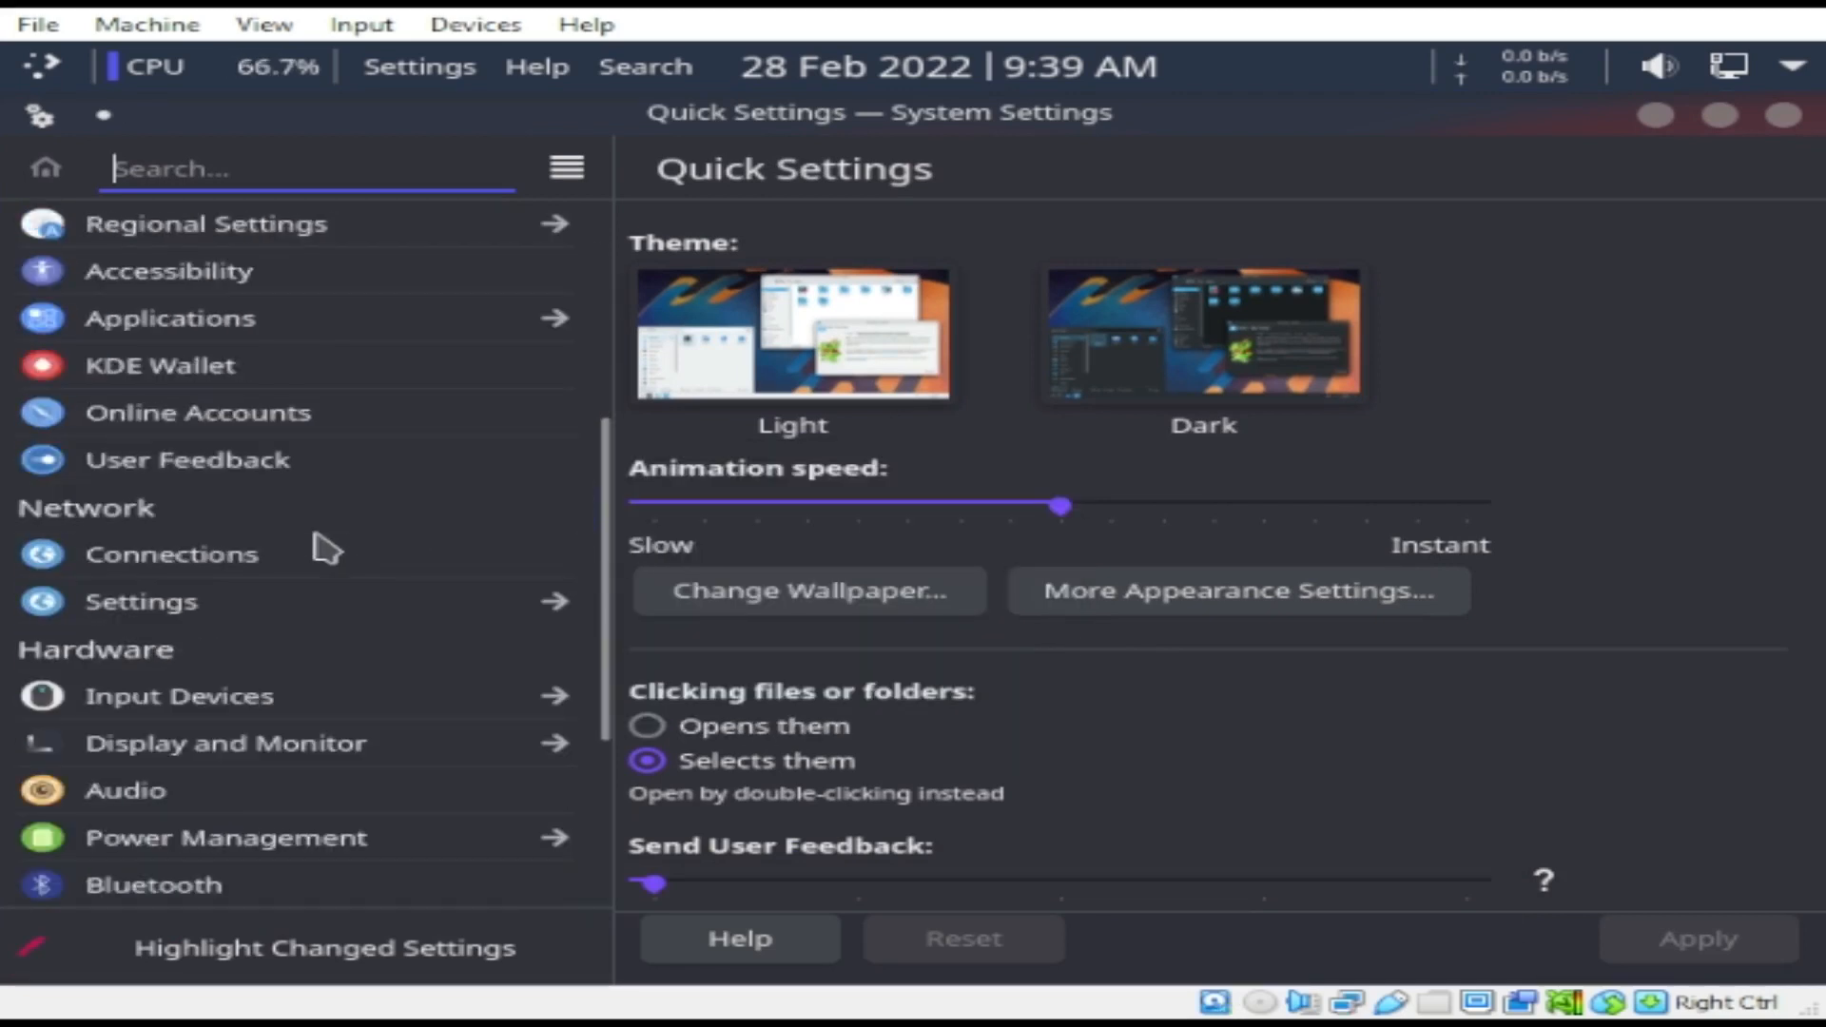
{"action": "scroll", "coordinate": [326, 544], "scroll_direction": "down", "scroll_amount": 4}
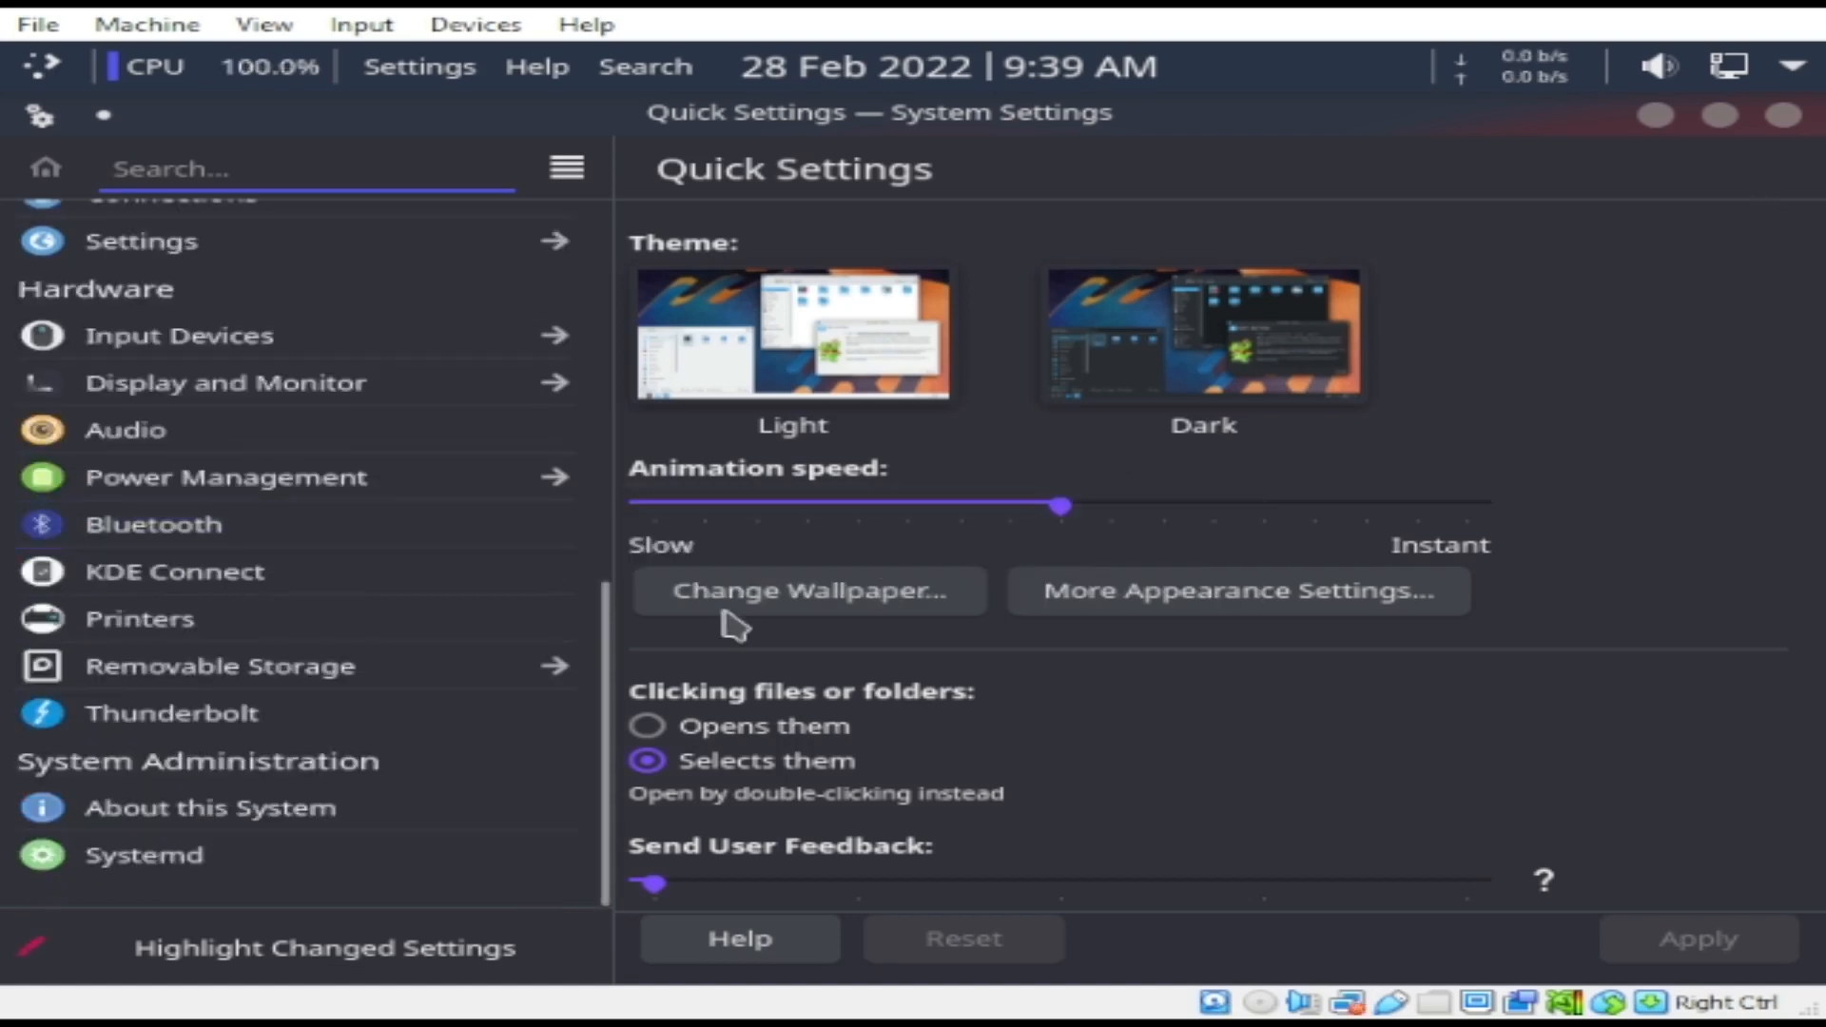
{"action": "scroll", "coordinate": [326, 620], "scroll_direction": "up", "scroll_amount": 5}
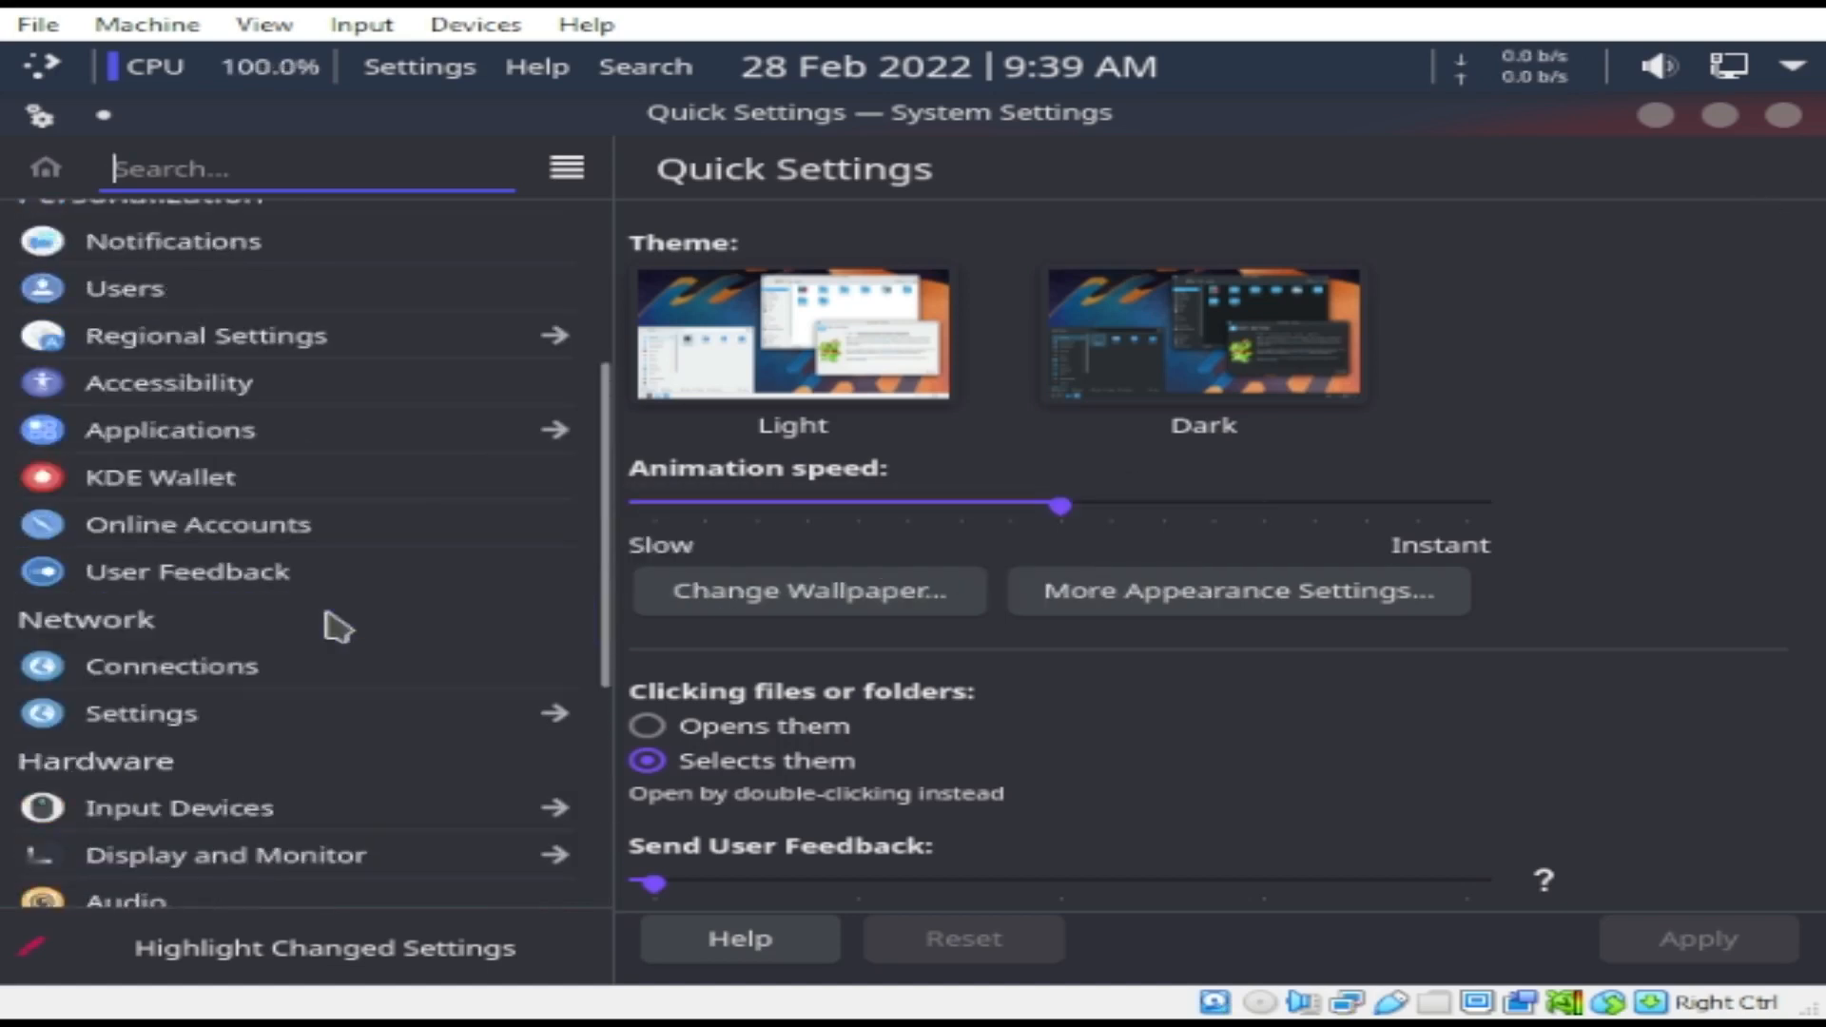
{"action": "scroll", "coordinate": [326, 618], "scroll_direction": "up", "scroll_amount": 4}
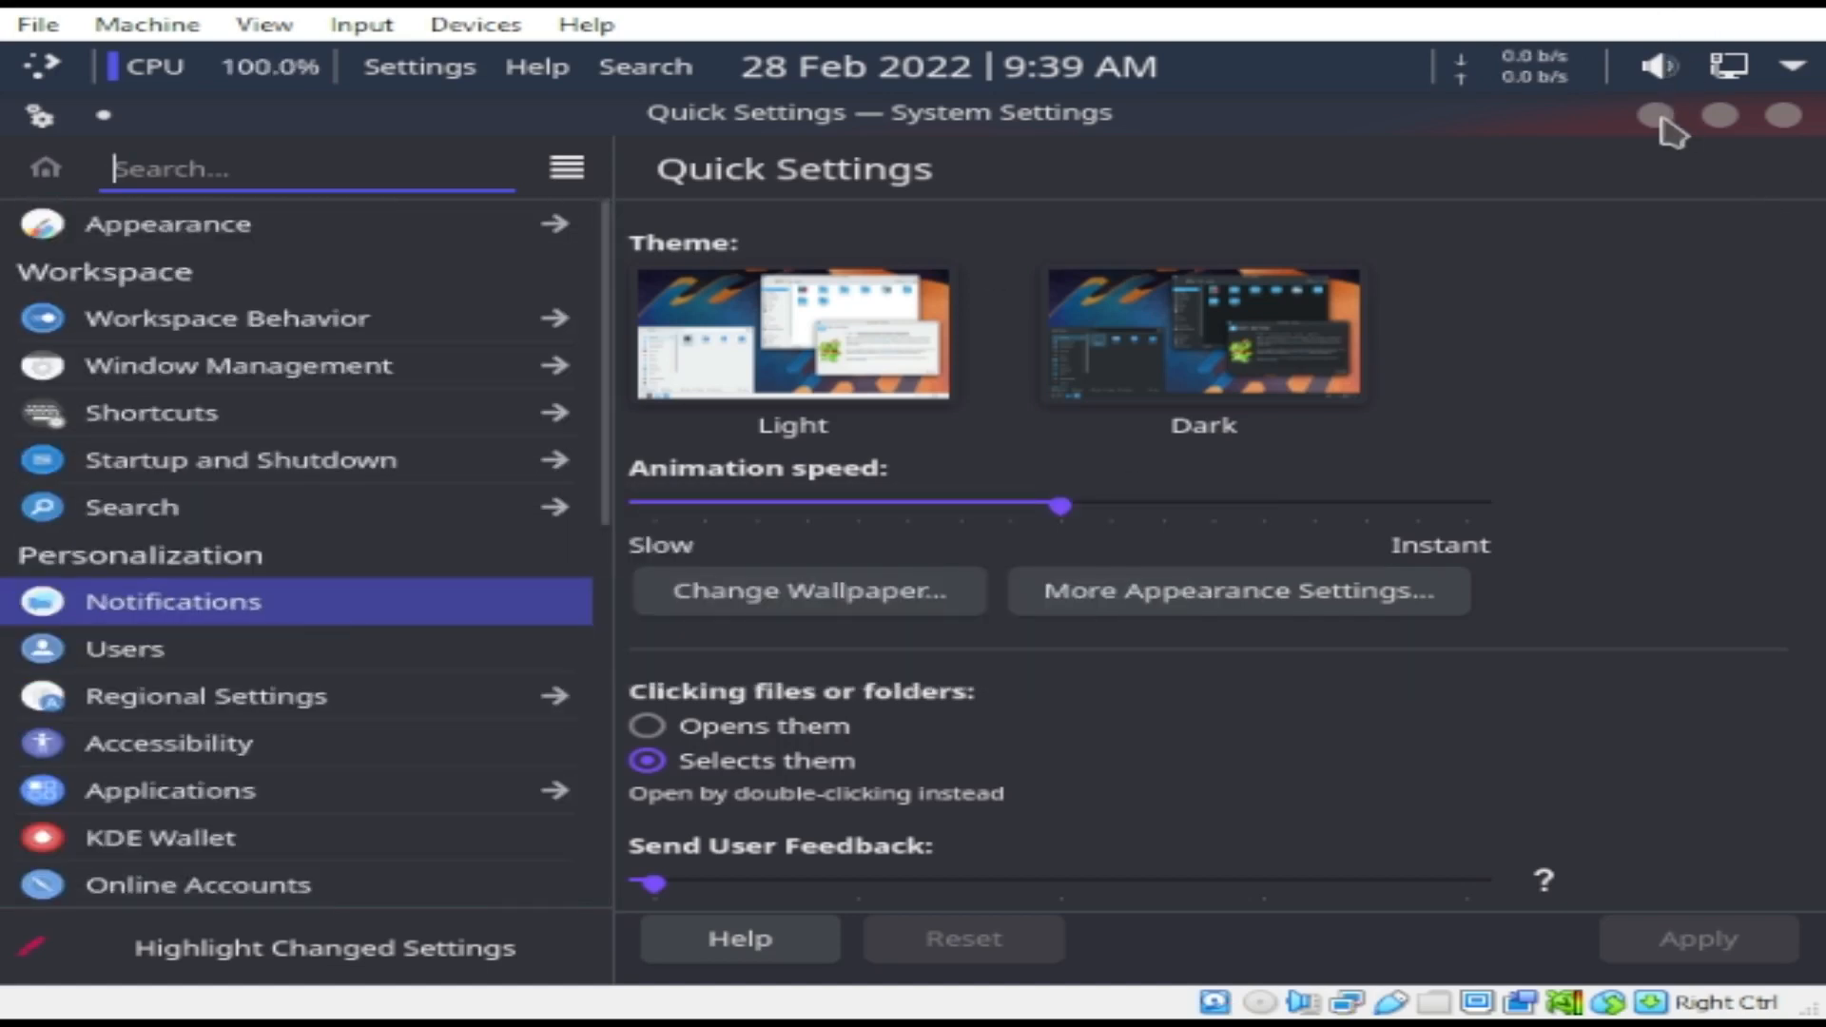
Minimize System Settings, search the application launcher for "resolution", and bring up the Display Configuration page.
{"action": "left_click", "coordinate": [1656, 116]}
{"action": "left_click", "coordinate": [46, 69]}
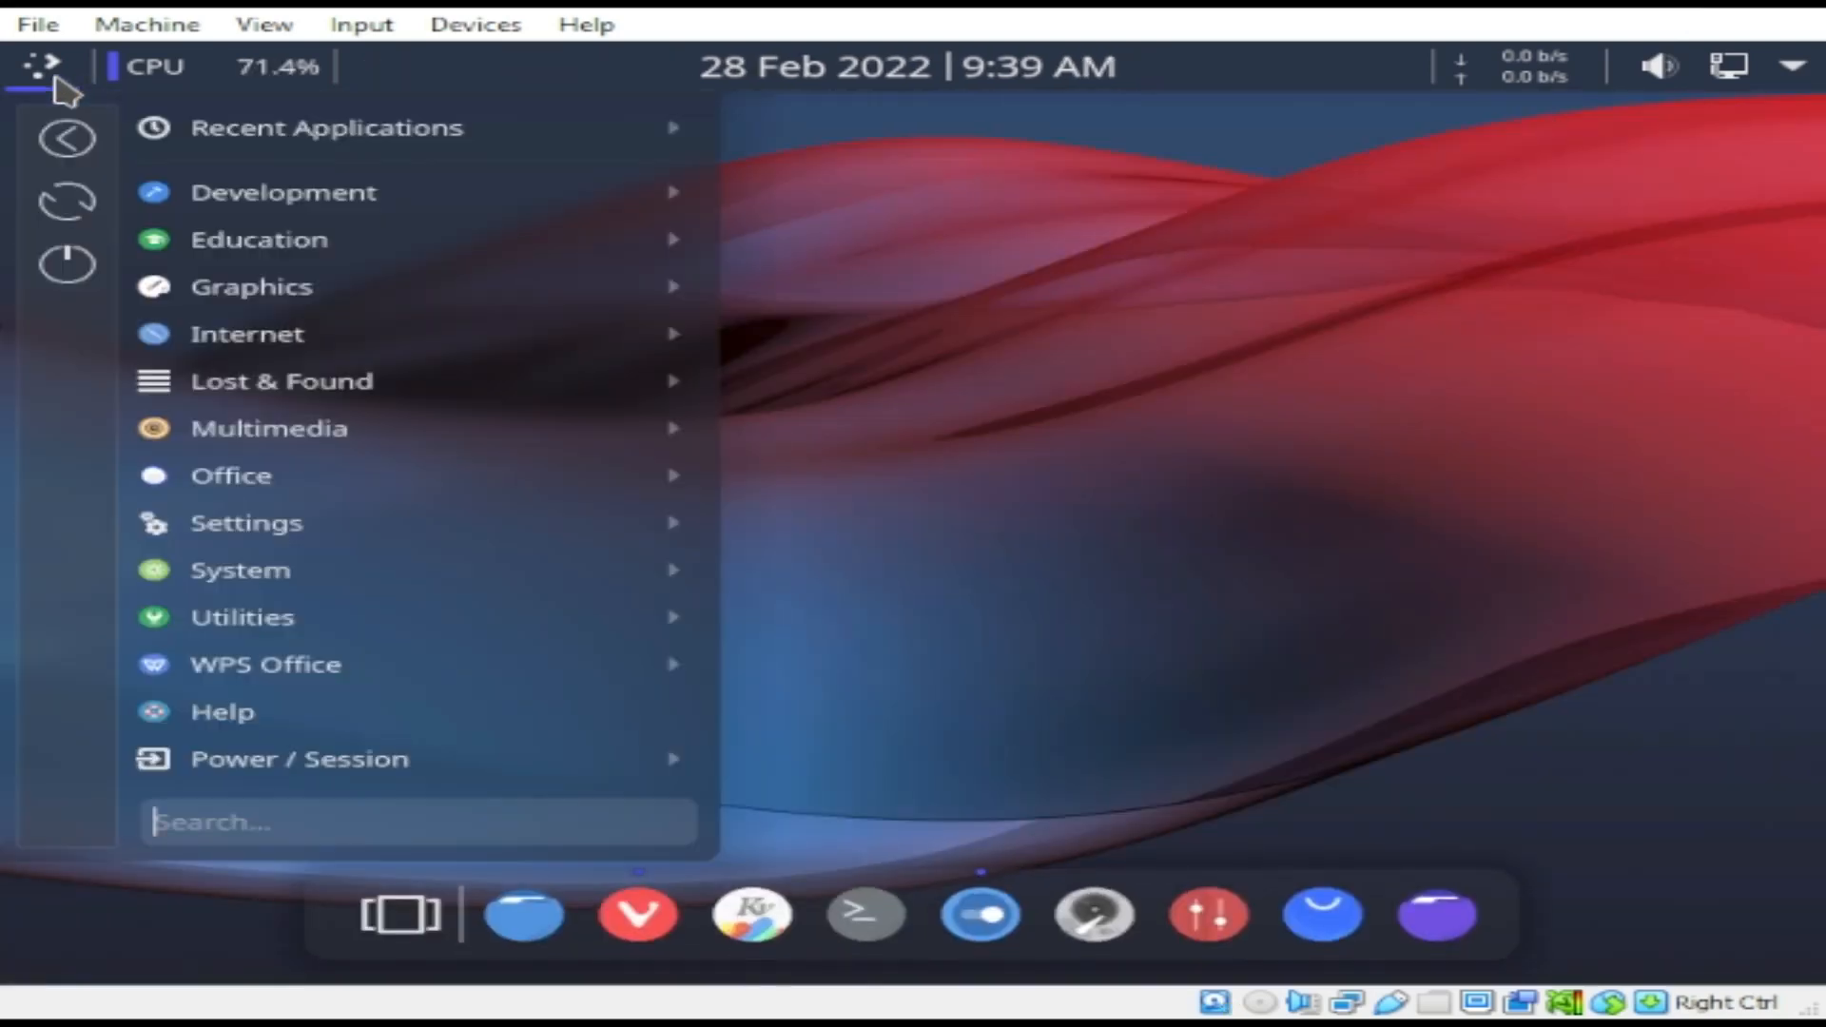
{"action": "type", "text": "re"}
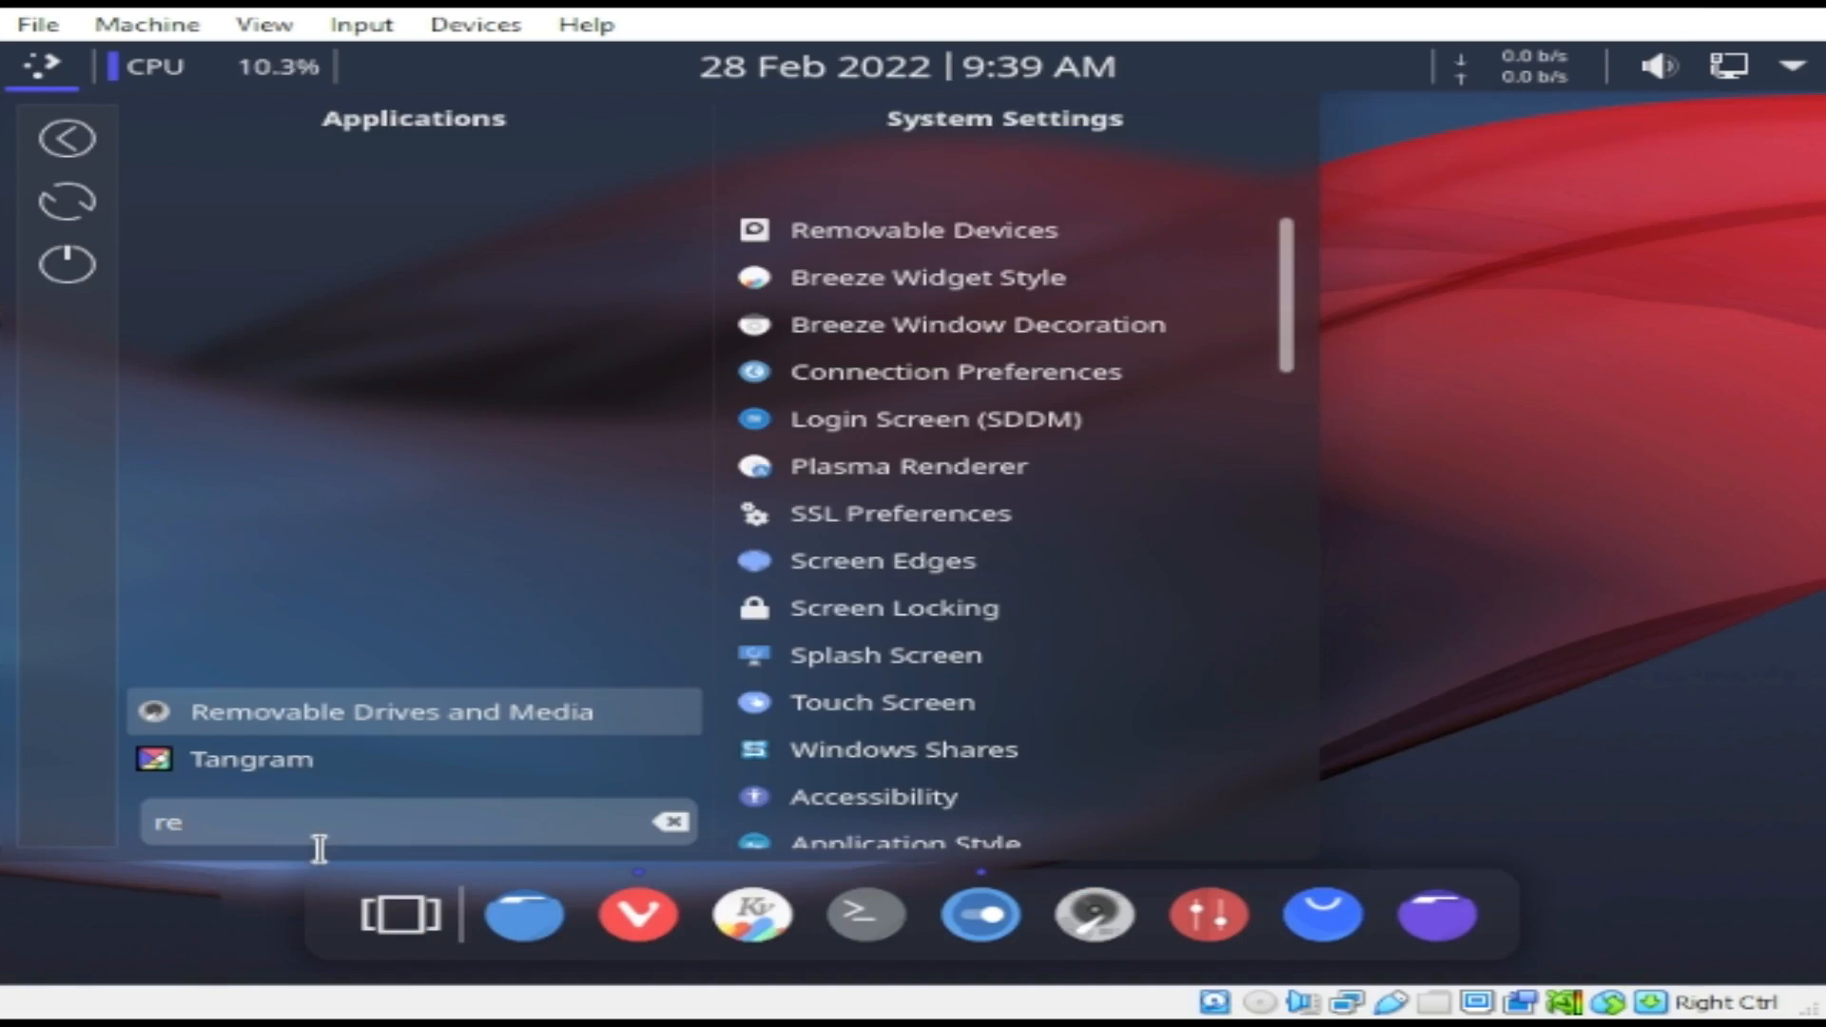
{"action": "type", "text": "solution"}
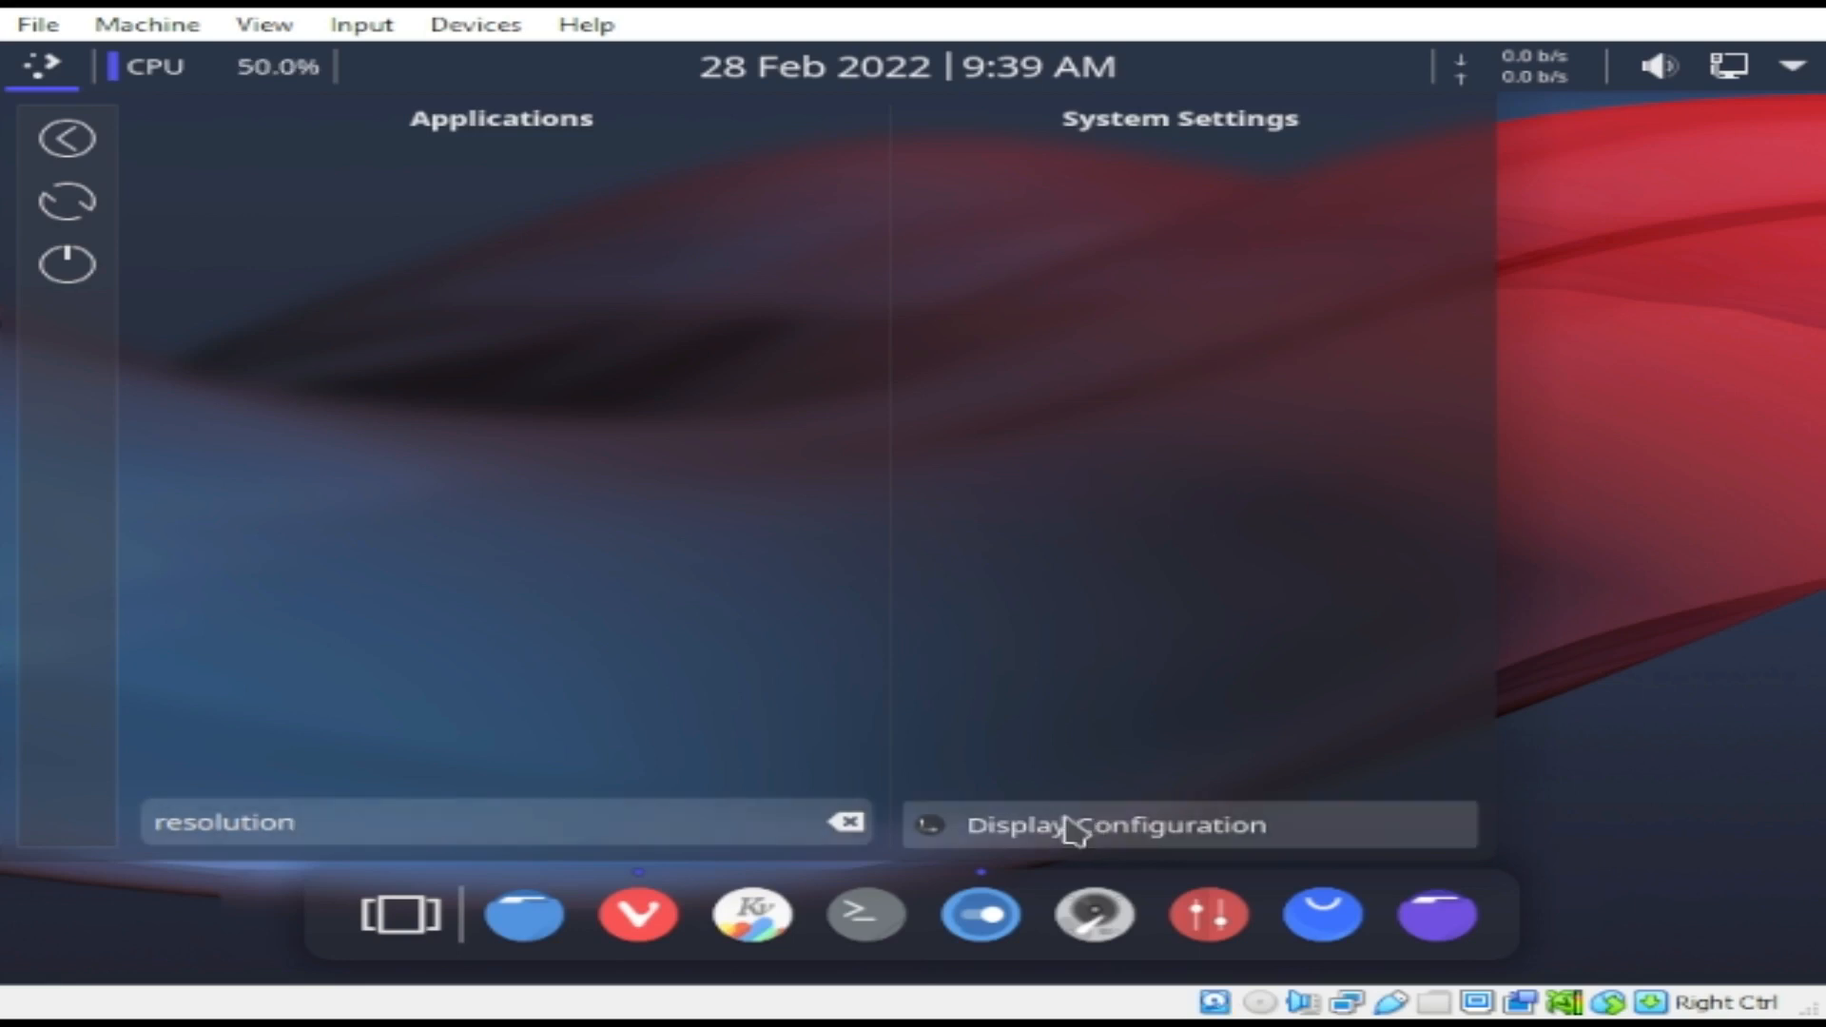
{"action": "left_click", "coordinate": [1138, 828]}
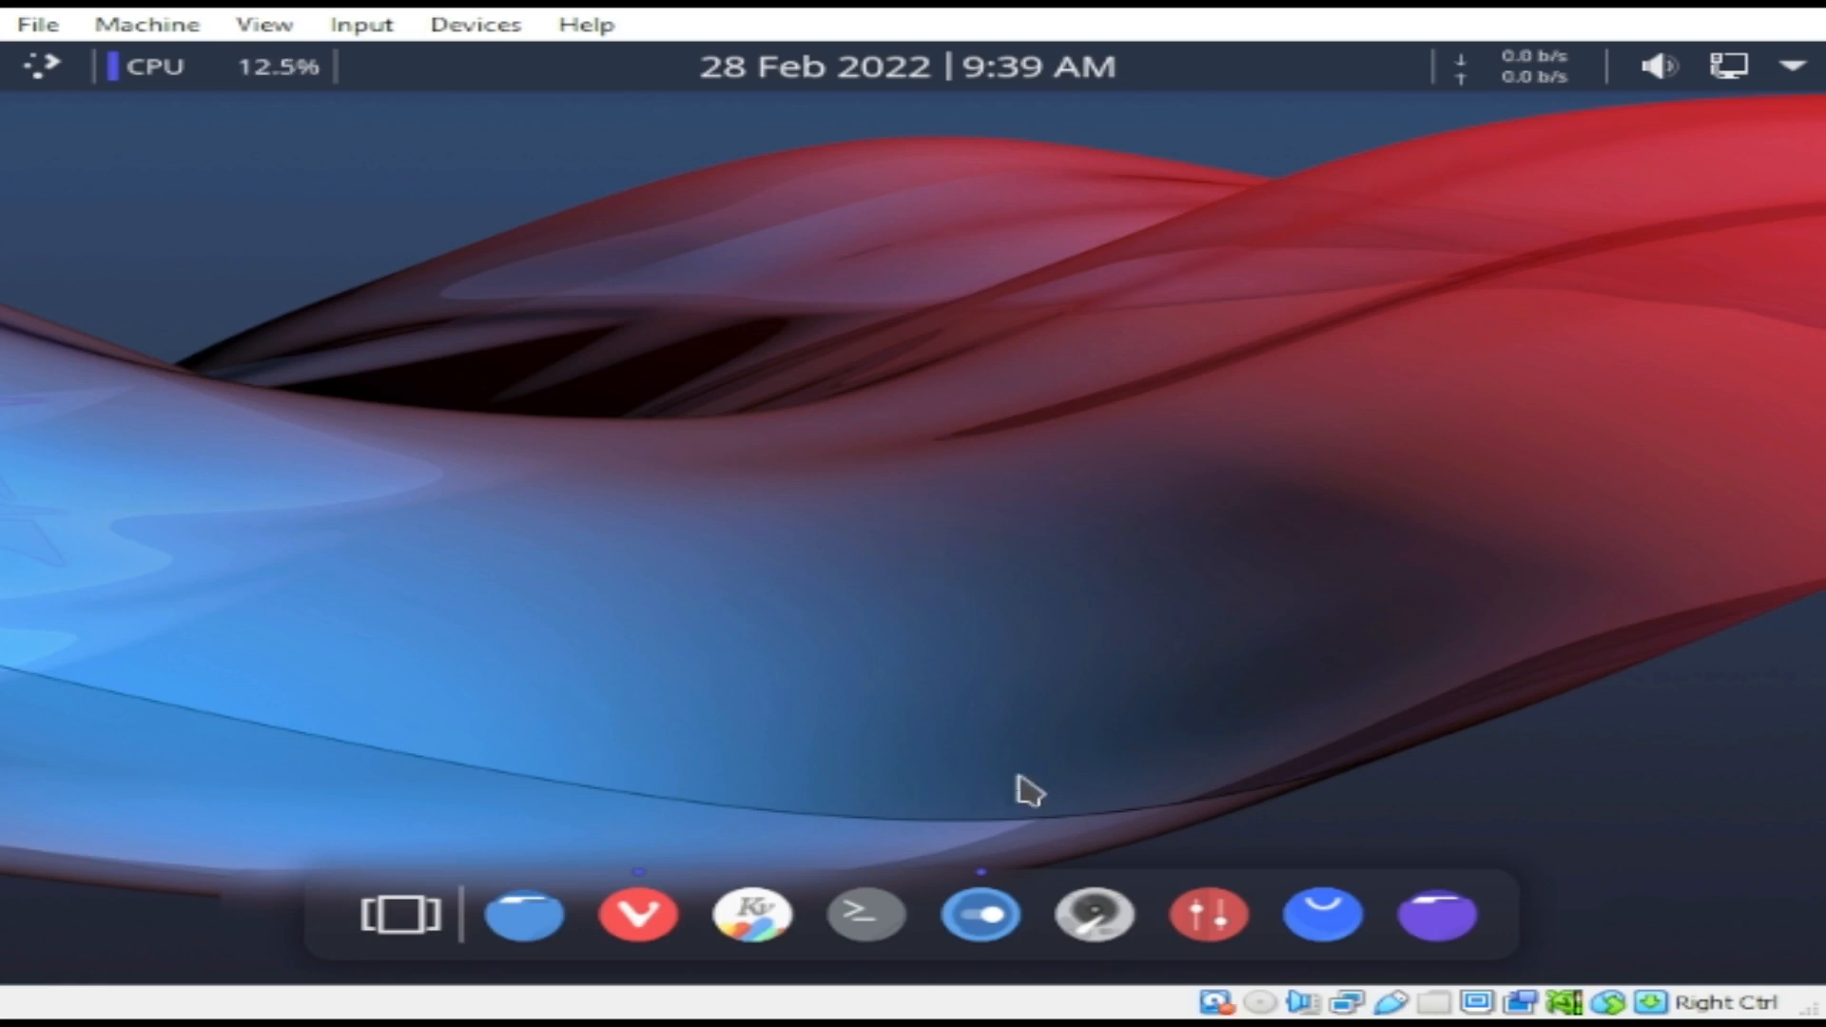
{"action": "left_click", "coordinate": [998, 904]}
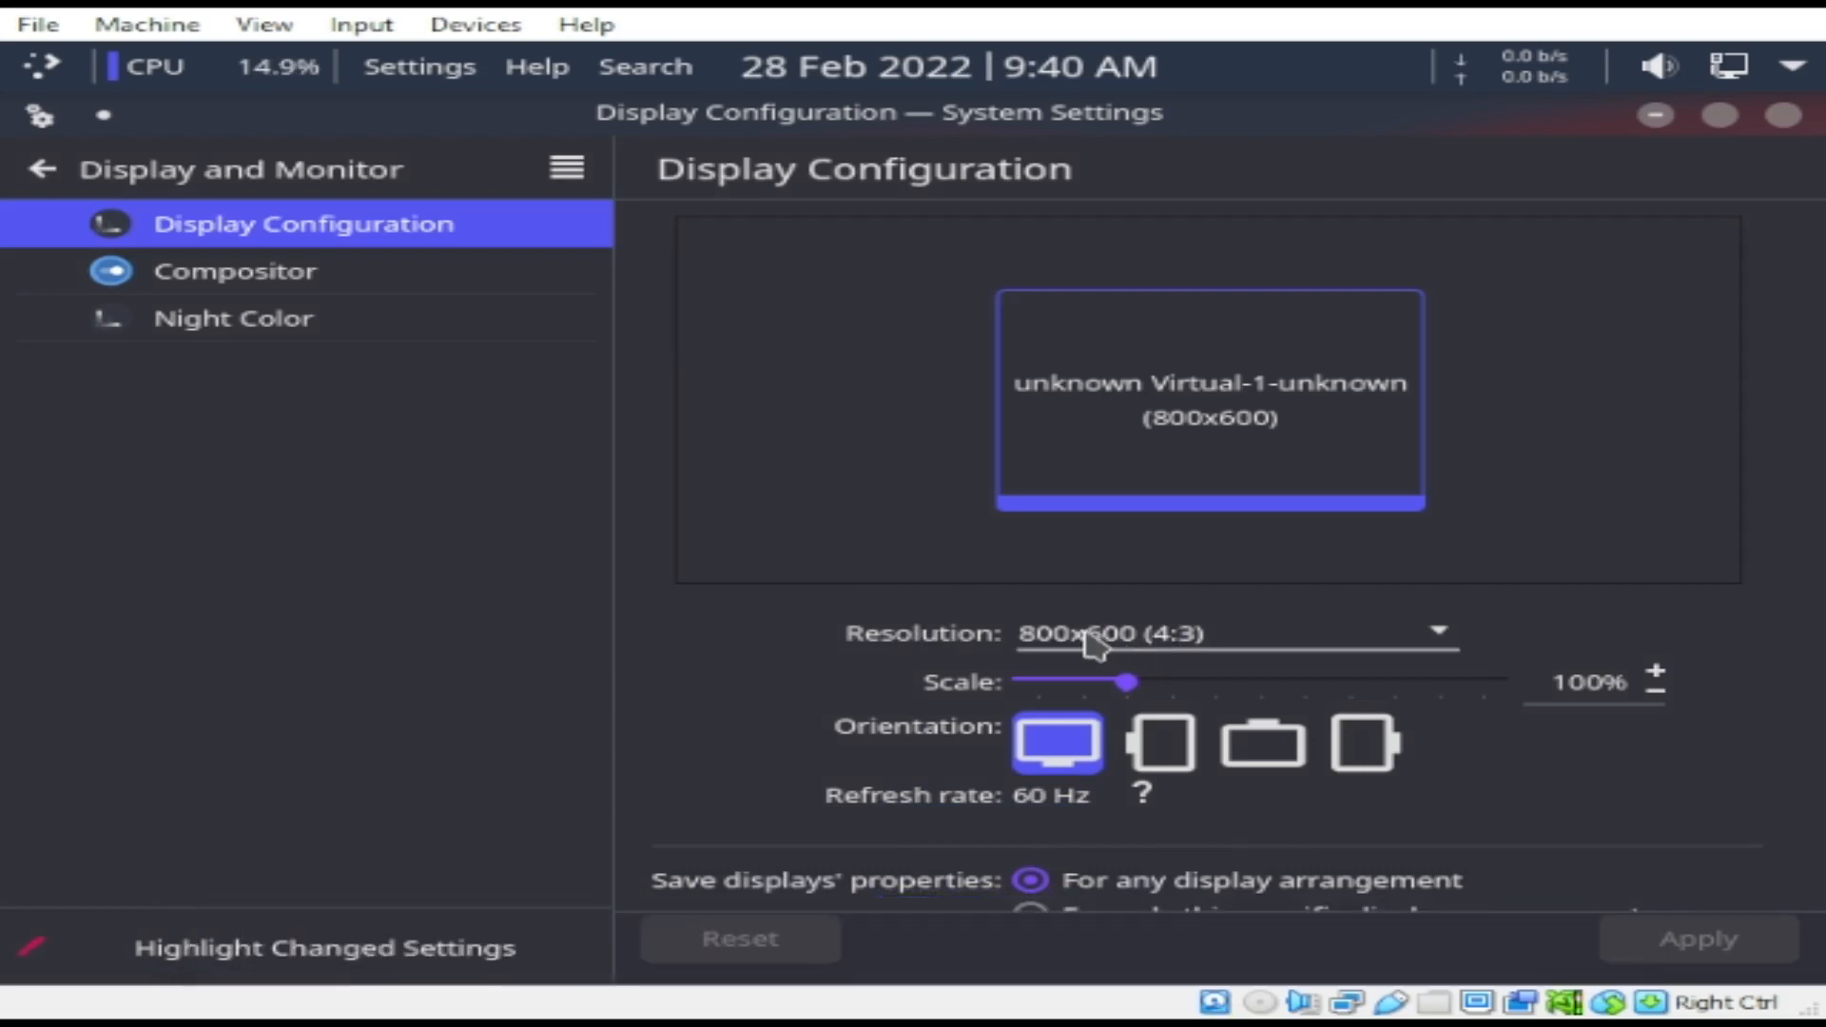
Set the display resolution to 1440x900 (16:10), apply it, and close System Settings.
{"action": "left_click", "coordinate": [1195, 640]}
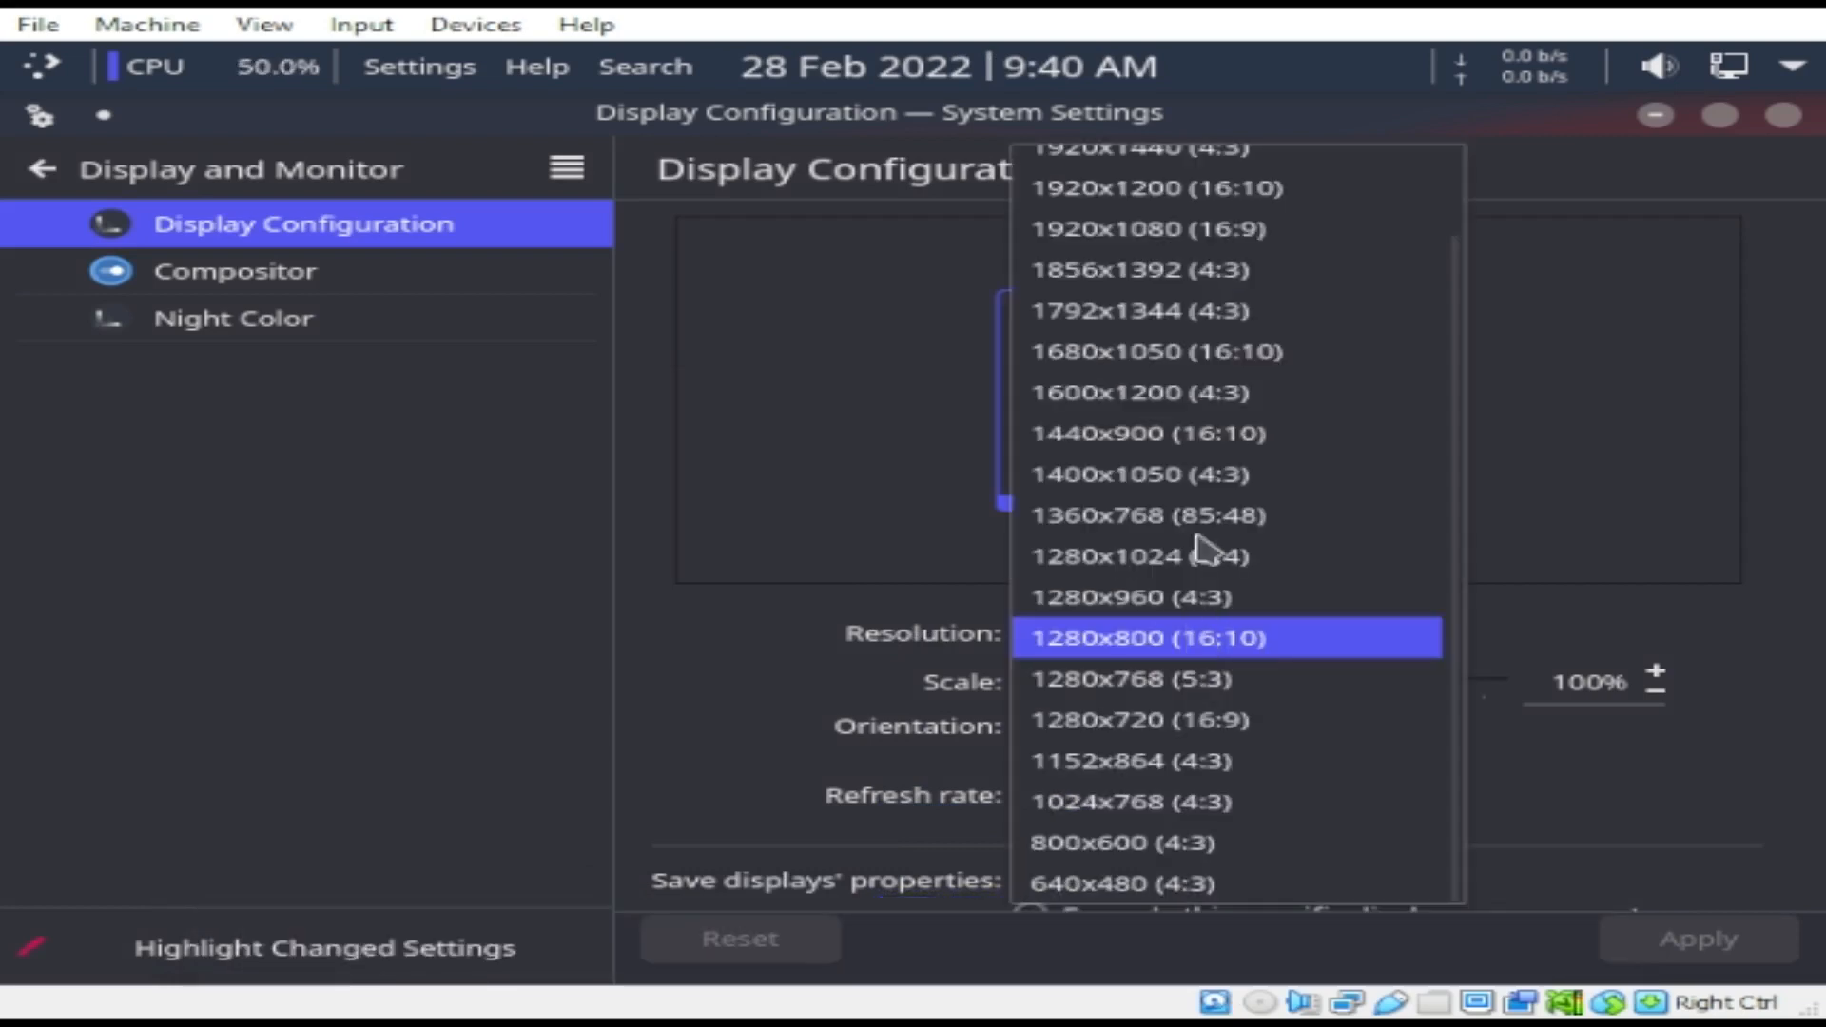
{"action": "left_click", "coordinate": [1172, 443]}
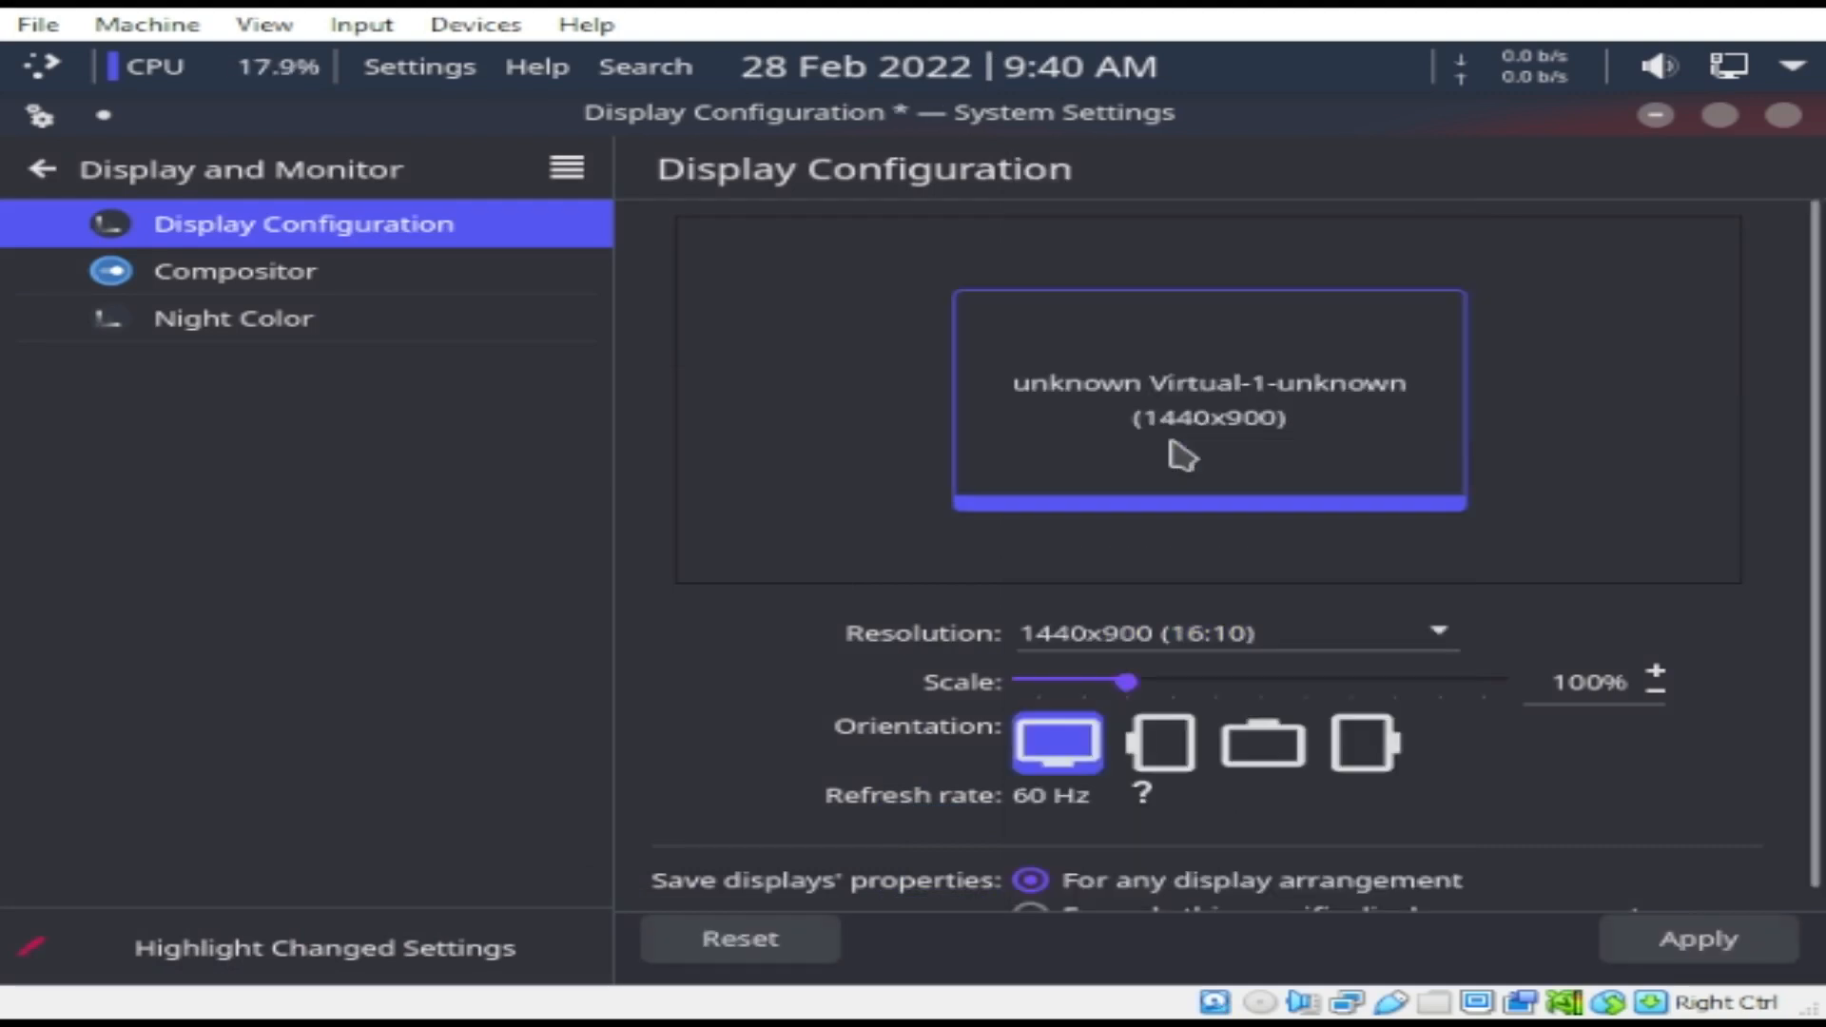
{"action": "left_click", "coordinate": [1678, 940]}
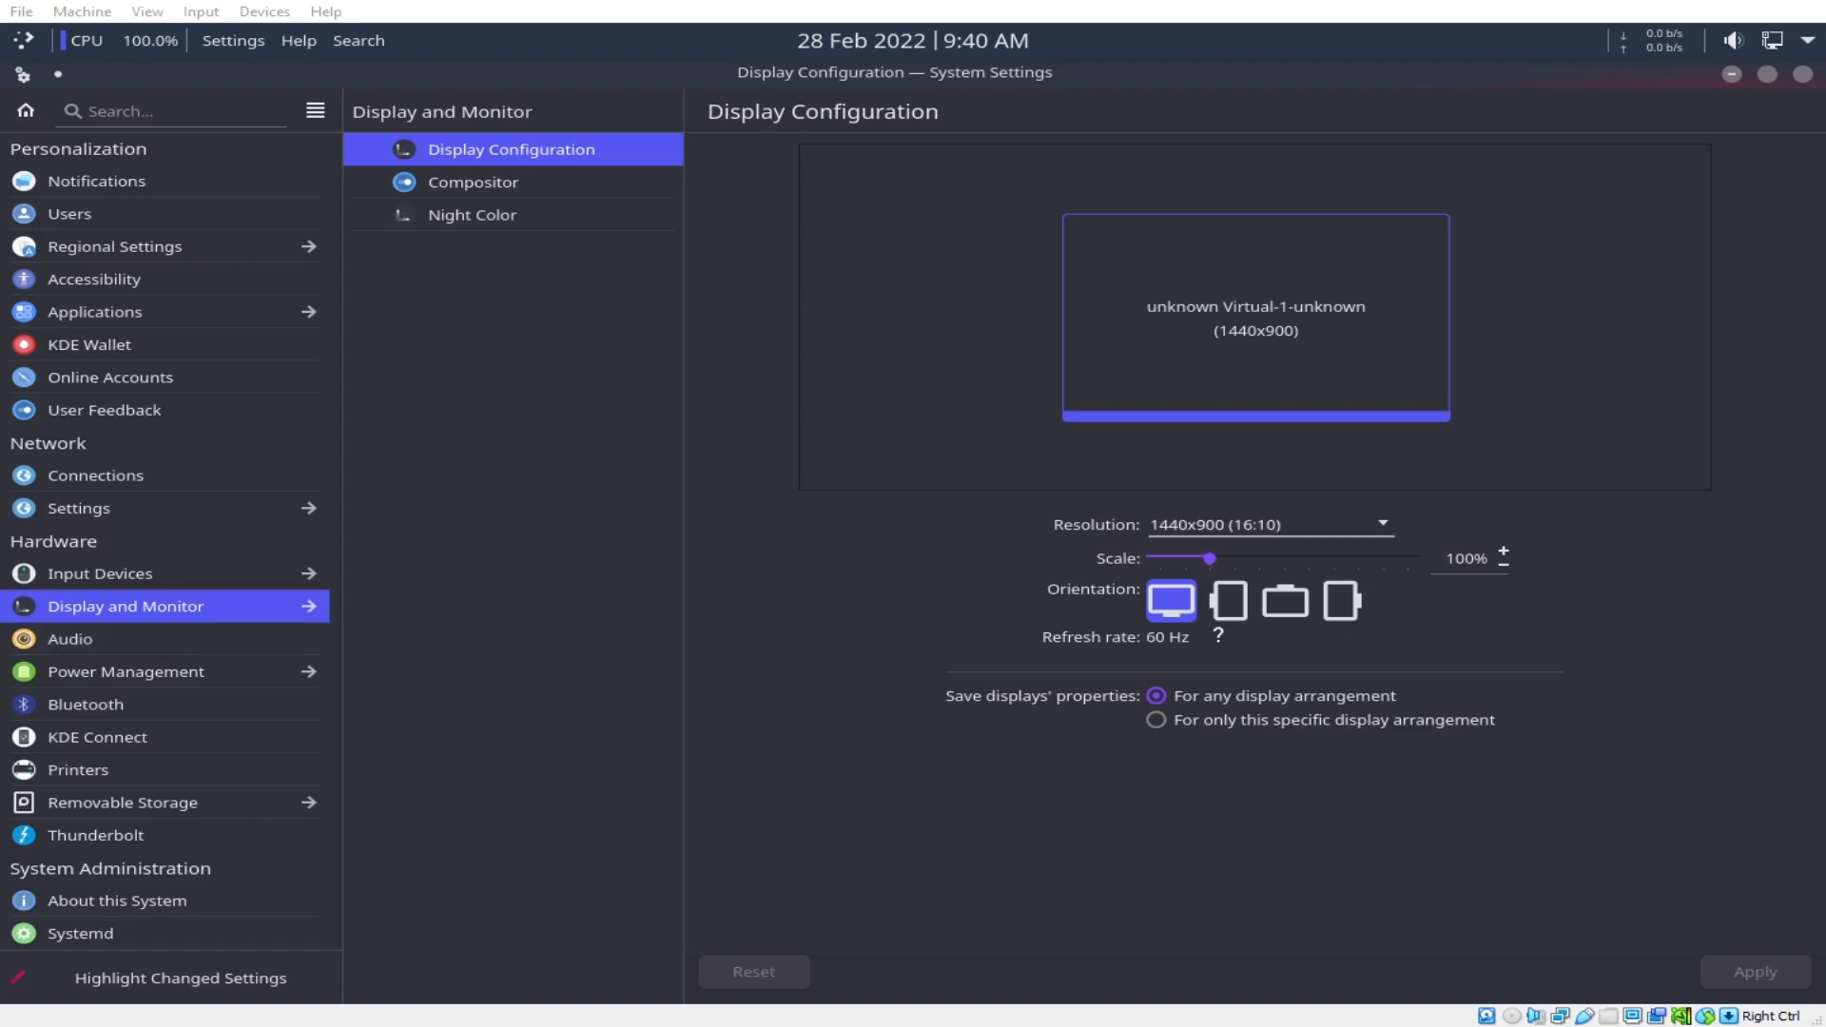
{"action": "left_click", "coordinate": [1802, 74]}
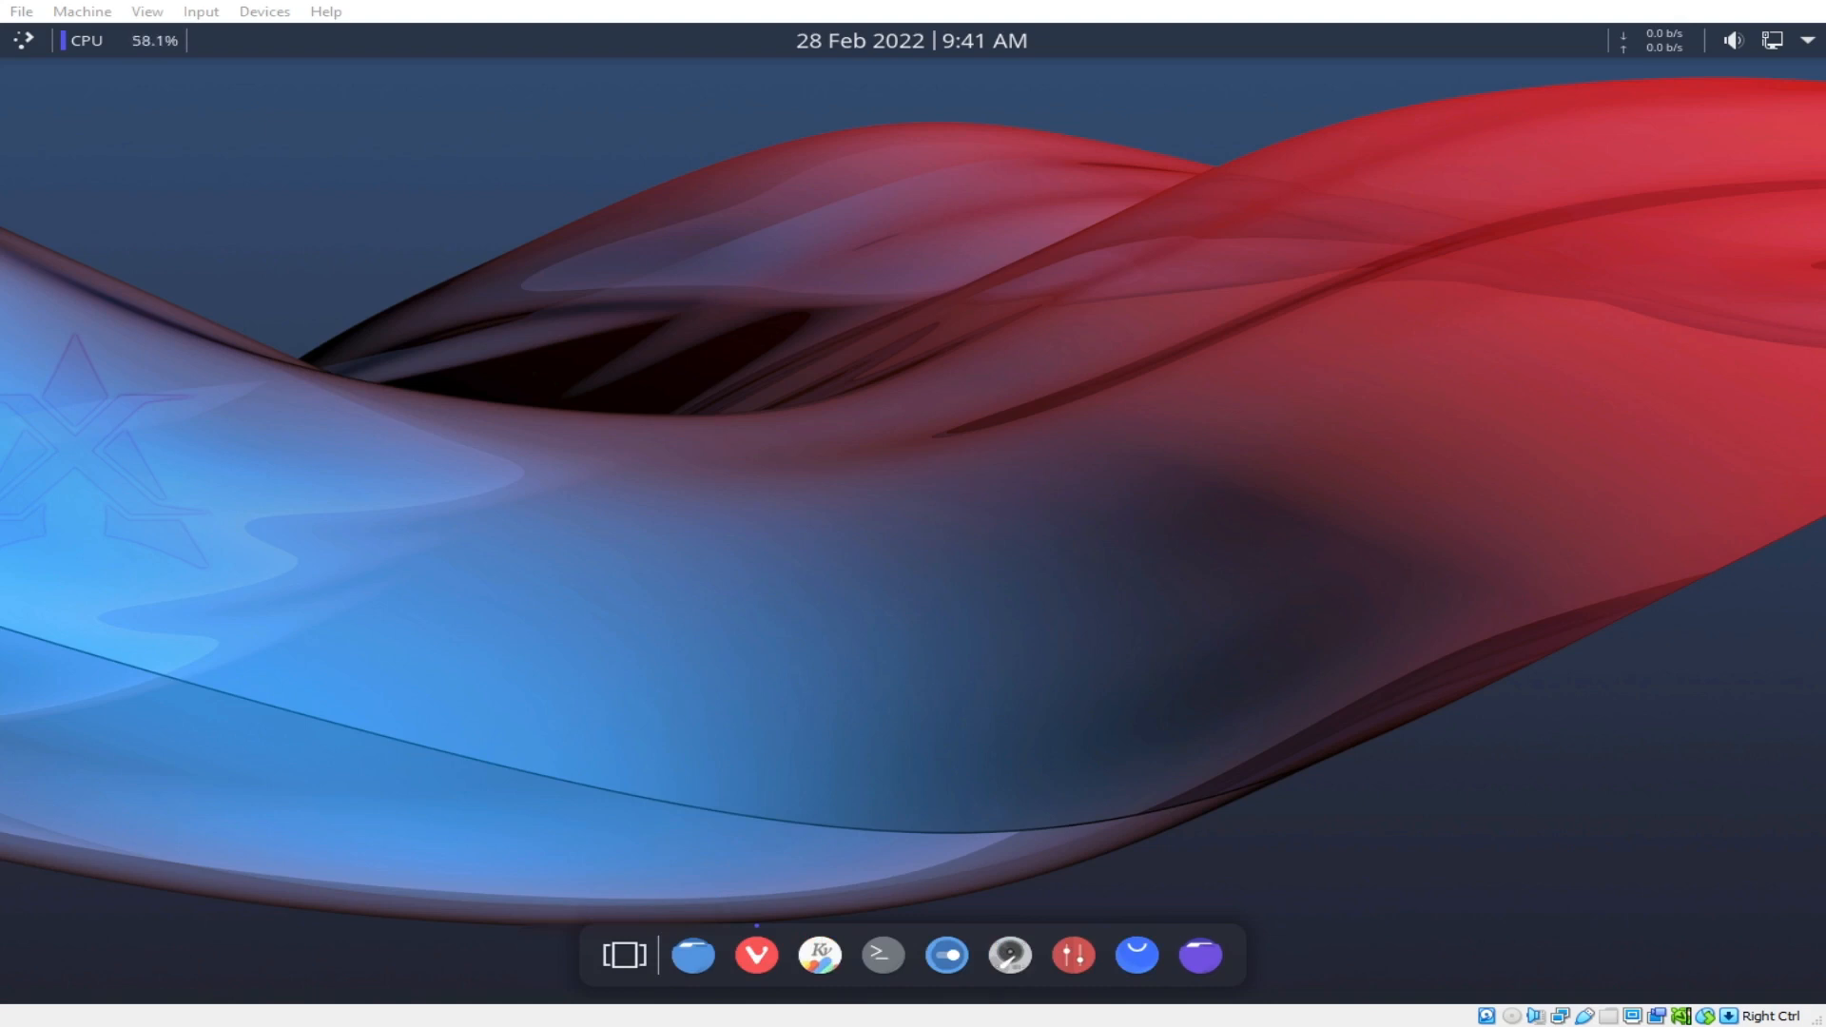
Examine the Status and Notifications items in the system tray, including the Power Management options, and close the popup.
{"action": "left_click", "coordinate": [25, 42]}
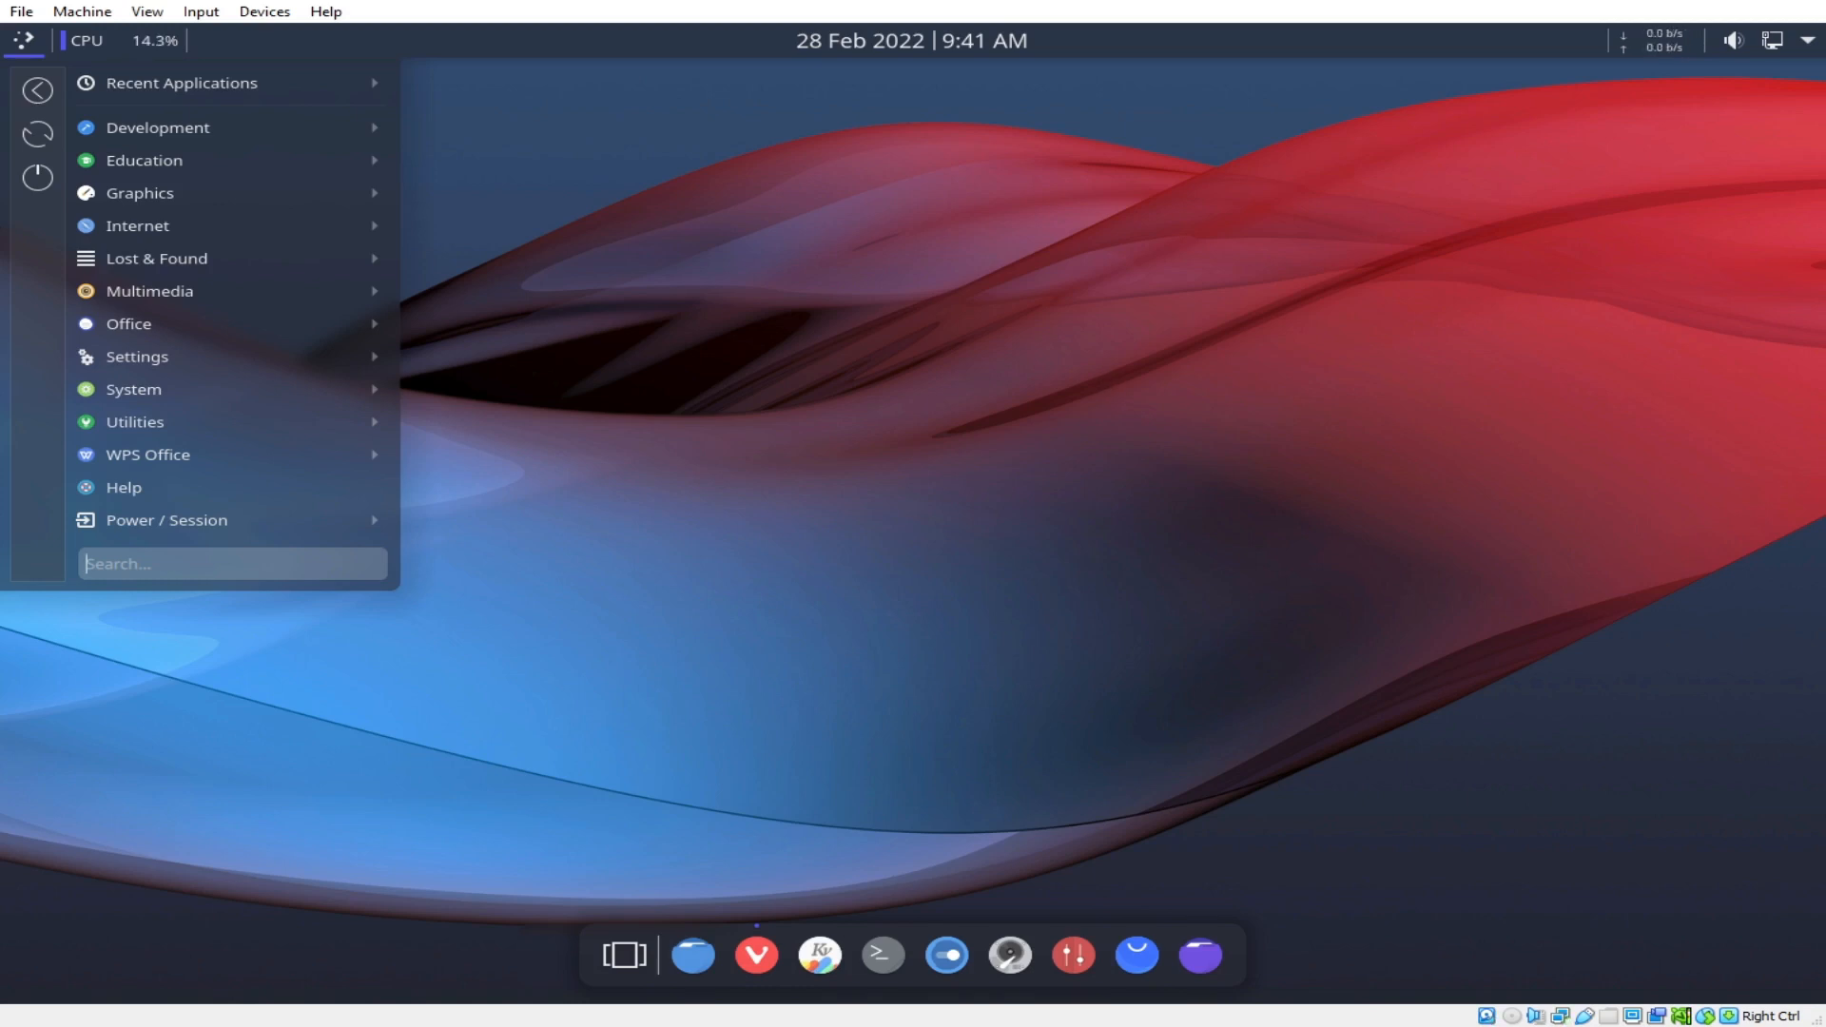
{"action": "mouse_move", "coordinate": [1664, 47]}
{"action": "left_click", "coordinate": [1807, 42]}
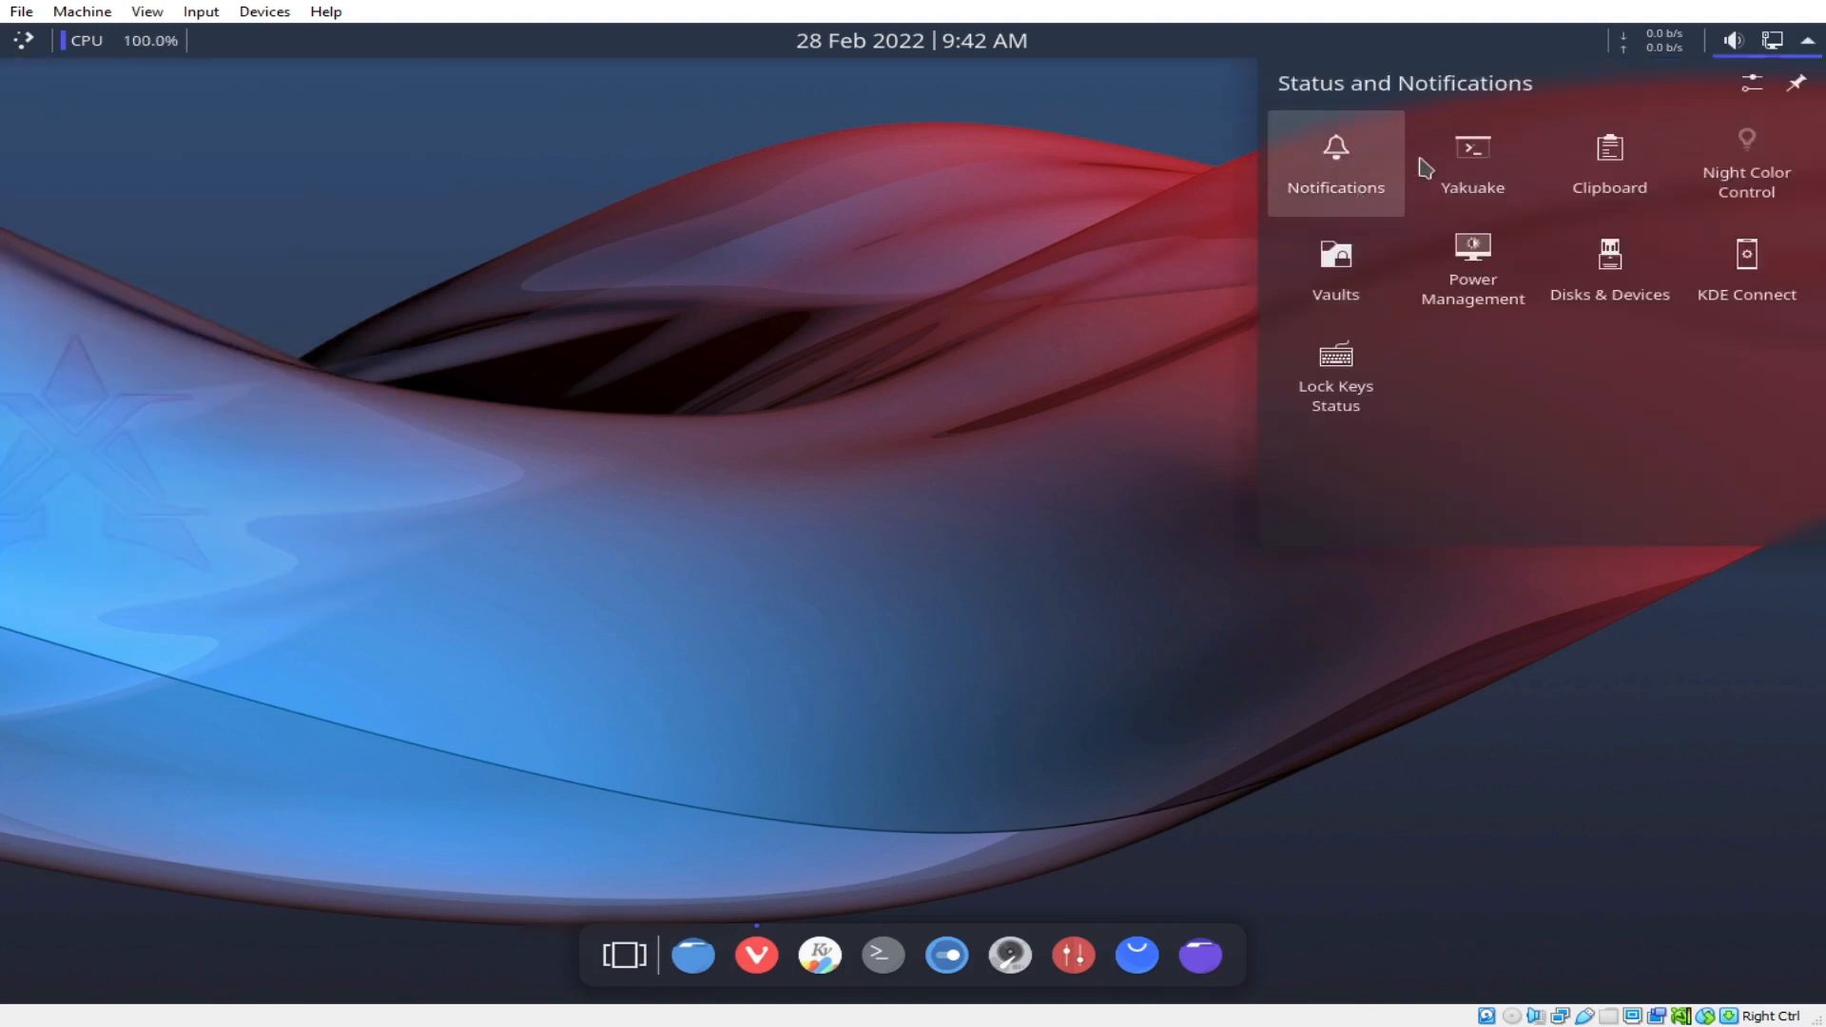
{"action": "left_click", "coordinate": [1808, 46]}
{"action": "left_click", "coordinate": [1810, 48]}
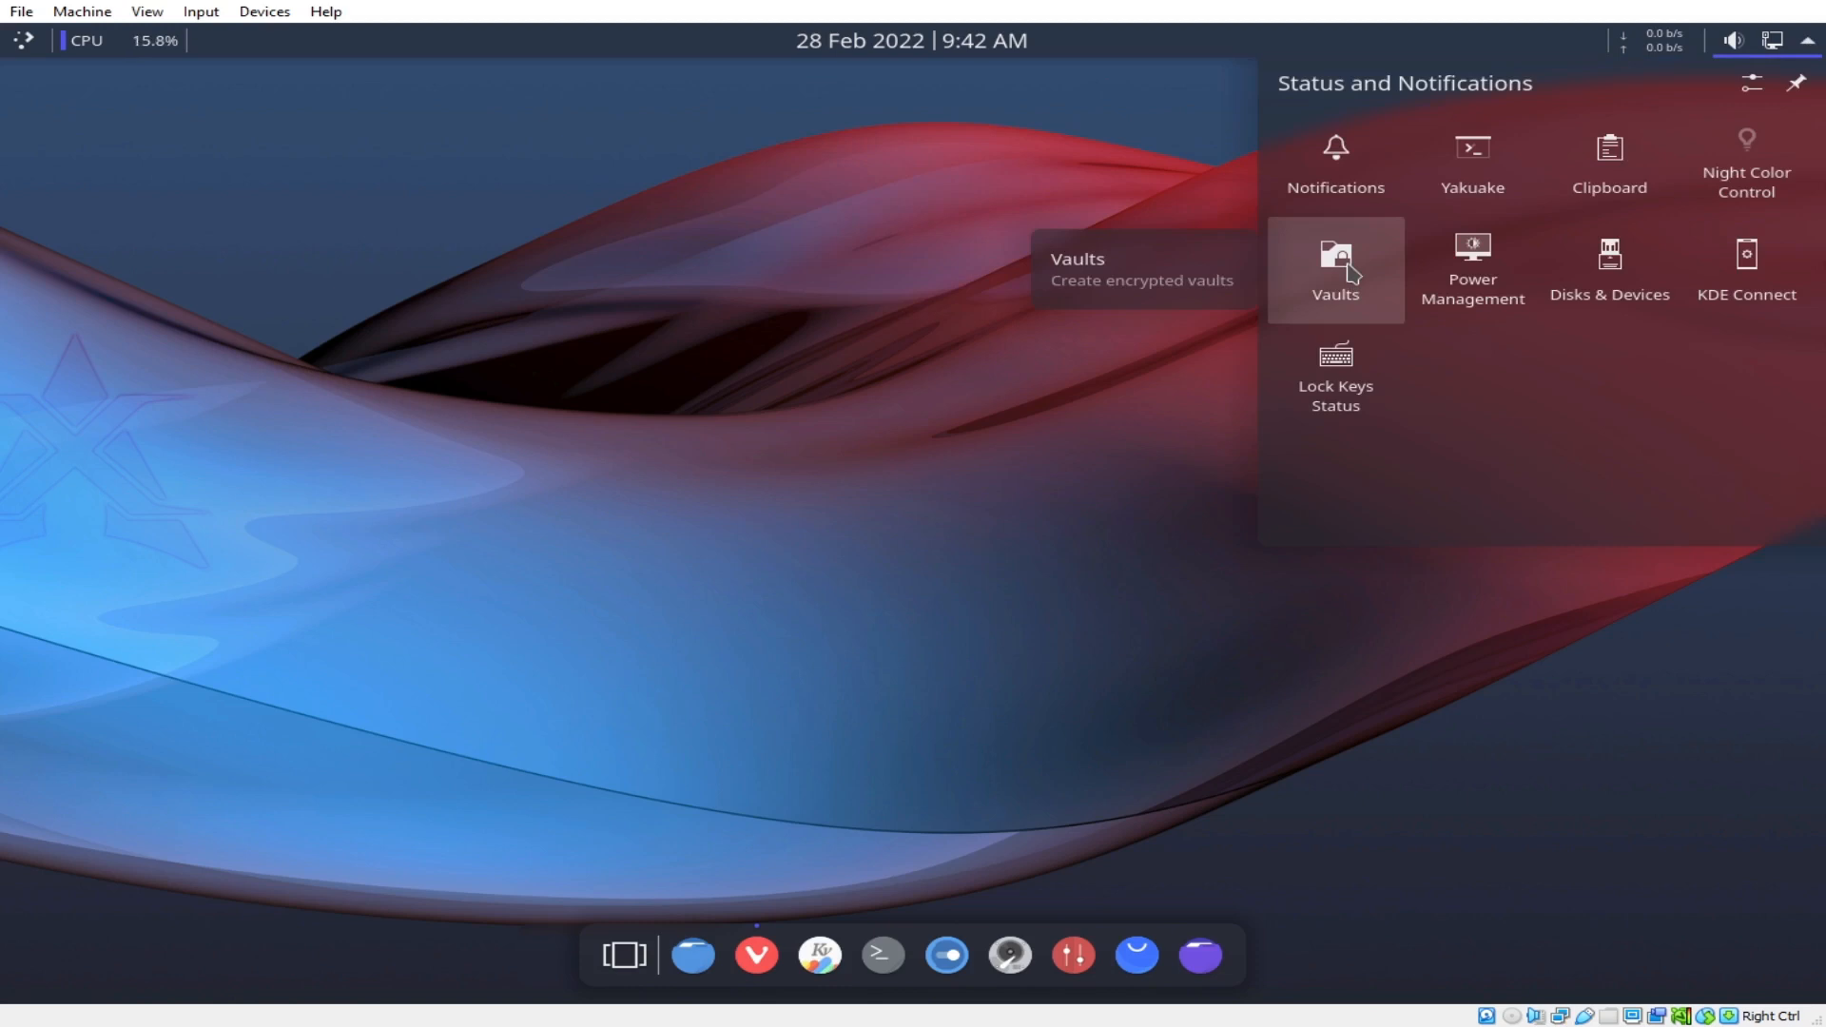
{"action": "left_click", "coordinate": [1485, 274]}
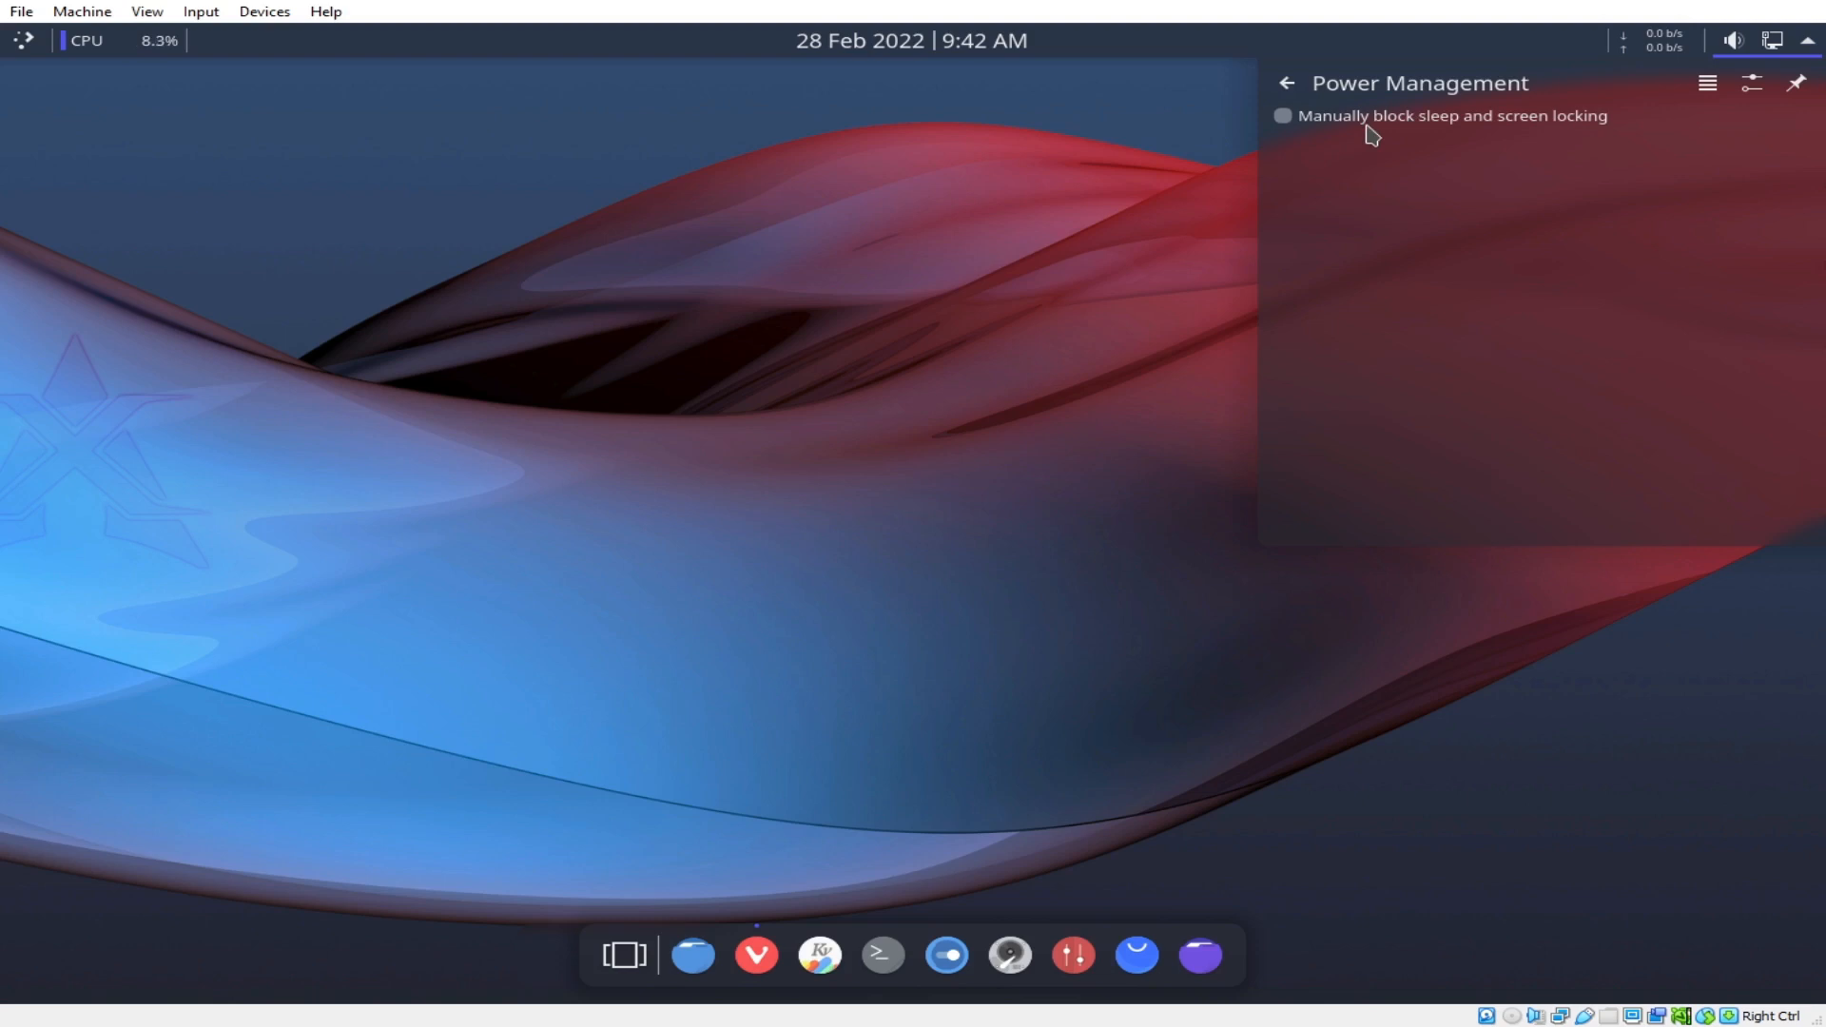
{"action": "left_click", "coordinate": [807, 302]}
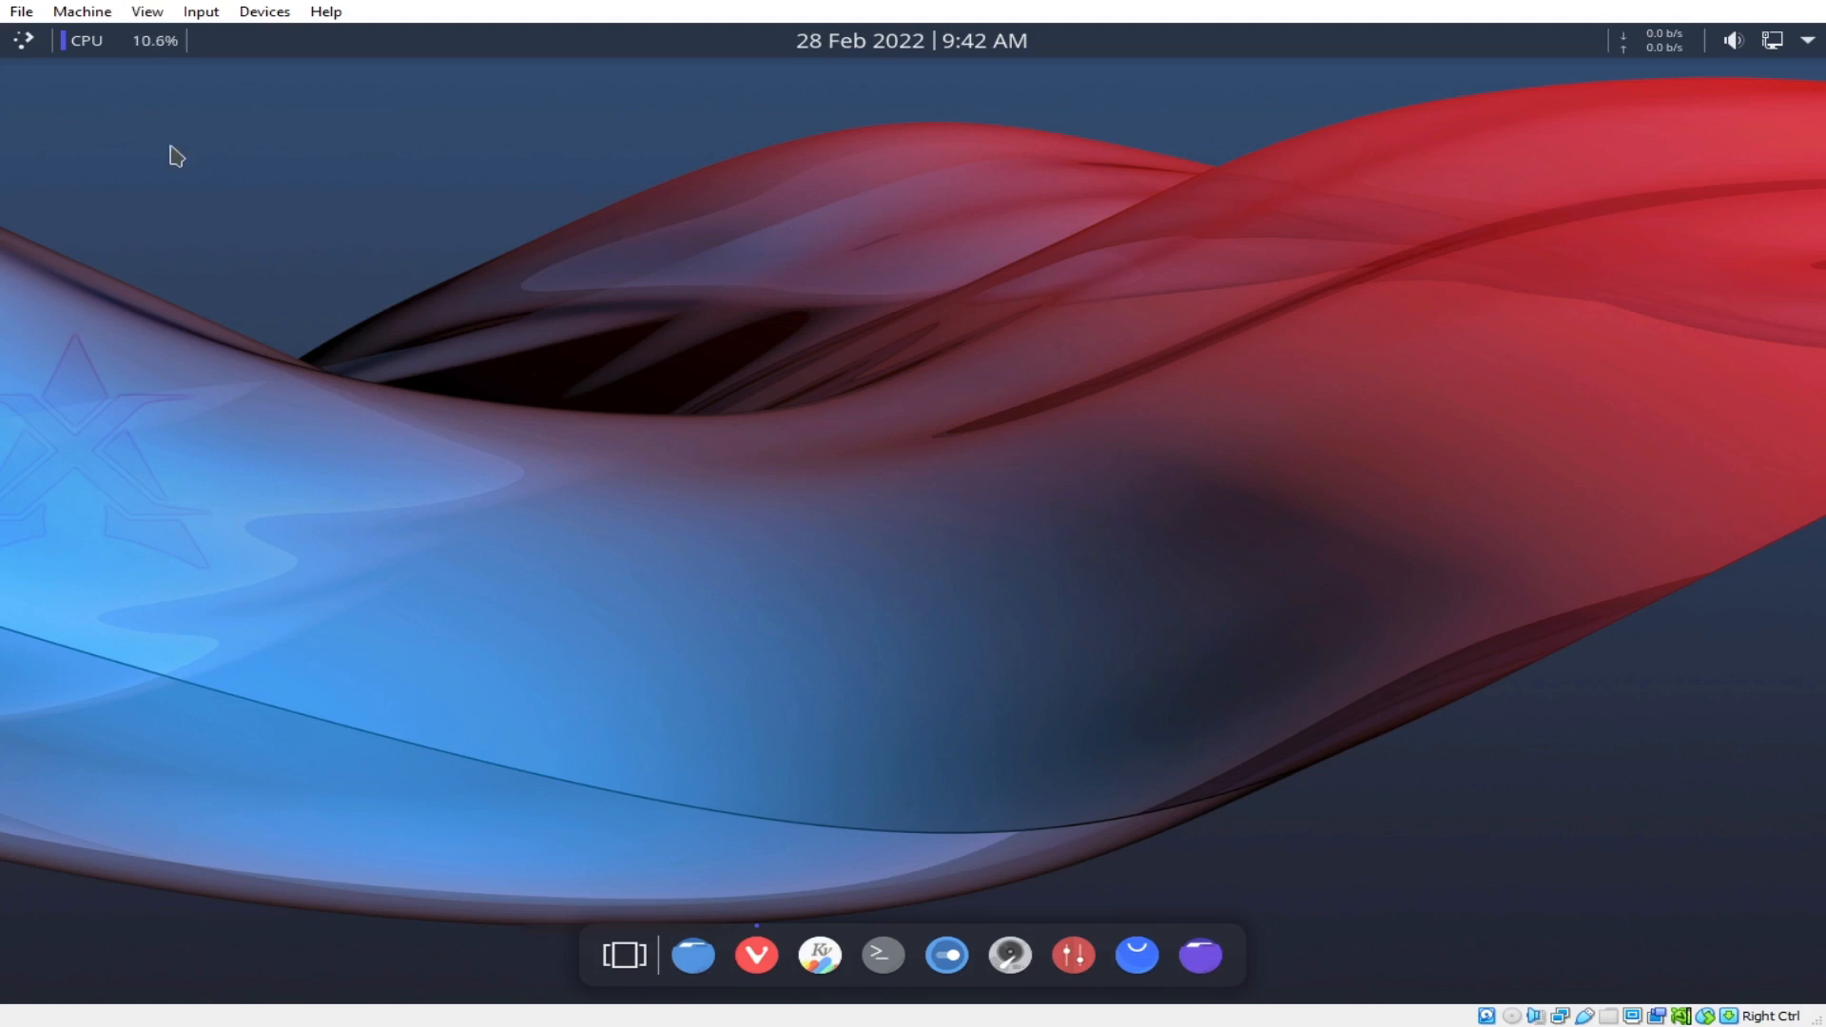
Launch Code - OSS from the Development category of the application launcher.
{"action": "left_click", "coordinate": [23, 45]}
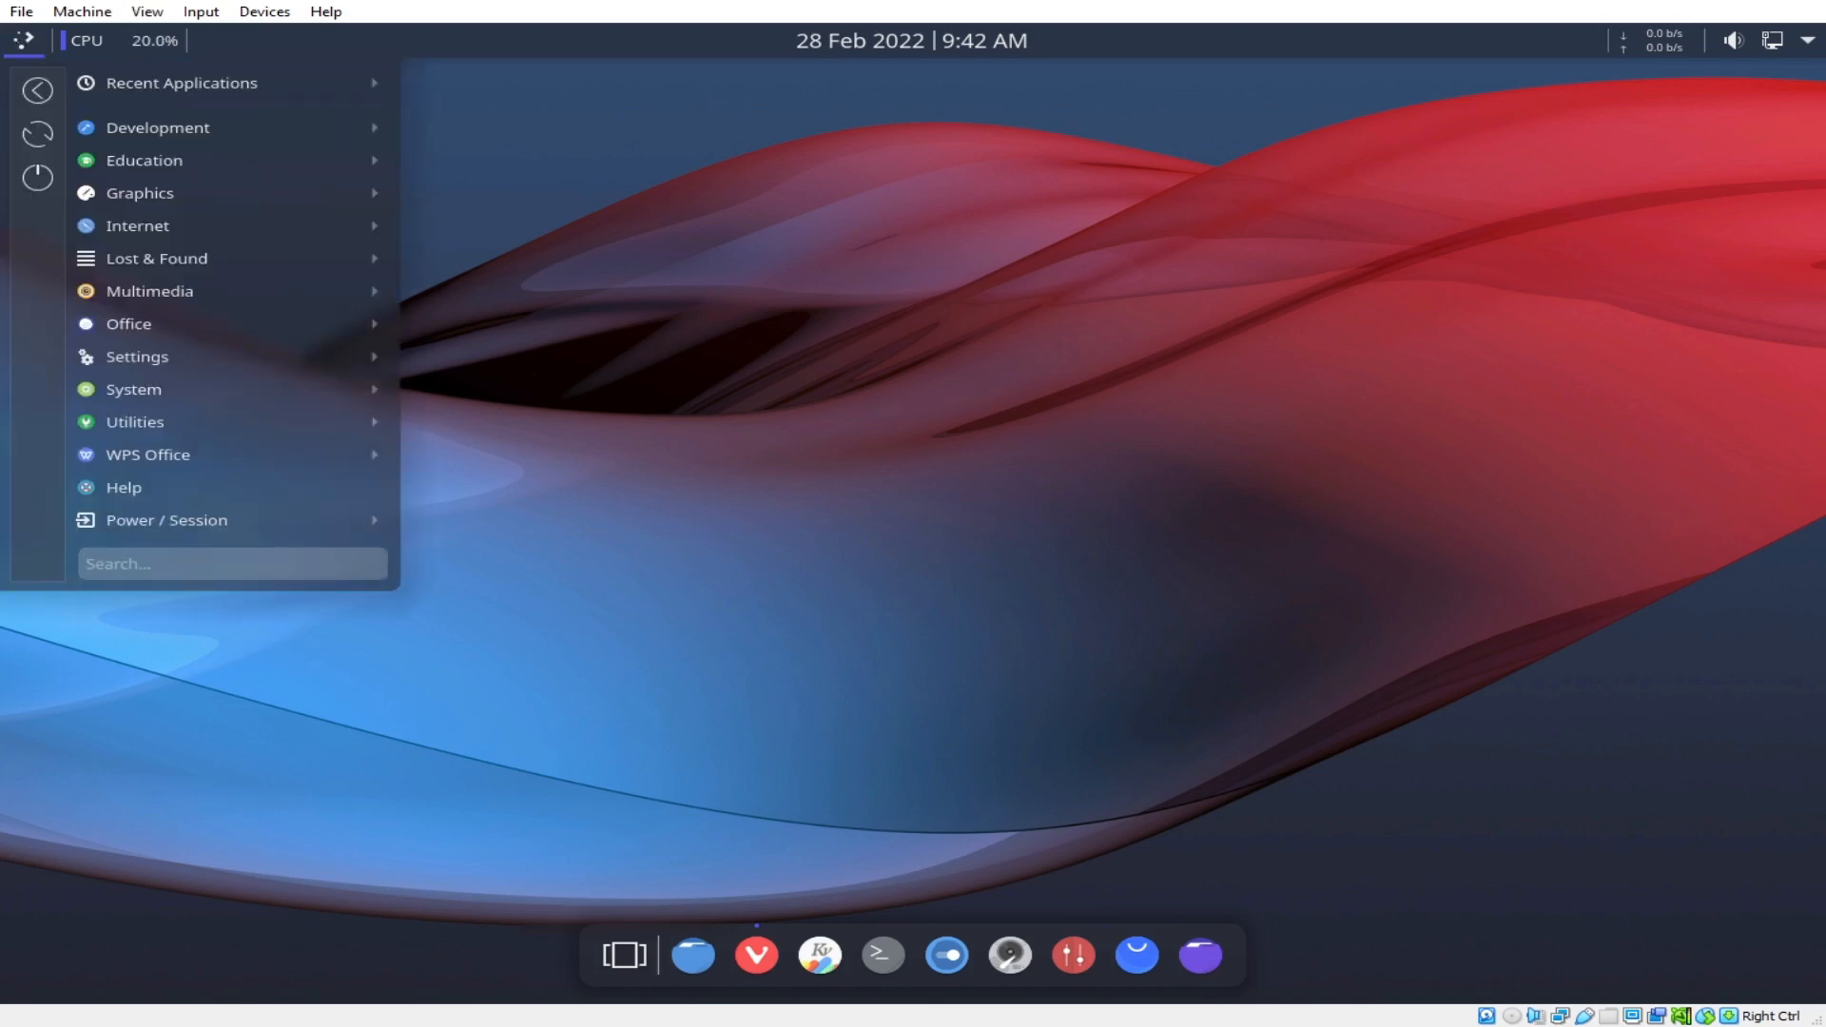
{"action": "mouse_move", "coordinate": [217, 244]}
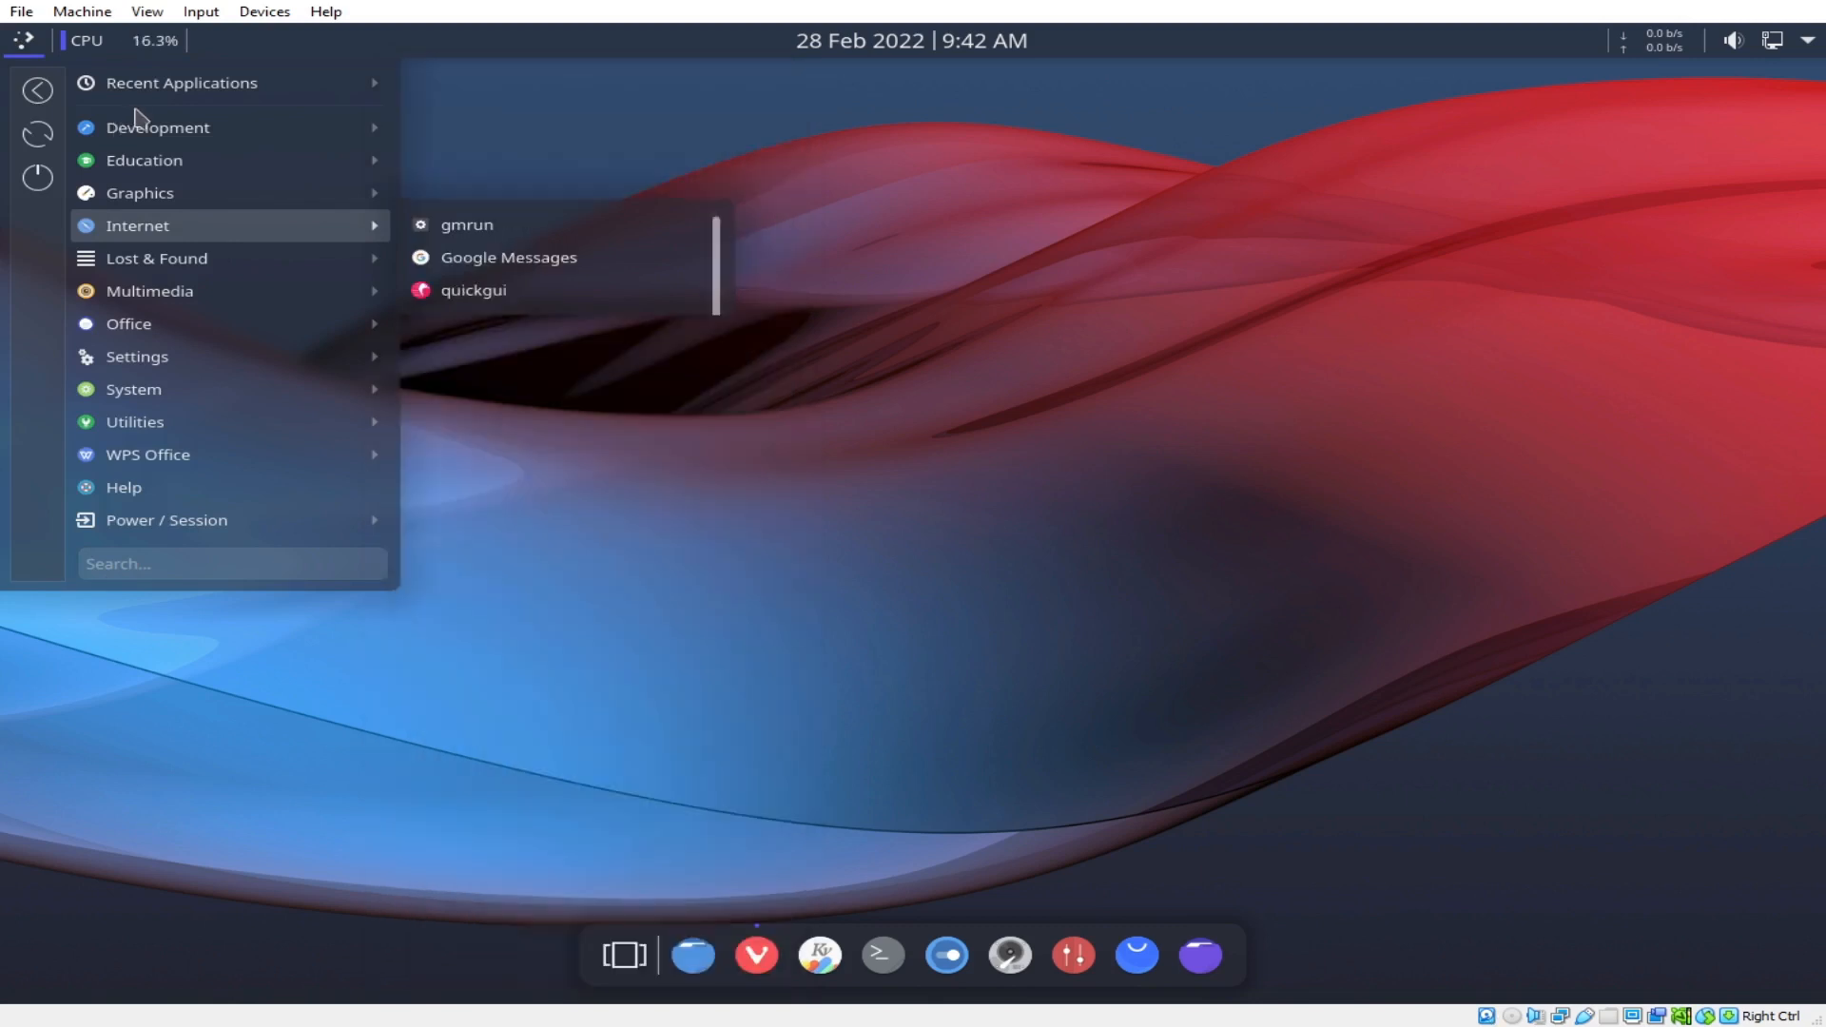
{"action": "mouse_move", "coordinate": [144, 135]}
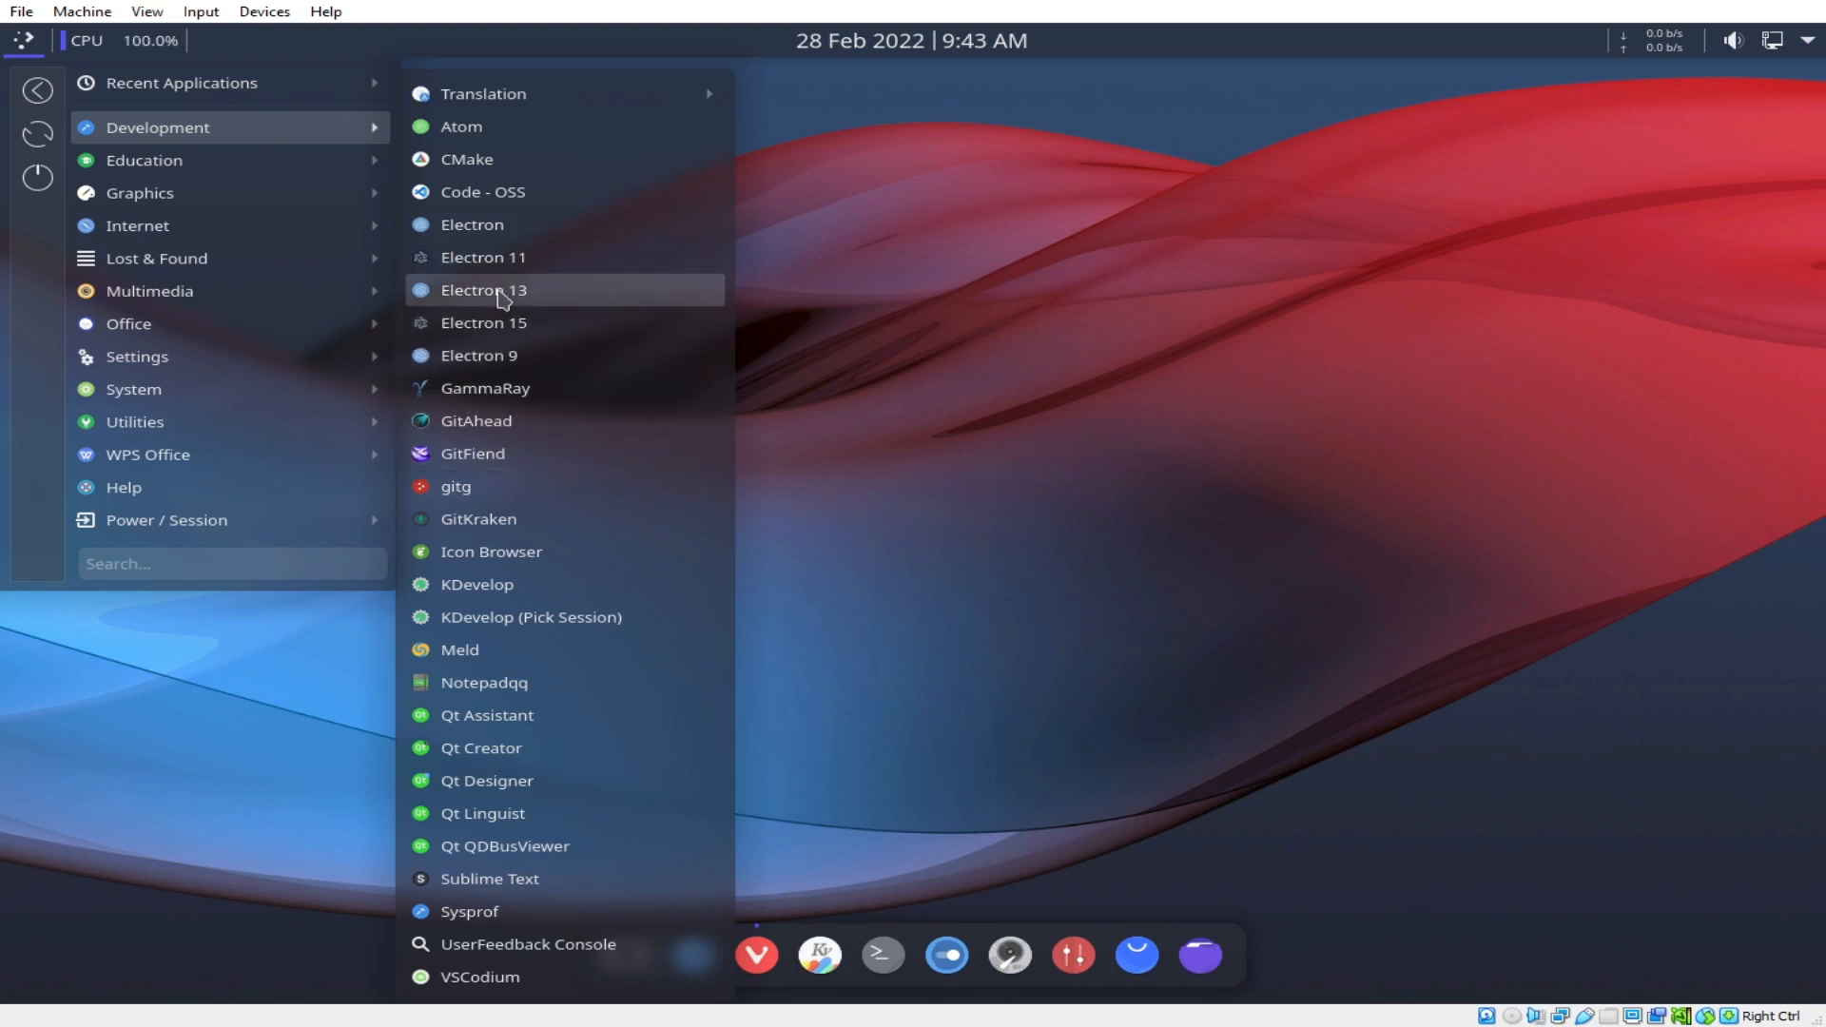
{"action": "left_click", "coordinate": [513, 202]}
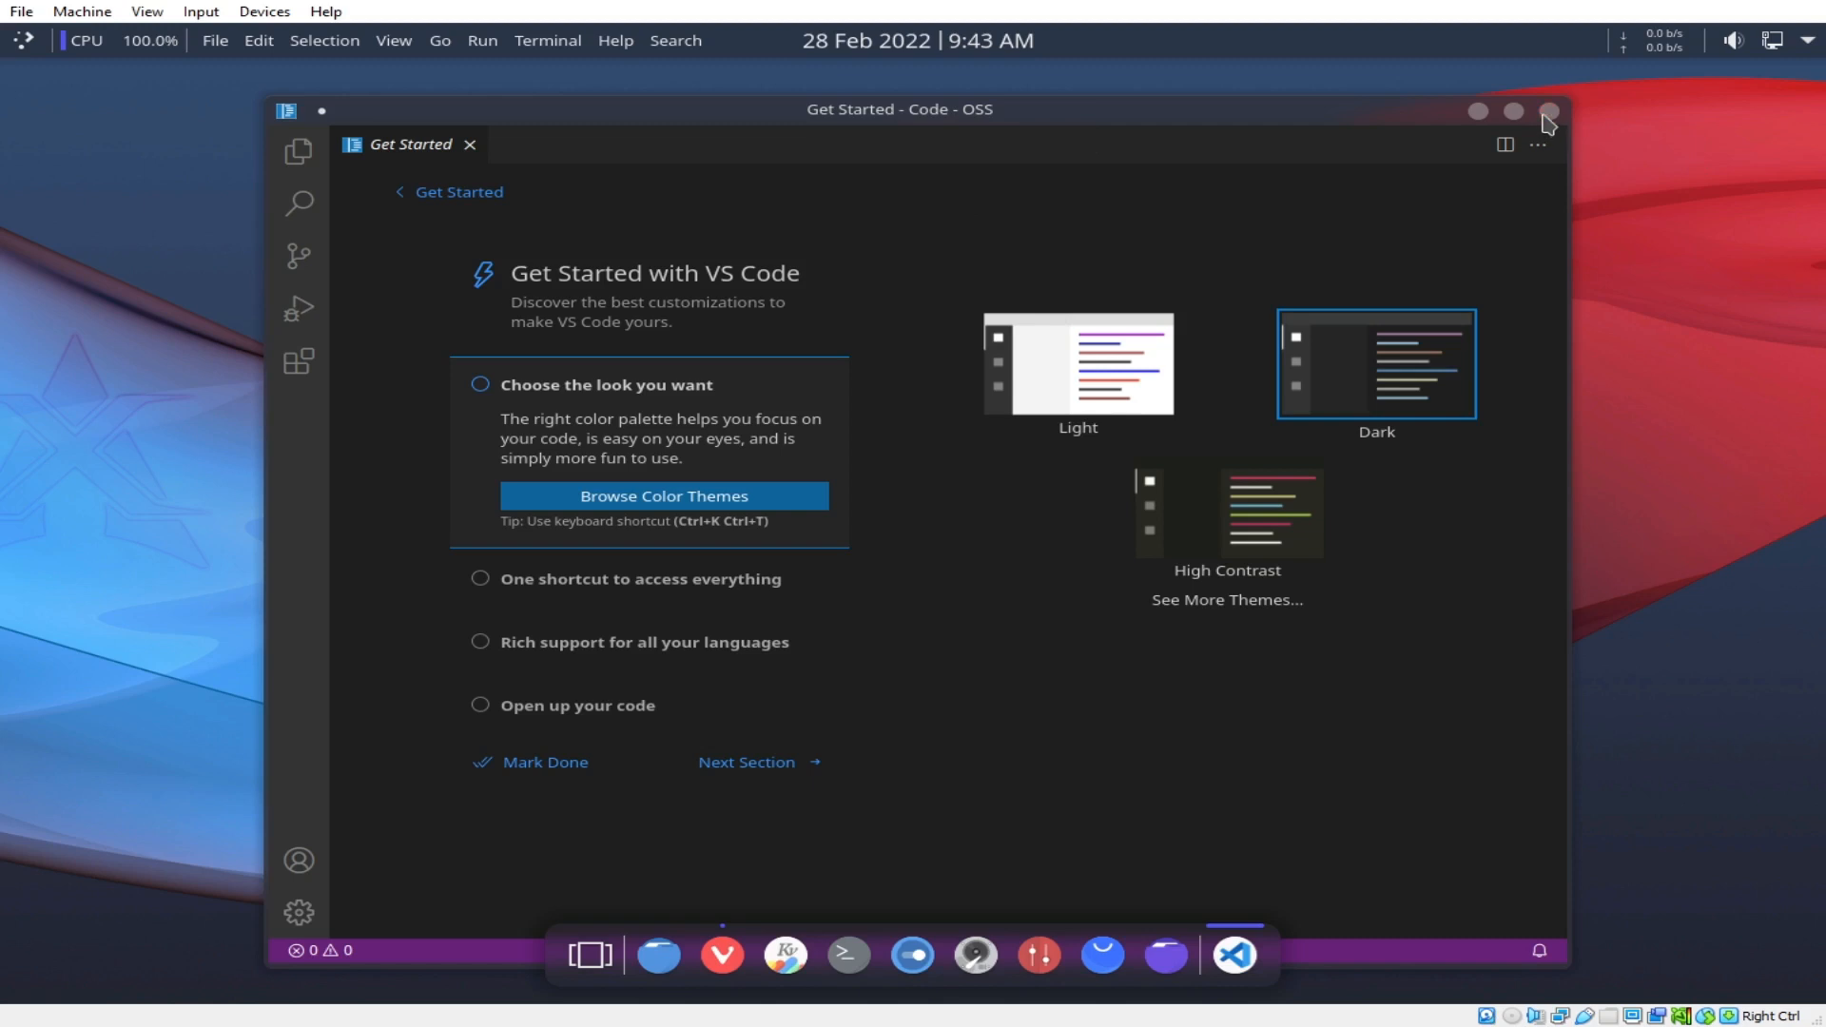
Close Code - OSS and launch Sublime Text from the Development applications.
{"action": "left_click", "coordinate": [22, 39]}
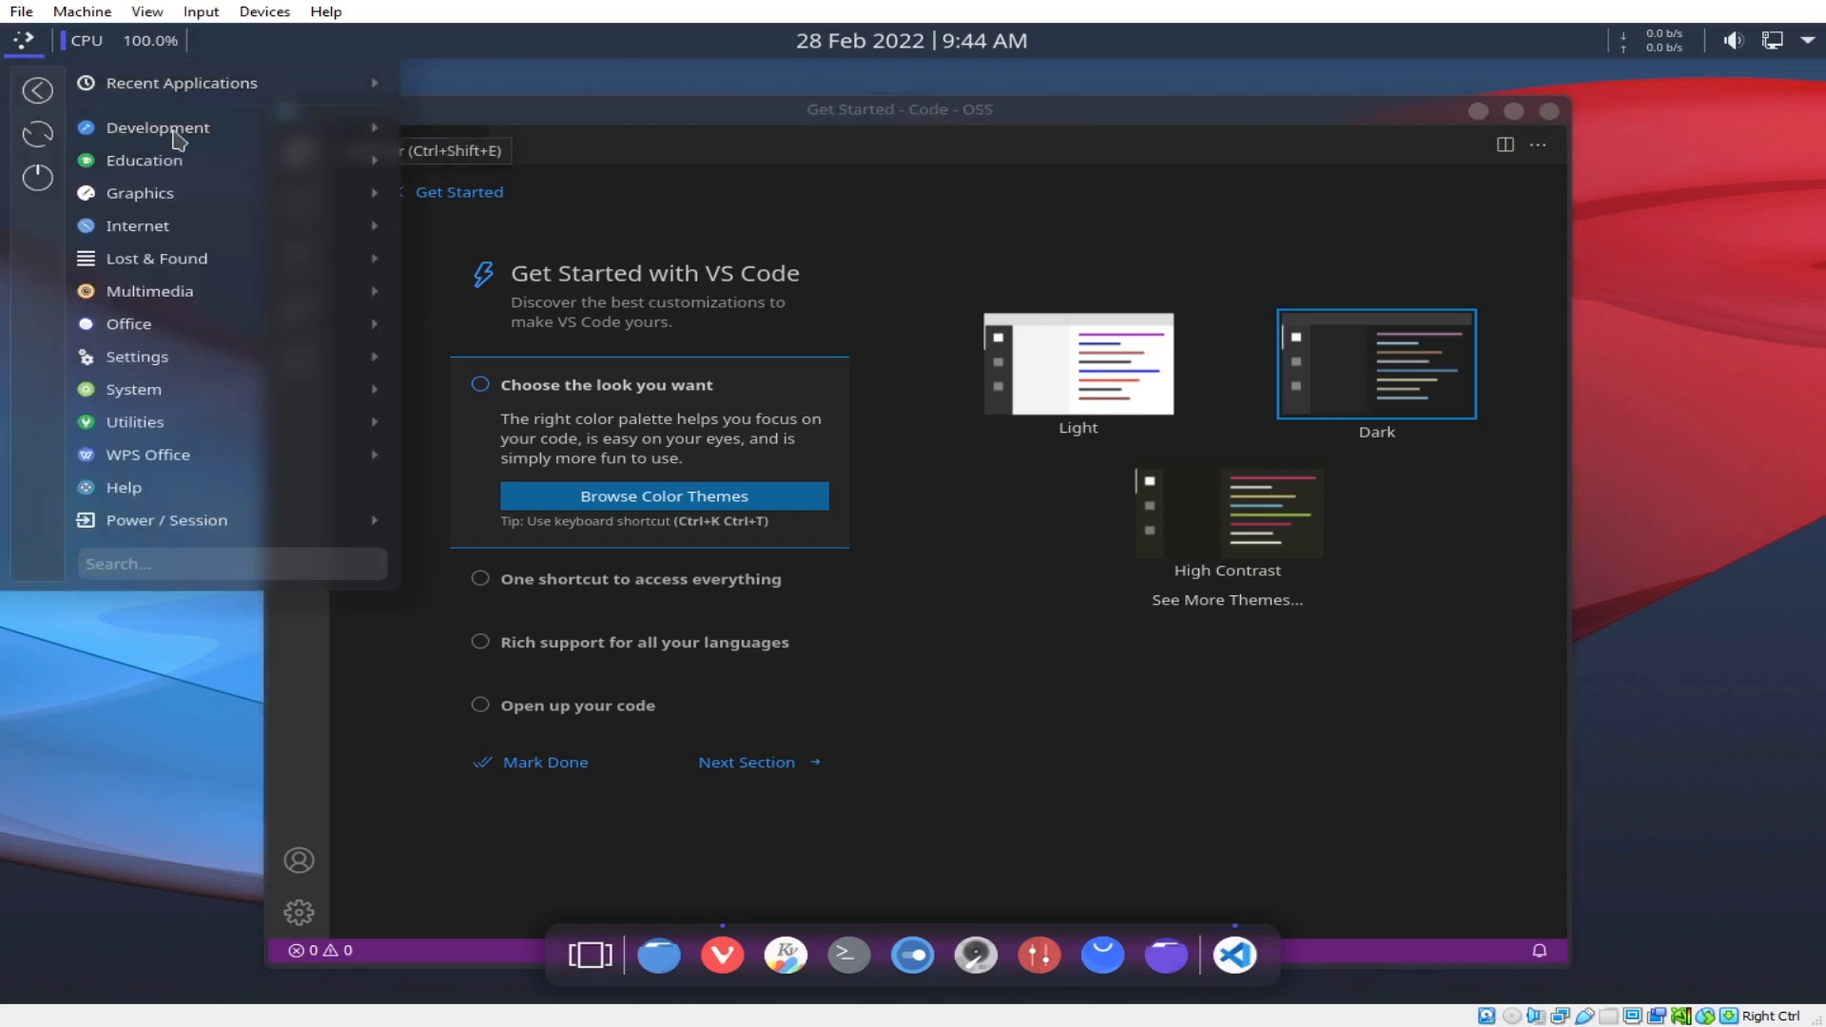
{"action": "mouse_move", "coordinate": [174, 137]}
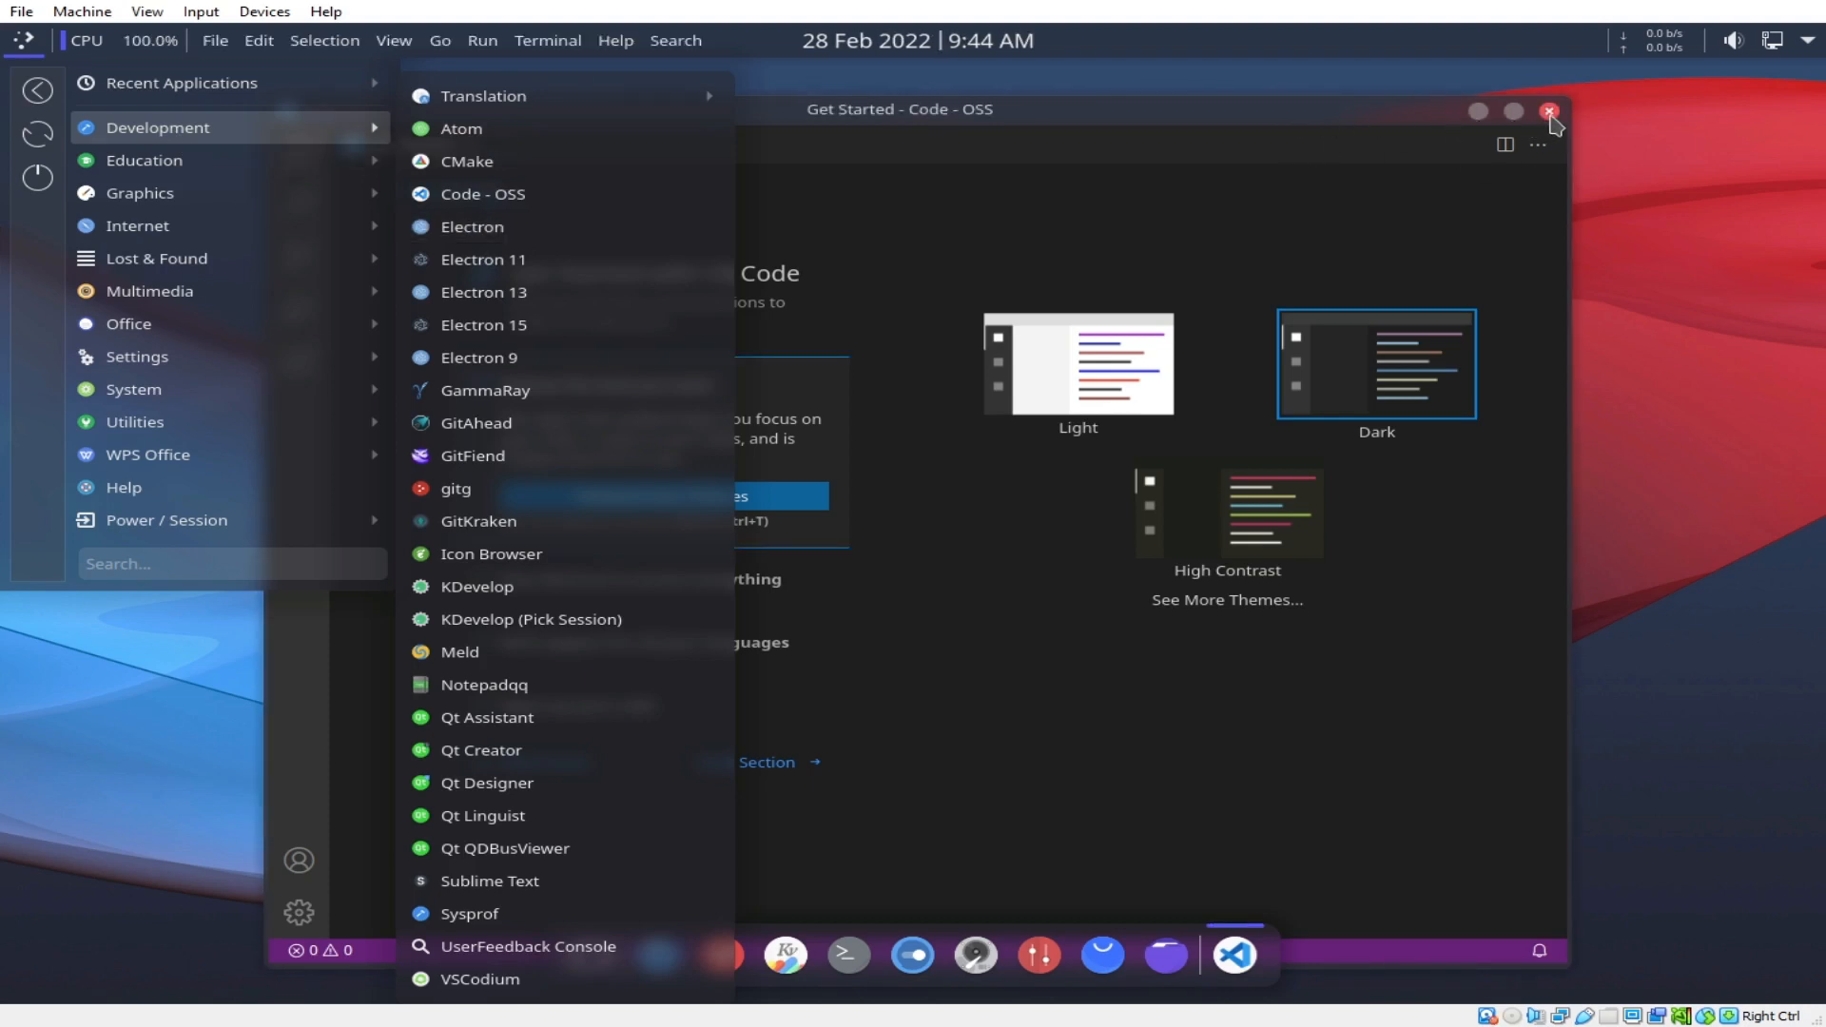
{"action": "left_click", "coordinate": [1554, 123]}
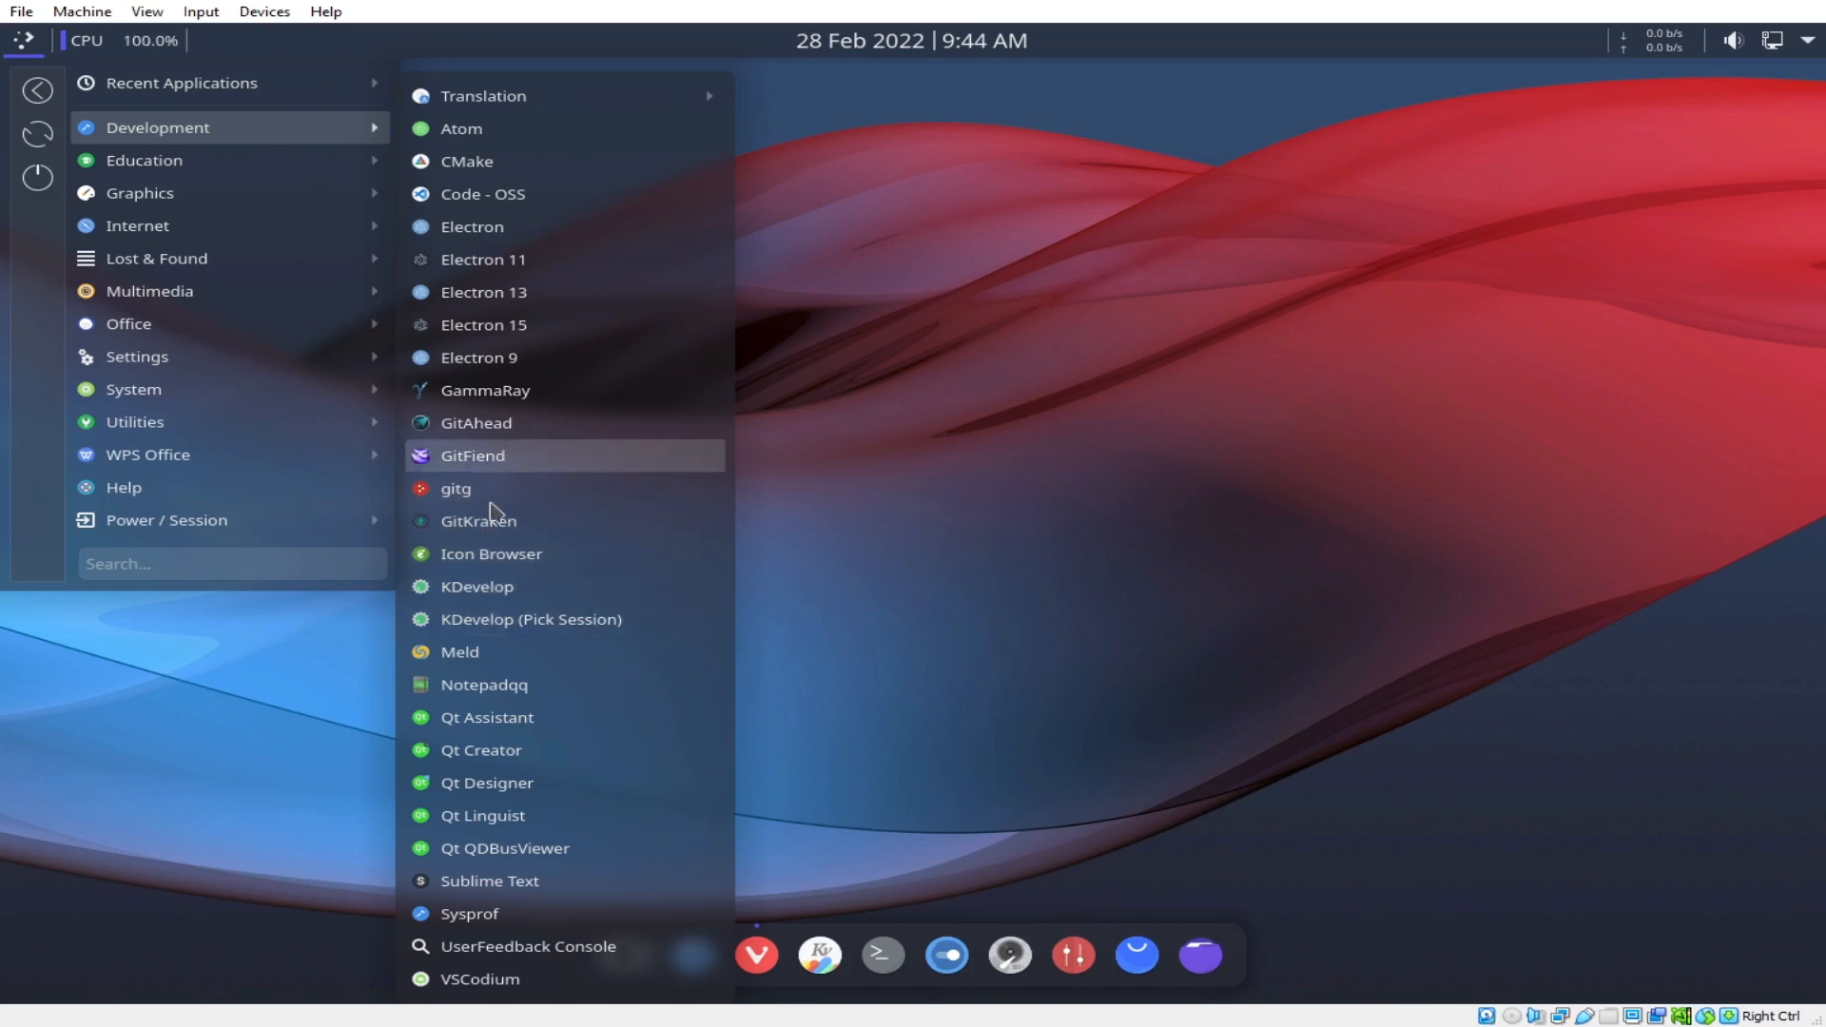
{"action": "left_click", "coordinate": [490, 882]}
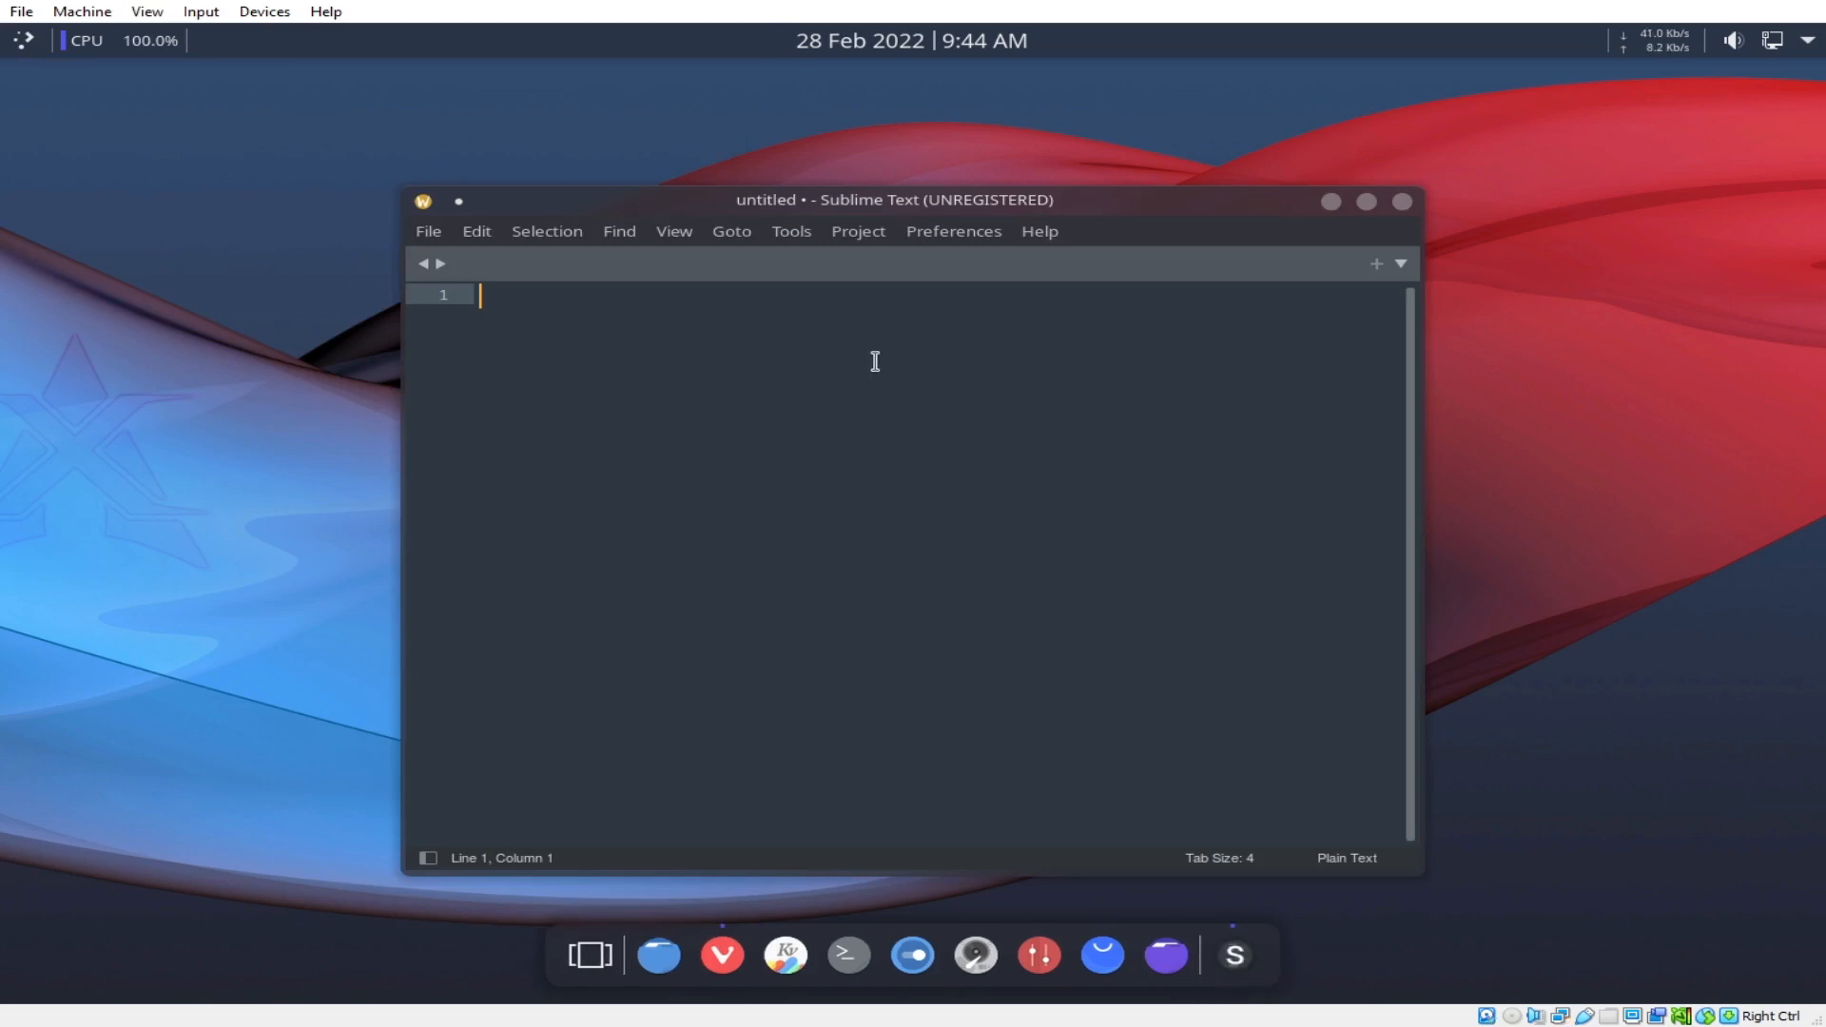
Reposition the Sublime Text window, review its Preferences and Help commands, and close the editor.
{"action": "left_click_drag", "start_coordinate": [699, 211], "coordinate": [640, 150]}
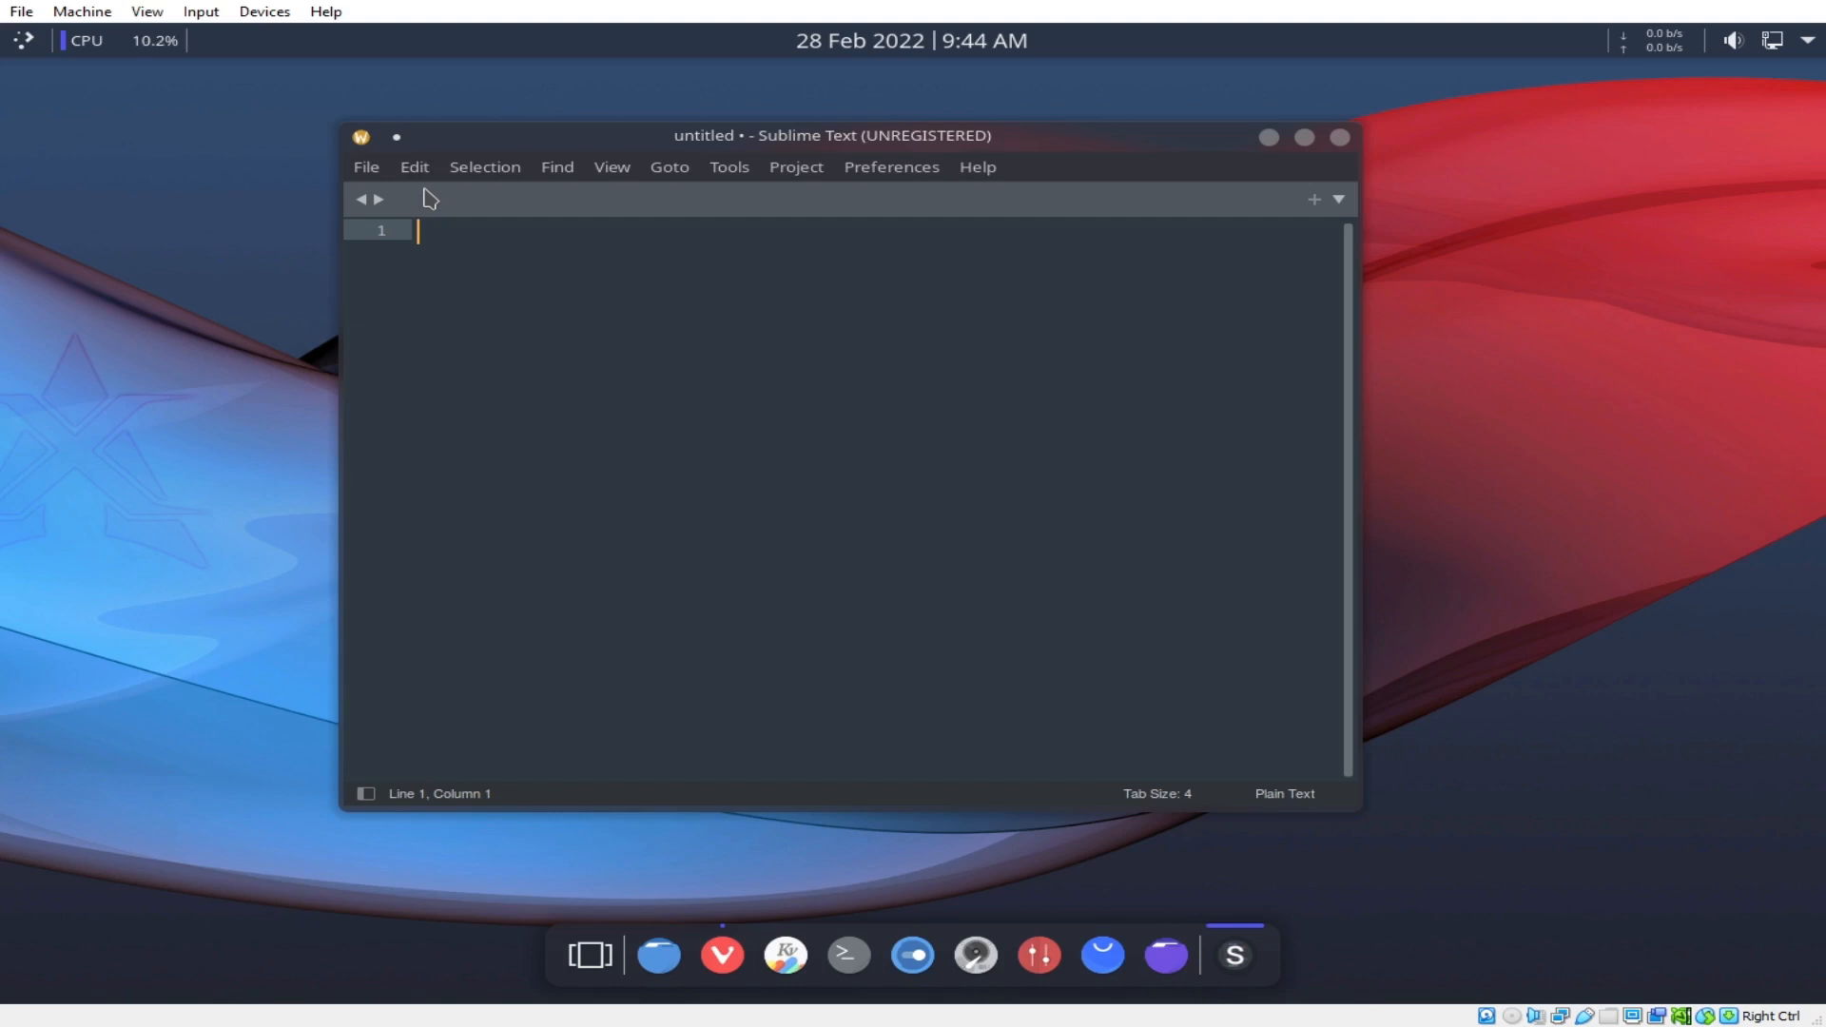
{"action": "left_click", "coordinate": [890, 170]}
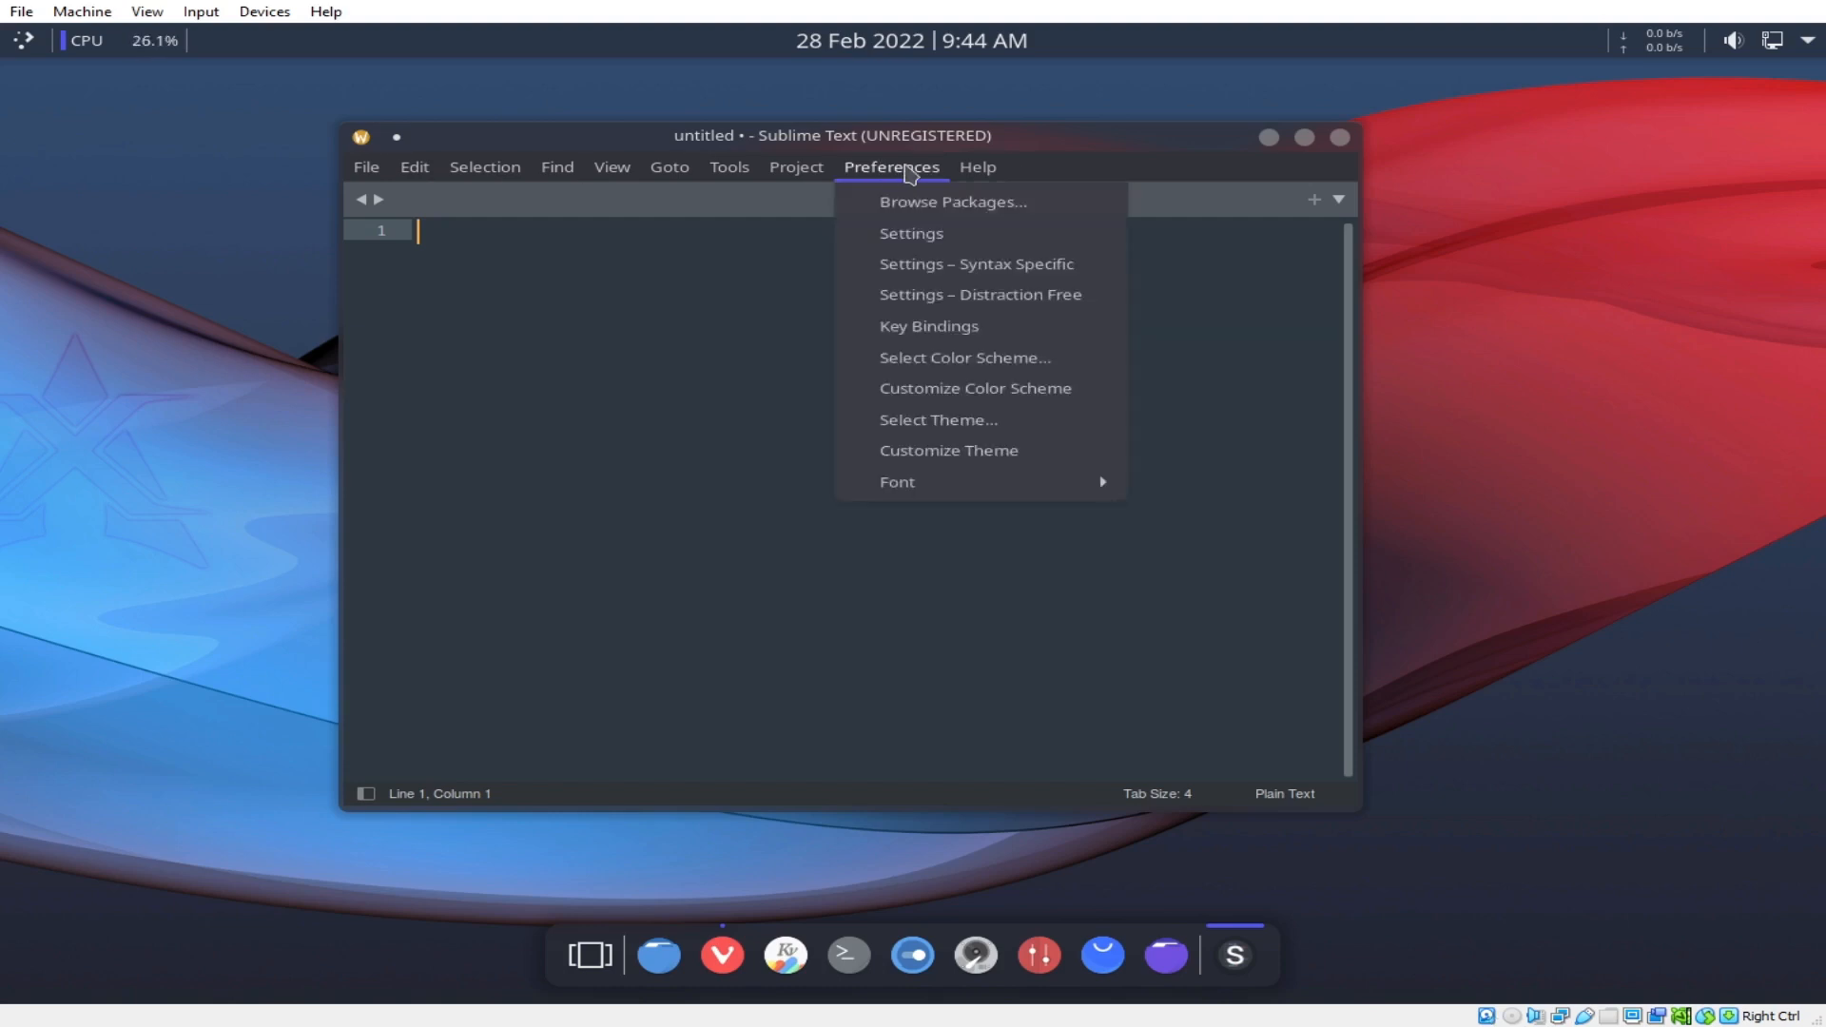
{"action": "mouse_move", "coordinate": [987, 173]}
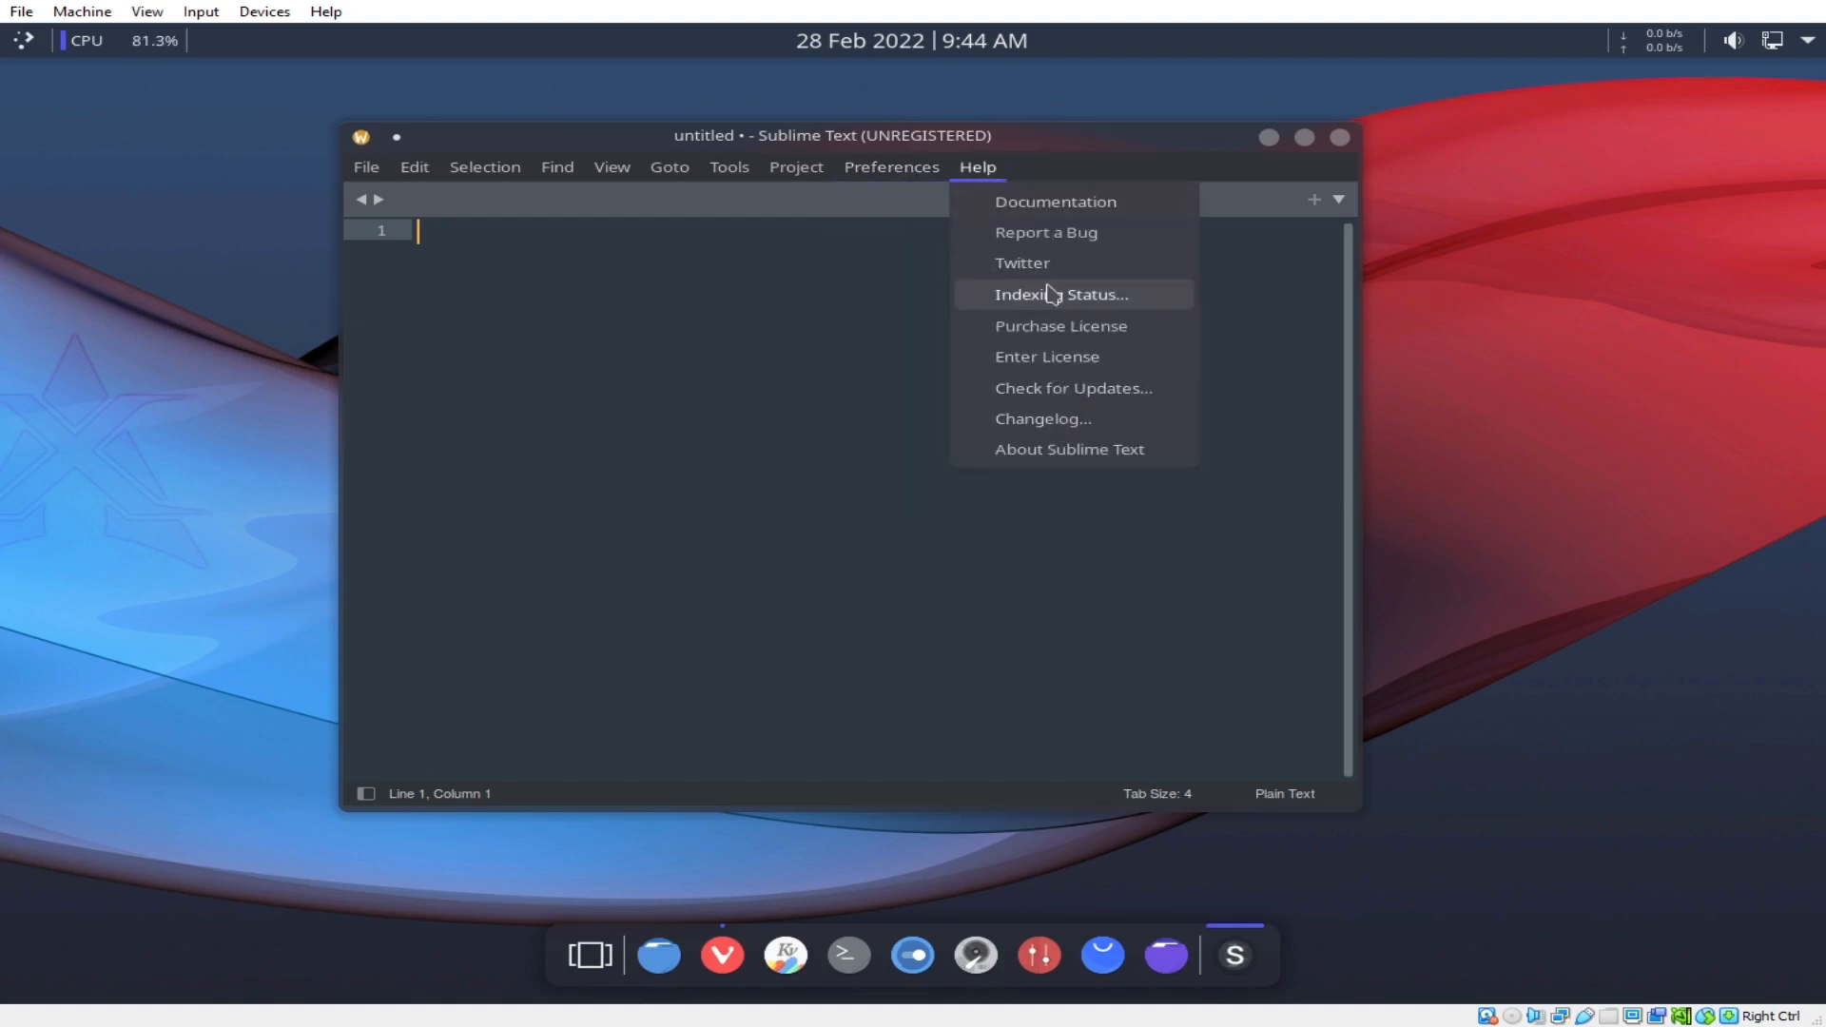
{"action": "left_click", "coordinate": [1340, 137]}
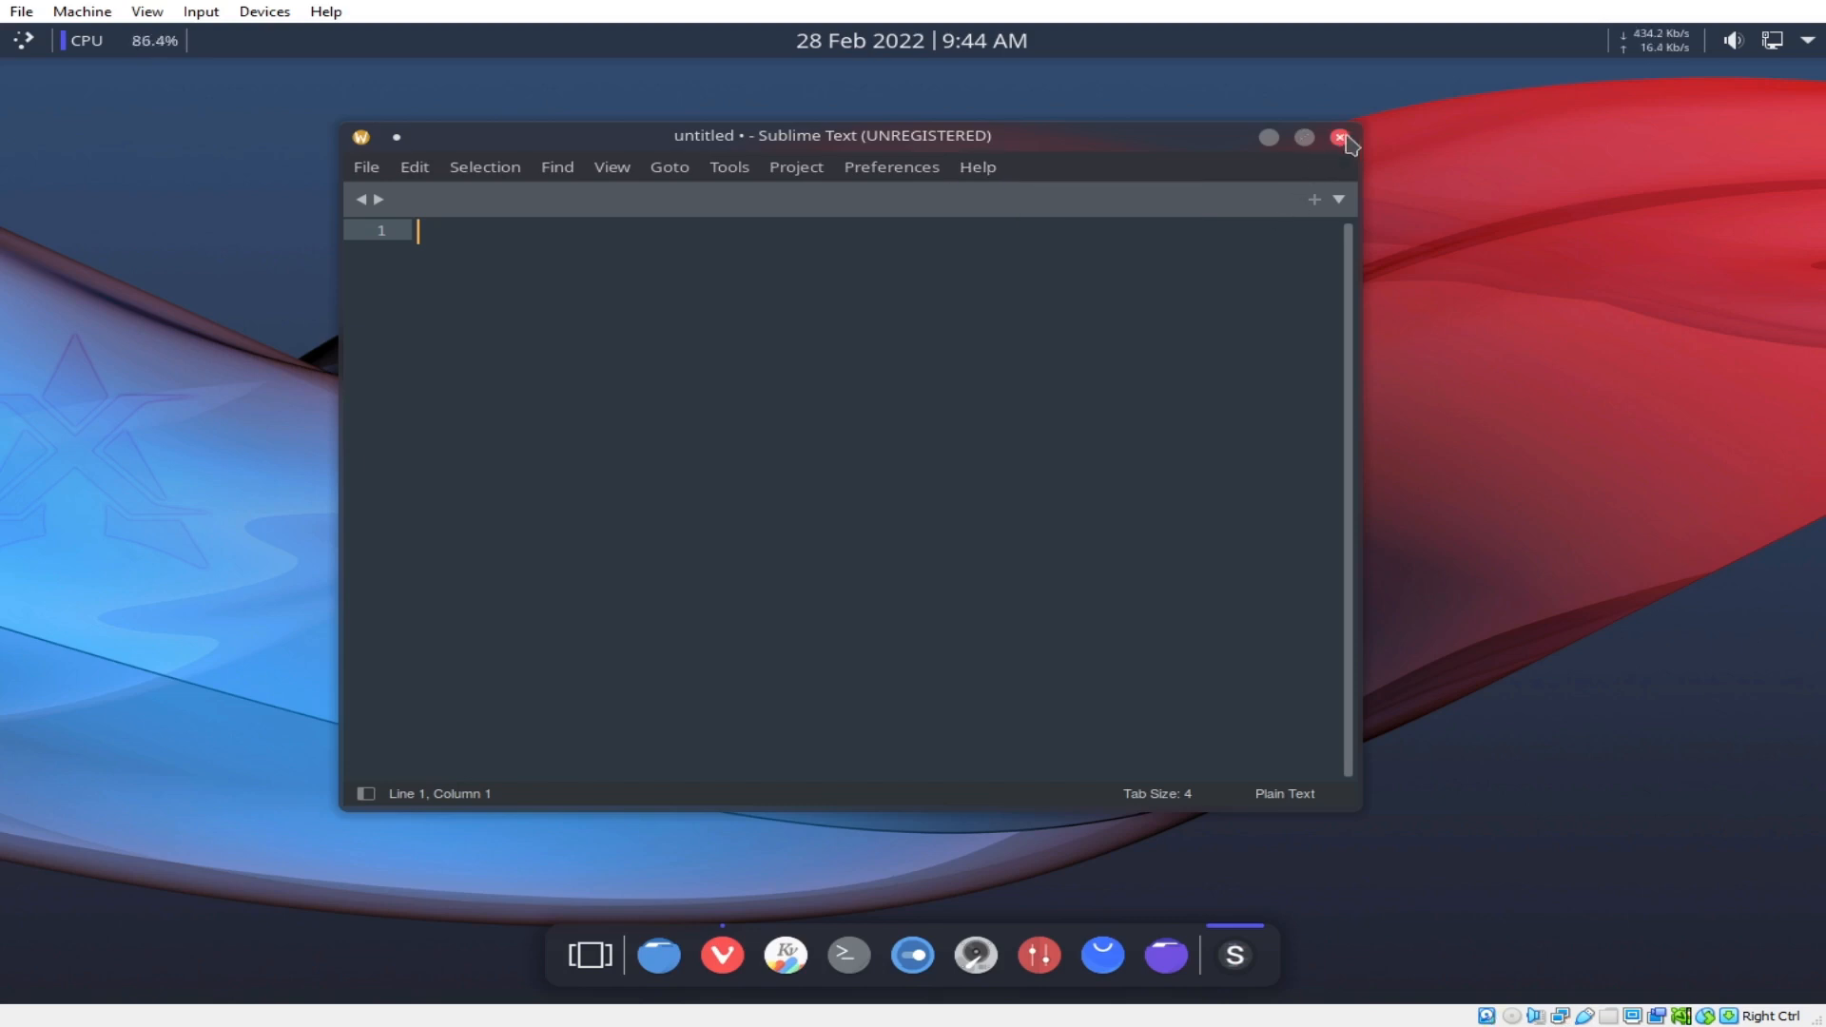
{"action": "left_click", "coordinate": [1340, 137]}
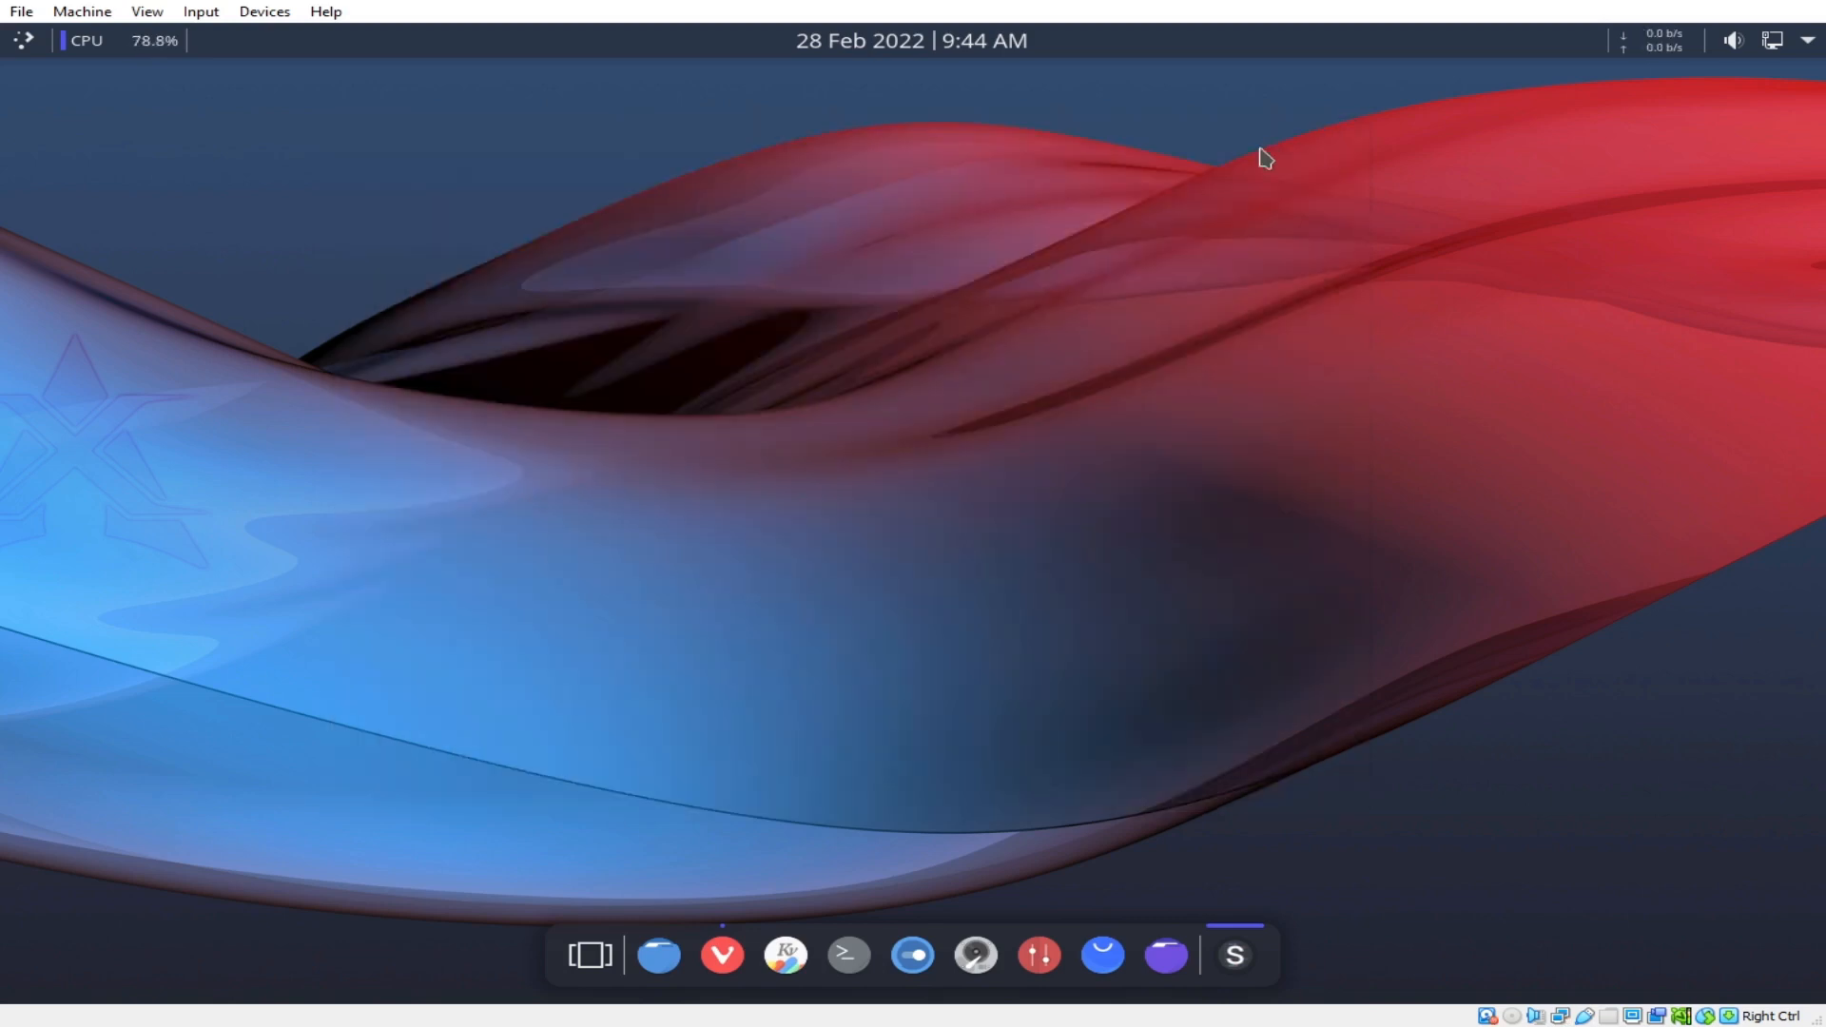
Examine the applications listed in the launcher's Education, Graphics, Internet, Office, Utilities and Settings categories.
{"action": "left_click", "coordinate": [25, 42]}
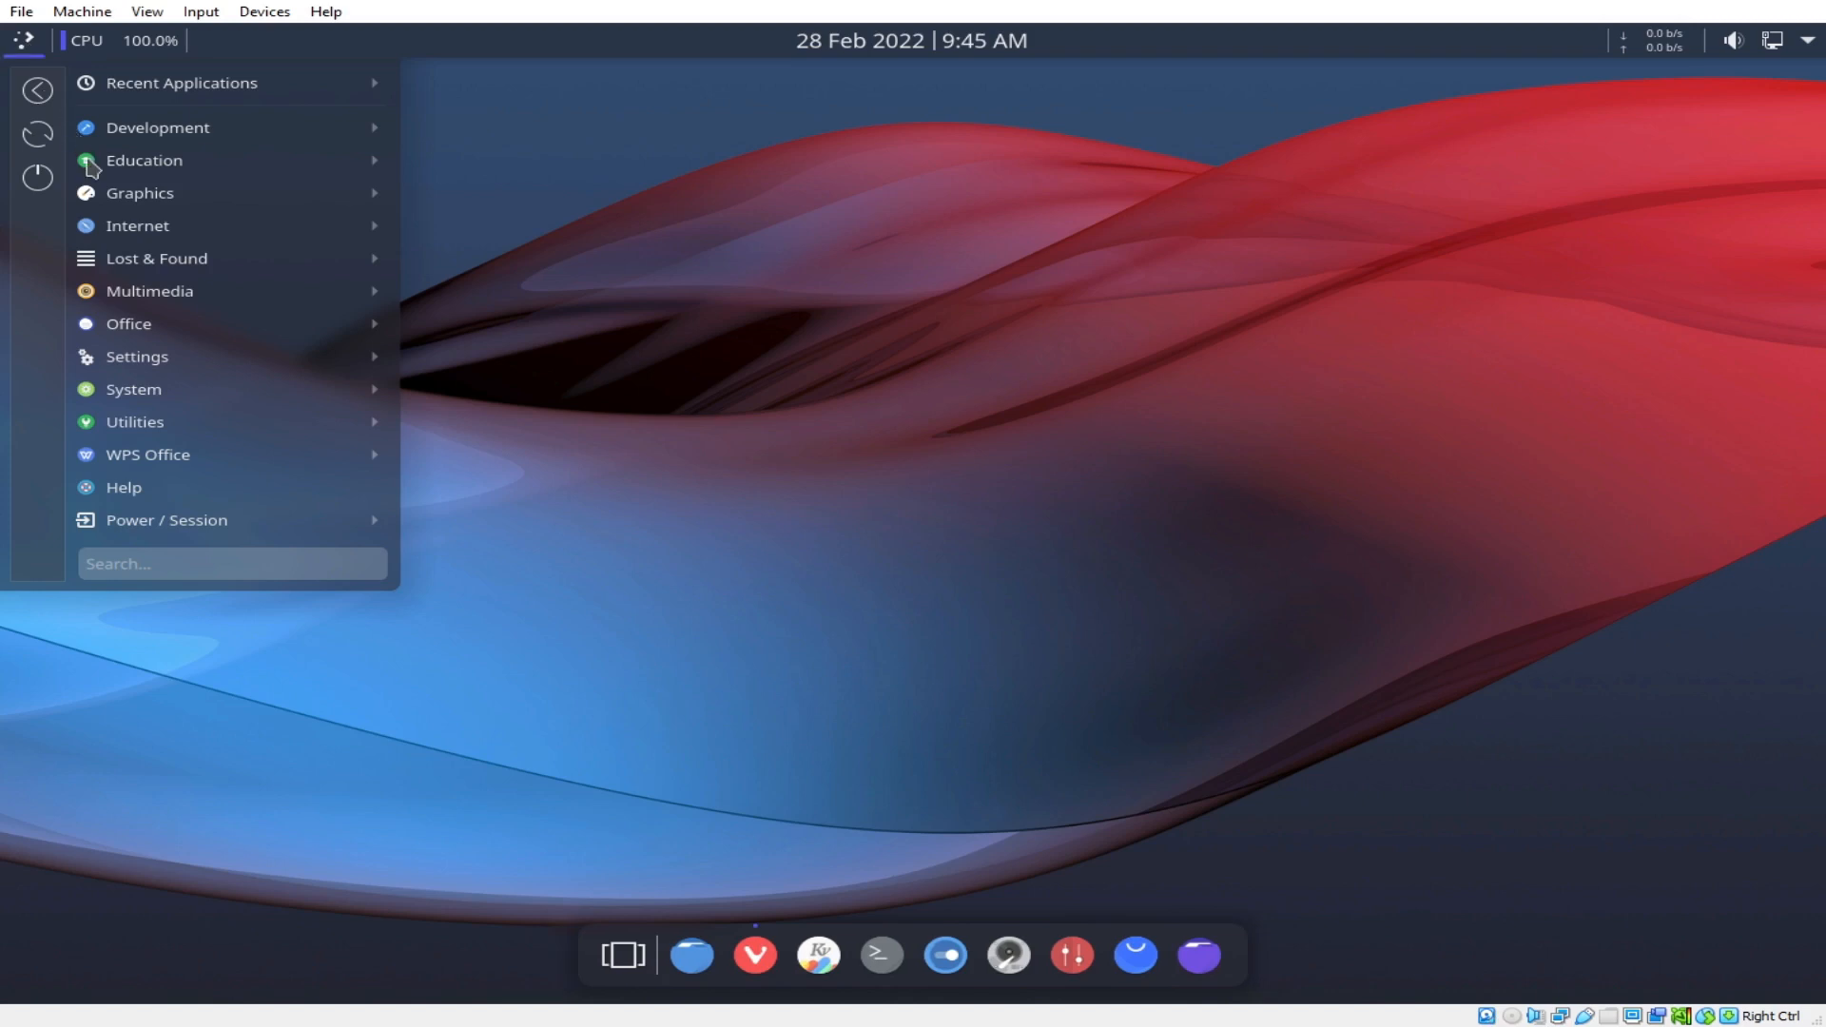
{"action": "mouse_move", "coordinate": [100, 171]}
{"action": "mouse_move", "coordinate": [658, 173]}
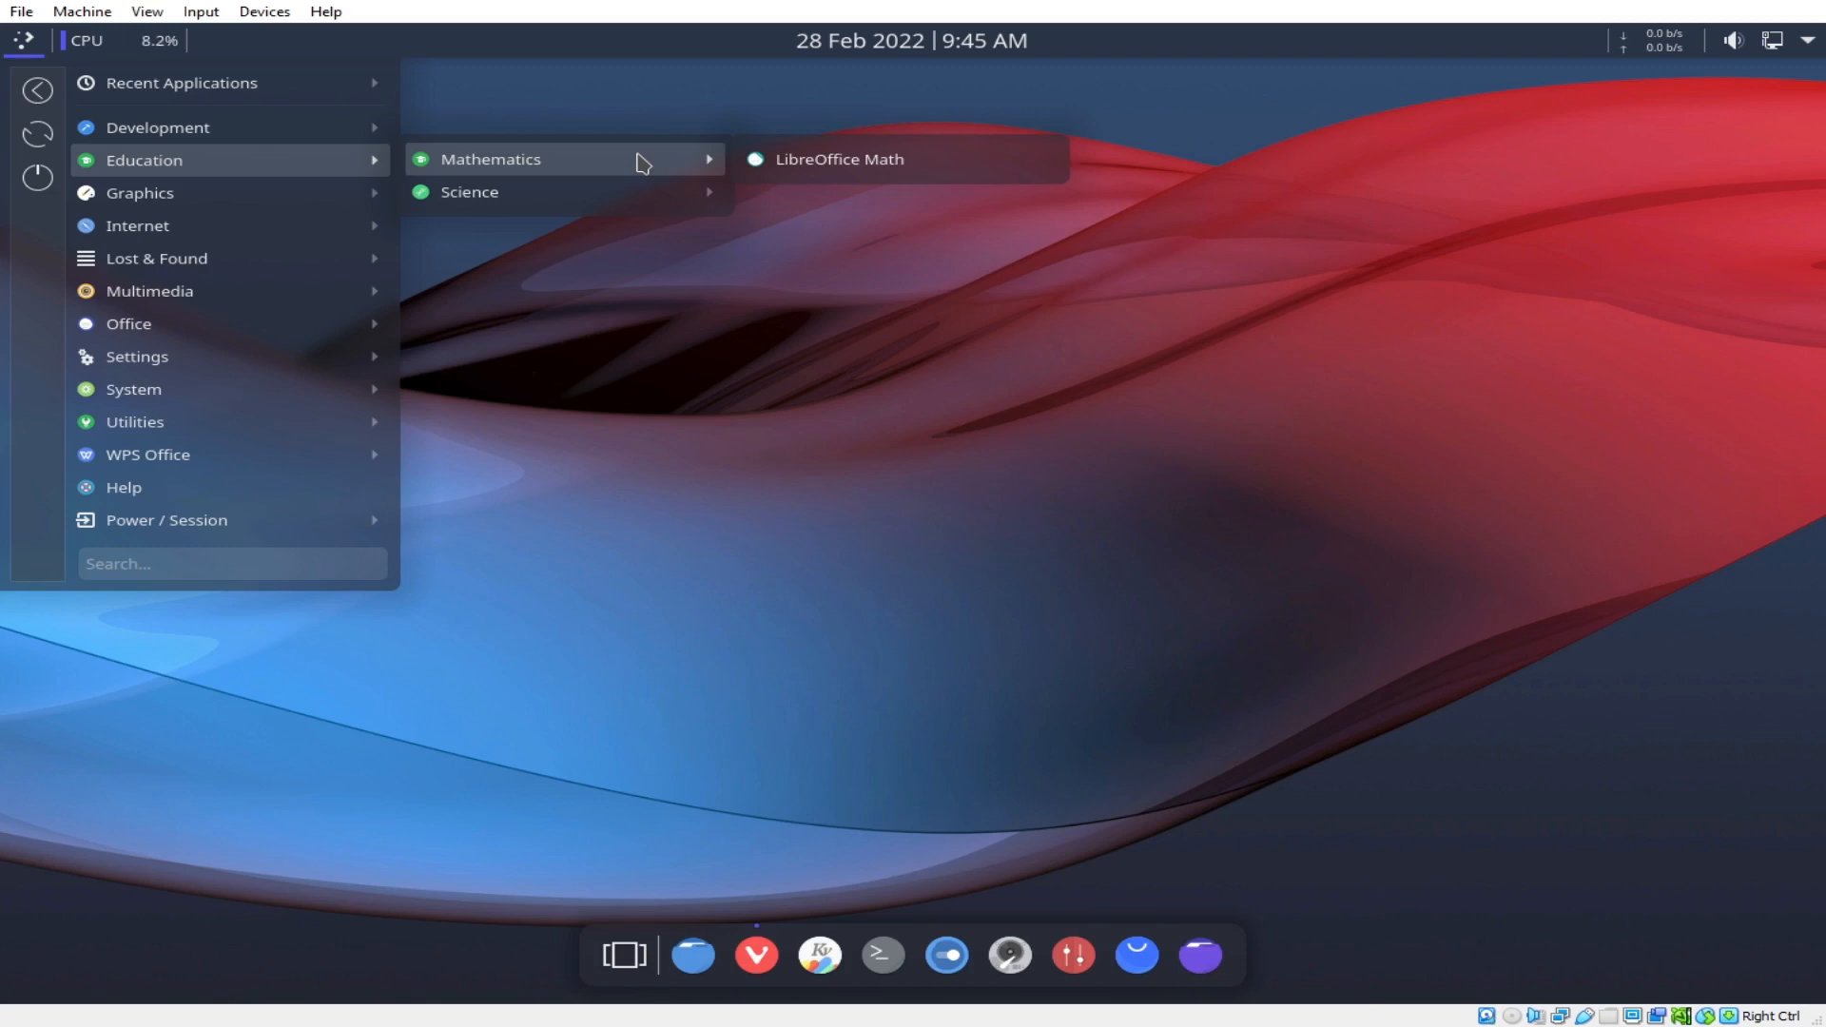
{"action": "mouse_move", "coordinate": [184, 197]}
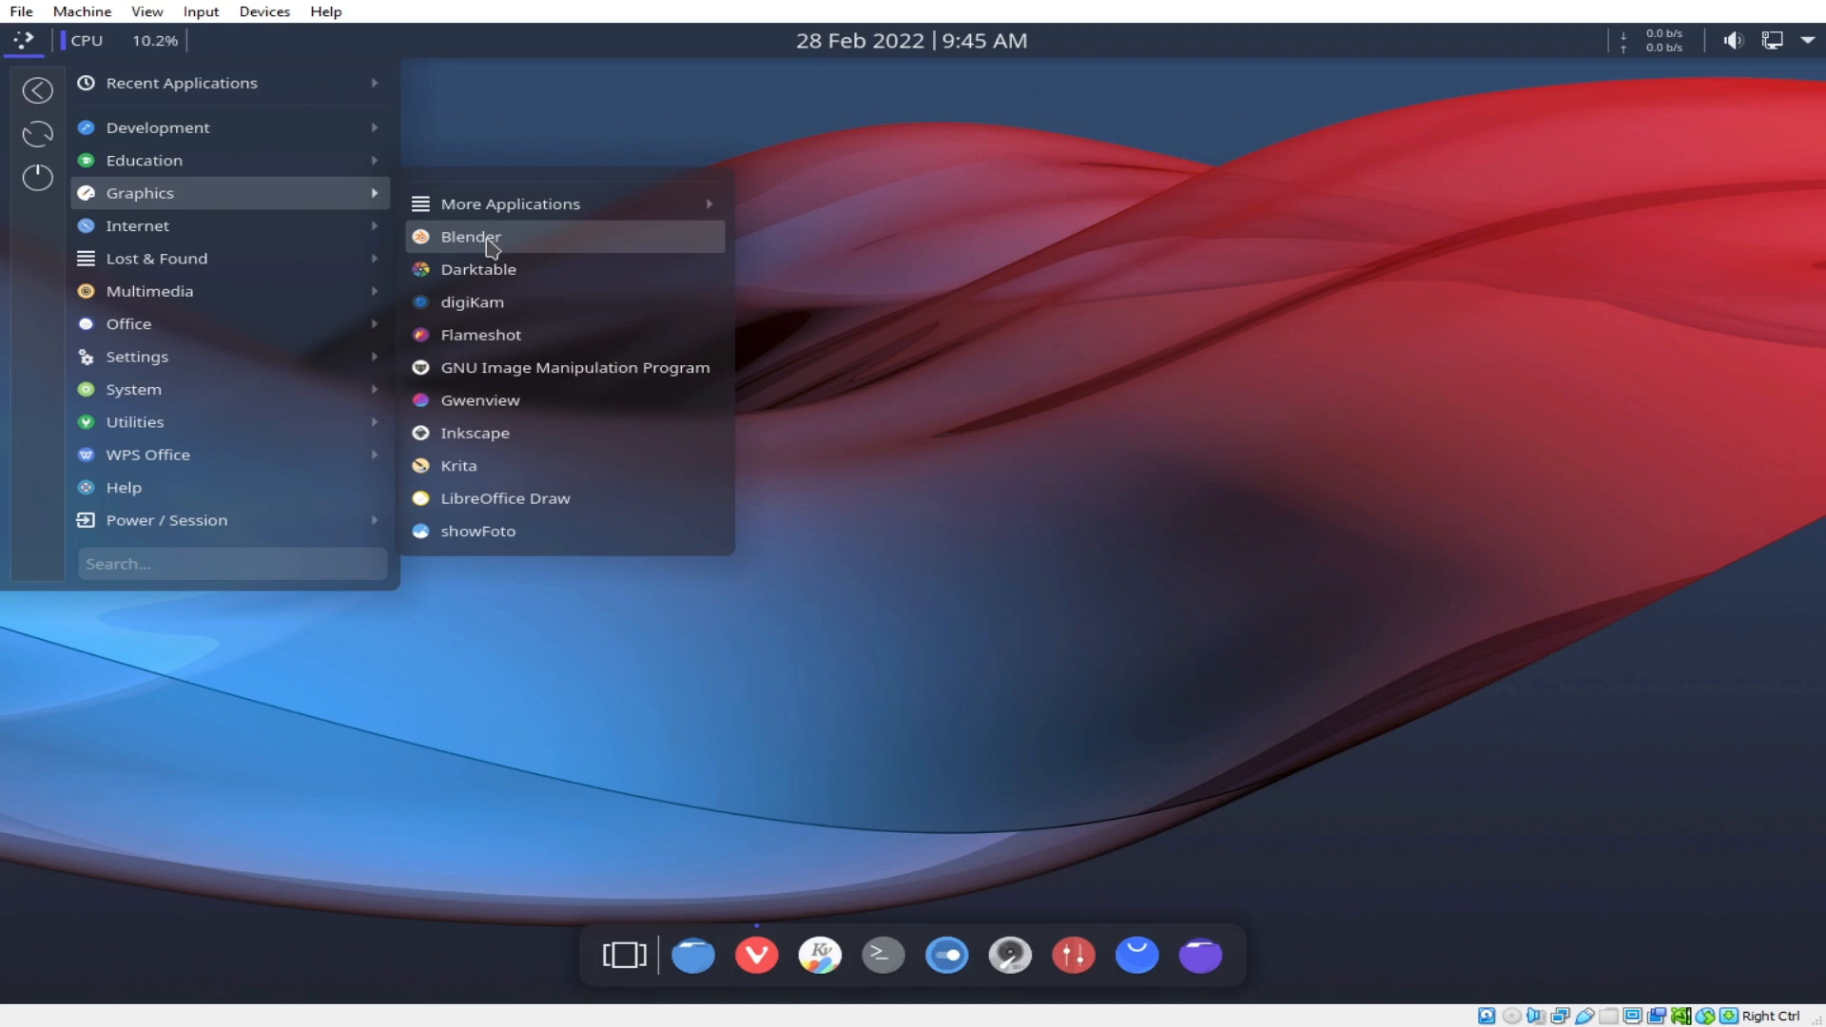
{"action": "mouse_move", "coordinate": [495, 210]}
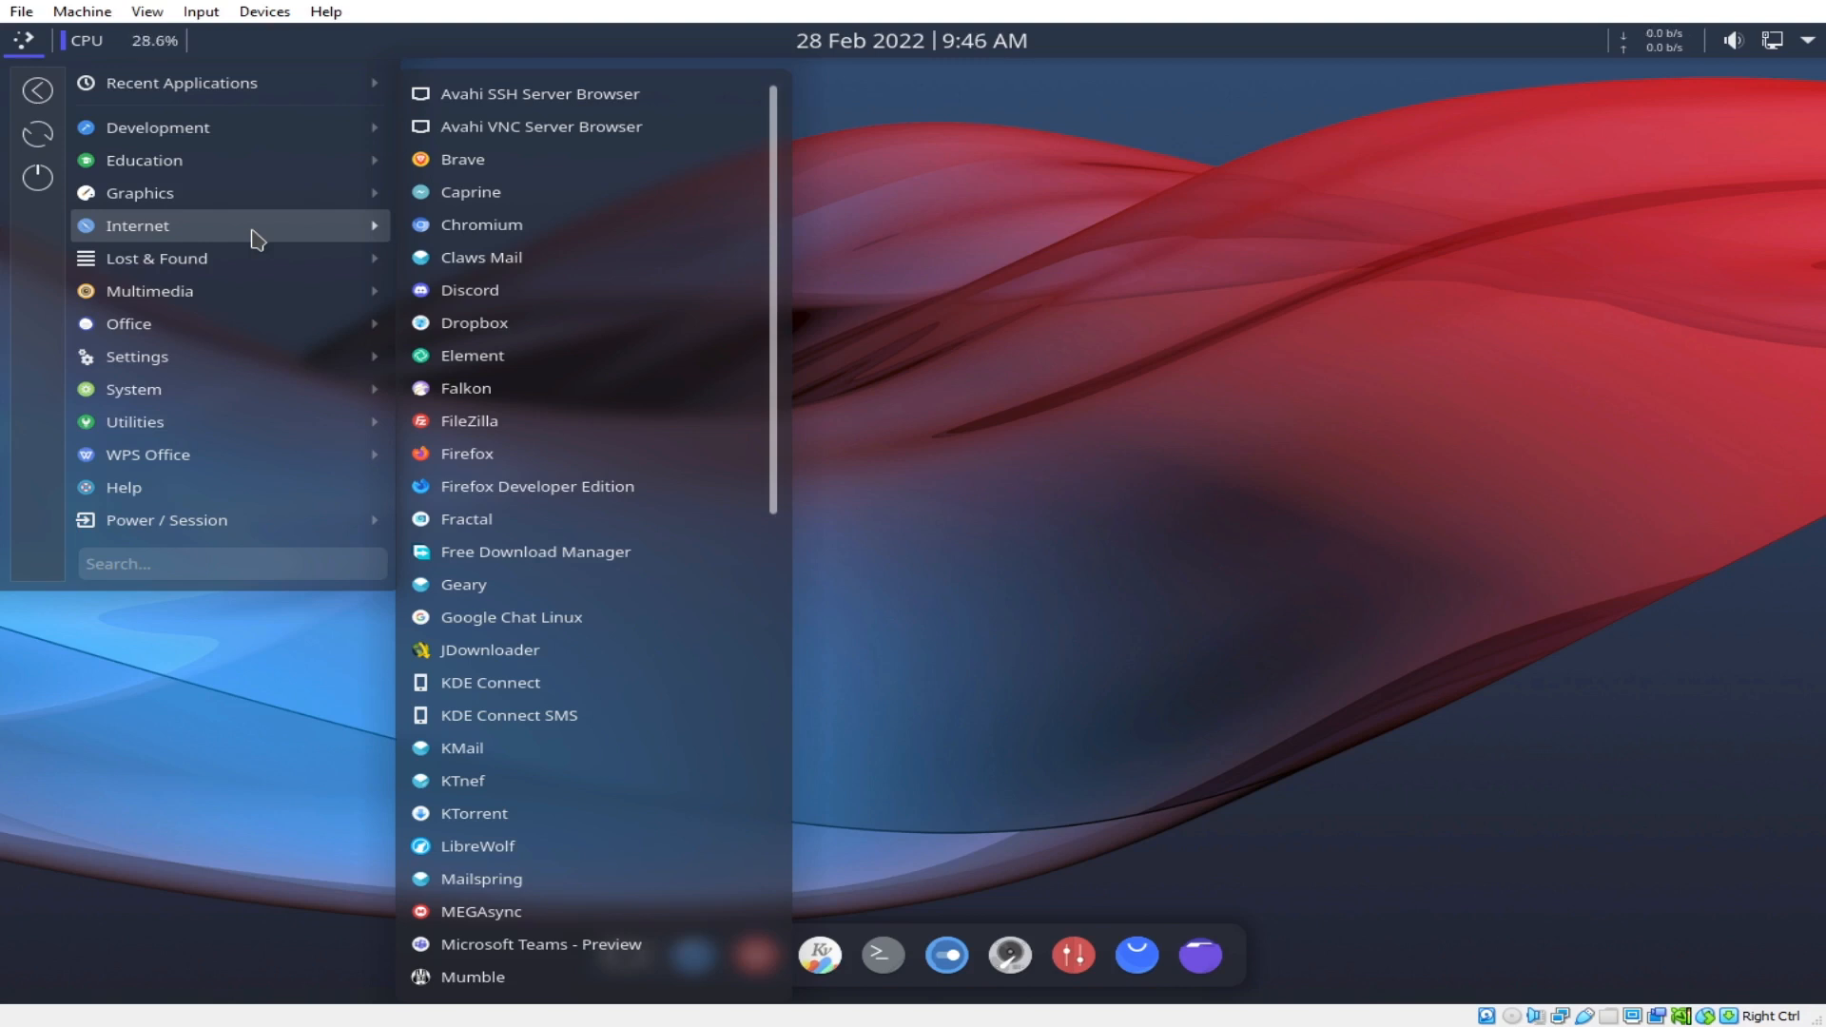
{"action": "mouse_move", "coordinate": [248, 270]}
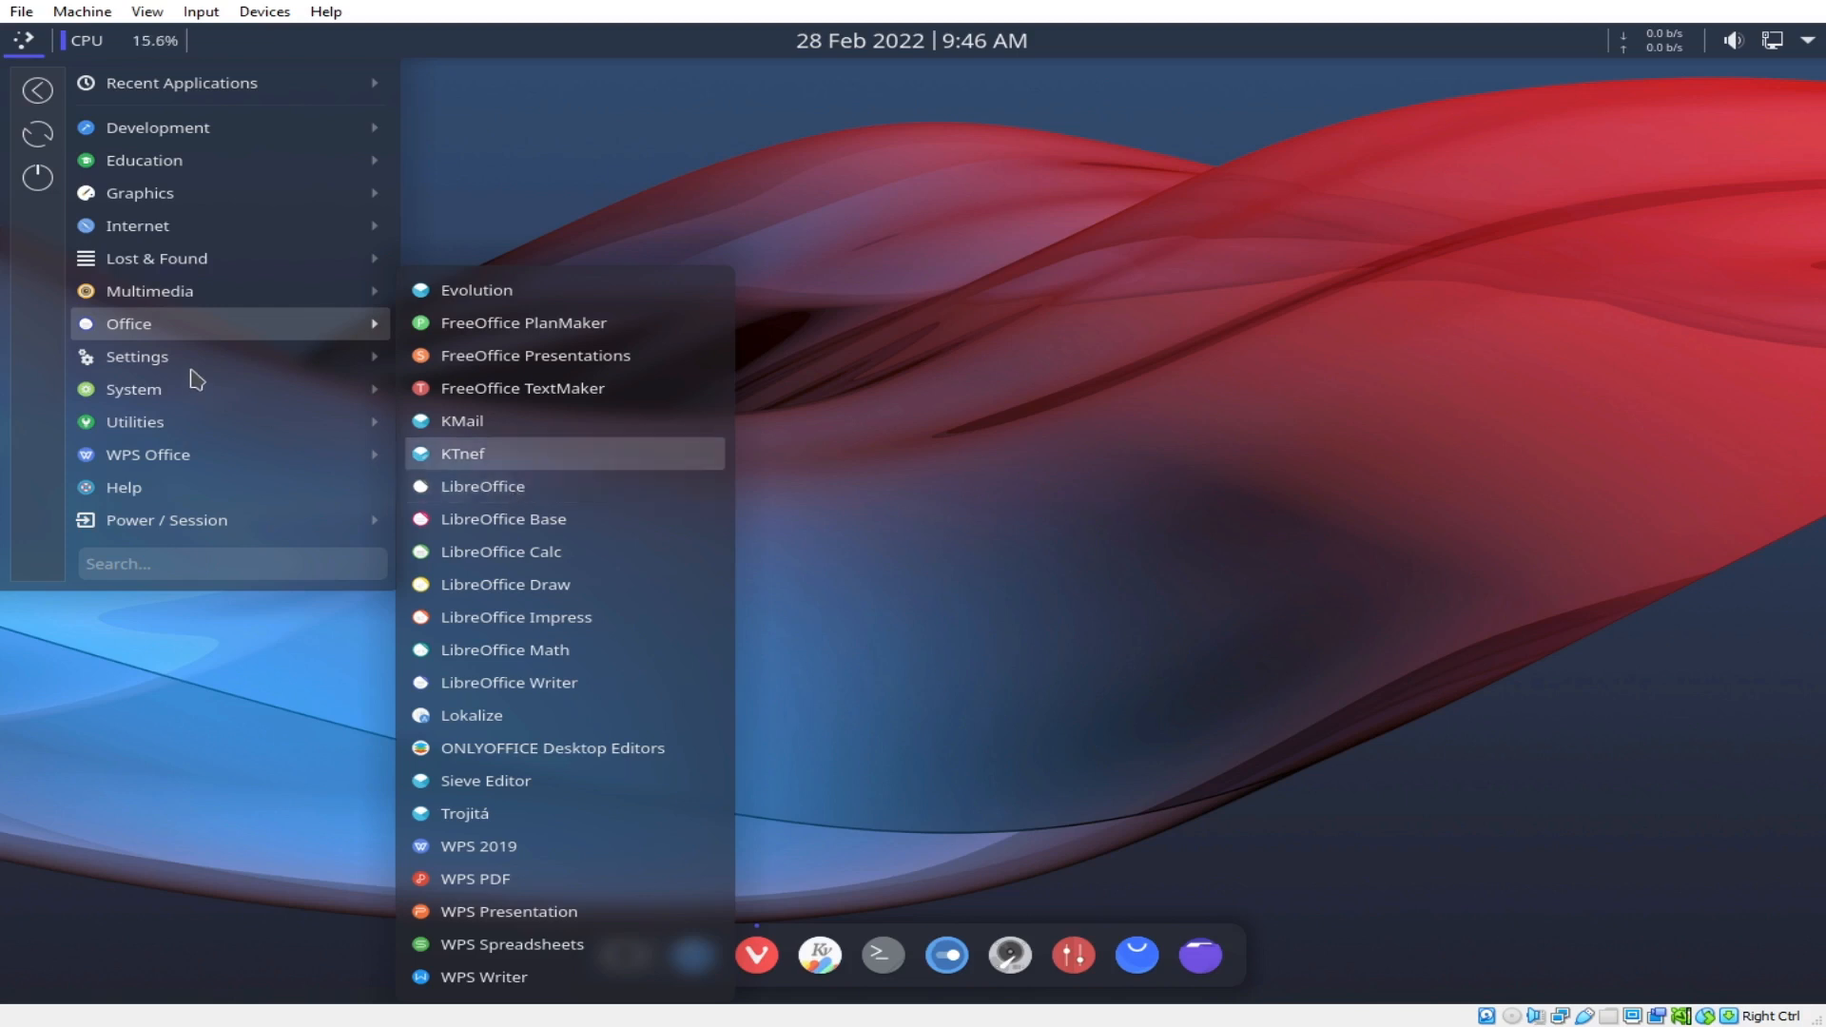
{"action": "mouse_move", "coordinate": [189, 368]}
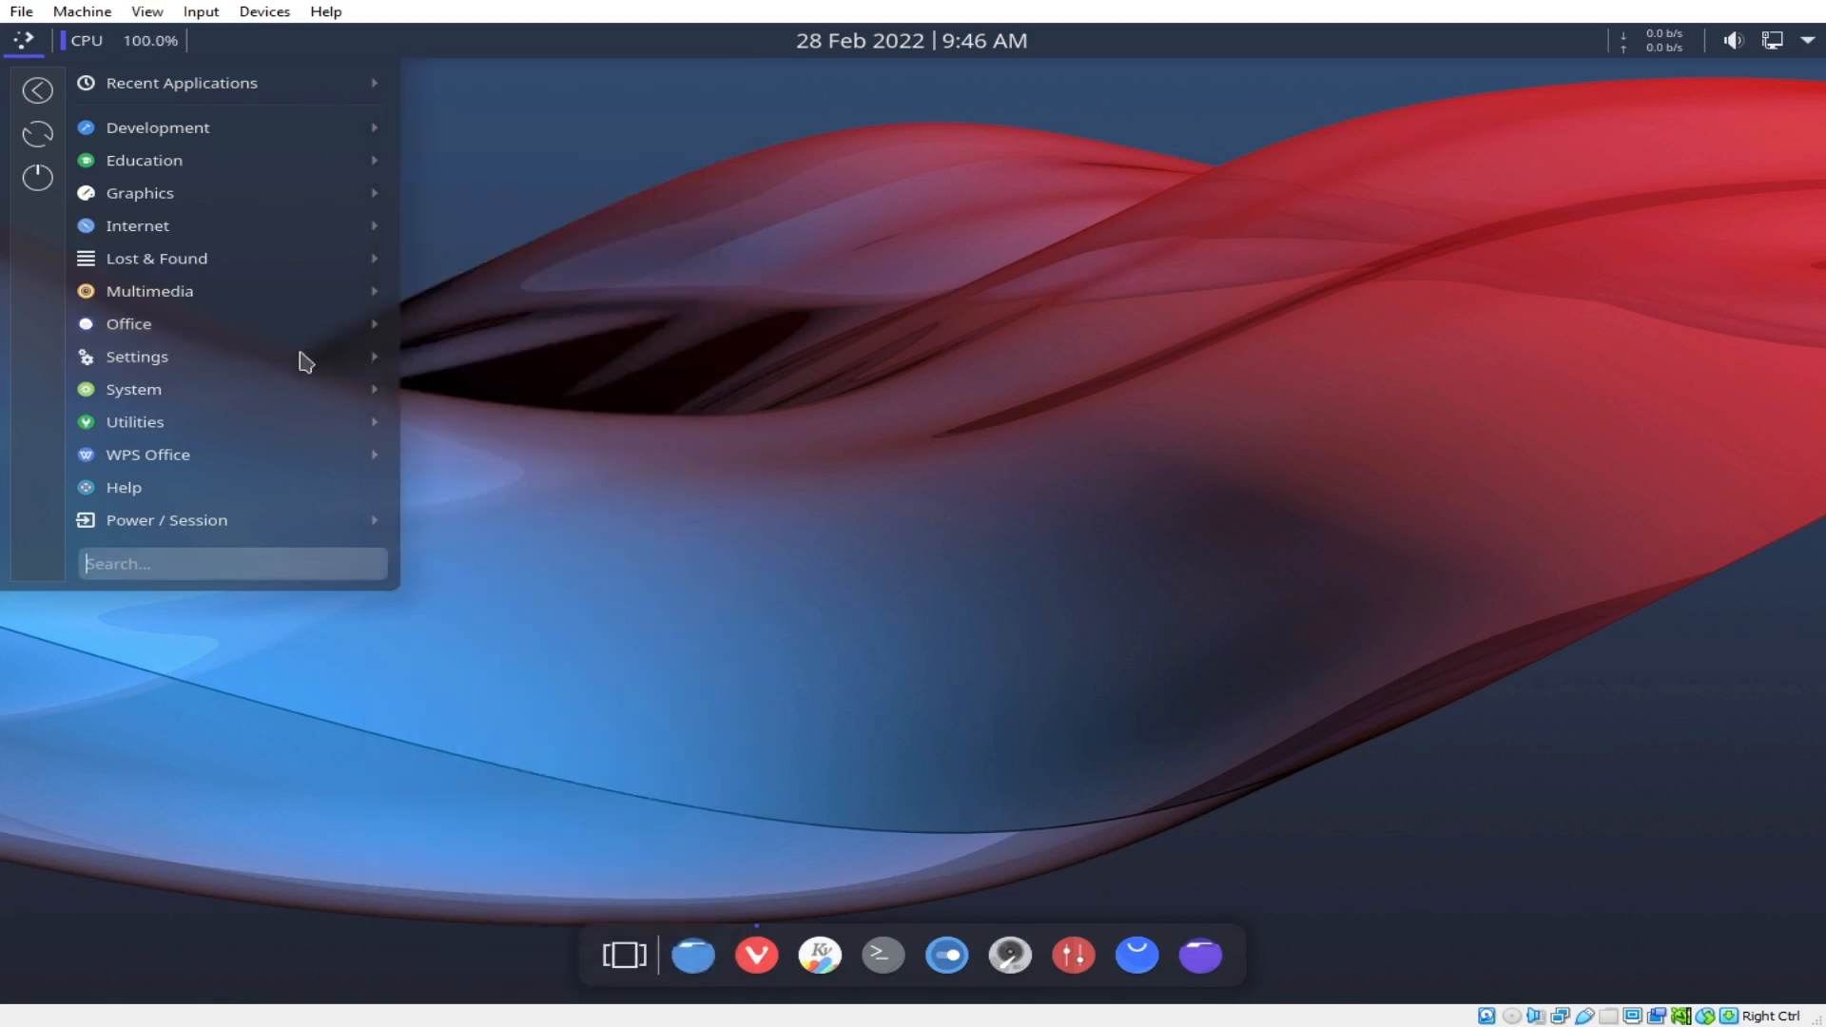
{"action": "mouse_move", "coordinate": [294, 420]}
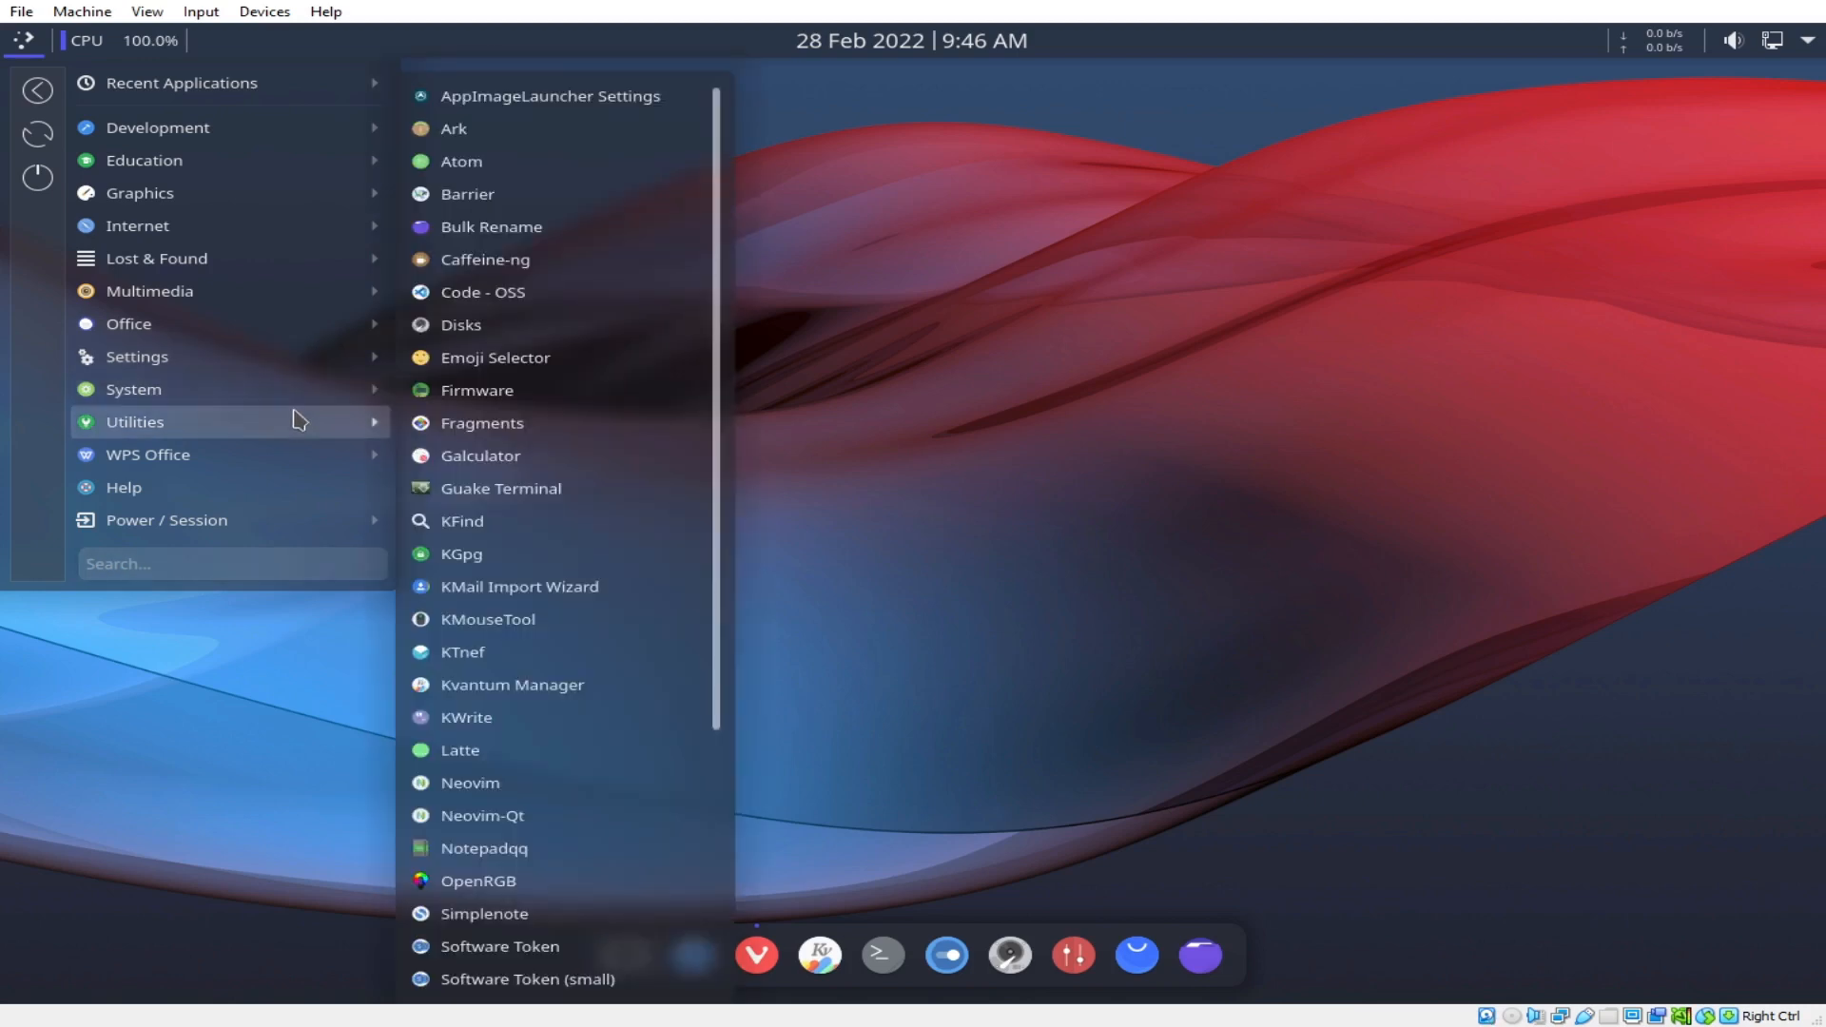
{"action": "mouse_move", "coordinate": [308, 358]}
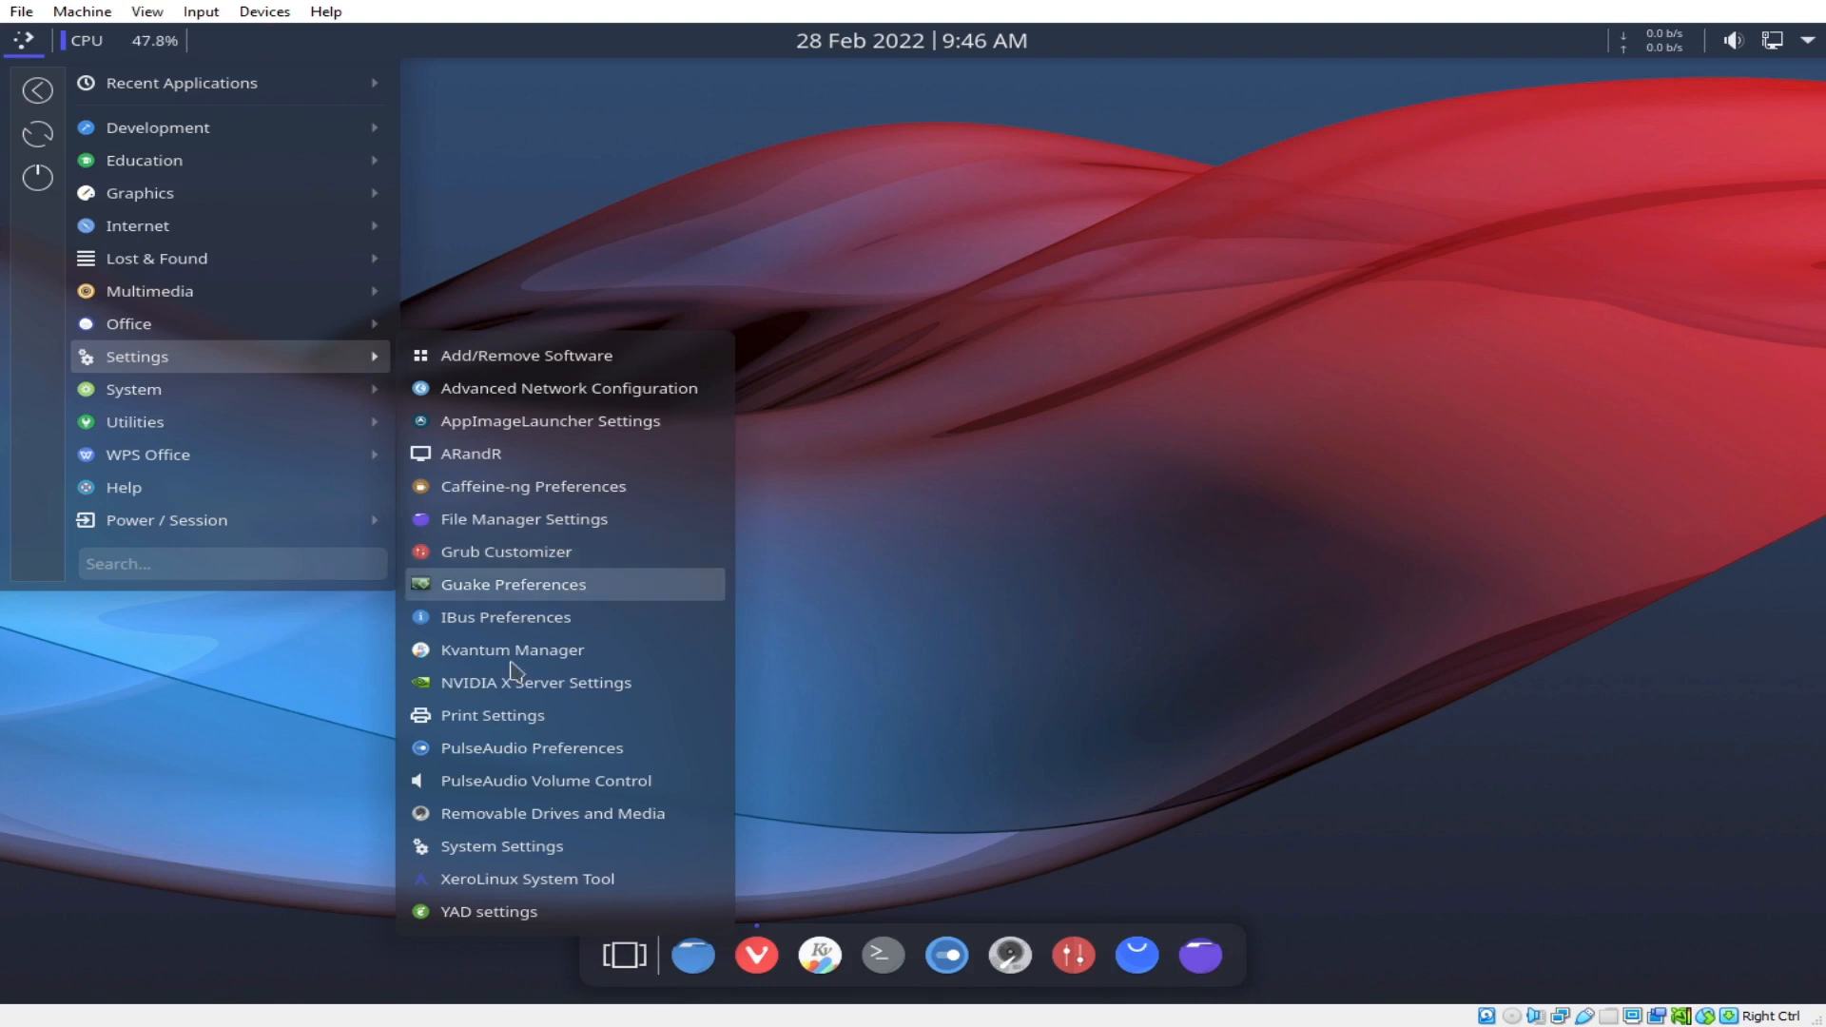
Open System Settings and try the Light theme before applying the Dark theme.
{"action": "left_click", "coordinate": [496, 847]}
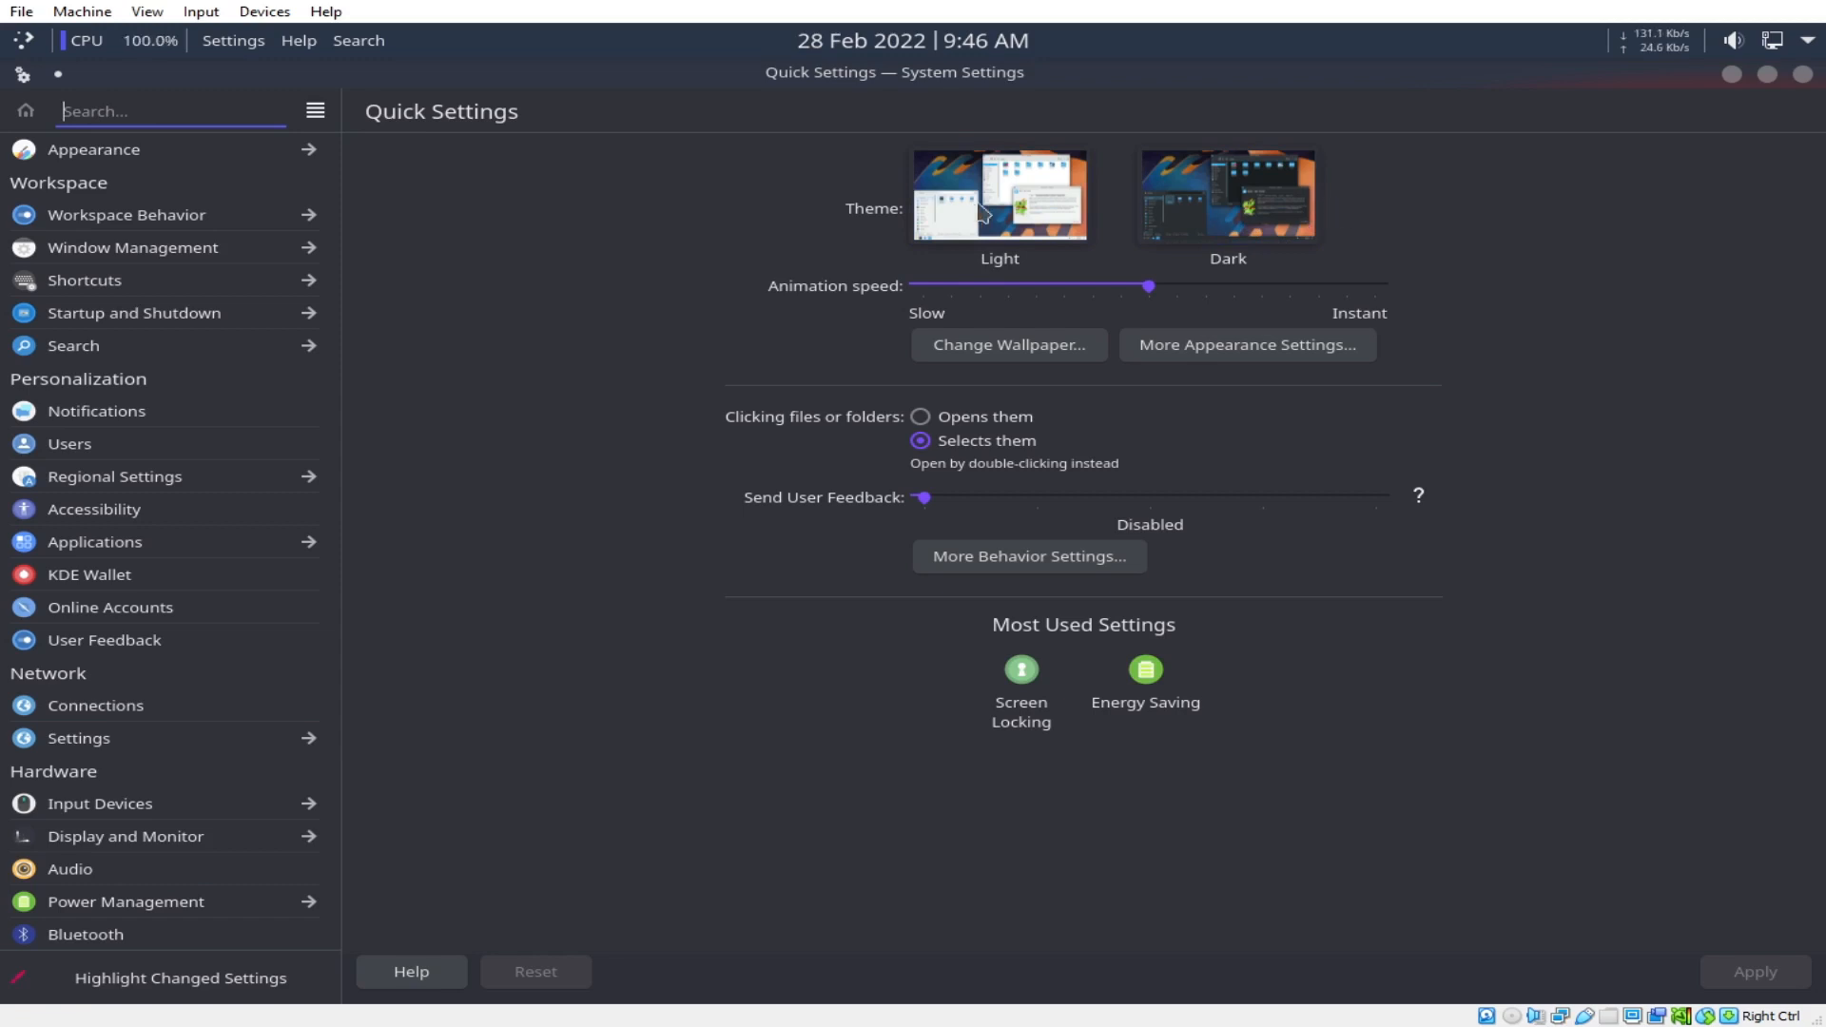
{"action": "left_click", "coordinate": [1014, 213]}
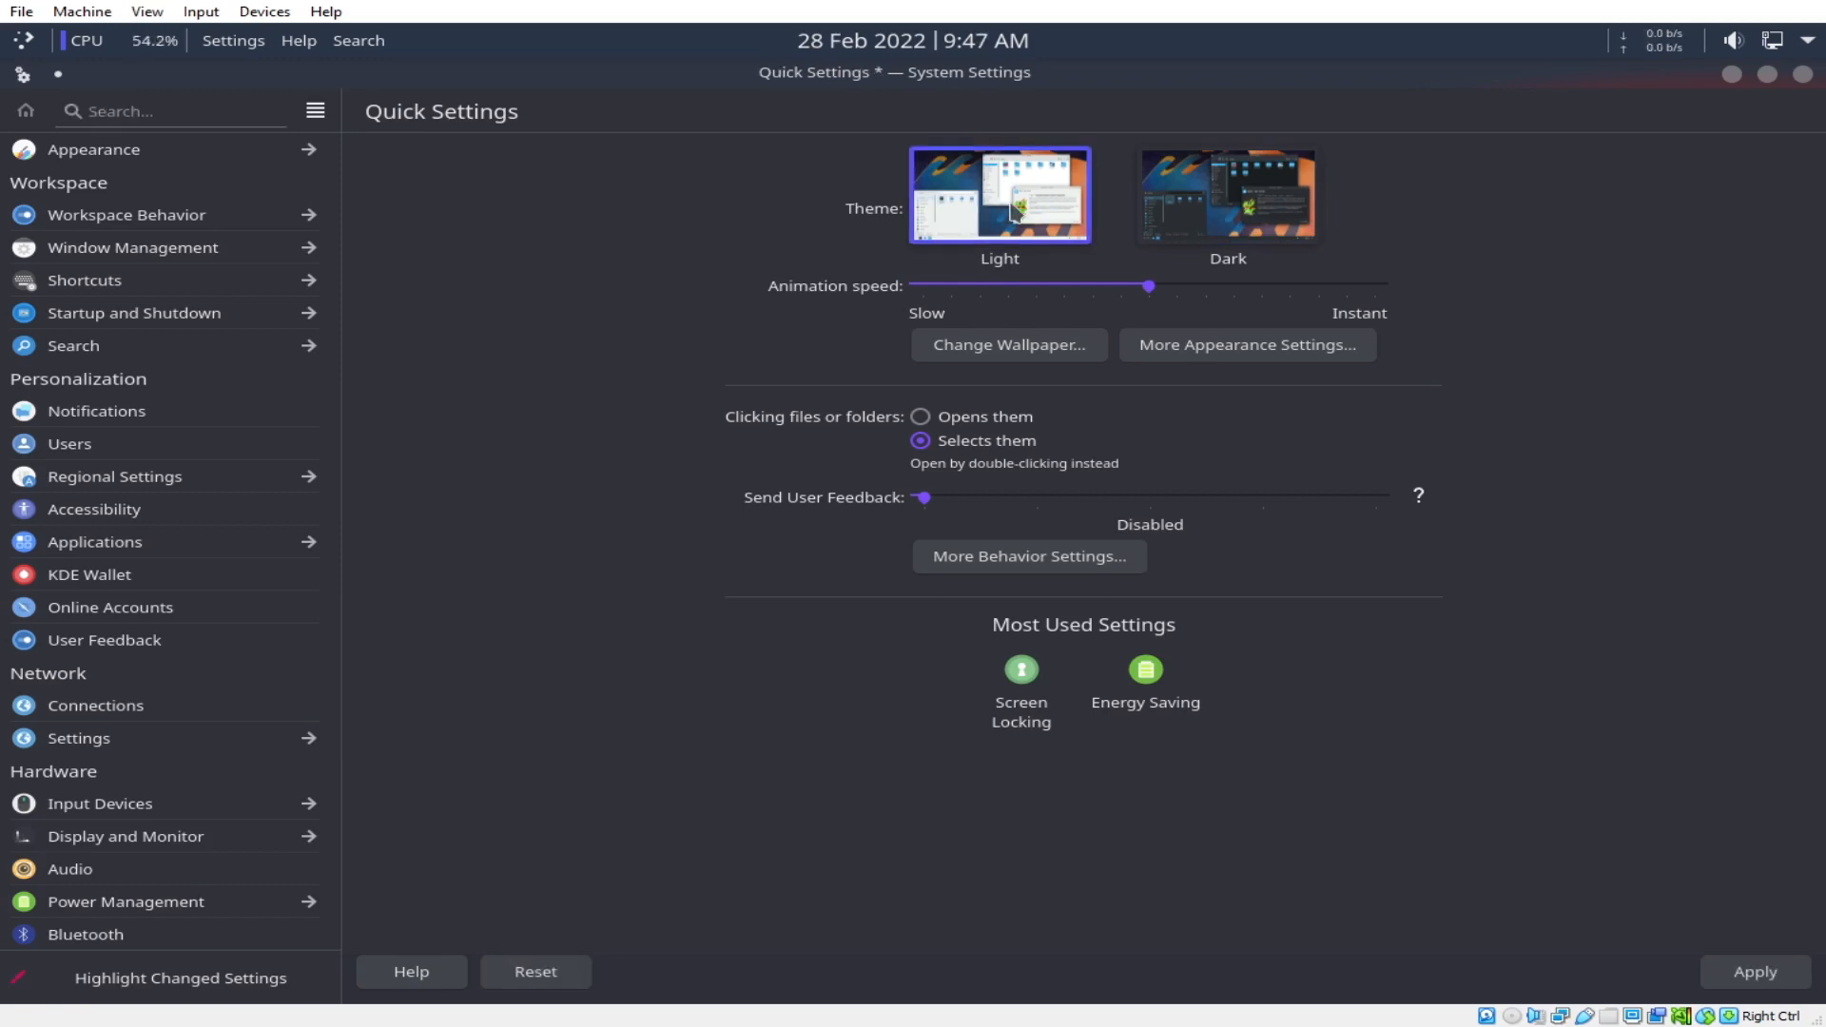
{"action": "left_click", "coordinate": [1755, 971]}
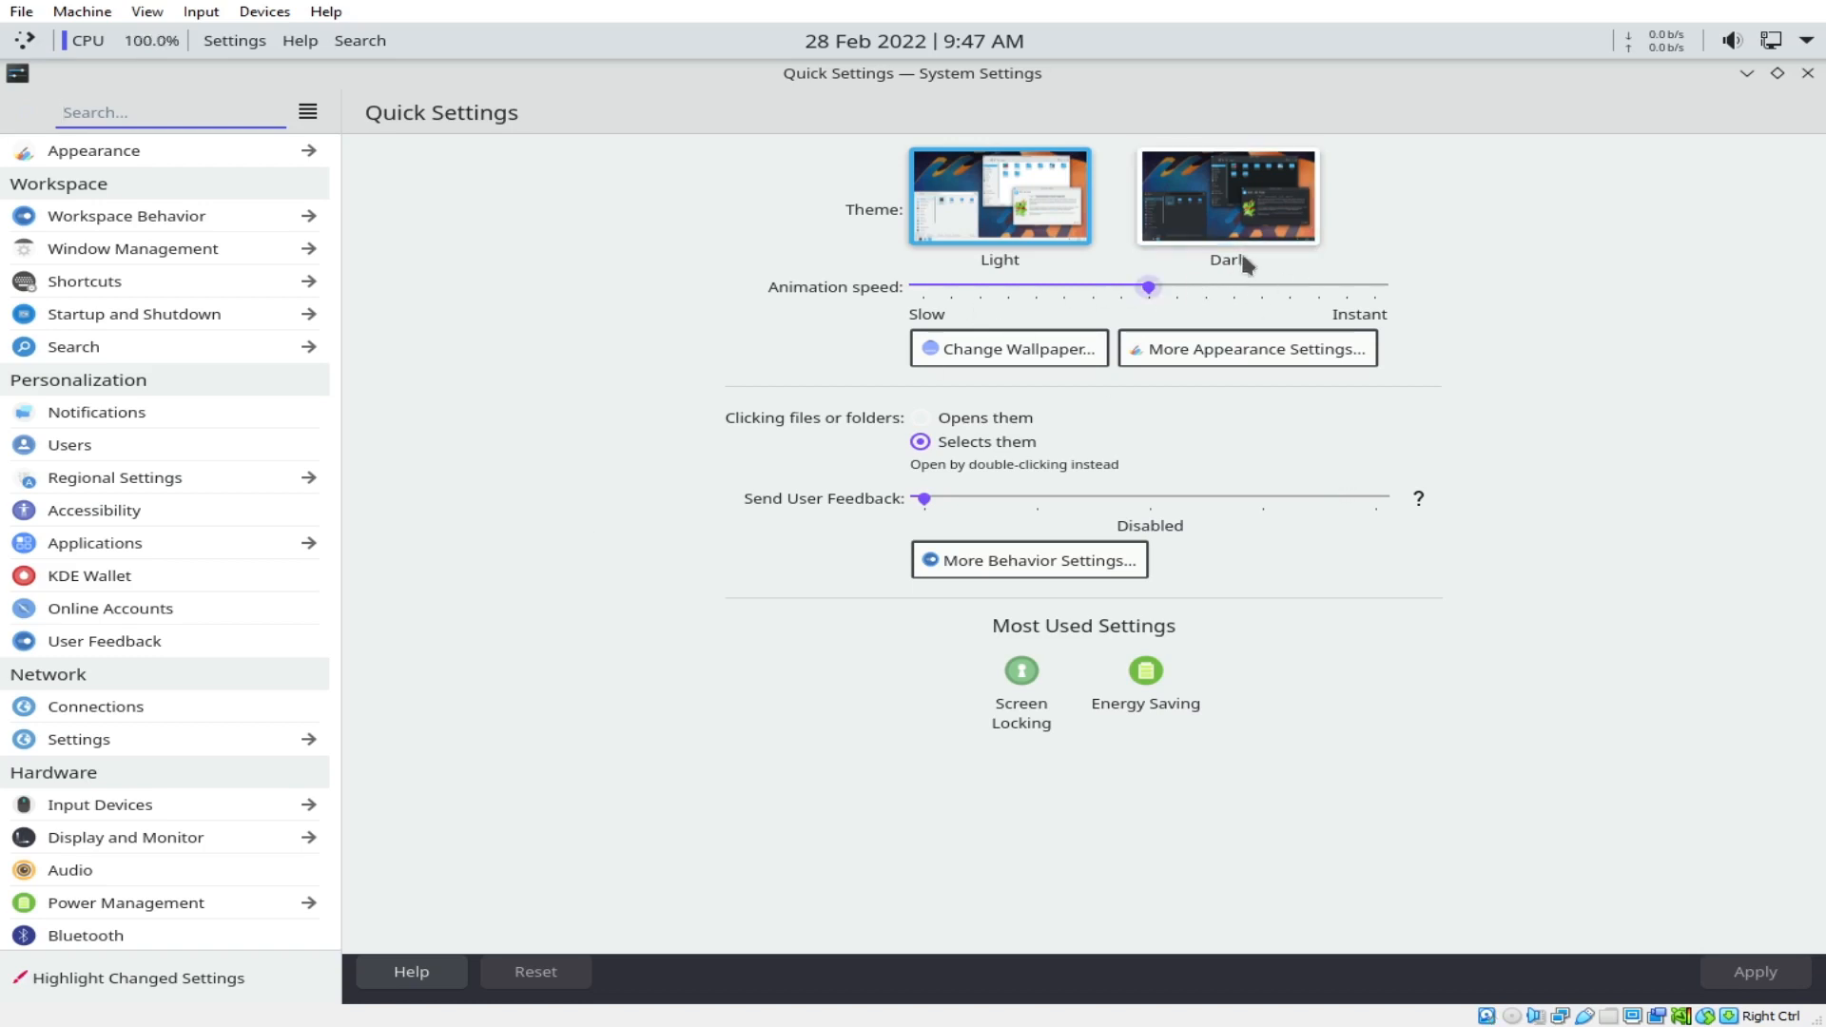
{"action": "left_click", "coordinate": [1242, 221]}
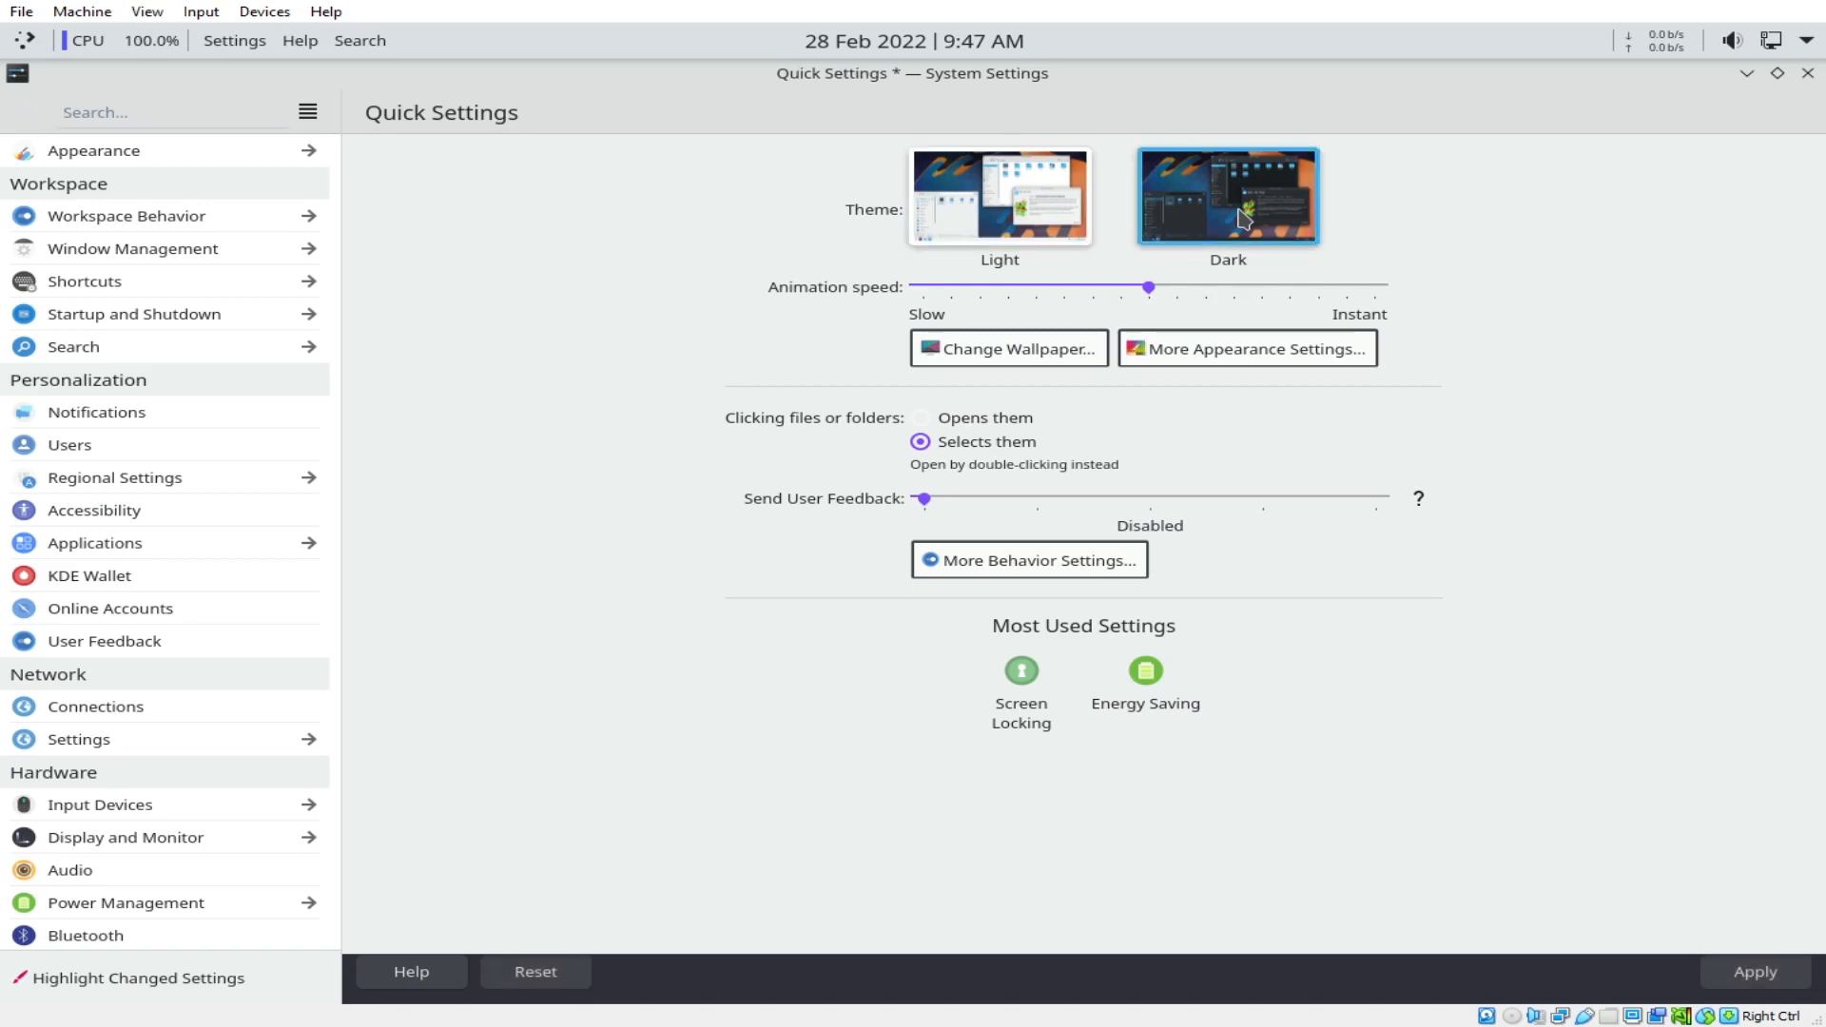
{"action": "left_click", "coordinate": [1748, 970]}
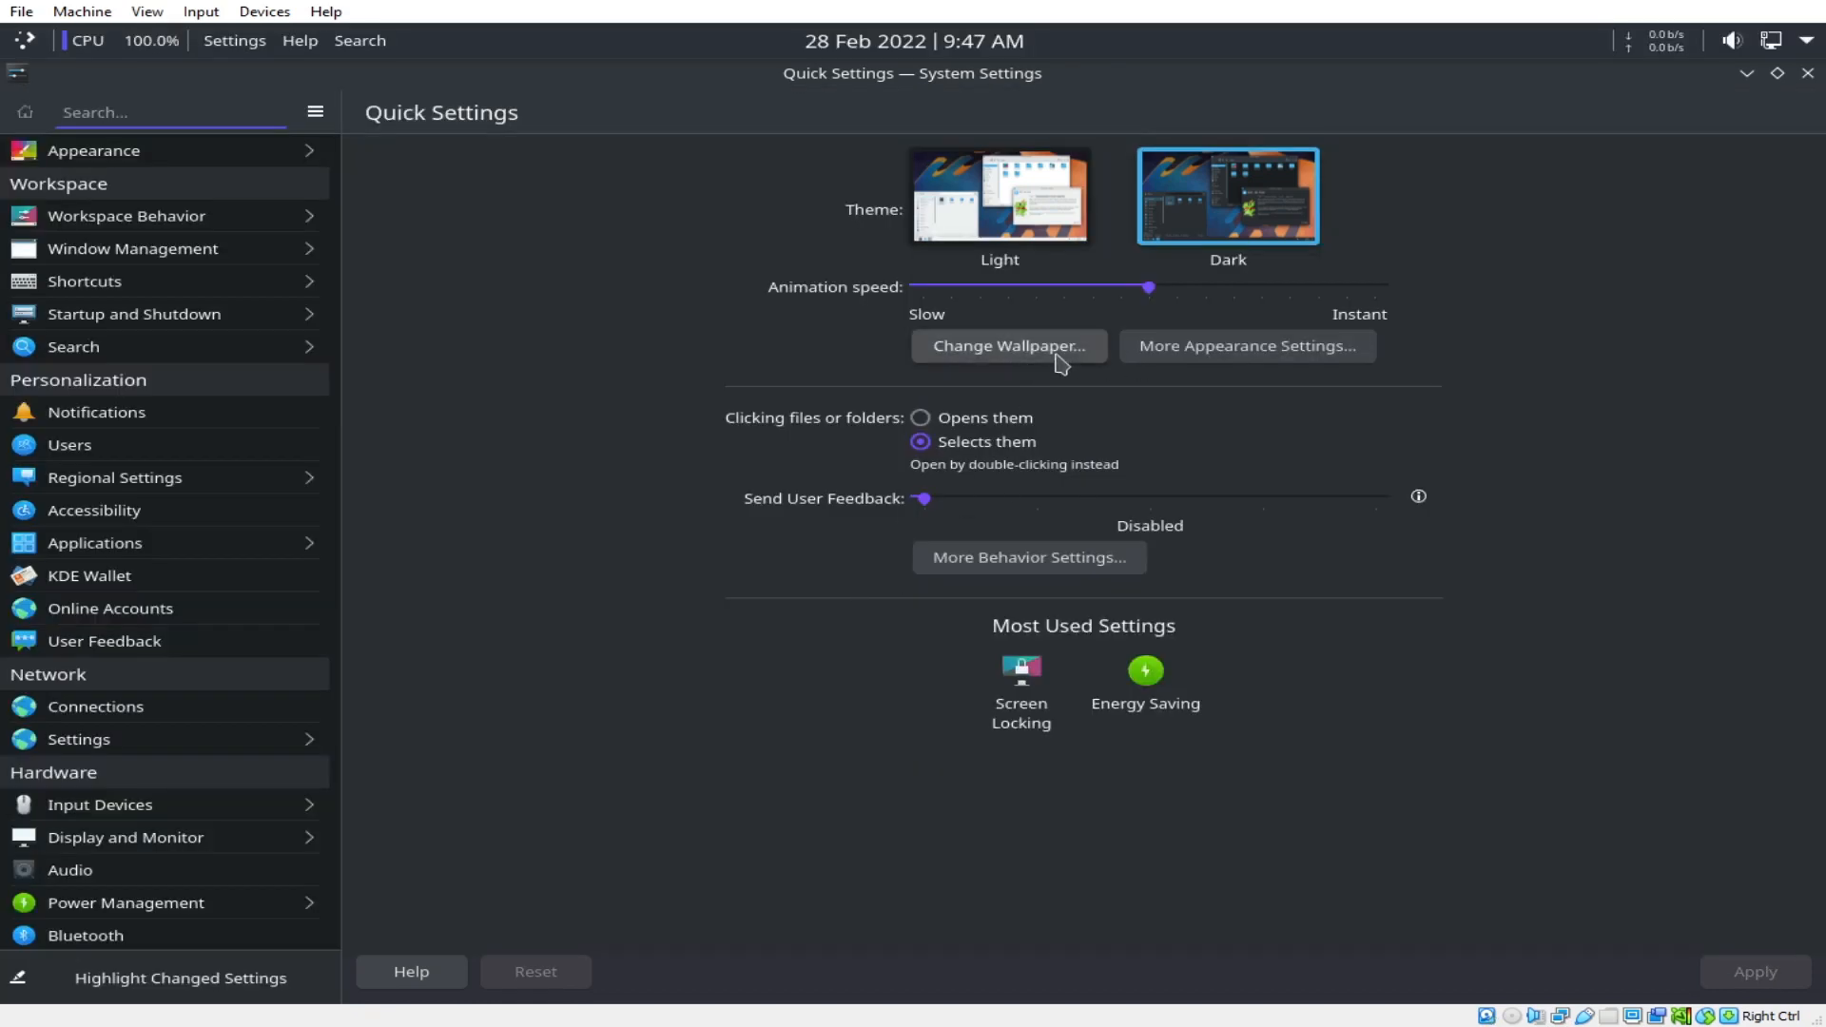
Set the desktop wallpaper to Xero-Plasma1 and minimise System Settings to reveal the desktop.
{"action": "left_click", "coordinate": [1056, 355]}
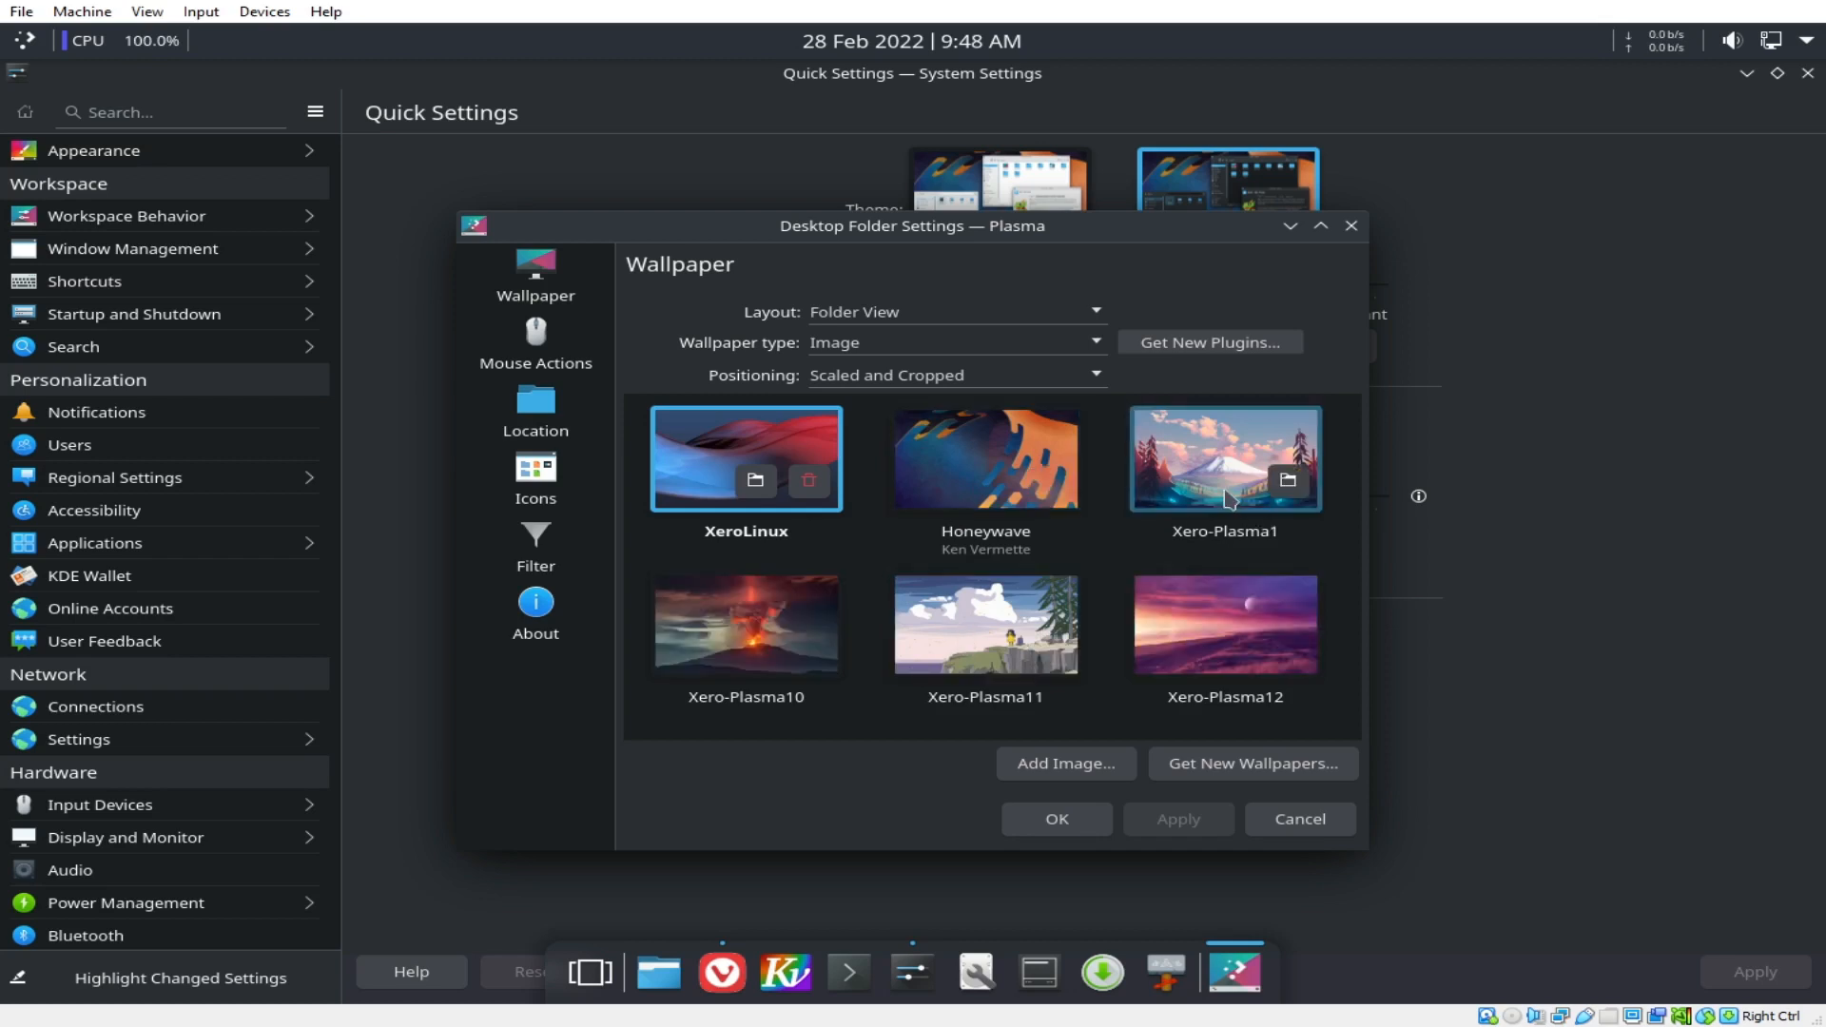
{"action": "left_click", "coordinate": [1230, 499]}
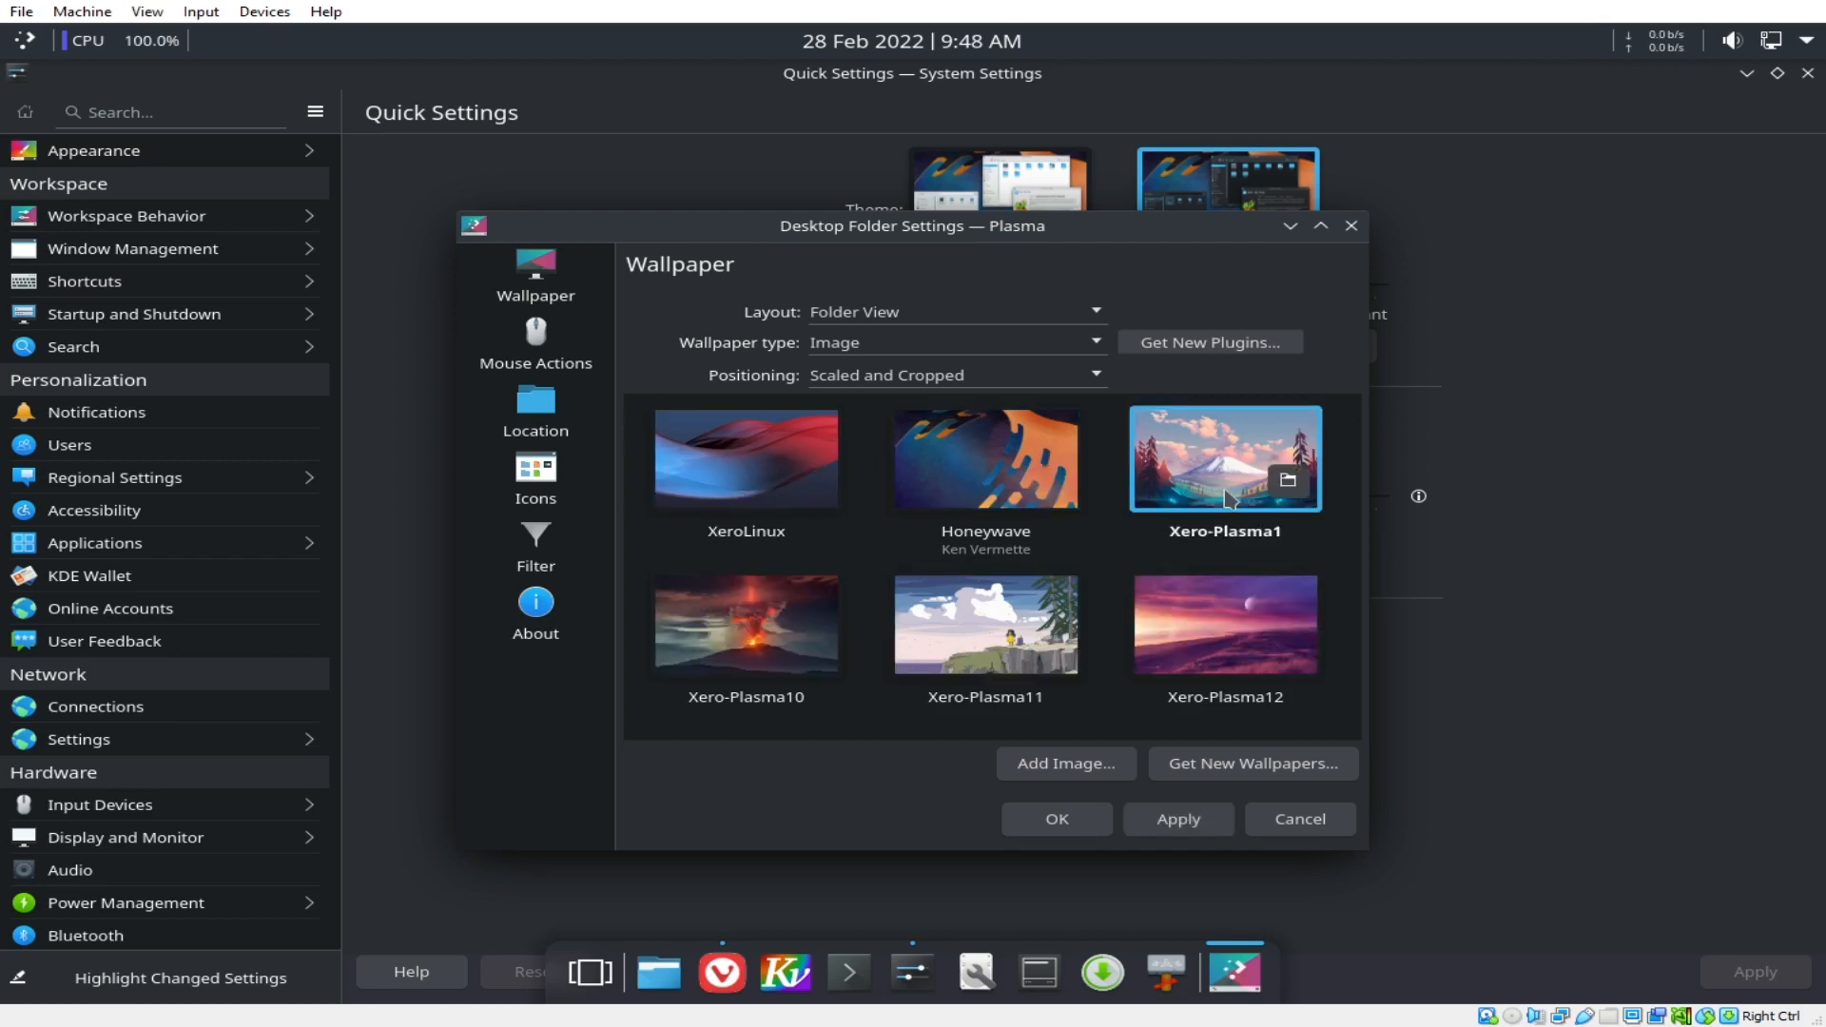
{"action": "left_click", "coordinate": [1201, 816]}
{"action": "left_click", "coordinate": [1083, 821]}
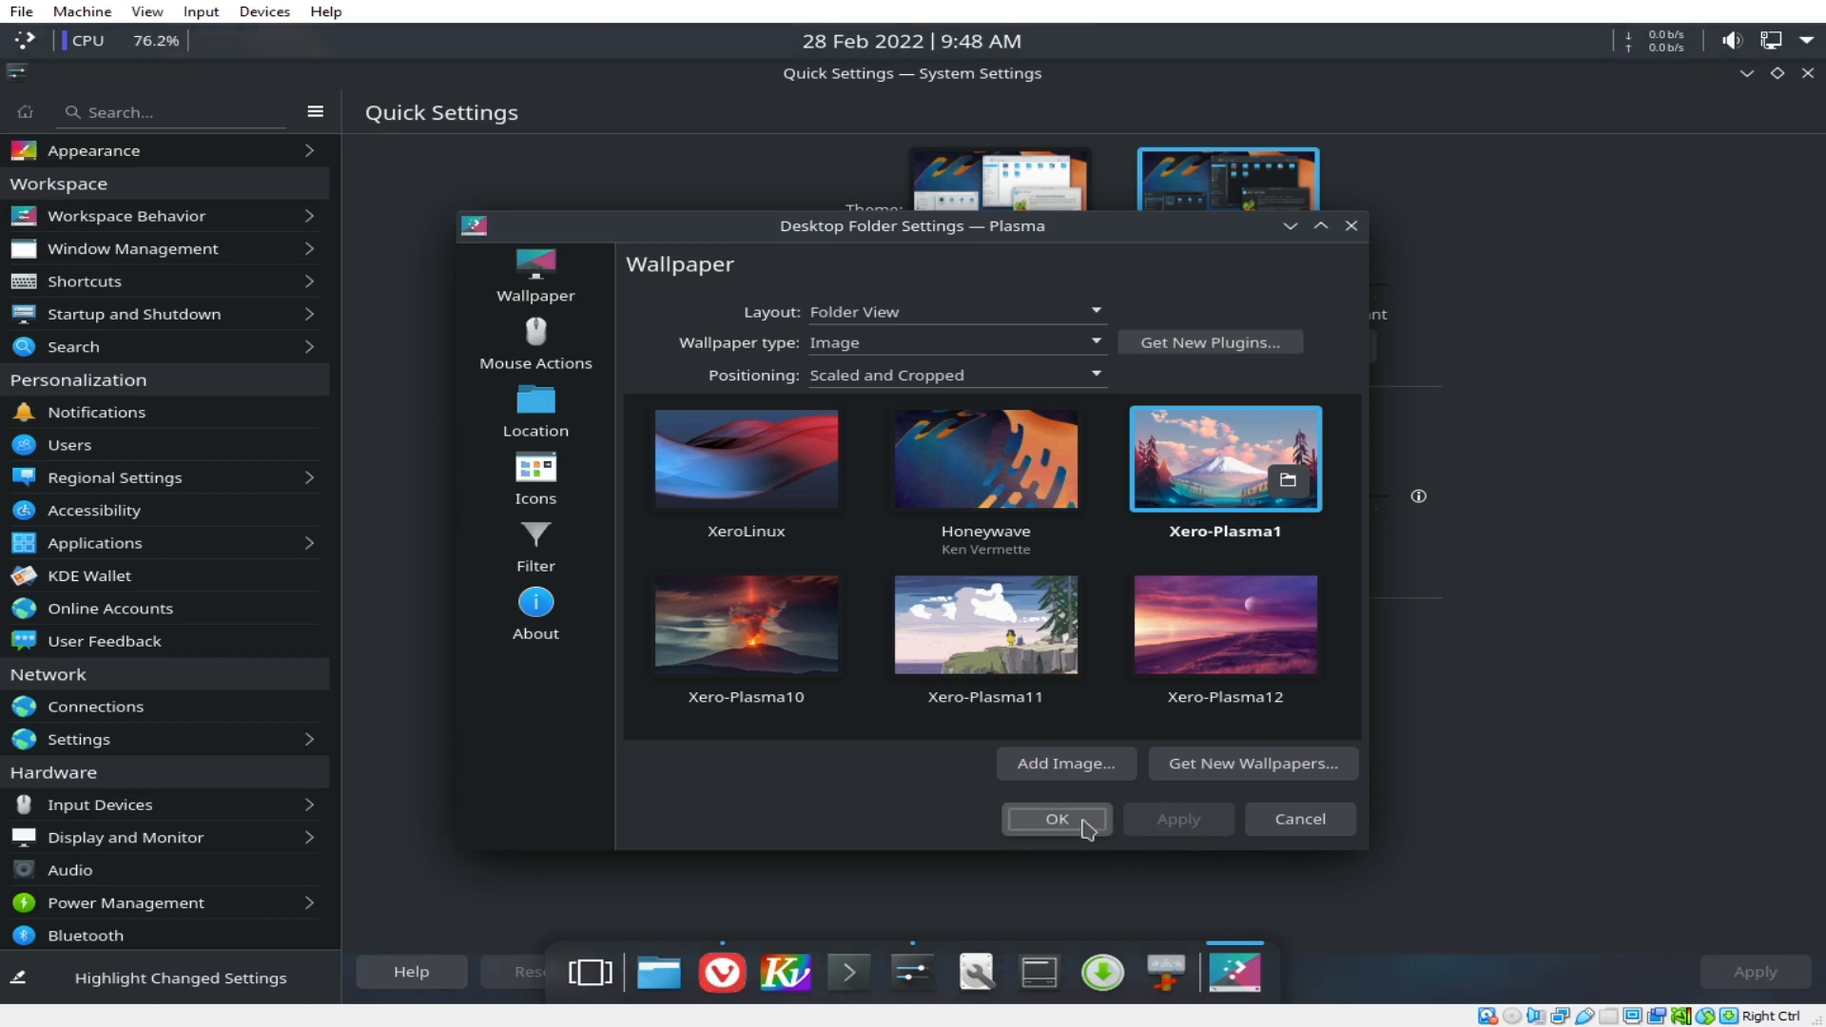
{"action": "left_click", "coordinate": [1746, 76]}
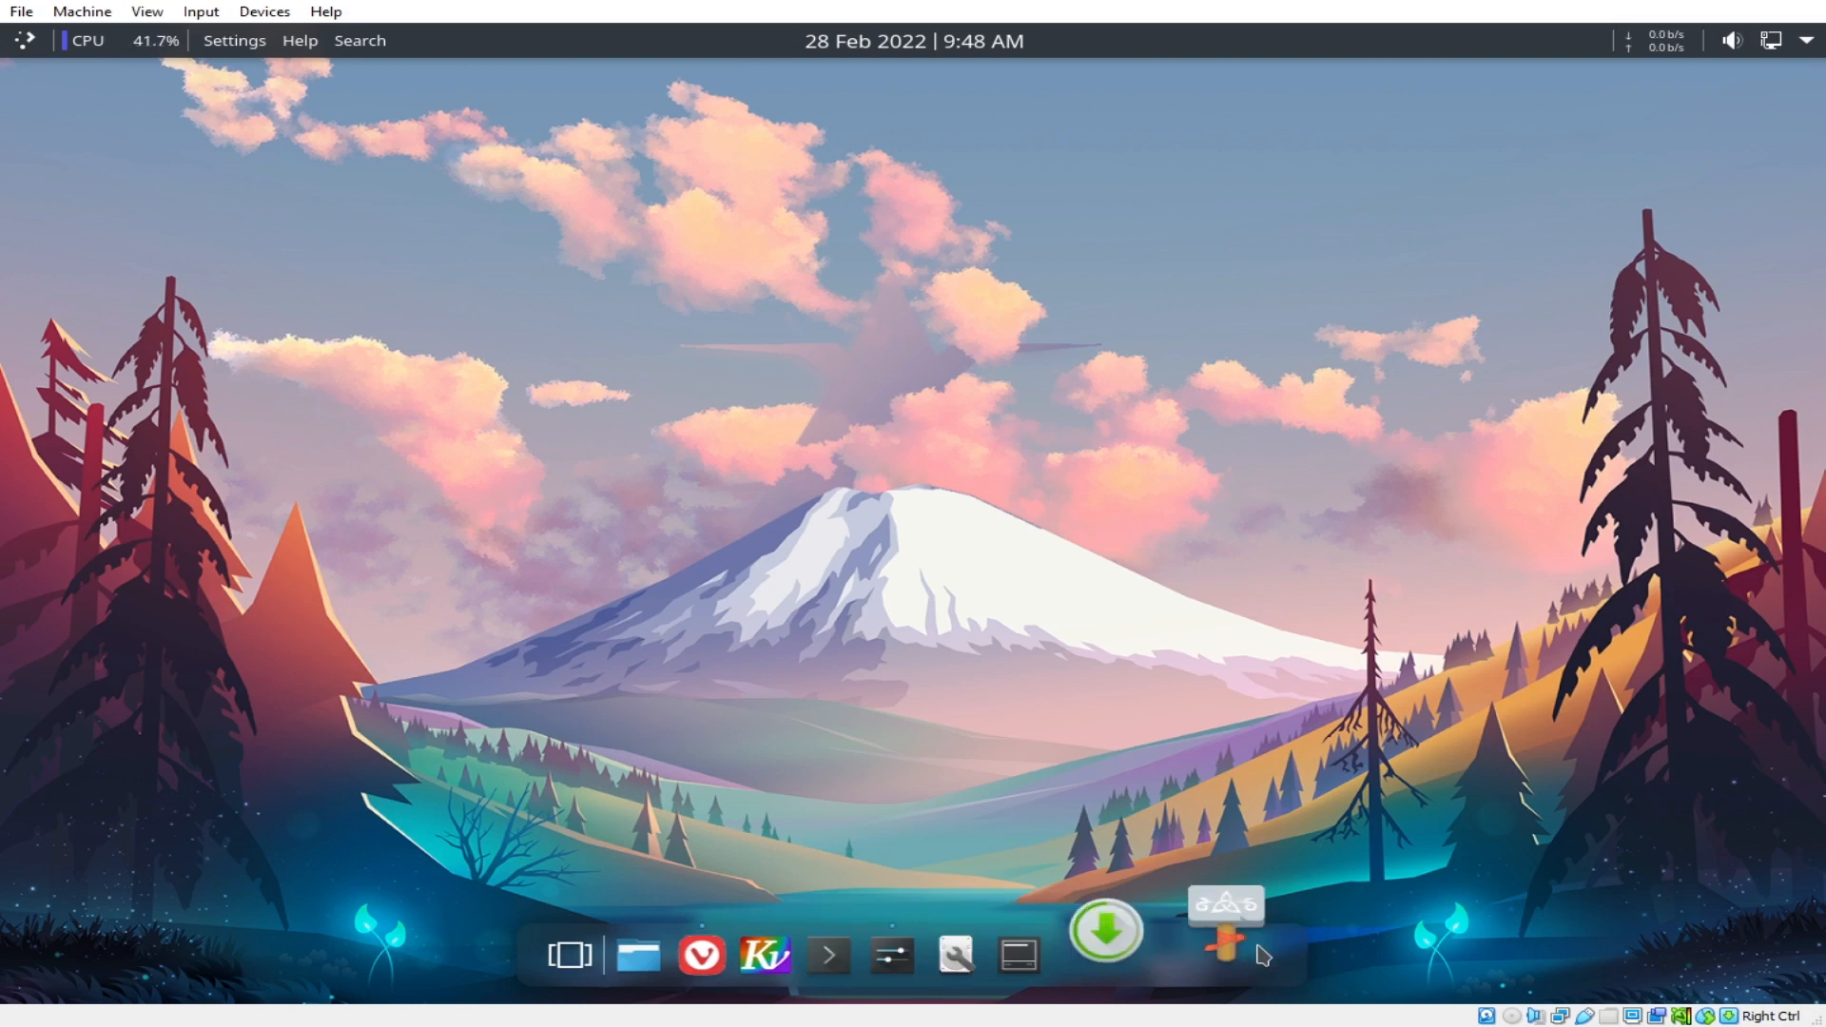
Open System Settings from the application launcher's Settings category.
{"action": "key", "text": "super"}
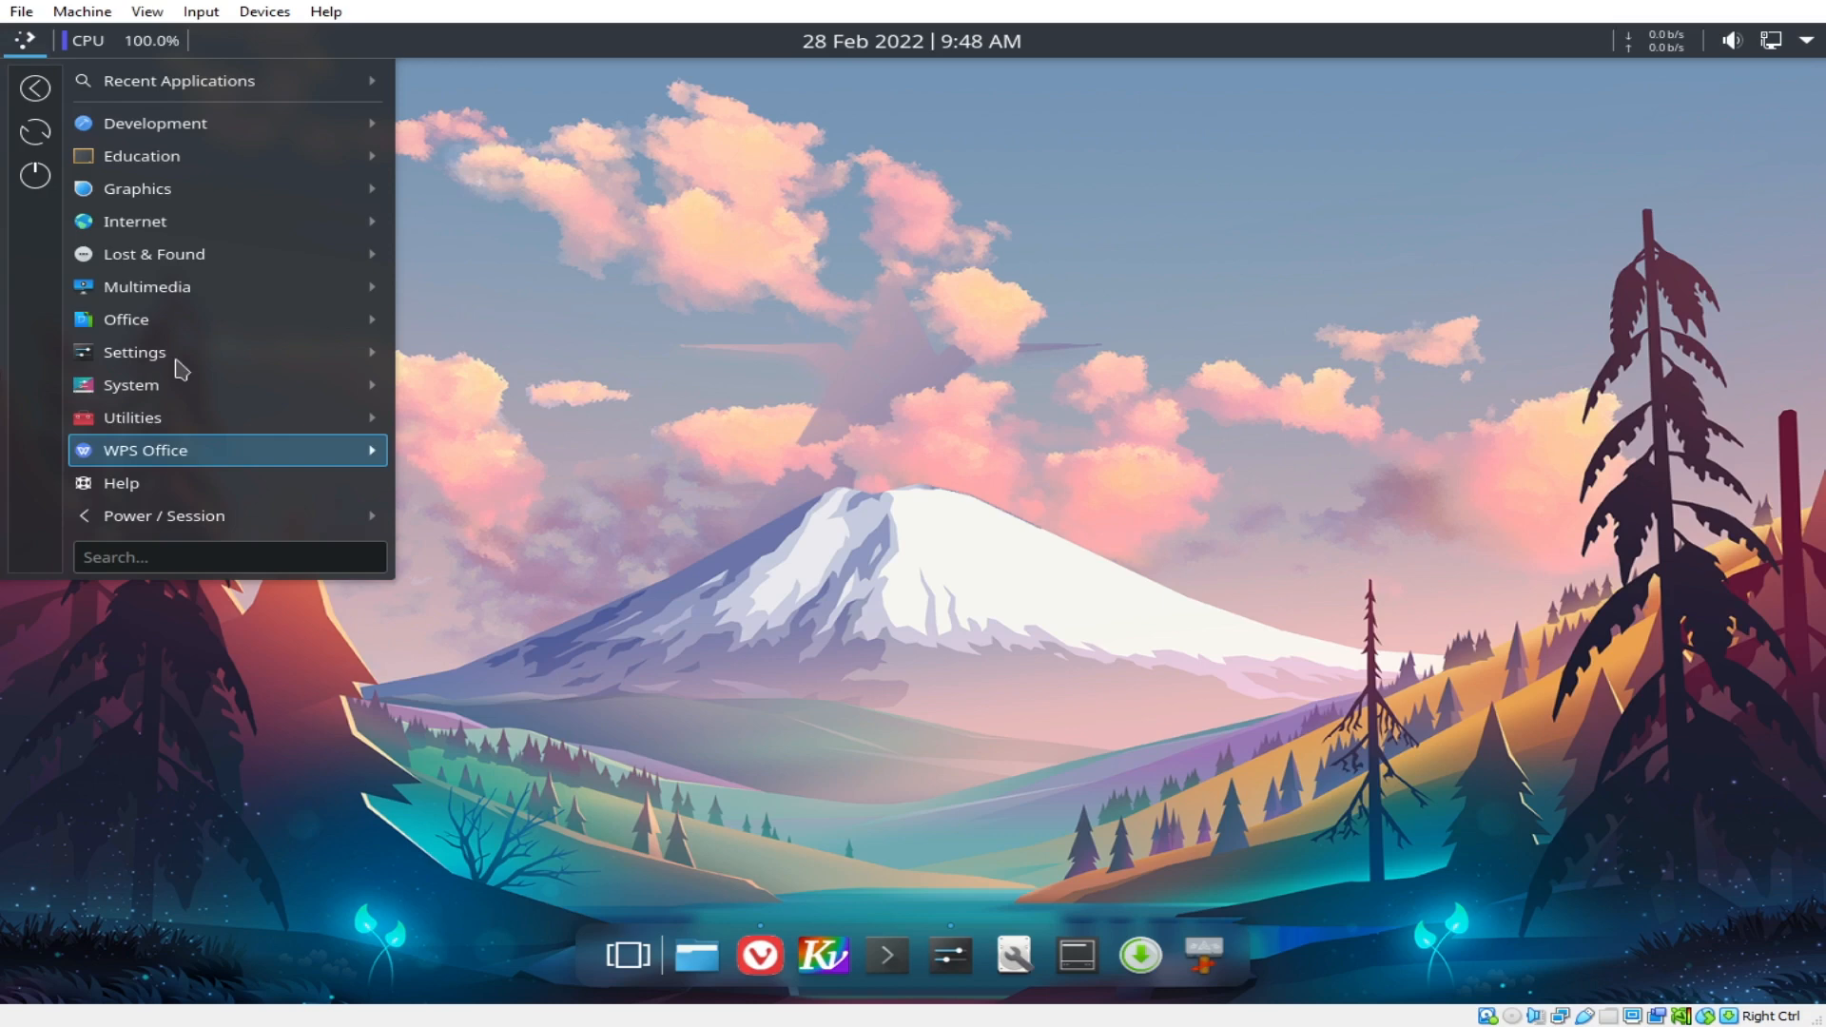
{"action": "mouse_move", "coordinate": [262, 380]}
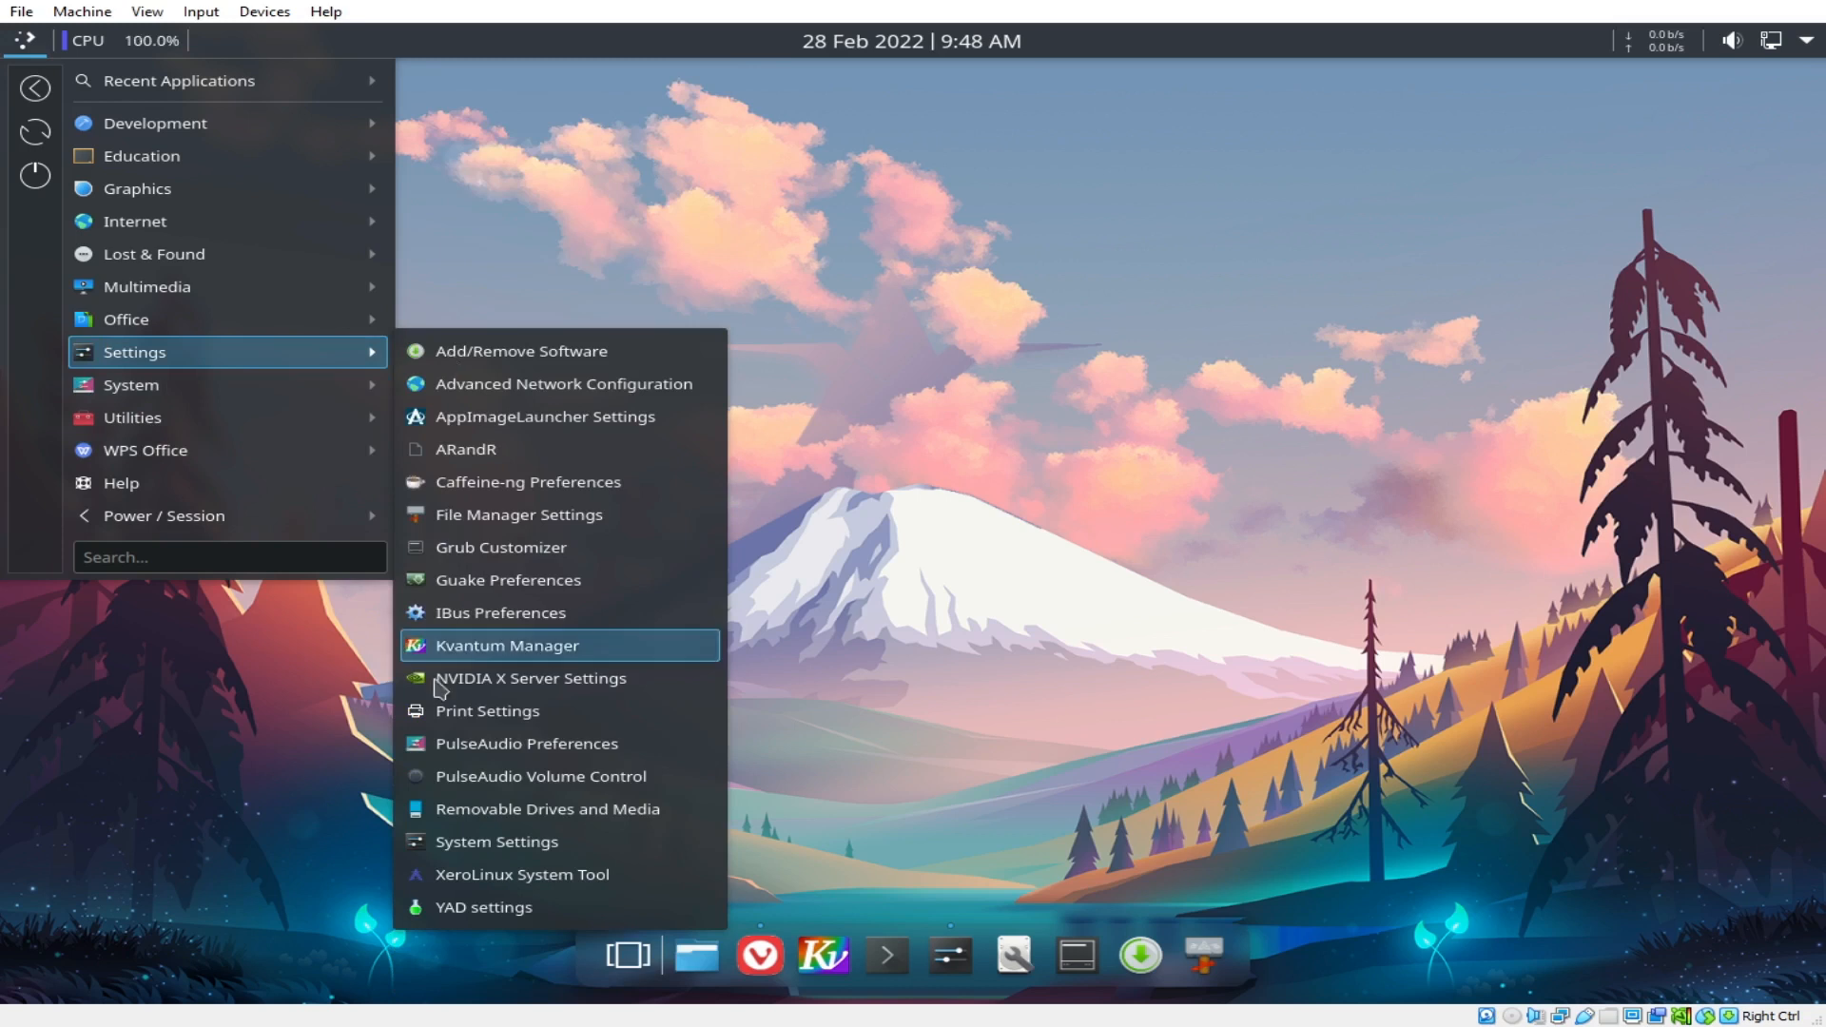
{"action": "left_click", "coordinate": [465, 843]}
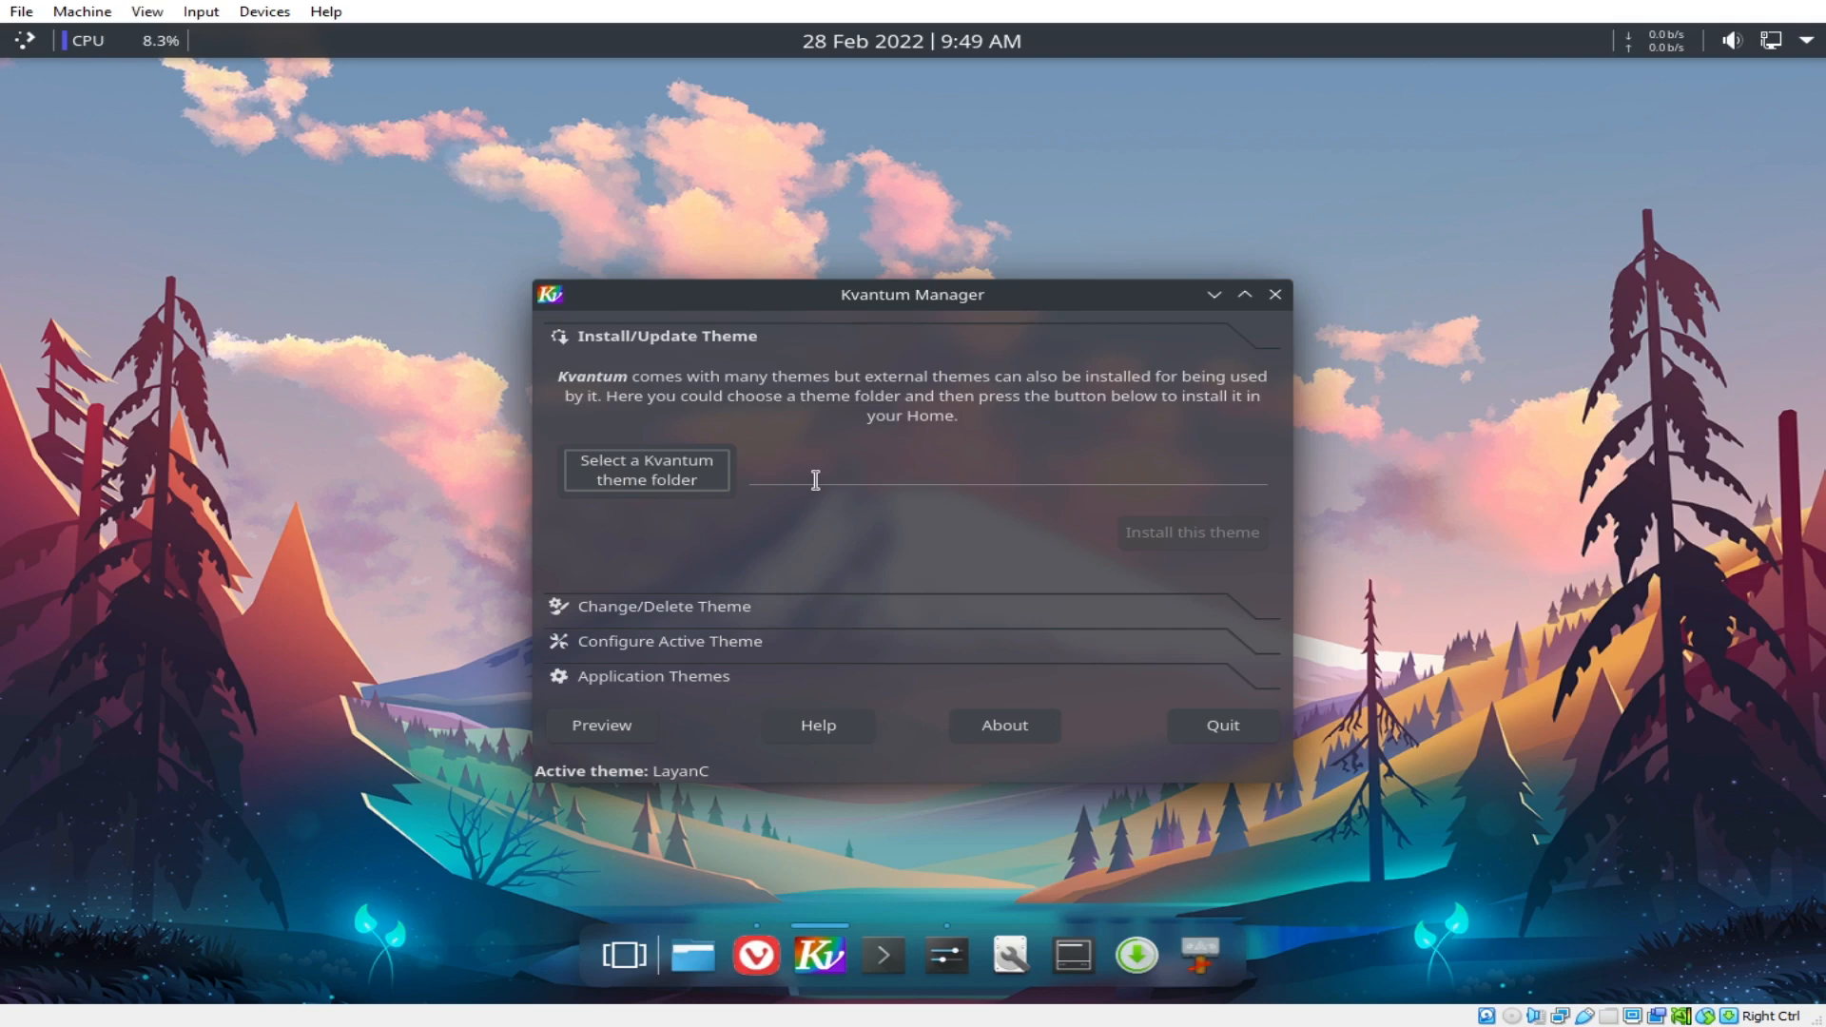
Review Kvantum Manager's Change/Delete Theme and Configure Active Theme sections and reposition its window.
{"action": "left_click", "coordinate": [664, 607]}
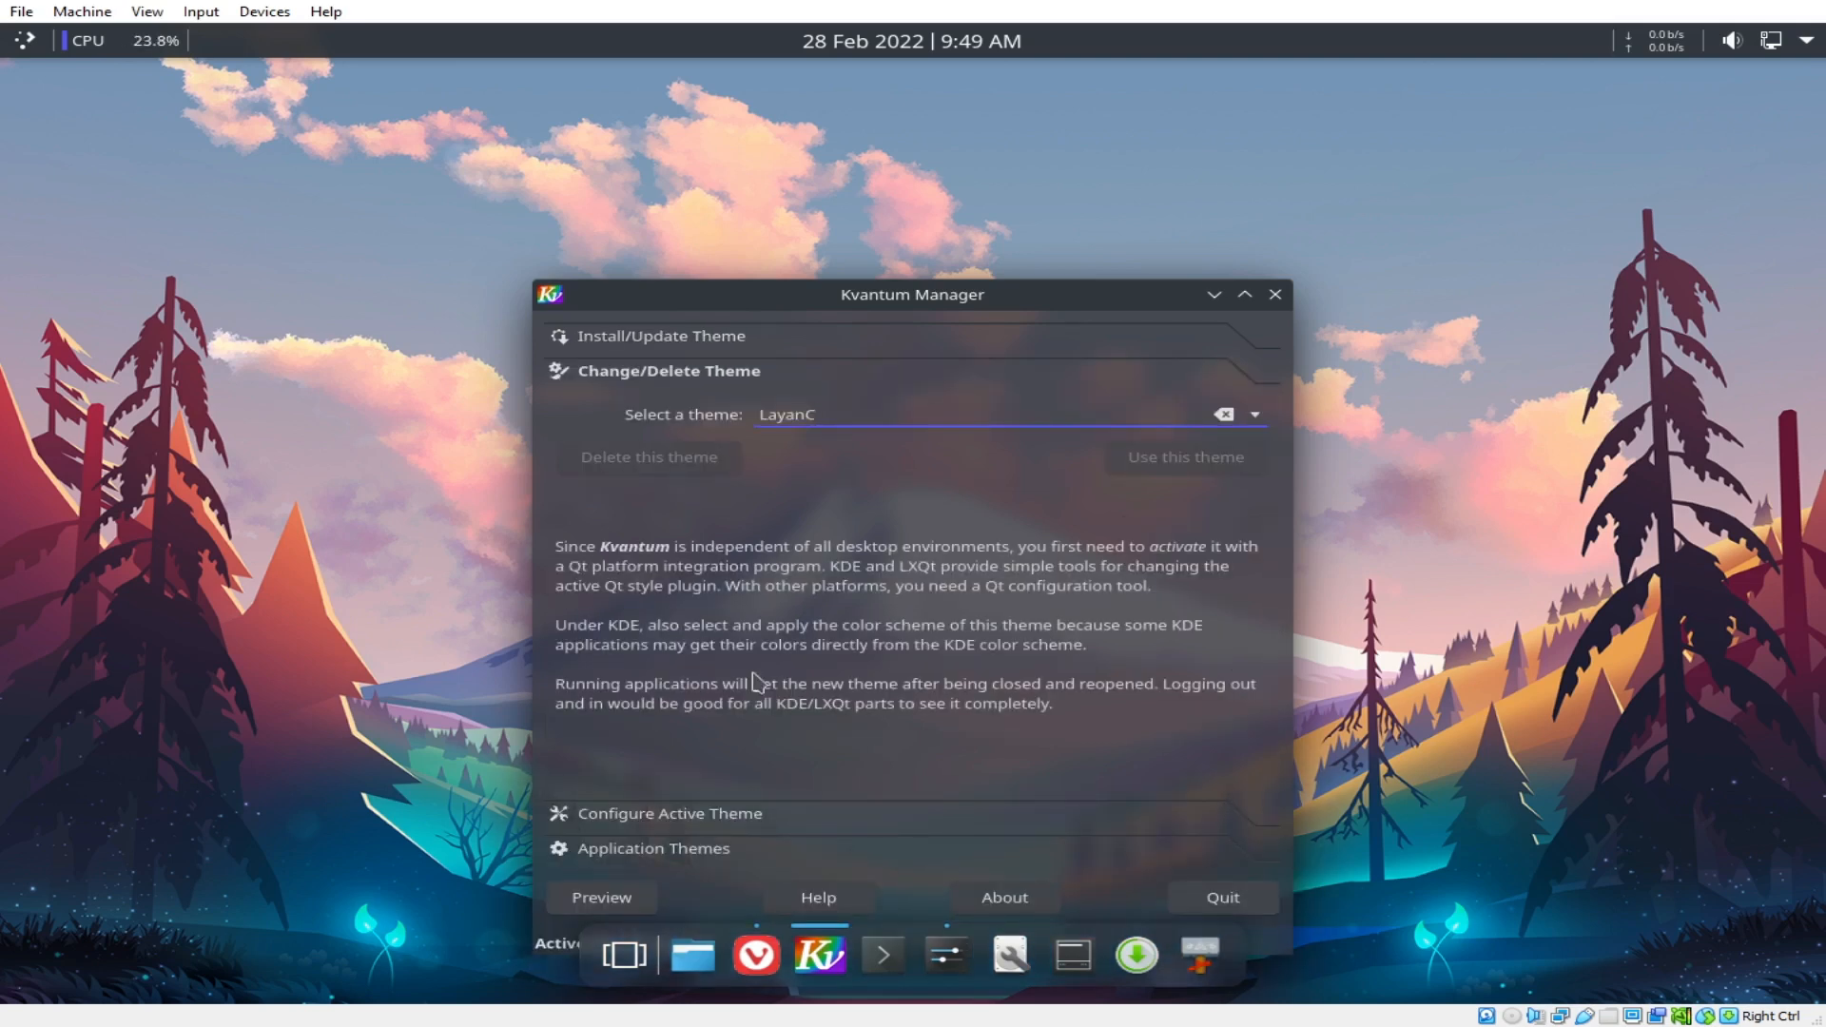
{"action": "left_click", "coordinate": [672, 814]}
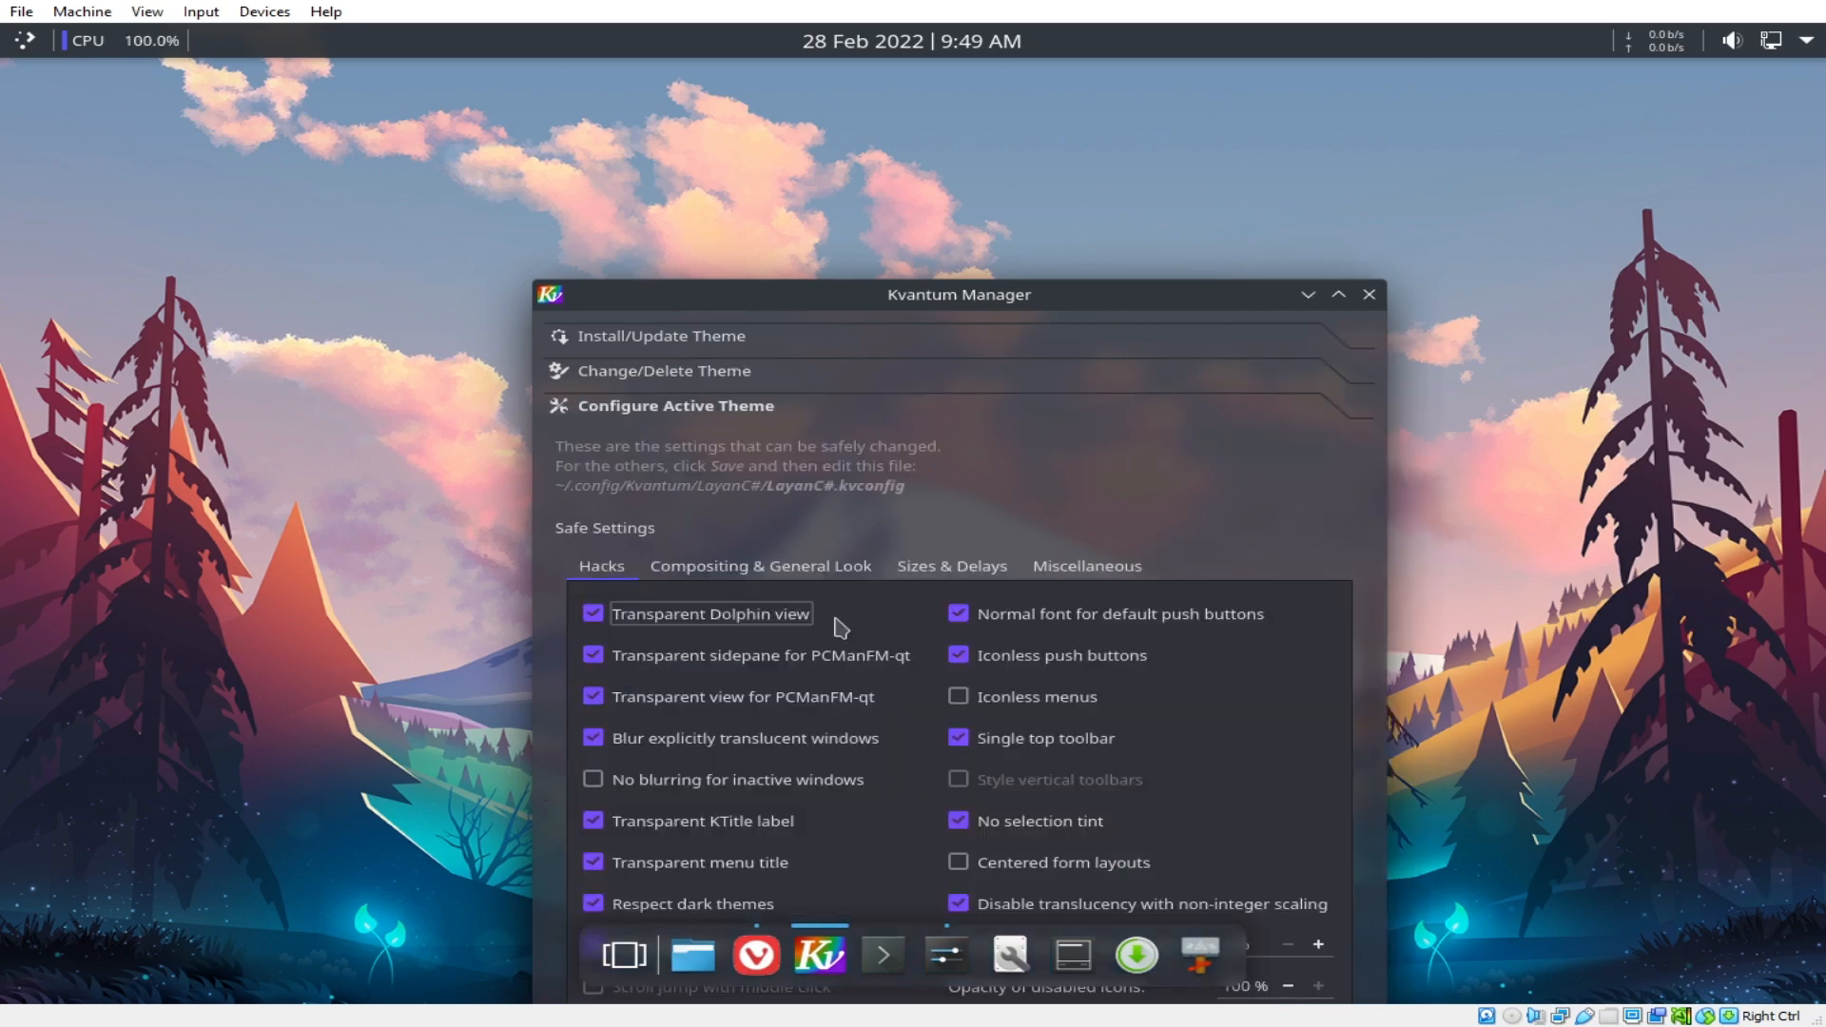
{"action": "left_click_drag", "start_coordinate": [1010, 300], "coordinate": [947, 170]}
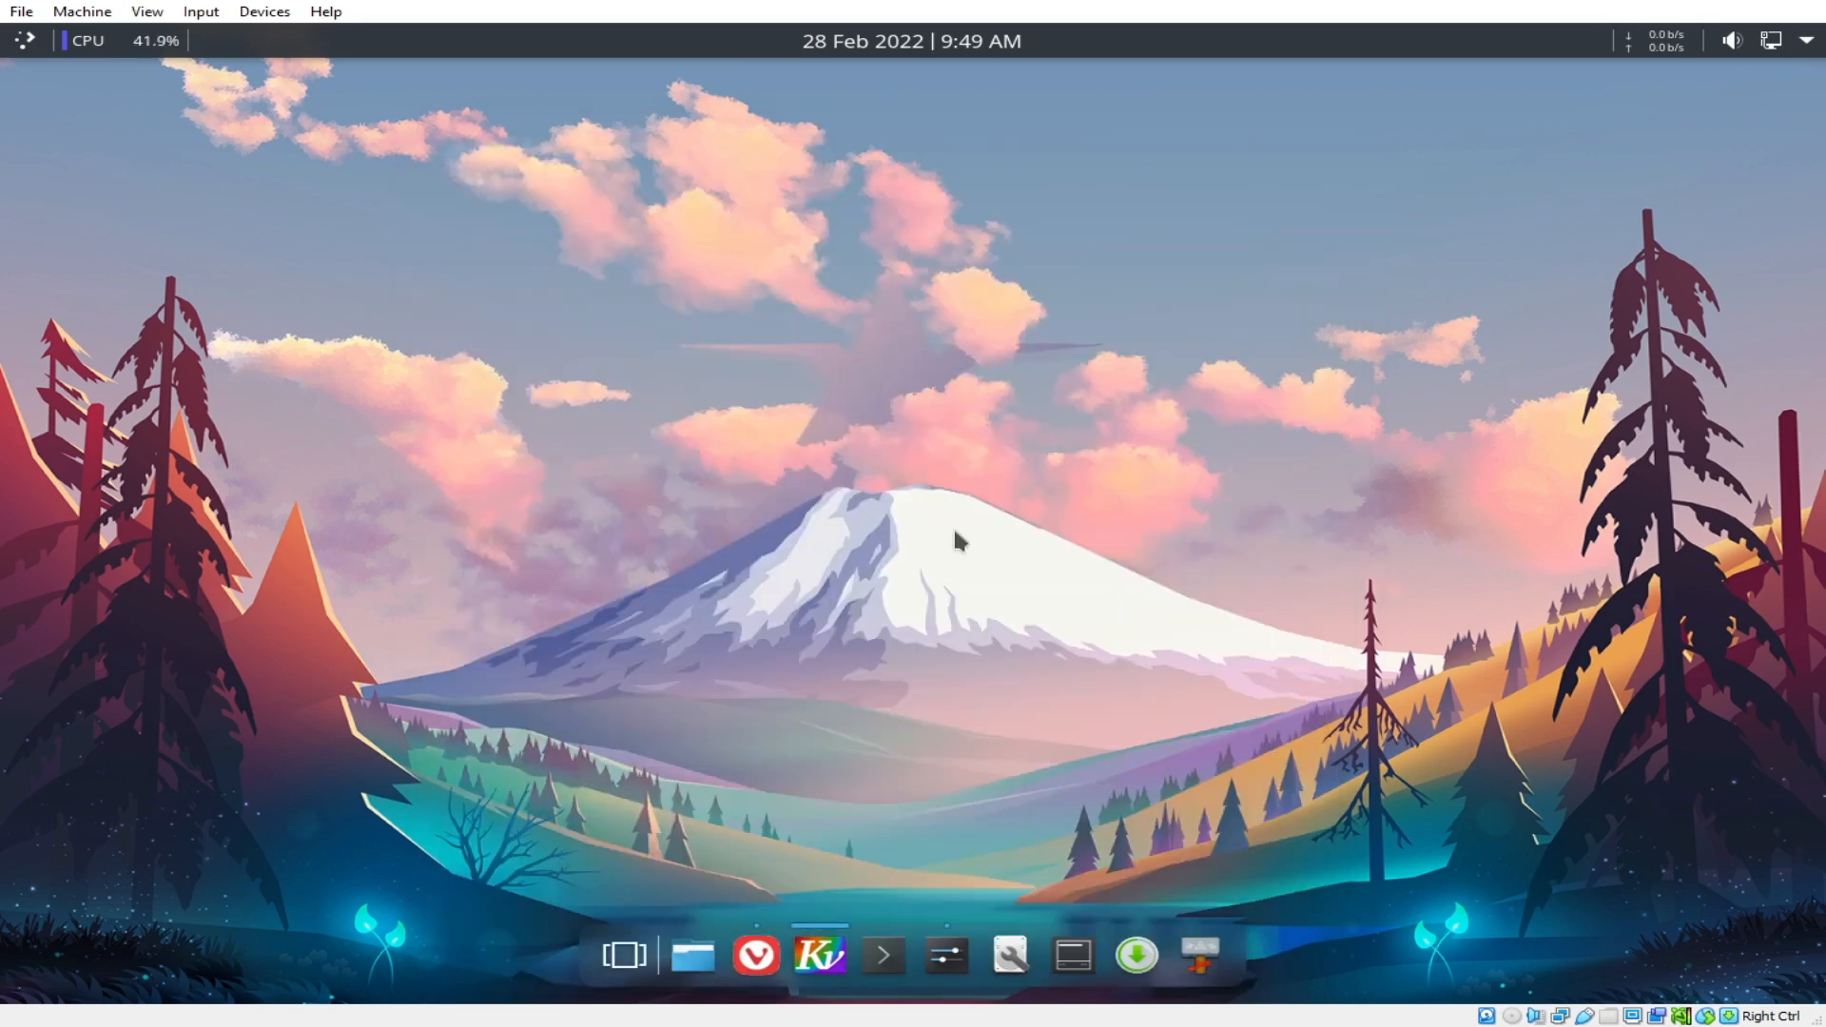
Switch to the Vivaldi browser, search for "gnome tools" in a new tab, and clear the address field.
{"action": "left_click", "coordinate": [832, 941]}
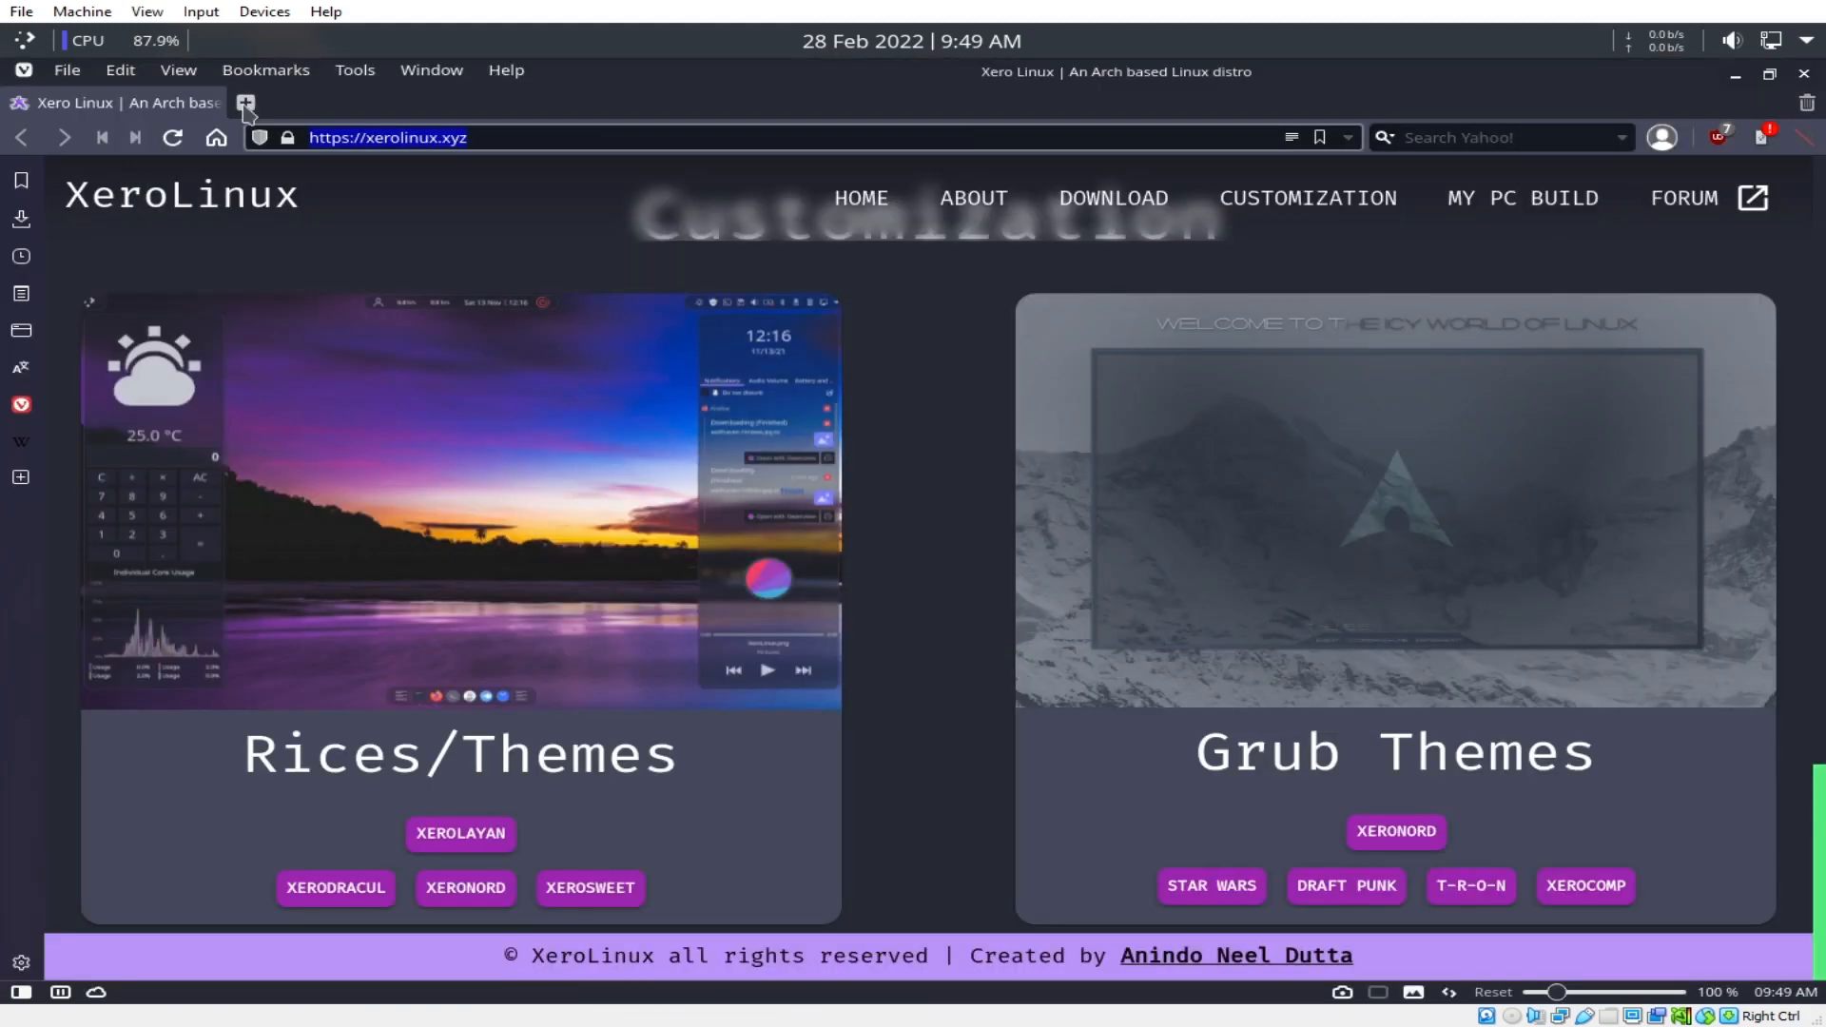
{"action": "left_click", "coordinate": [245, 103]}
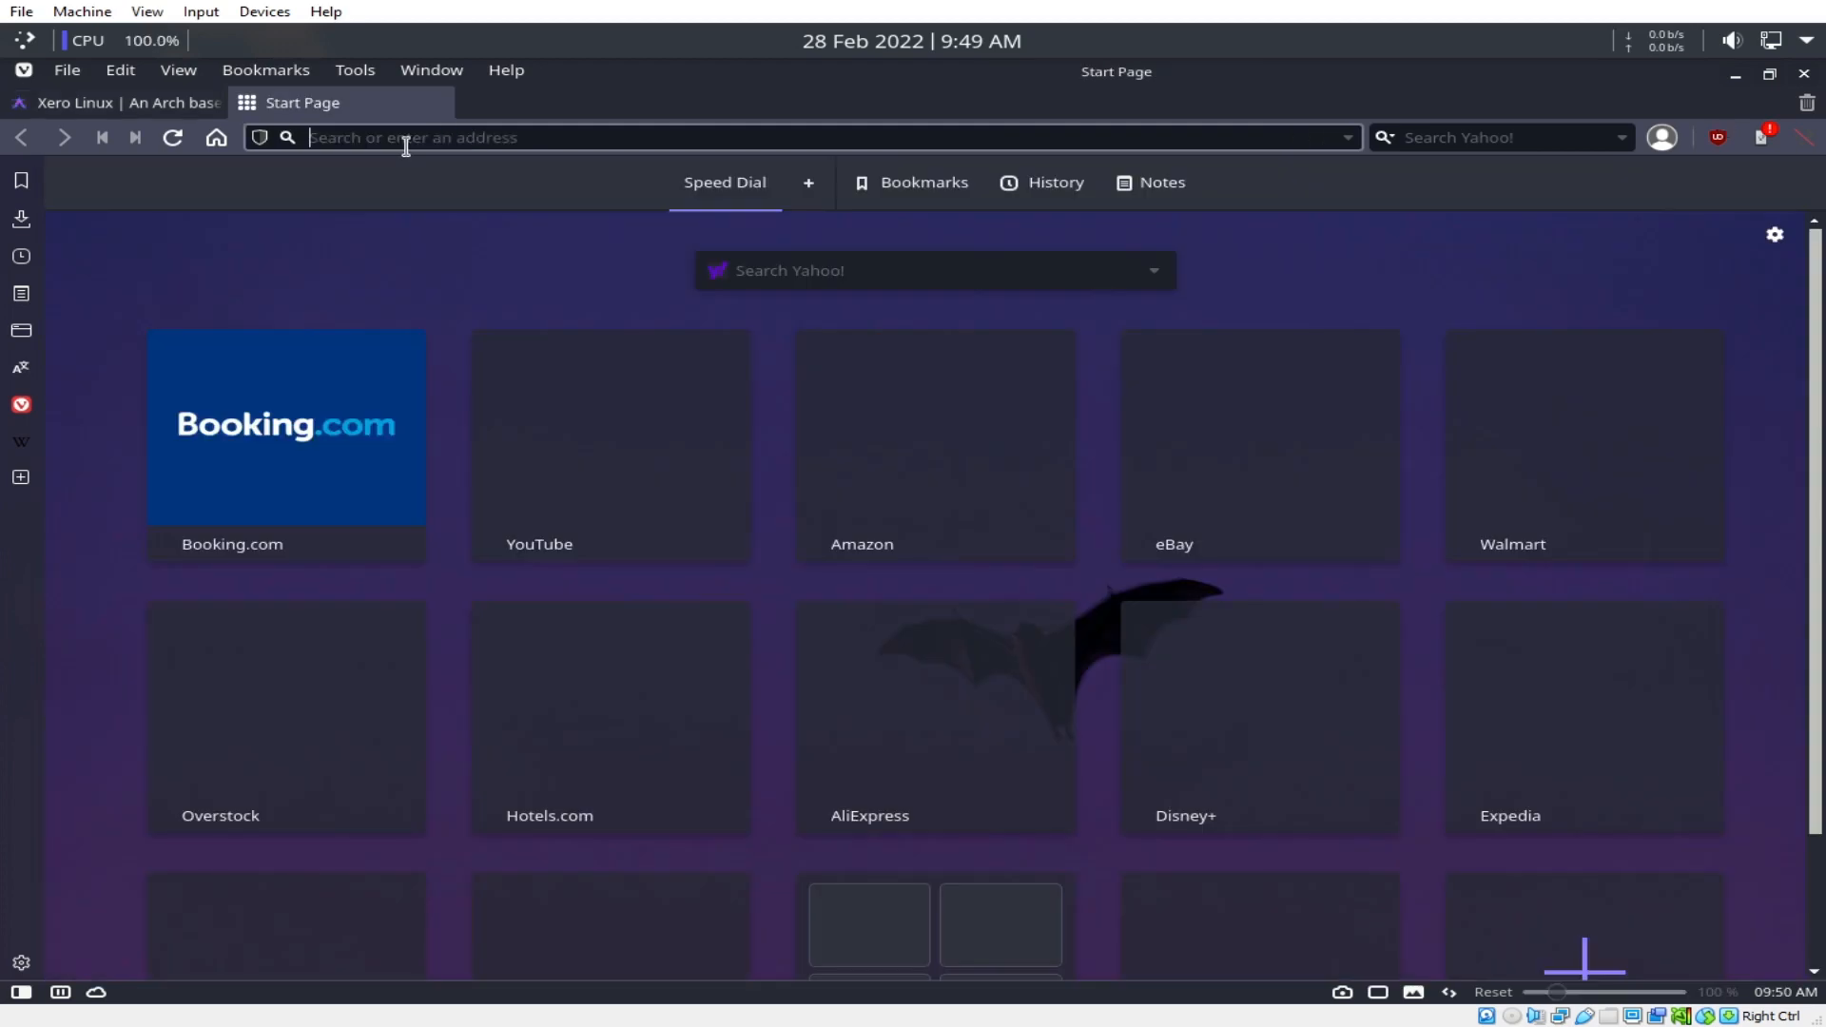
{"action": "type", "text": "gnome tools"}
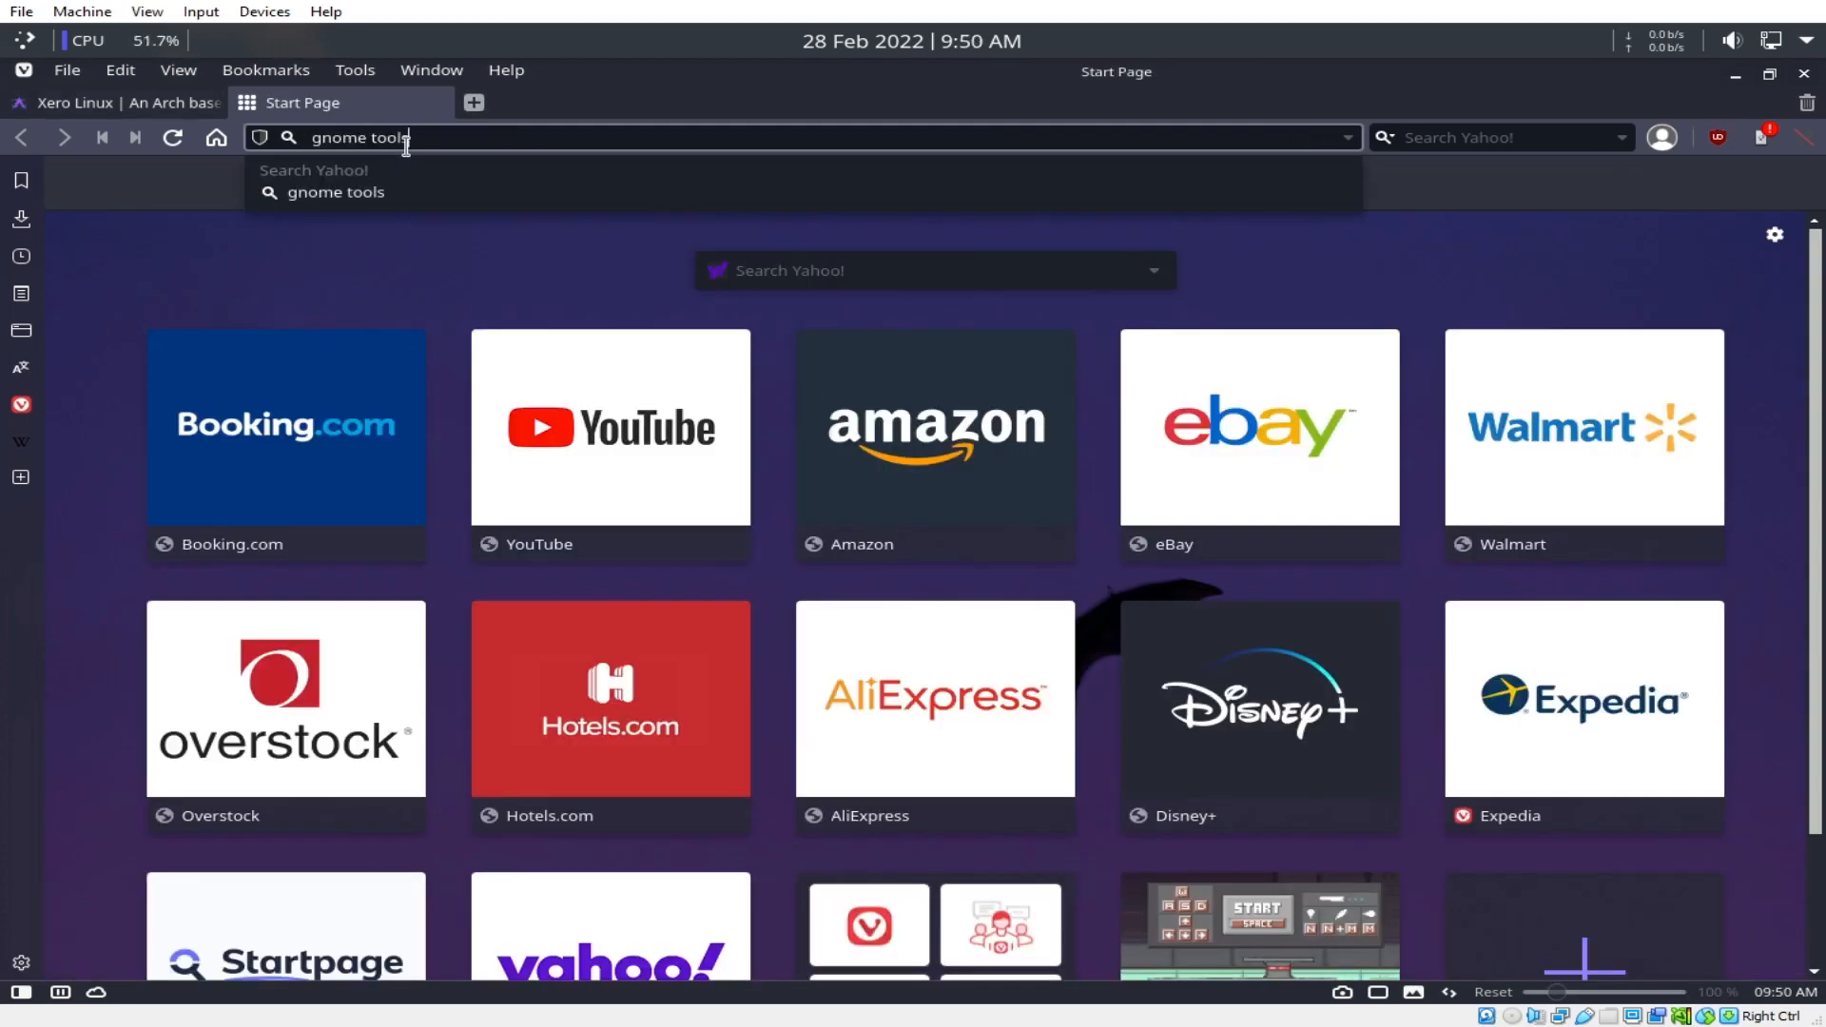
{"action": "key", "text": "Return"}
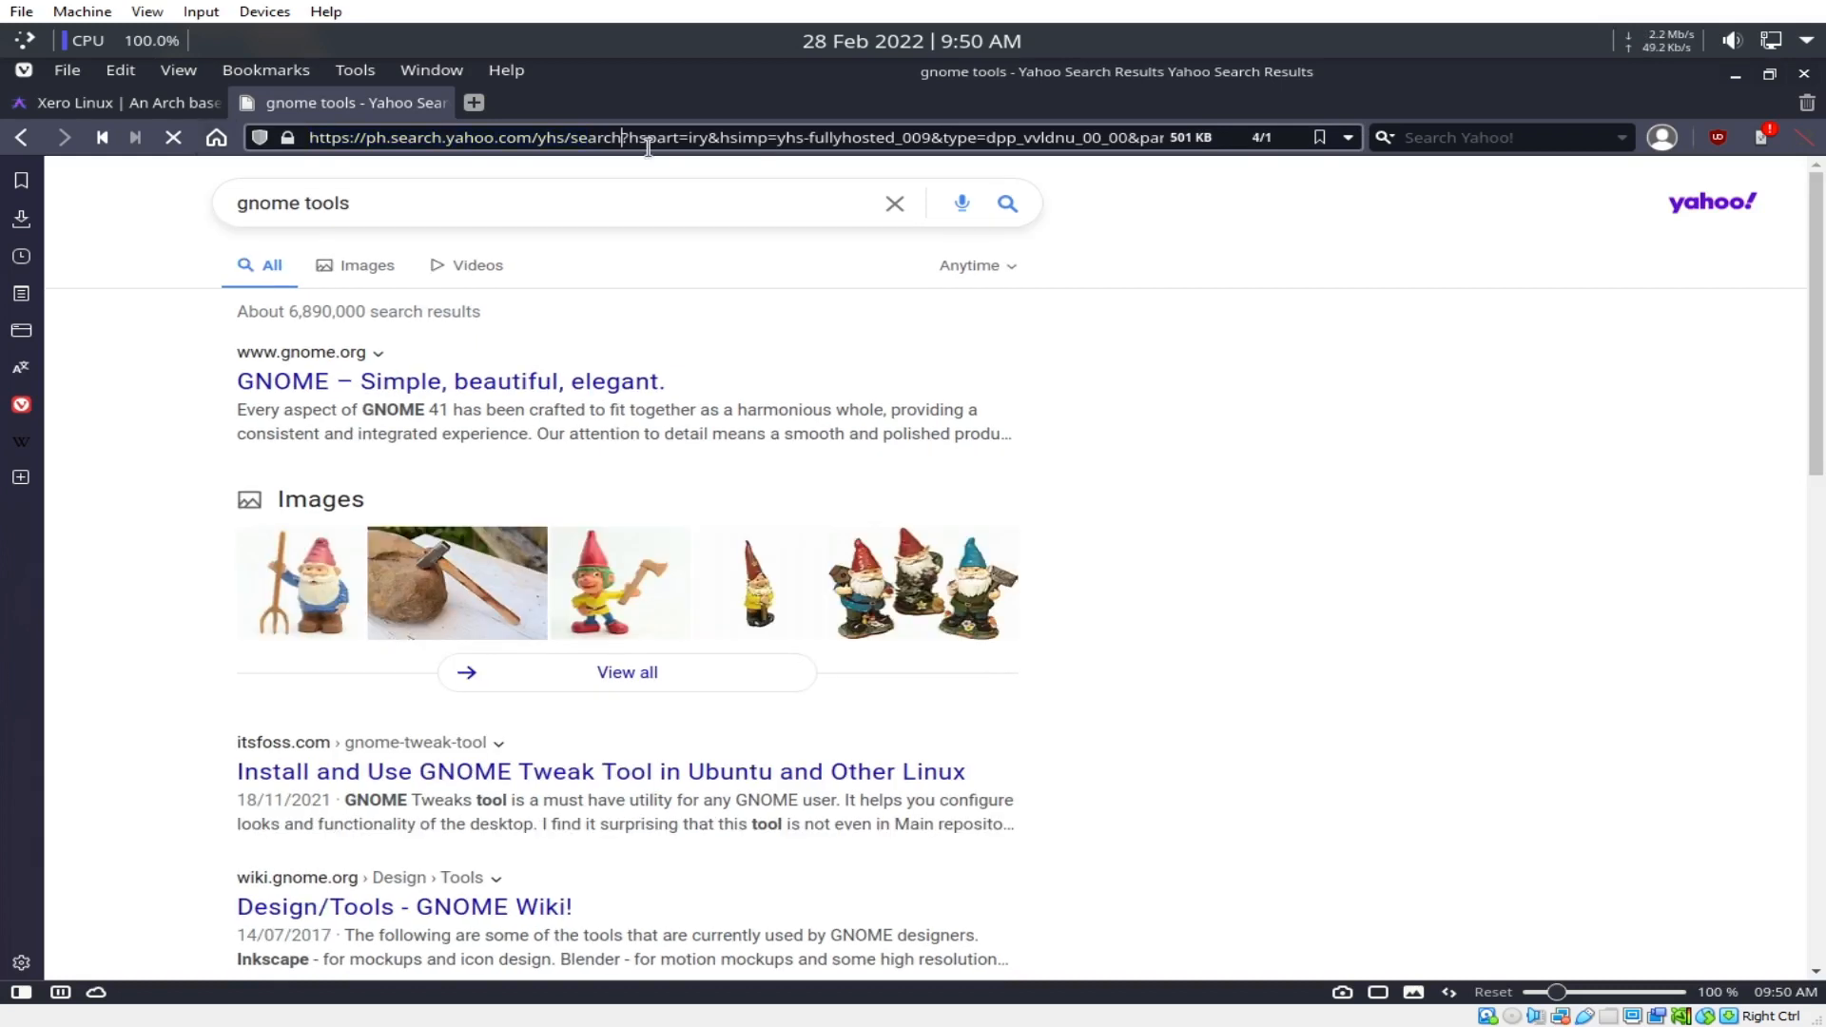
{"action": "key", "text": "ctrl+a"}
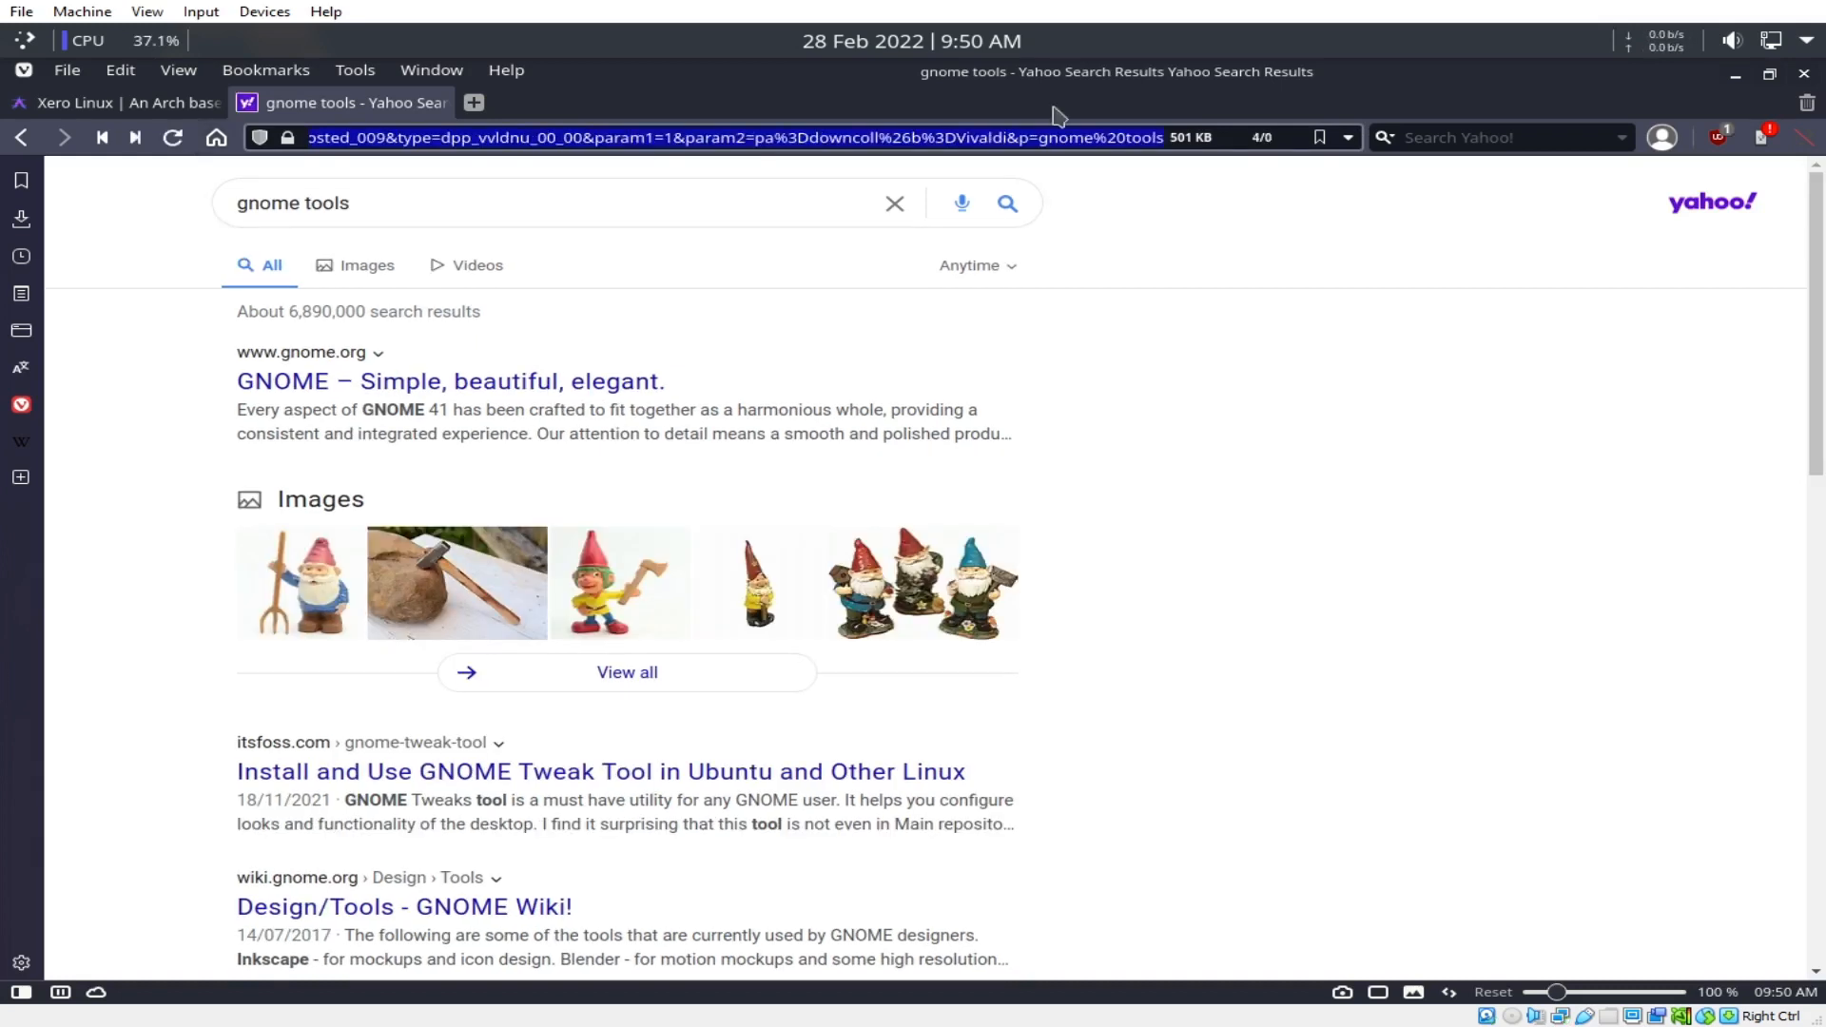
{"action": "key", "text": "BackSpace"}
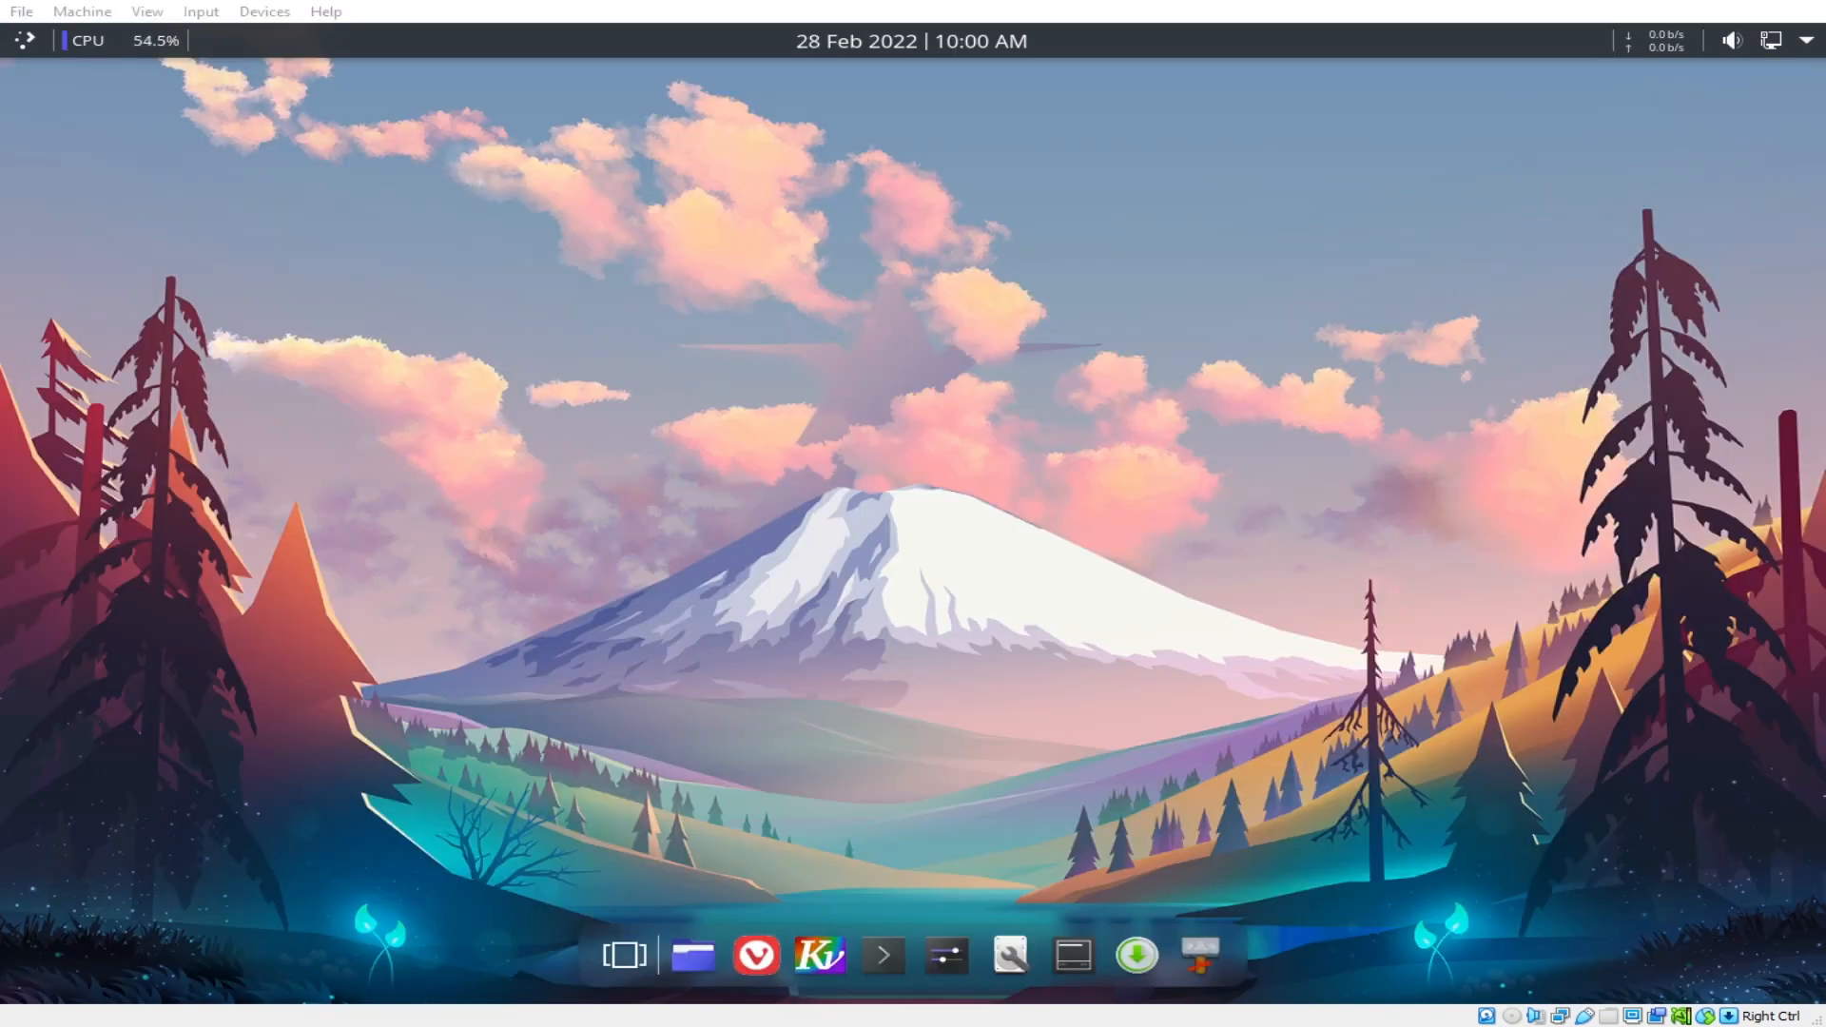
Look over the desktop's context menu and the applications in the launcher's System and Utilities categories.
{"action": "right_click", "coordinate": [453, 302]}
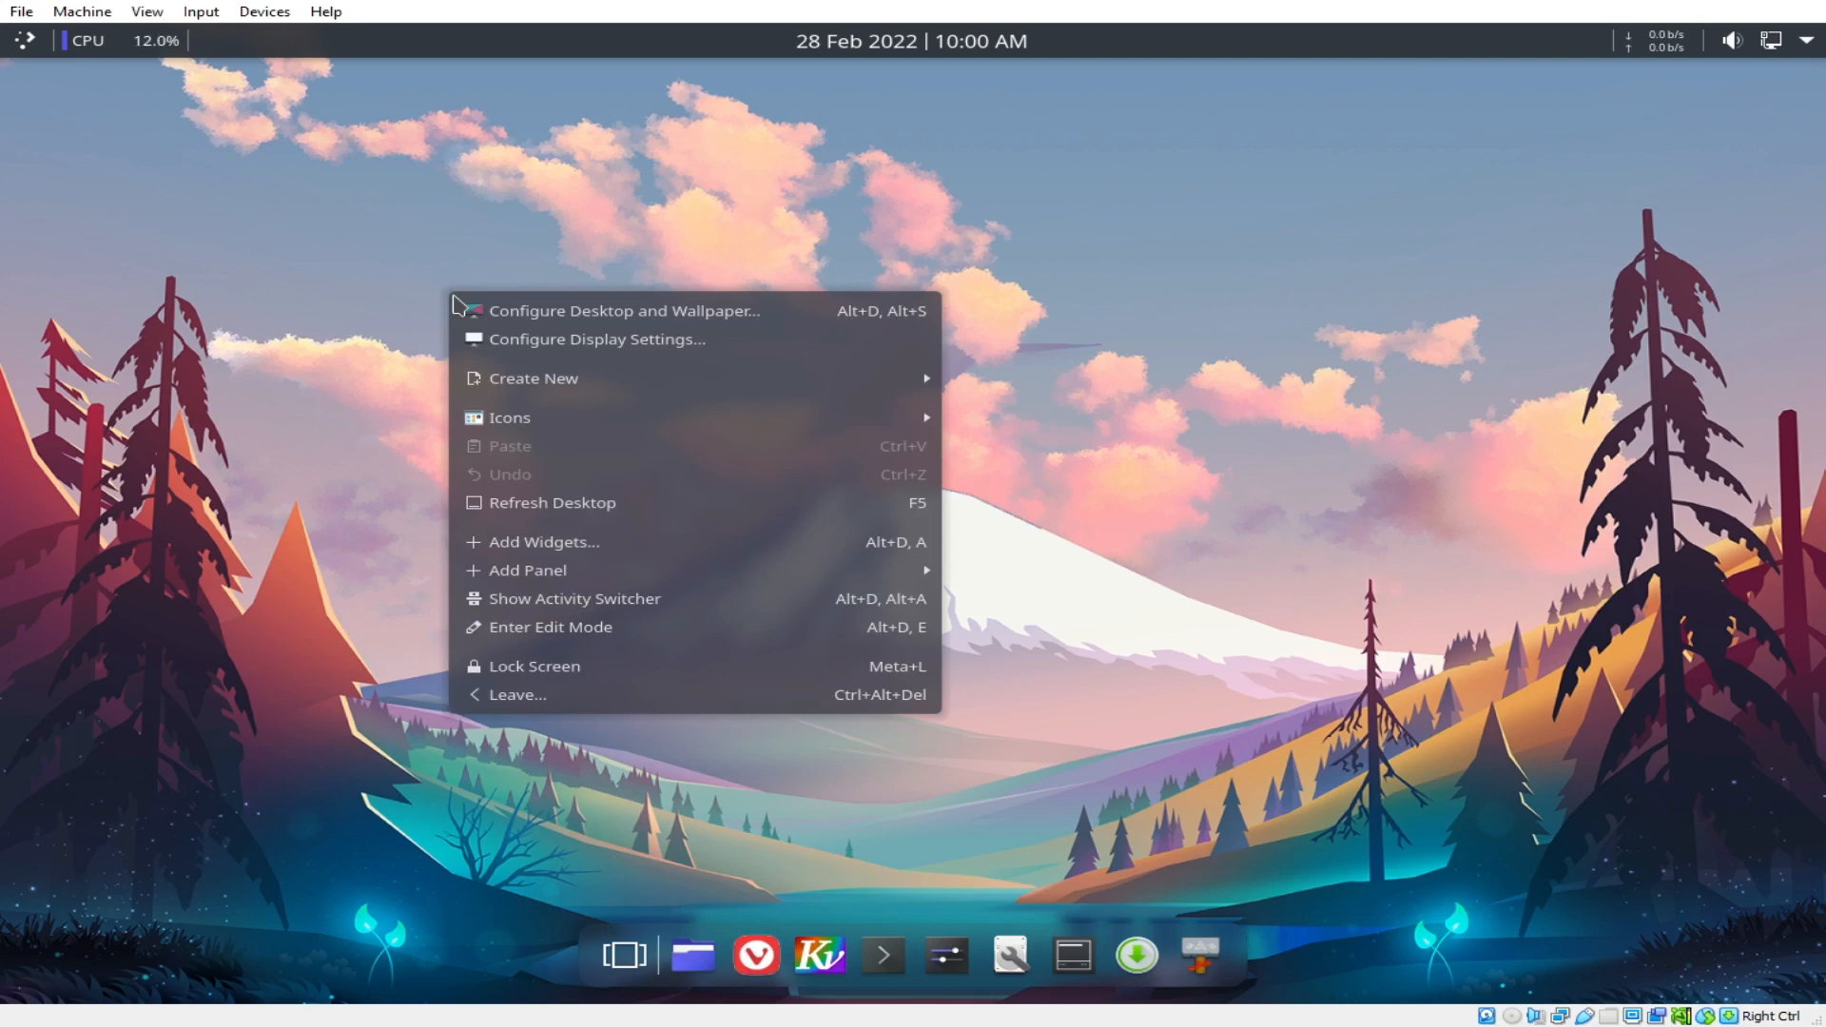
{"action": "left_click", "coordinate": [198, 345]}
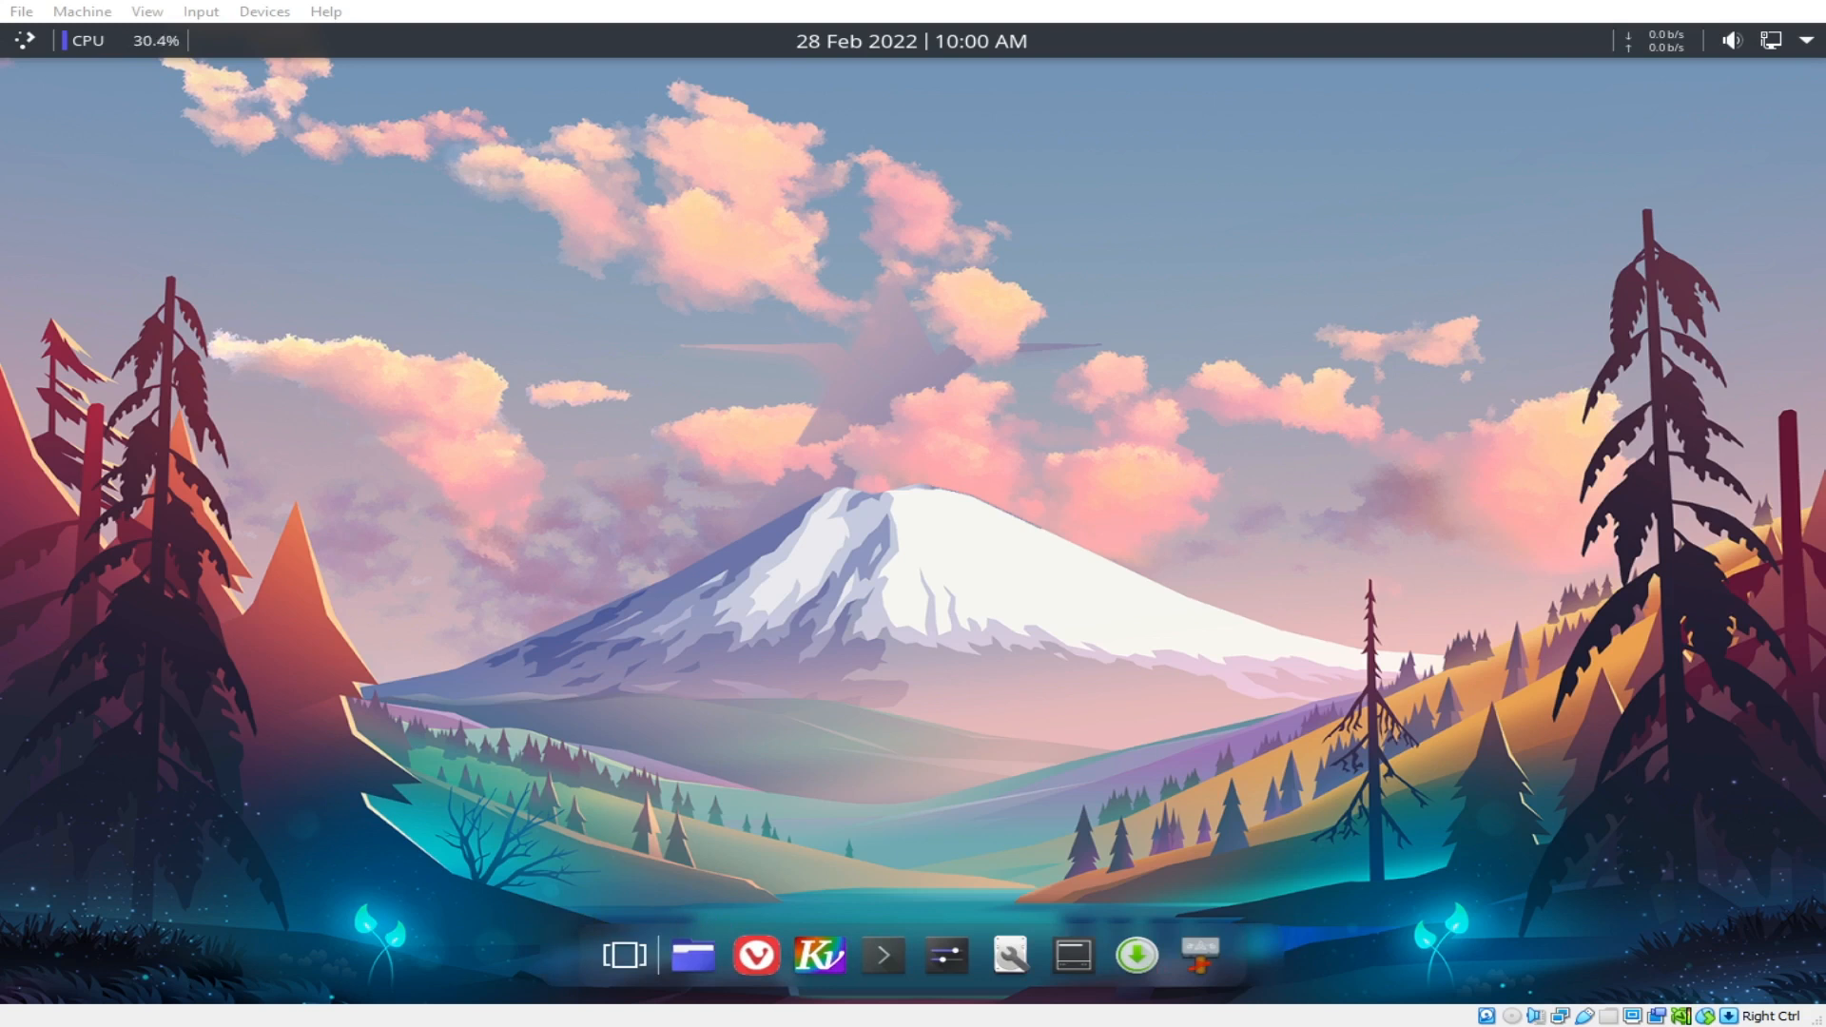
{"action": "left_click", "coordinate": [31, 41]}
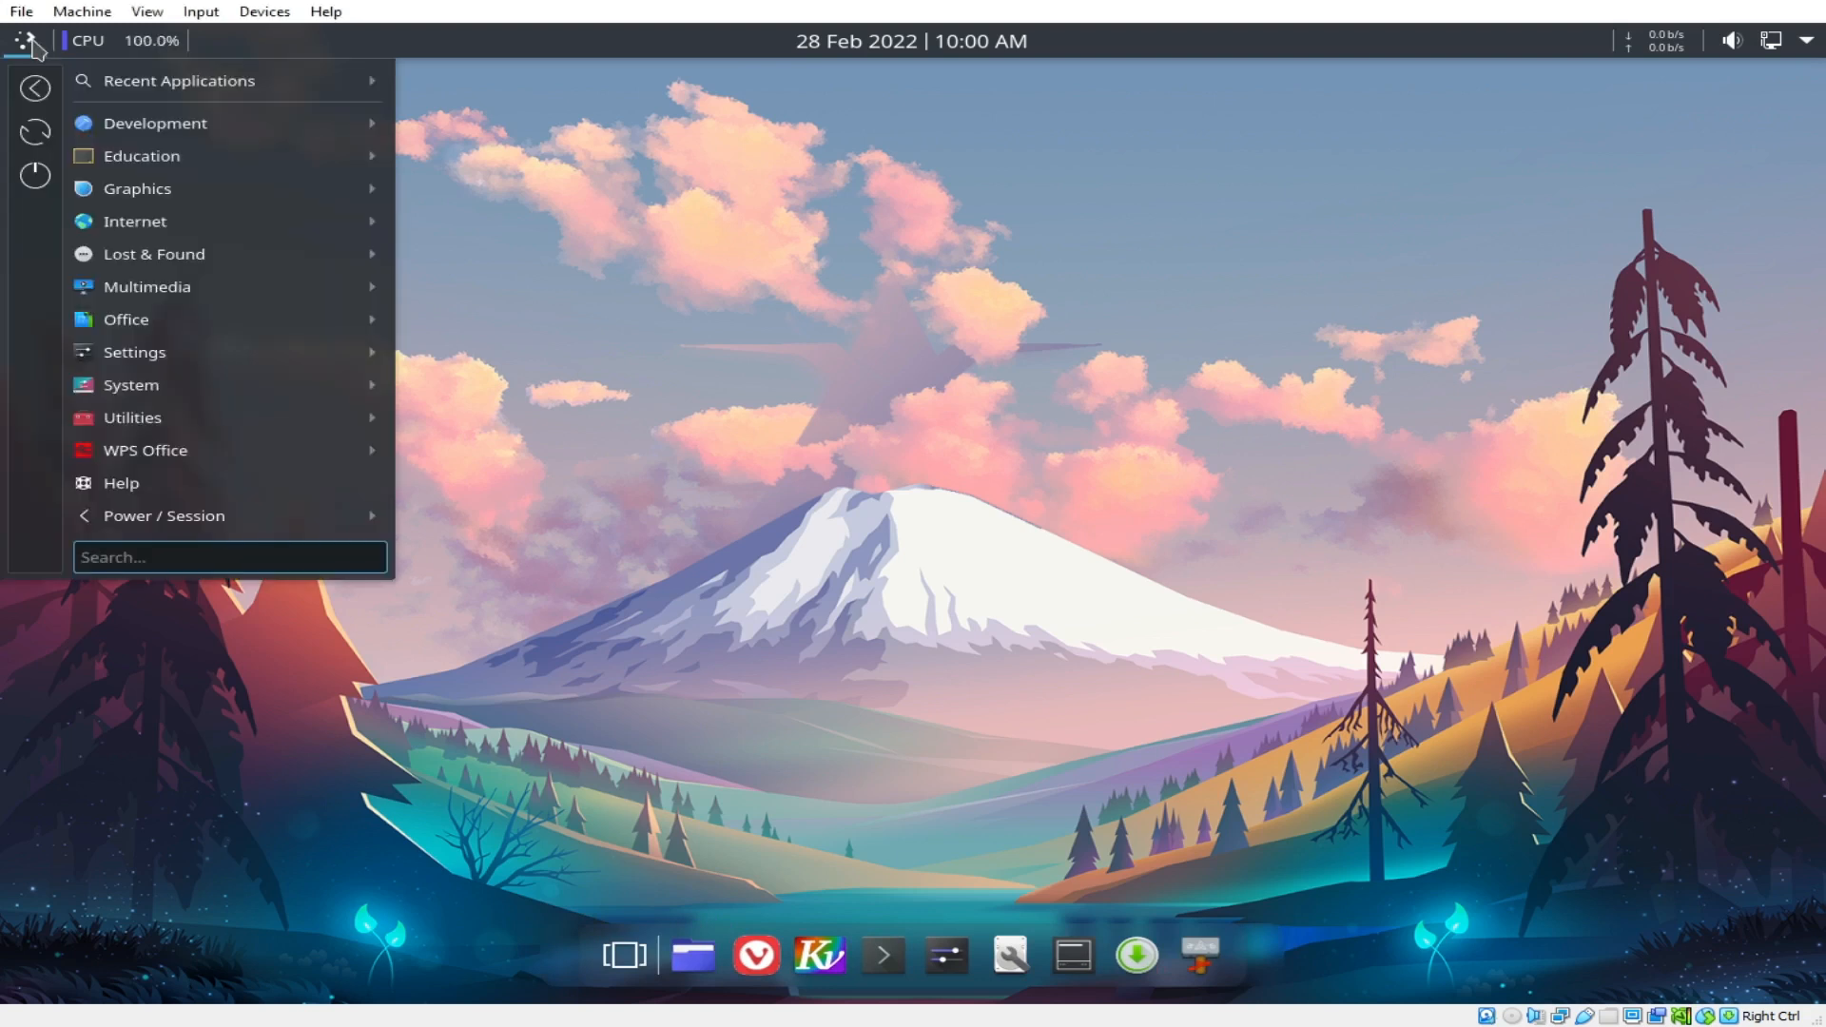
{"action": "mouse_move", "coordinate": [147, 375]}
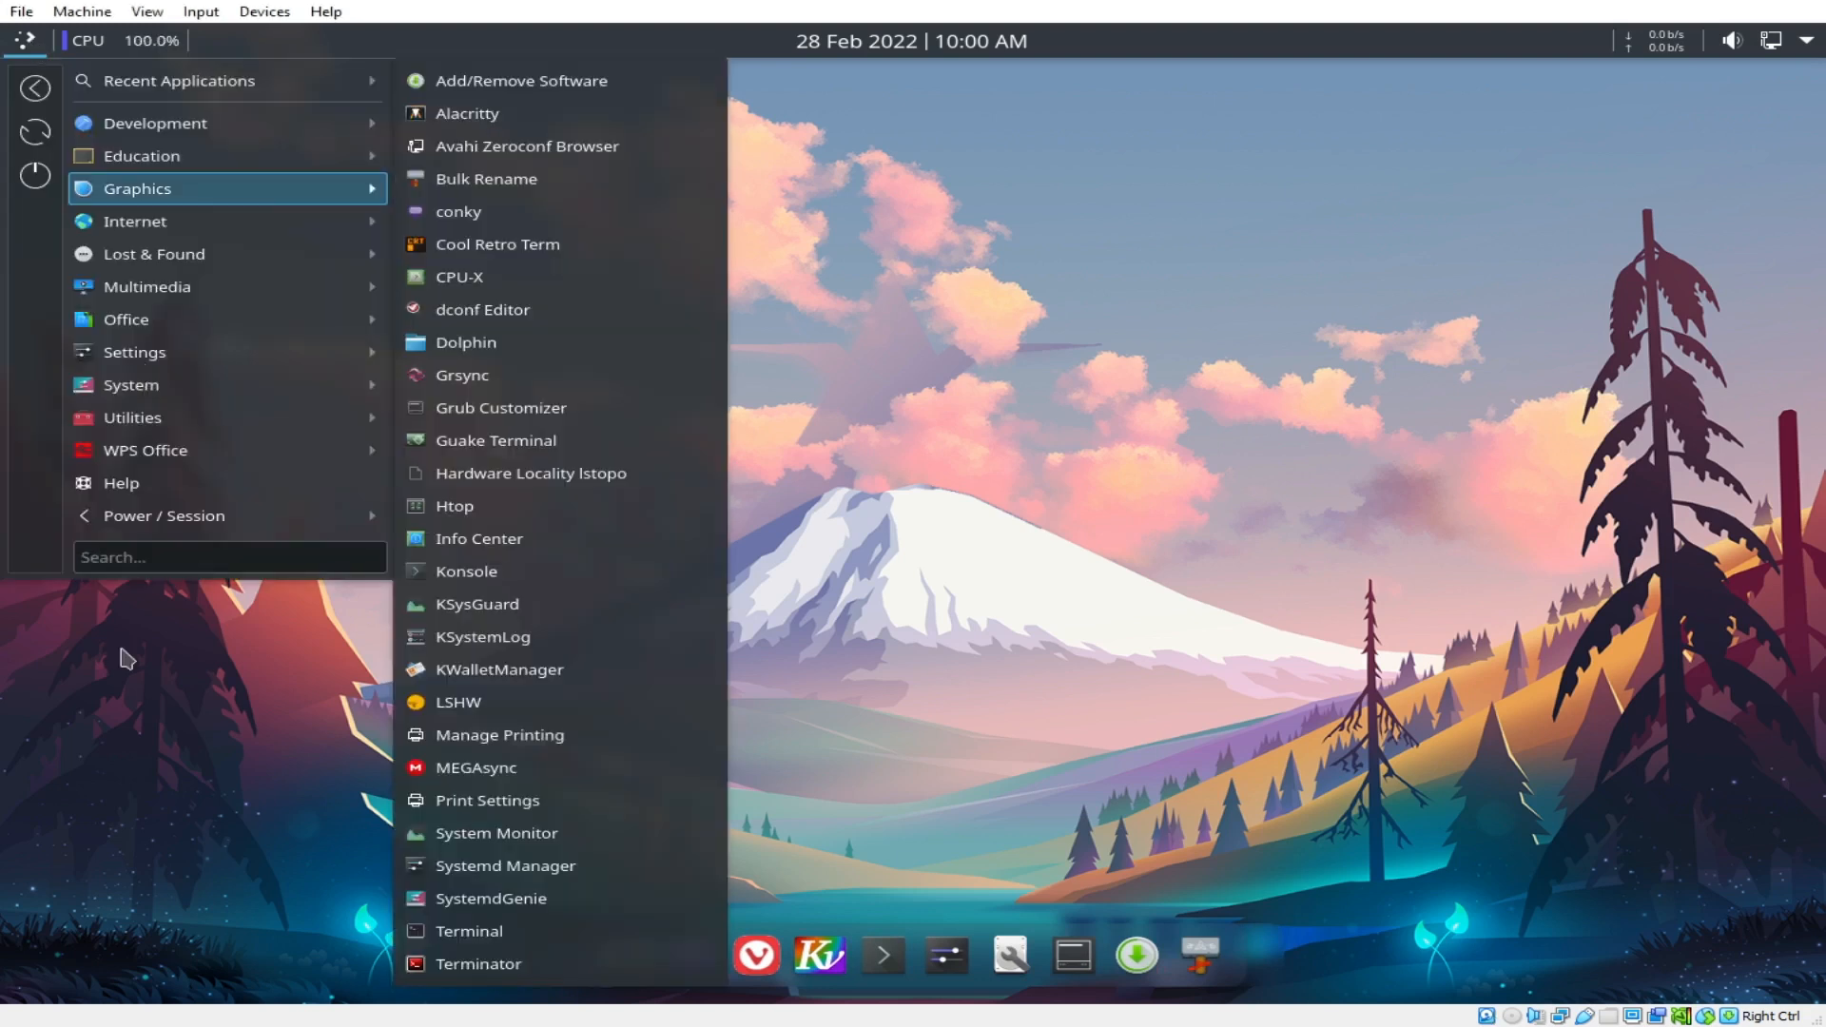
{"action": "left_click", "coordinate": [169, 557]}
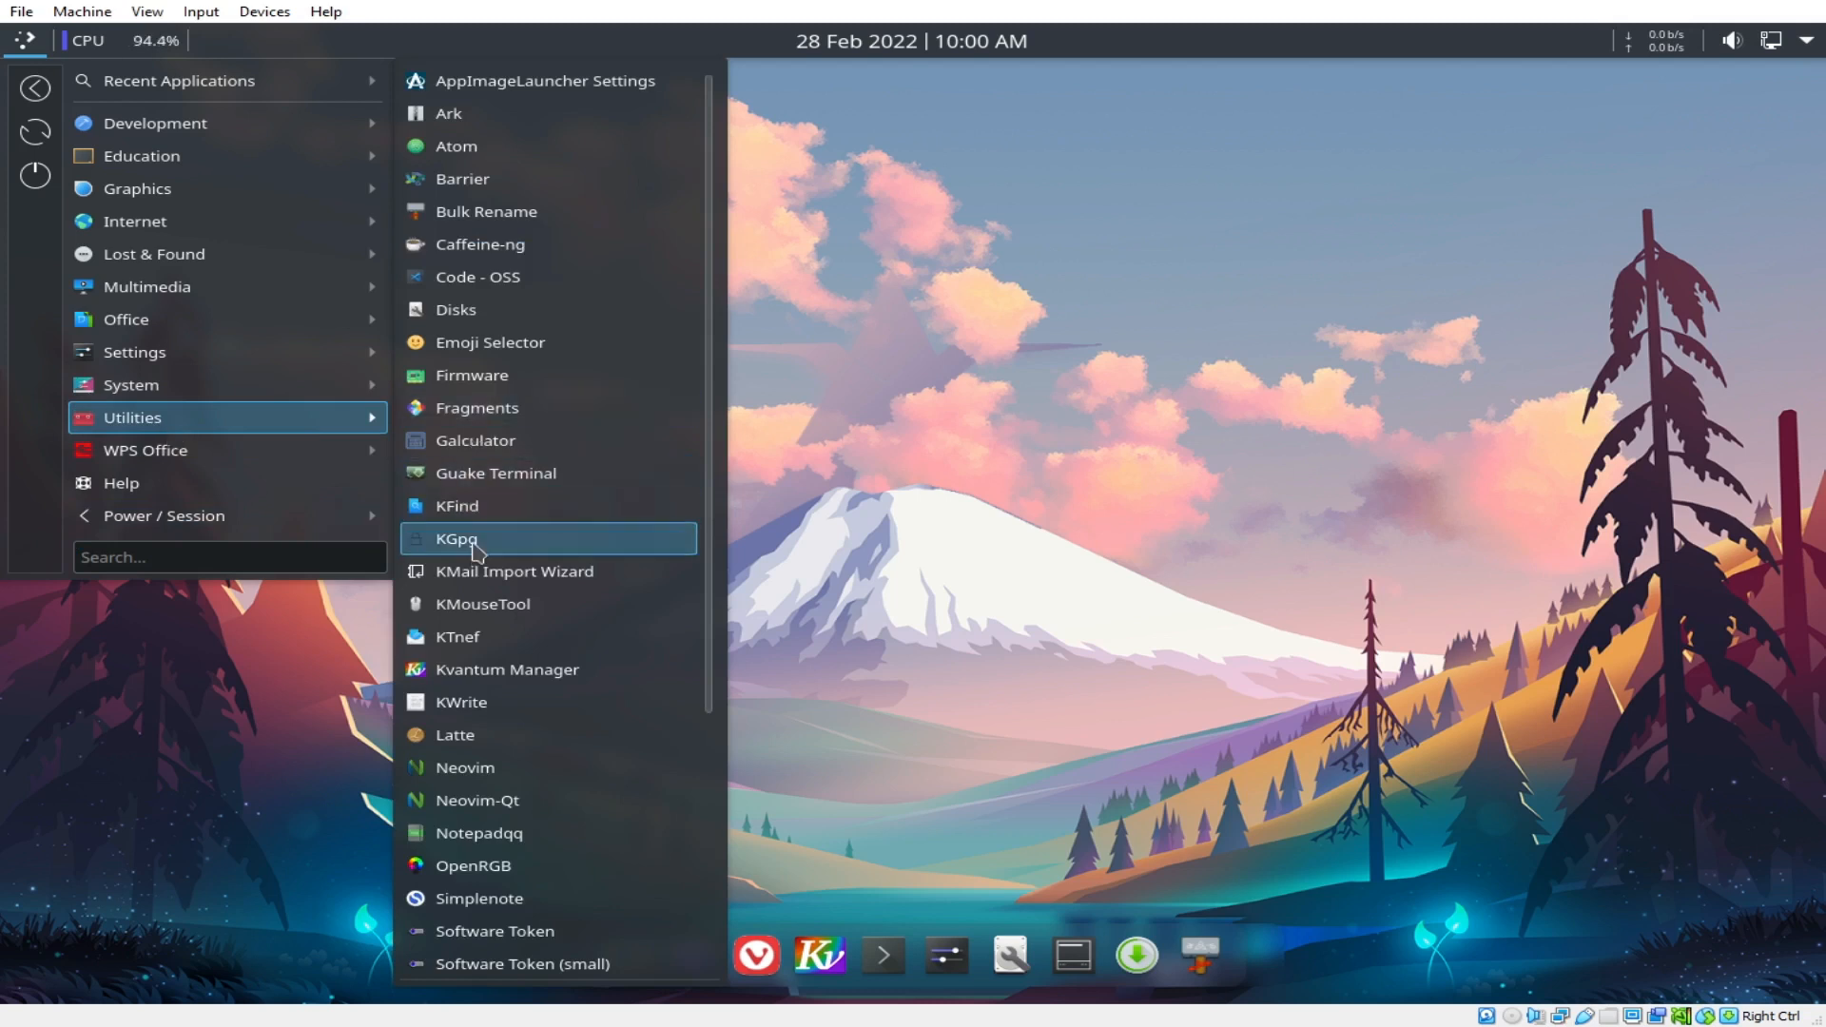
{"action": "scroll", "coordinate": [473, 541], "scroll_direction": "down", "scroll_amount": 3}
{"action": "scroll", "coordinate": [472, 547], "scroll_direction": "down", "scroll_amount": 1}
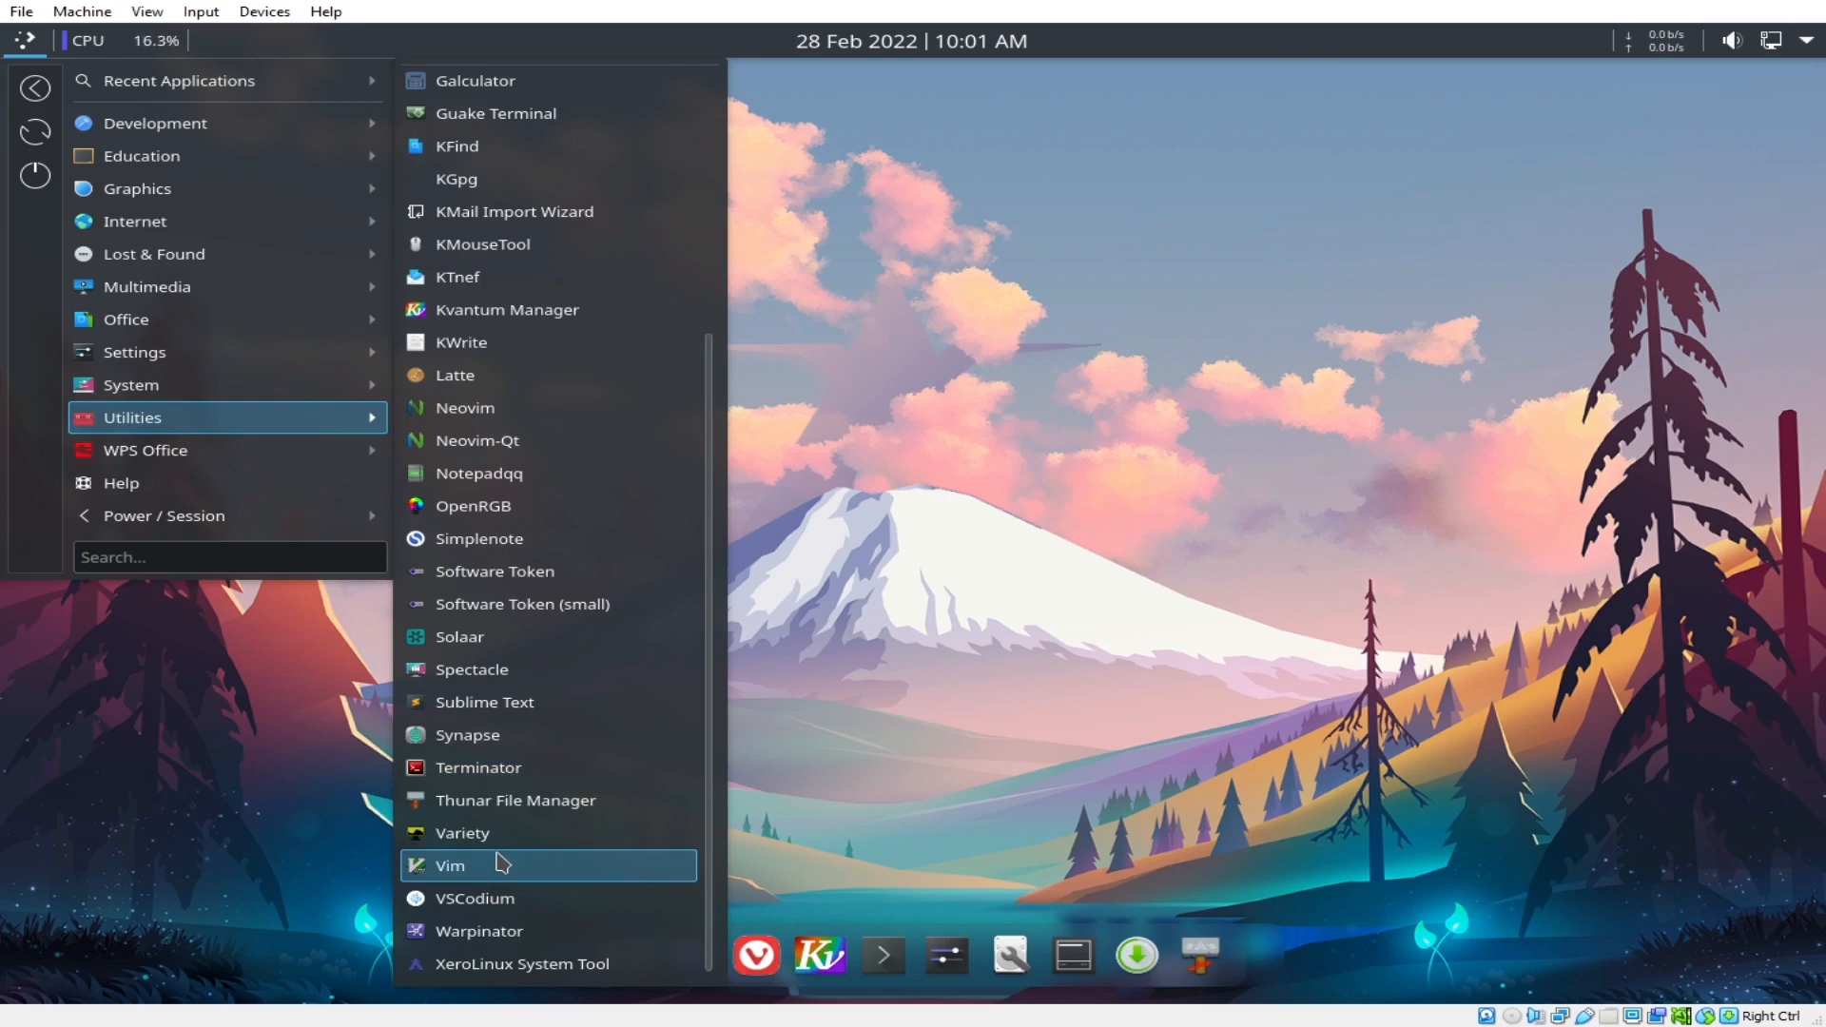
Search the application launcher for "terminal" and launch Terminal.
{"action": "left_click", "coordinate": [143, 555]}
{"action": "type", "text": "termina"}
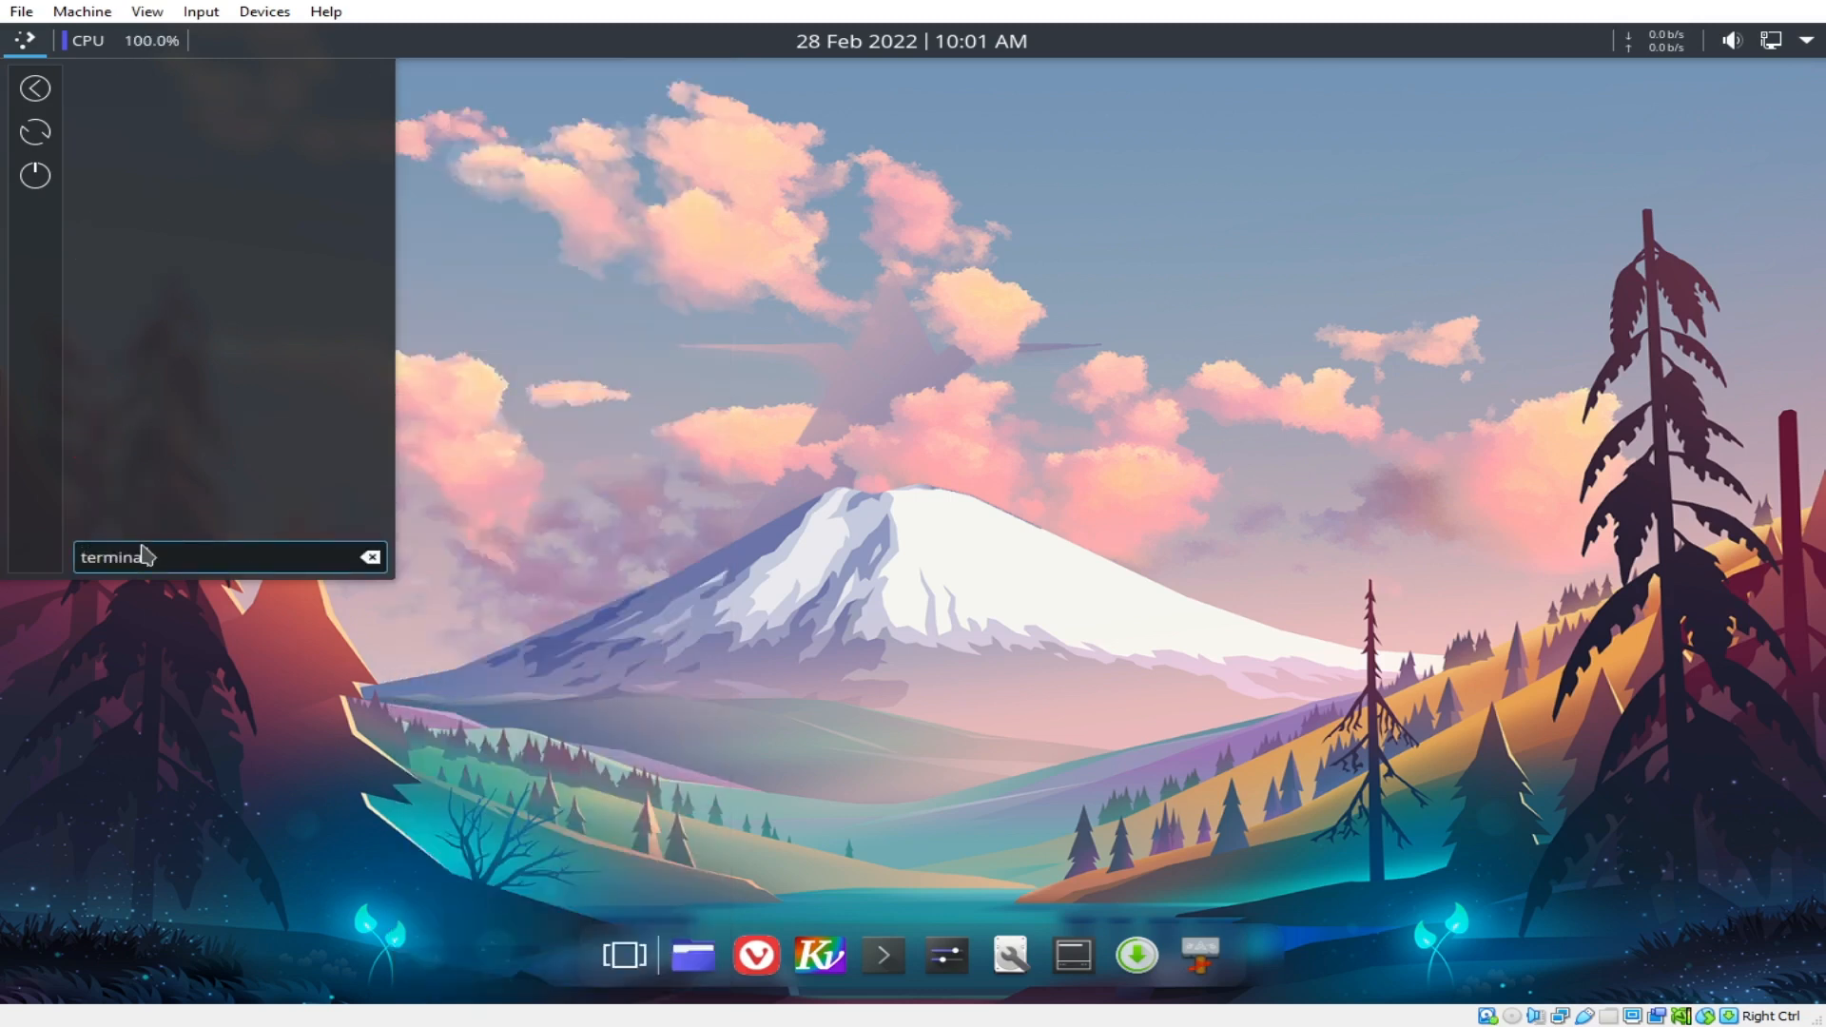
{"action": "type", "text": "l"}
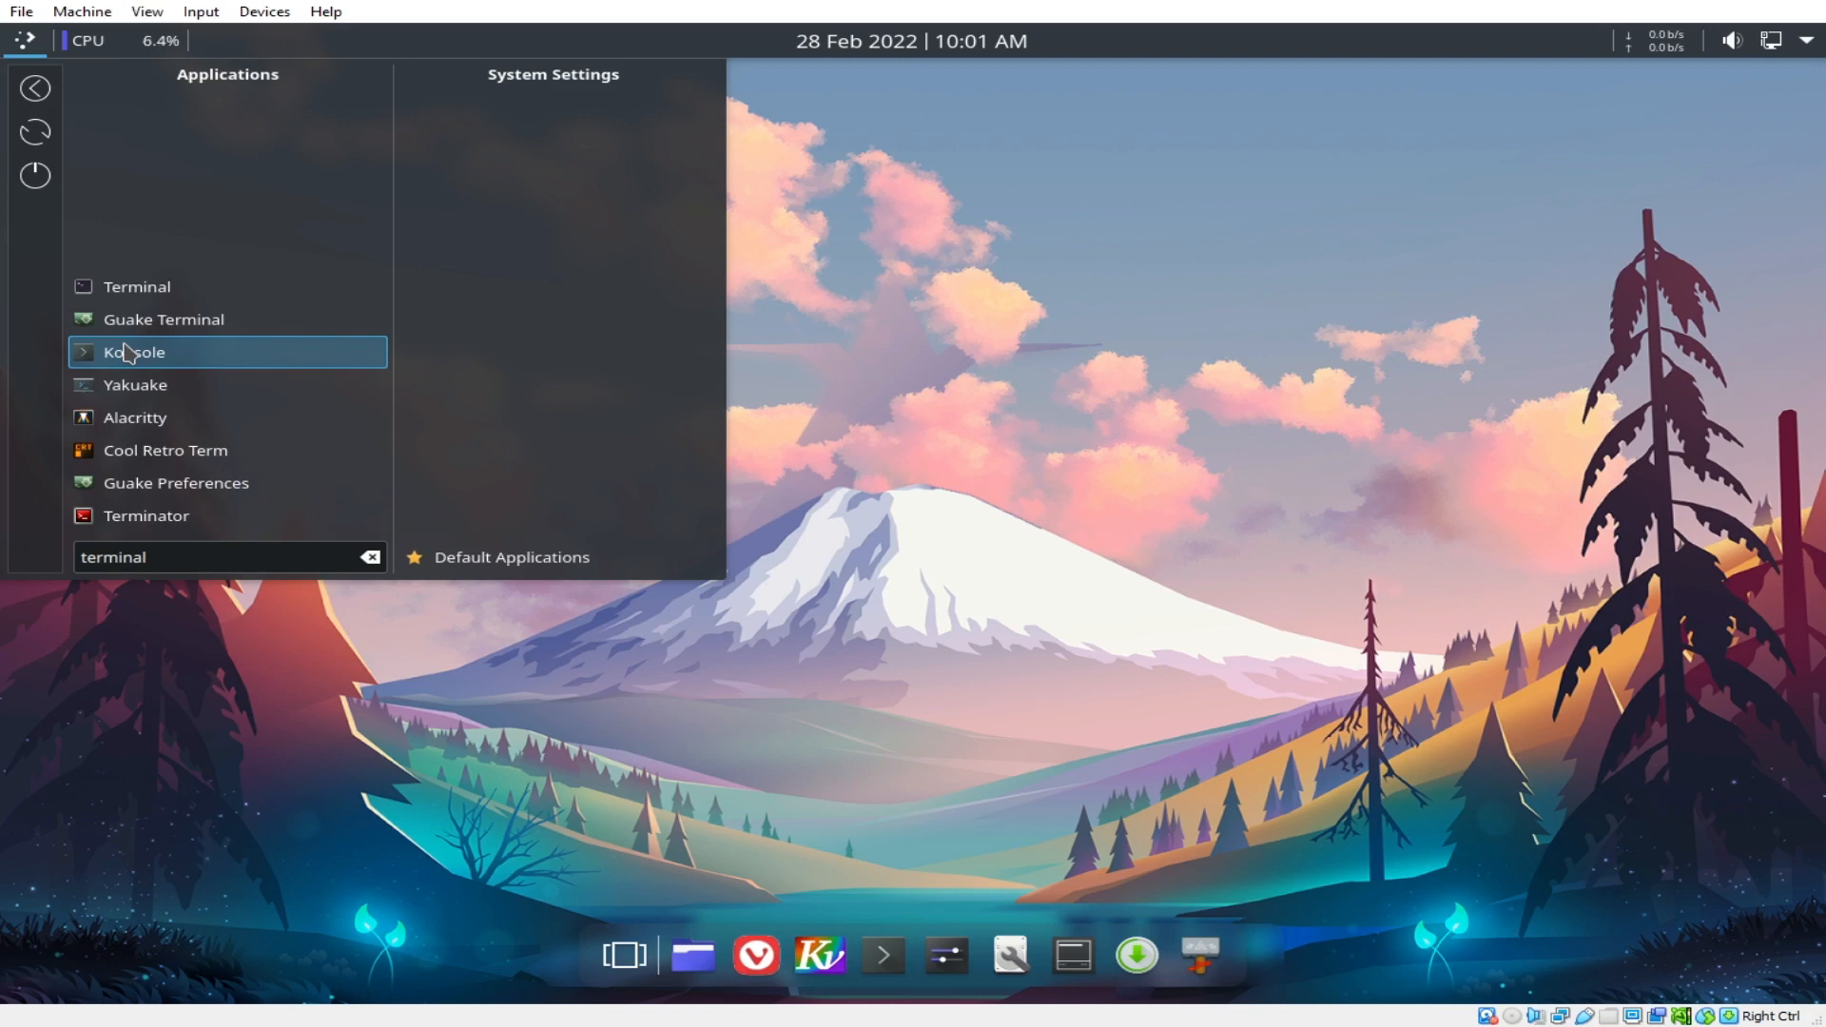
{"action": "left_click", "coordinate": [159, 286]}
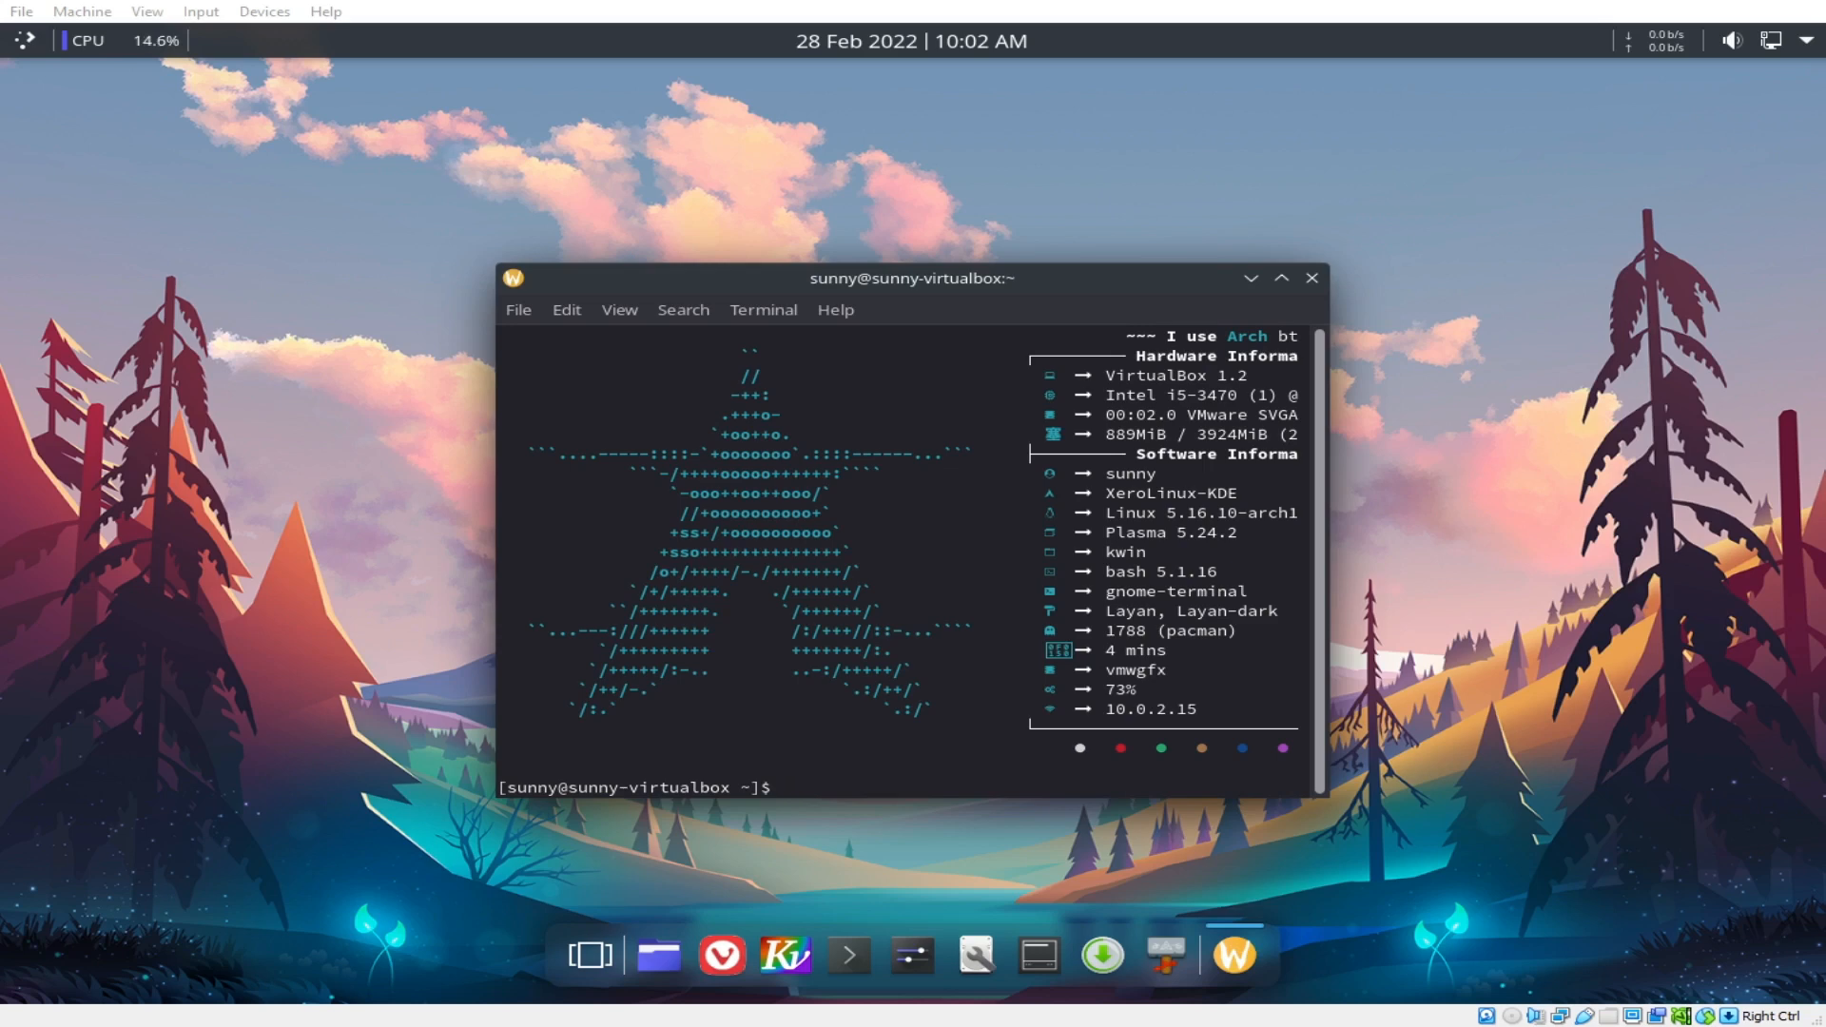
Open /etc/pacman.conf in nano with sudo, authorising with the account password.
{"action": "left_click", "coordinate": [487, 1]}
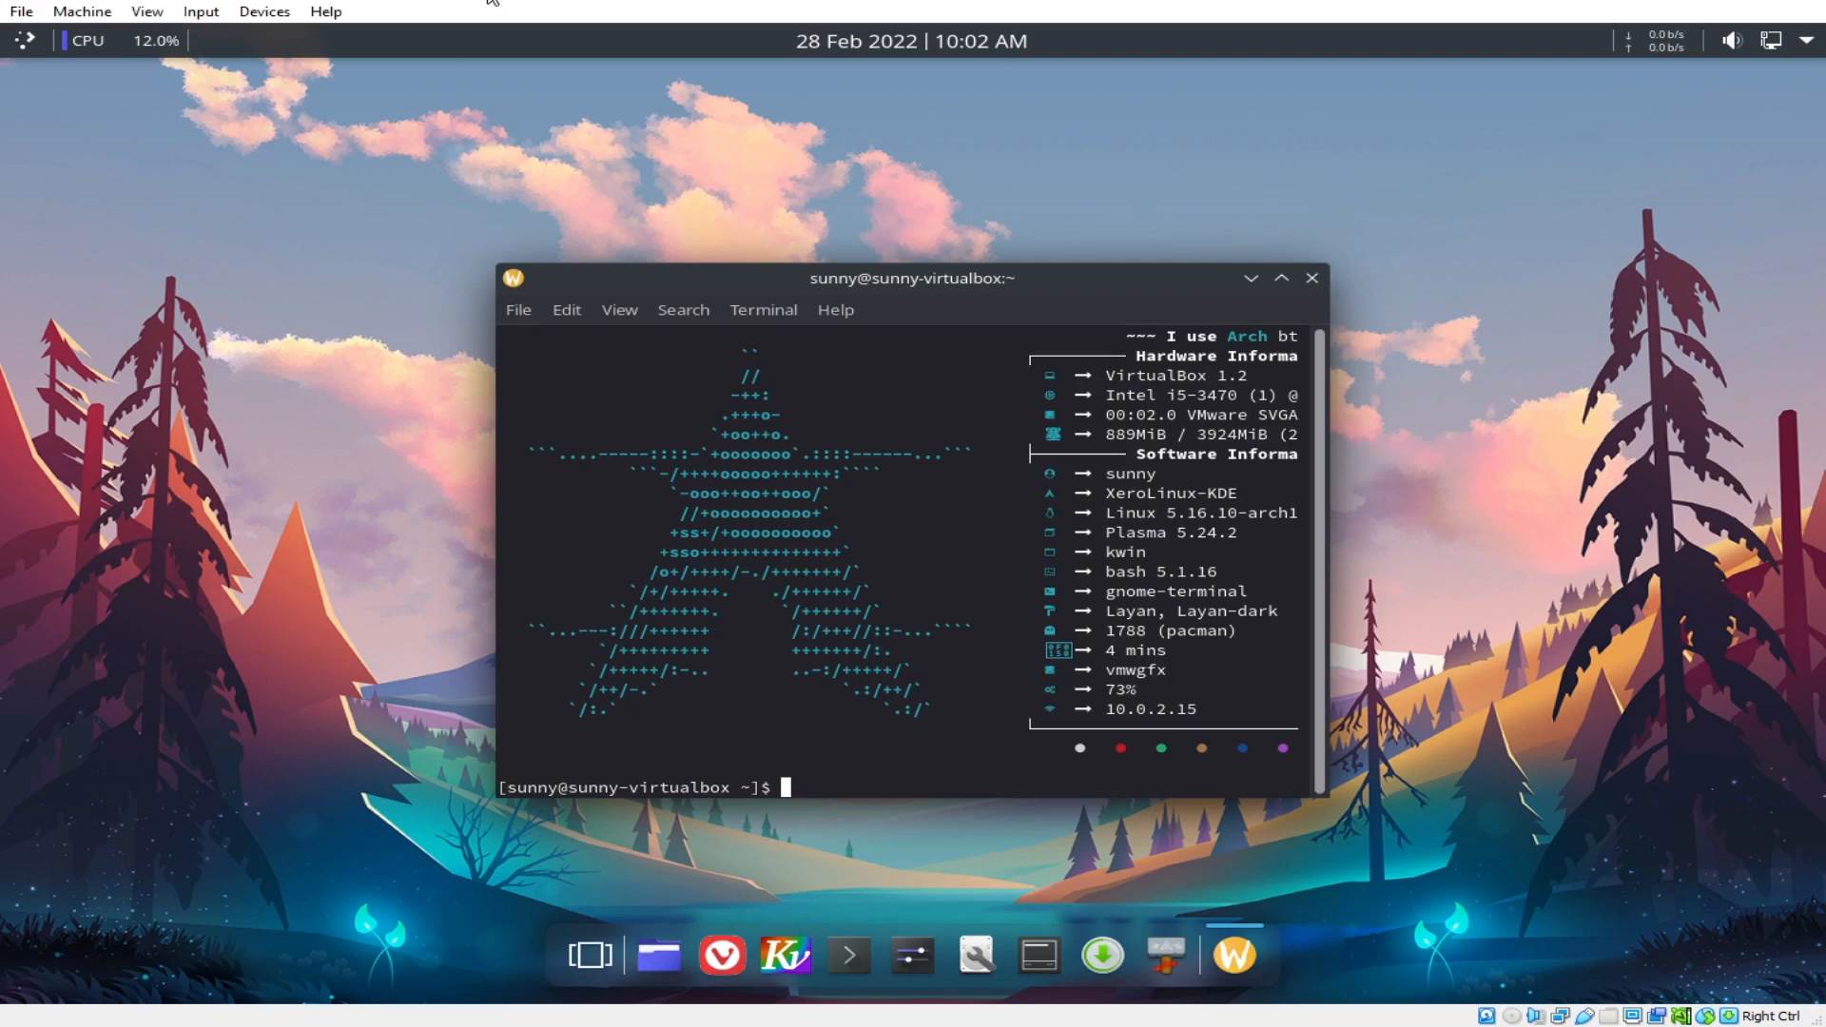
{"action": "type", "text": "sudo nano /etc/pacmand."}
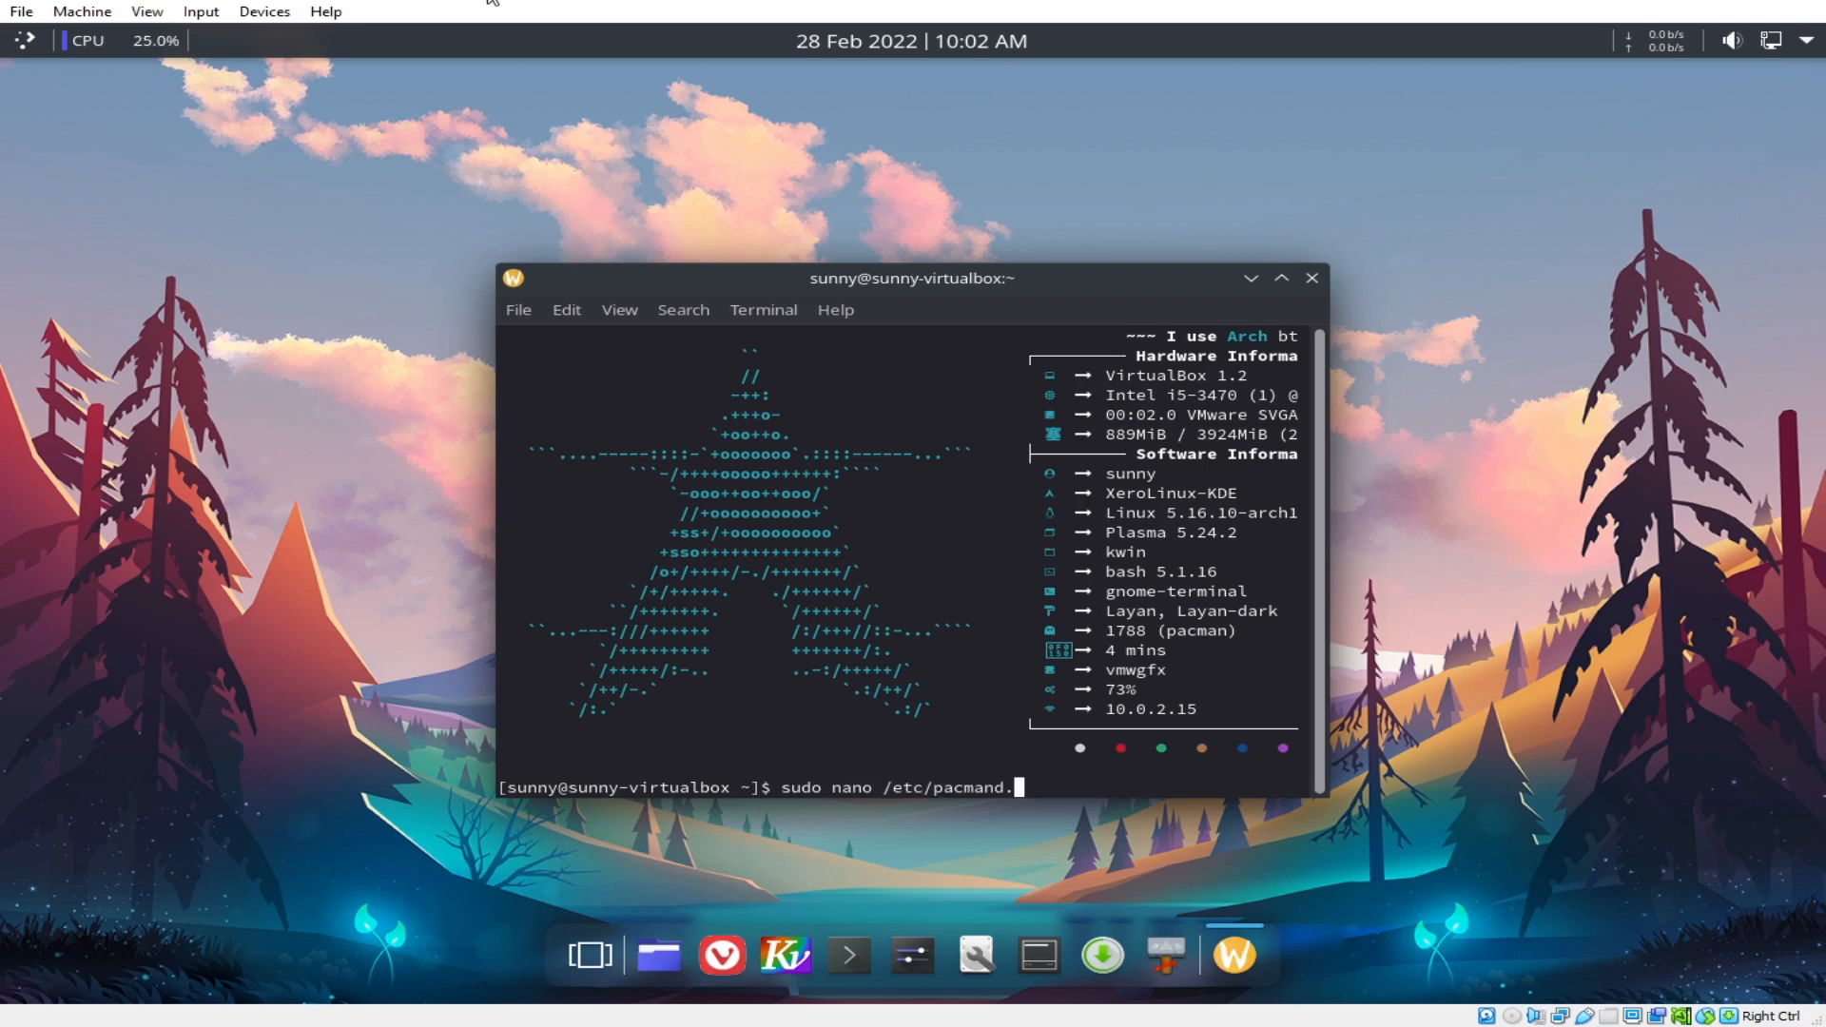
{"action": "key", "text": "BackSpace"}
{"action": "key", "text": "BackSpace"}
{"action": "type", "text": ".conf"}
{"action": "key", "text": "Return"}
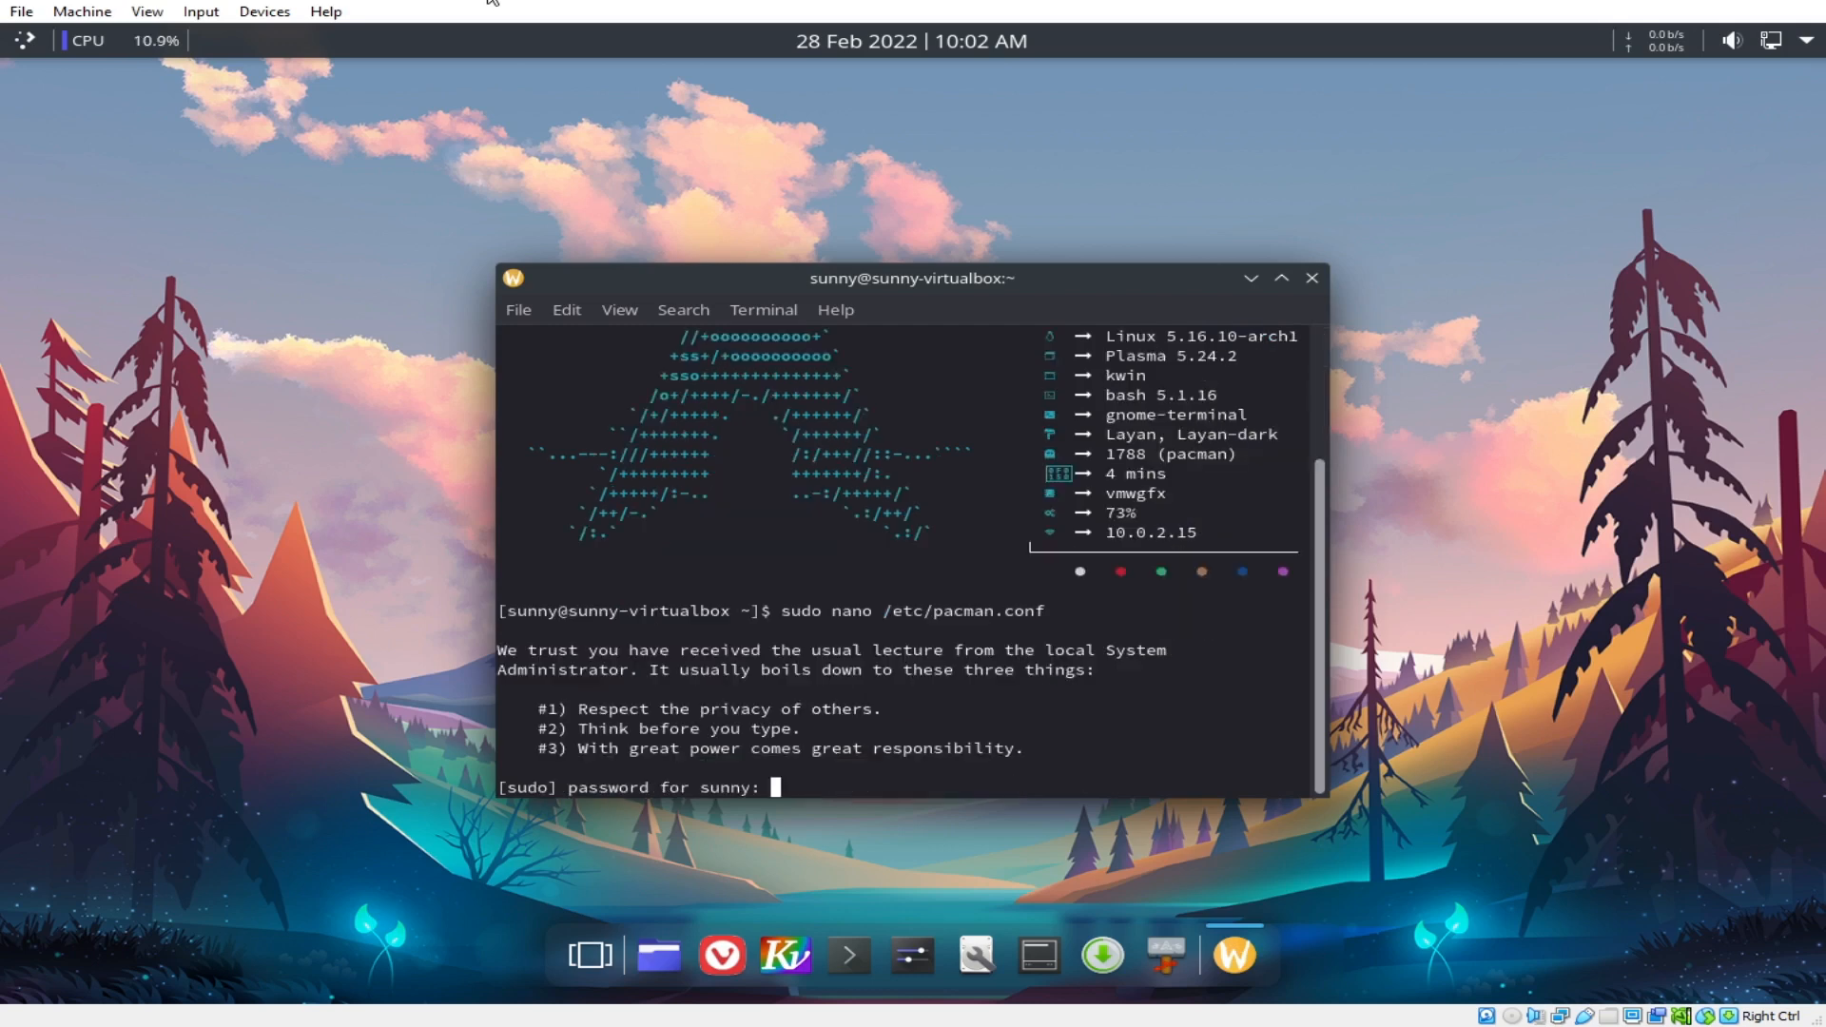
{"action": "key", "text": "Return"}
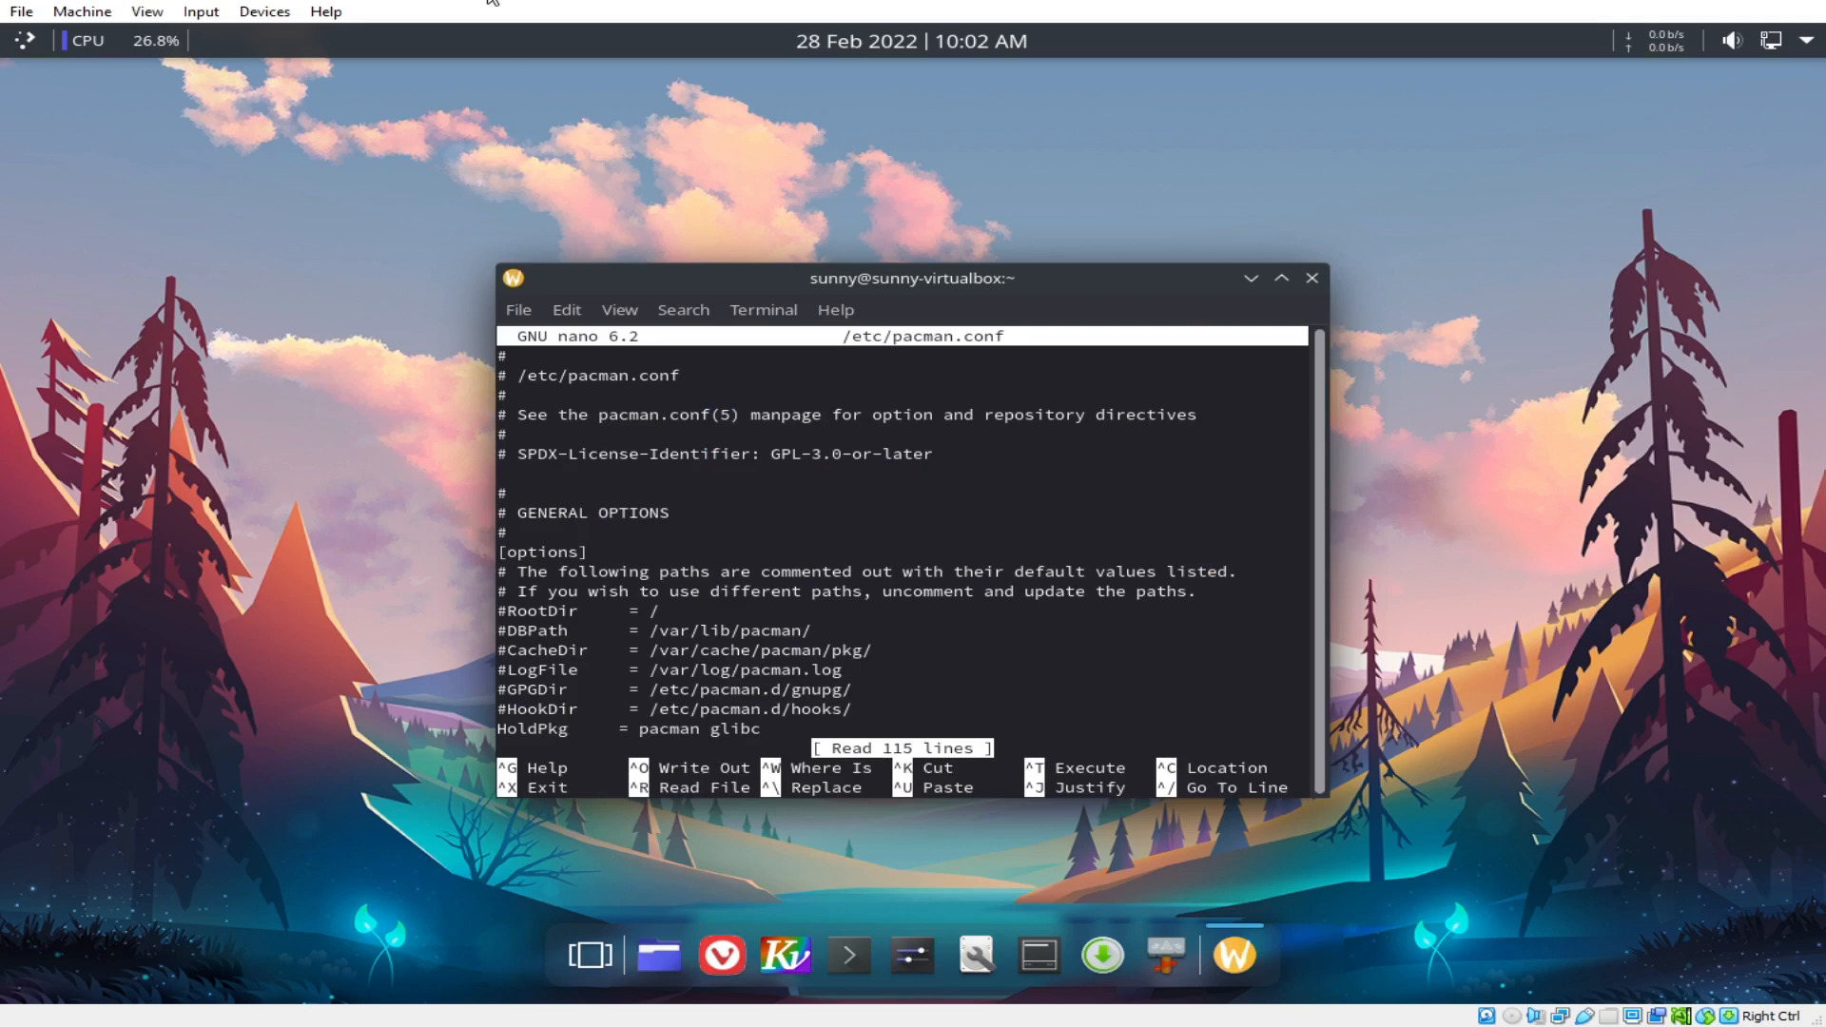
Add an [xerolinux_repo] section header at the end of /etc/pacman.conf.
{"action": "key", "text": "alt+/"}
{"action": "key", "text": "Return"}
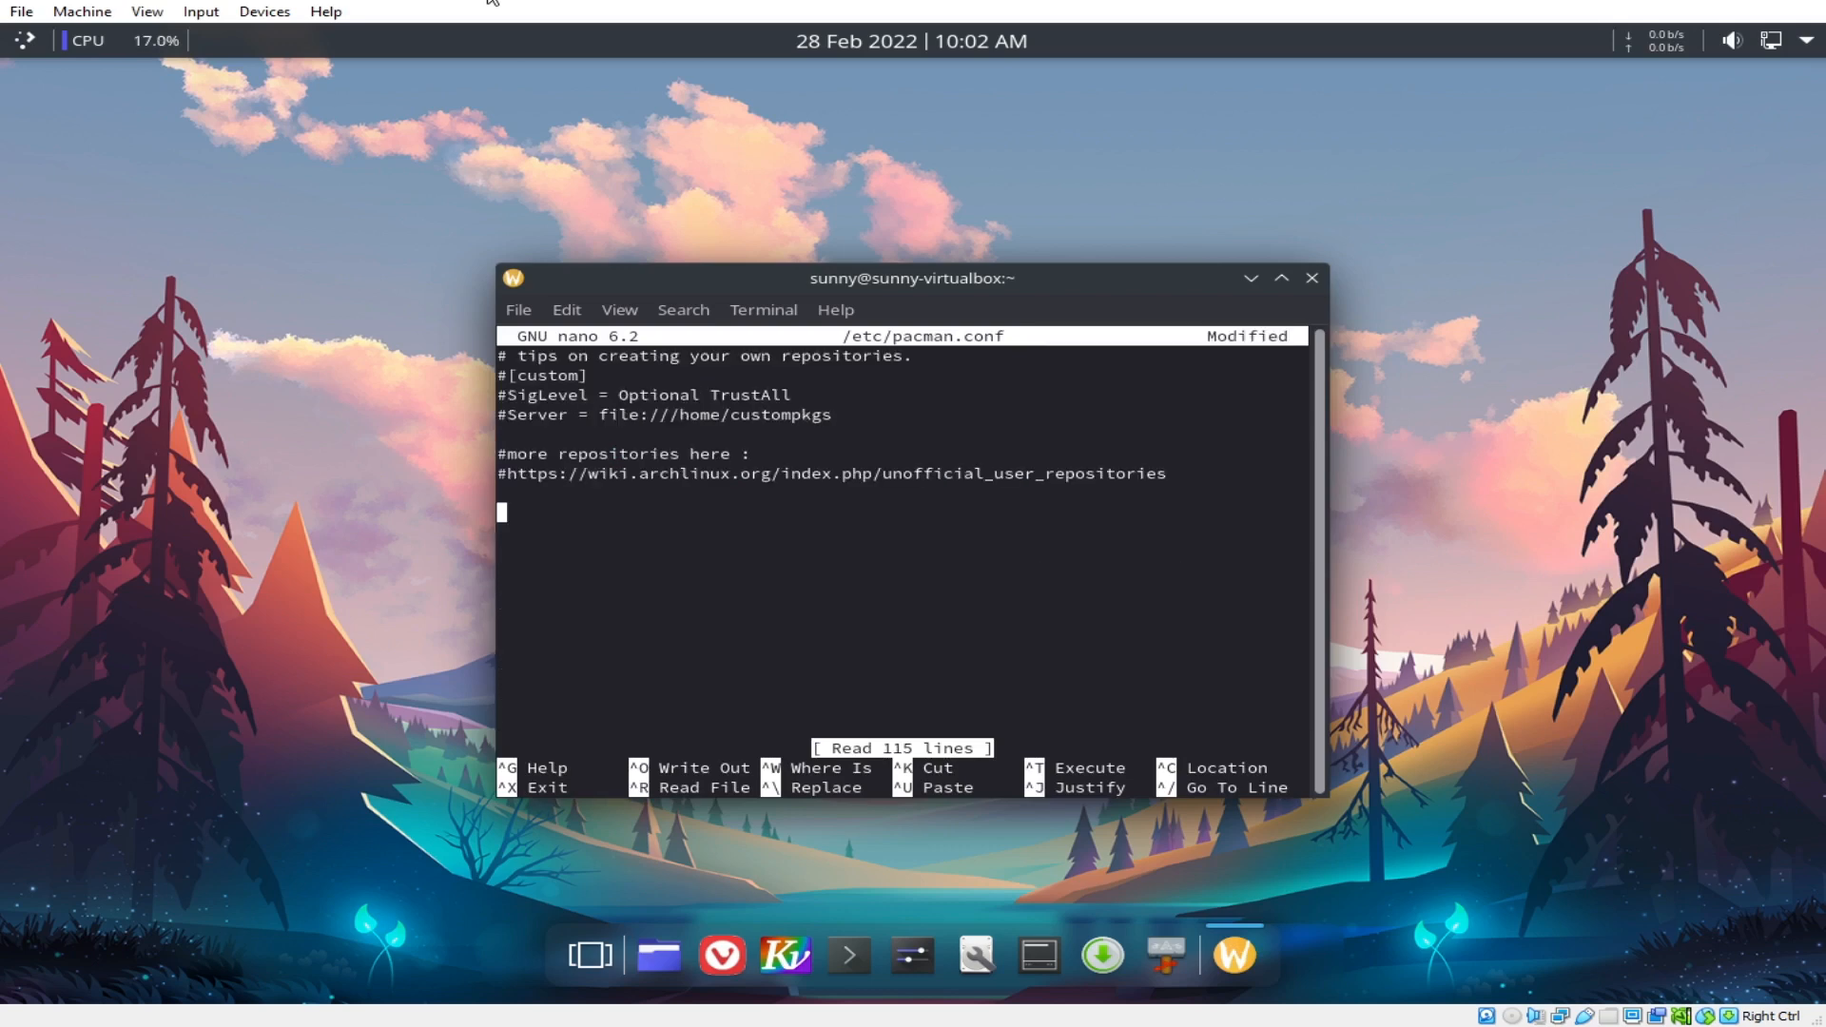
{"action": "type", "text": "[]"}
{"action": "key", "text": "Left"}
{"action": "type", "text": "xerolinux_"}
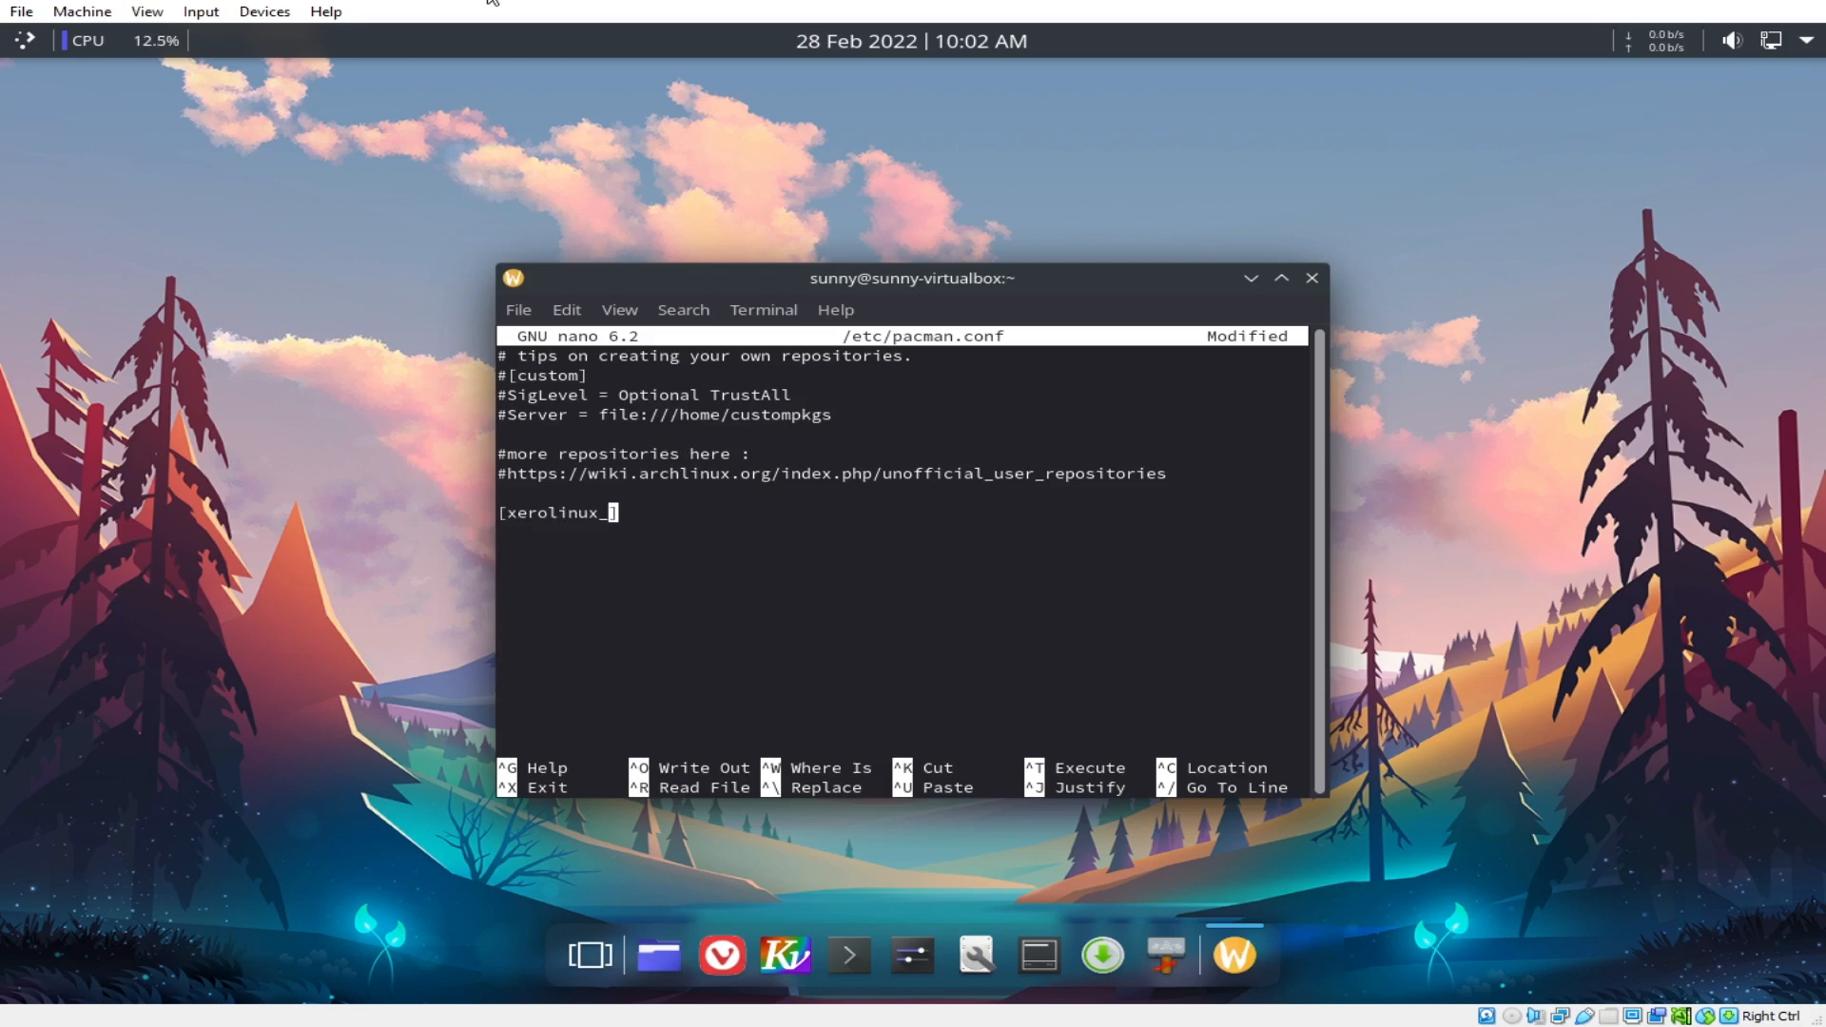
{"action": "type", "text": "repo"}
{"action": "key", "text": "Right"}
{"action": "key", "text": "Return"}
{"action": "type", "text": "Siglevel = Optional Tr"}
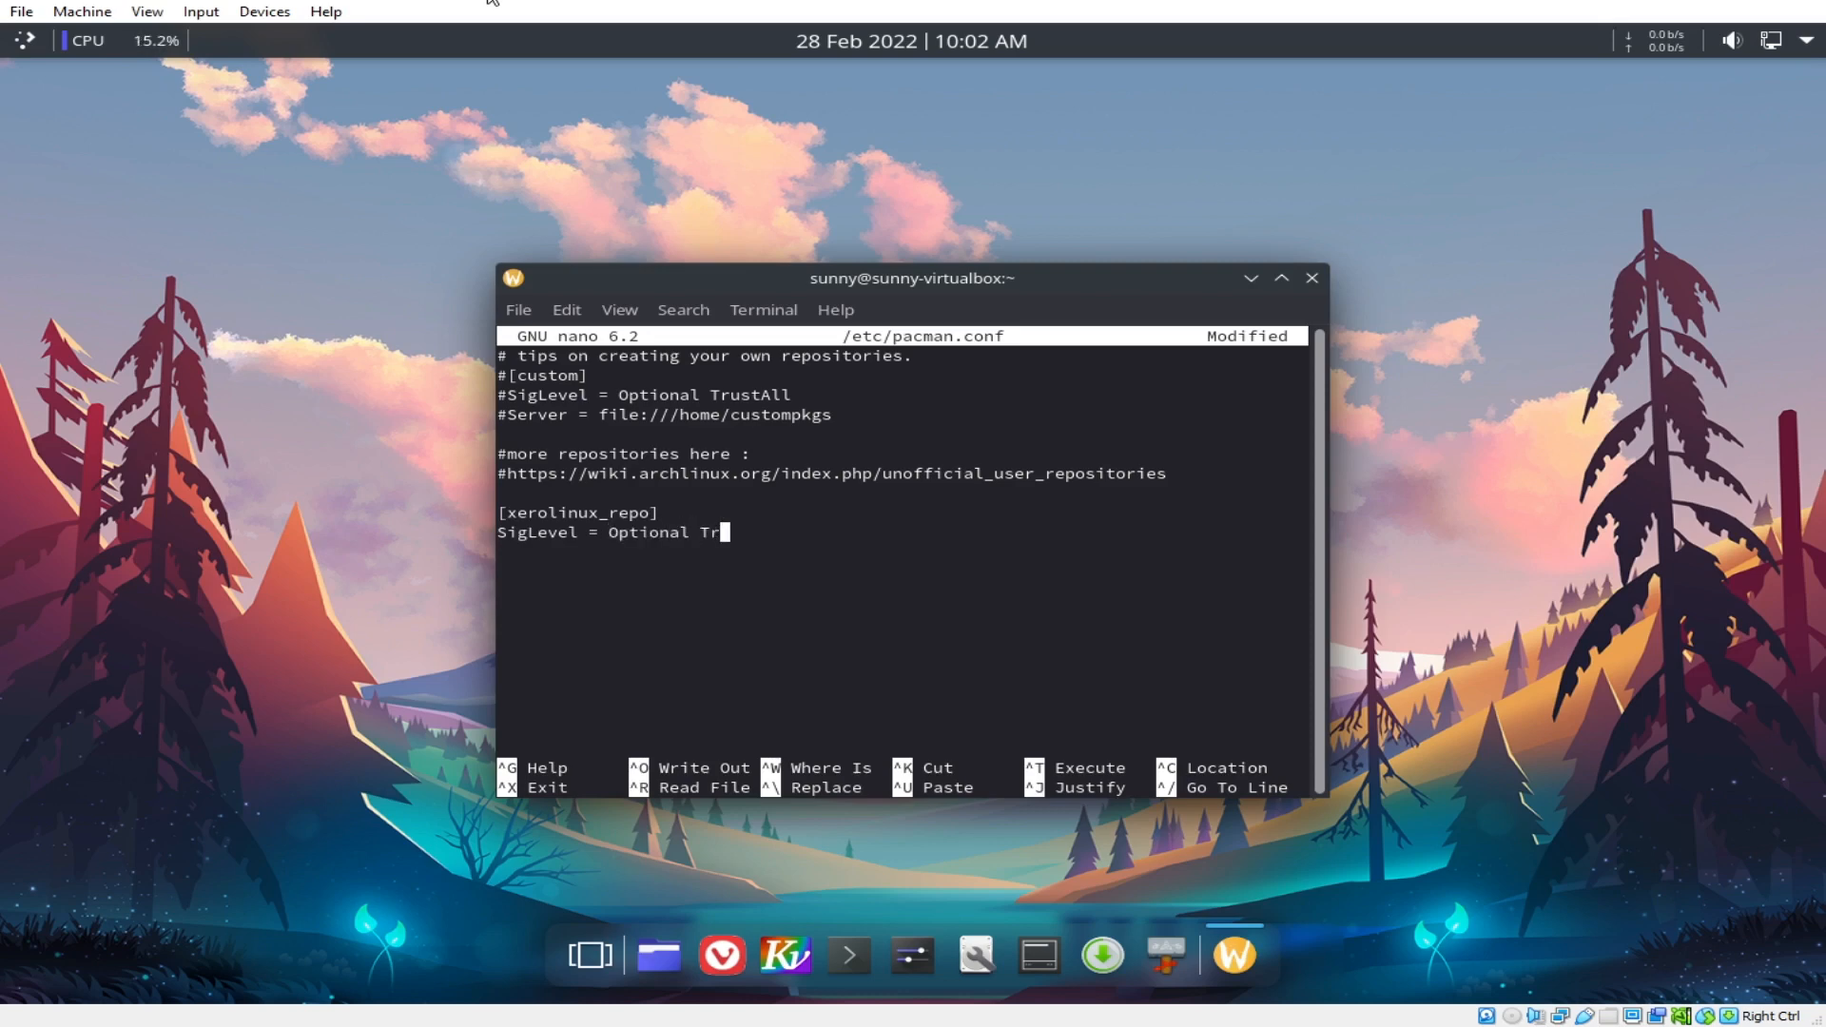
{"action": "type", "text": "ustAll"}
{"action": "key", "text": "Return"}
{"action": "type", "text": "Server = https"}
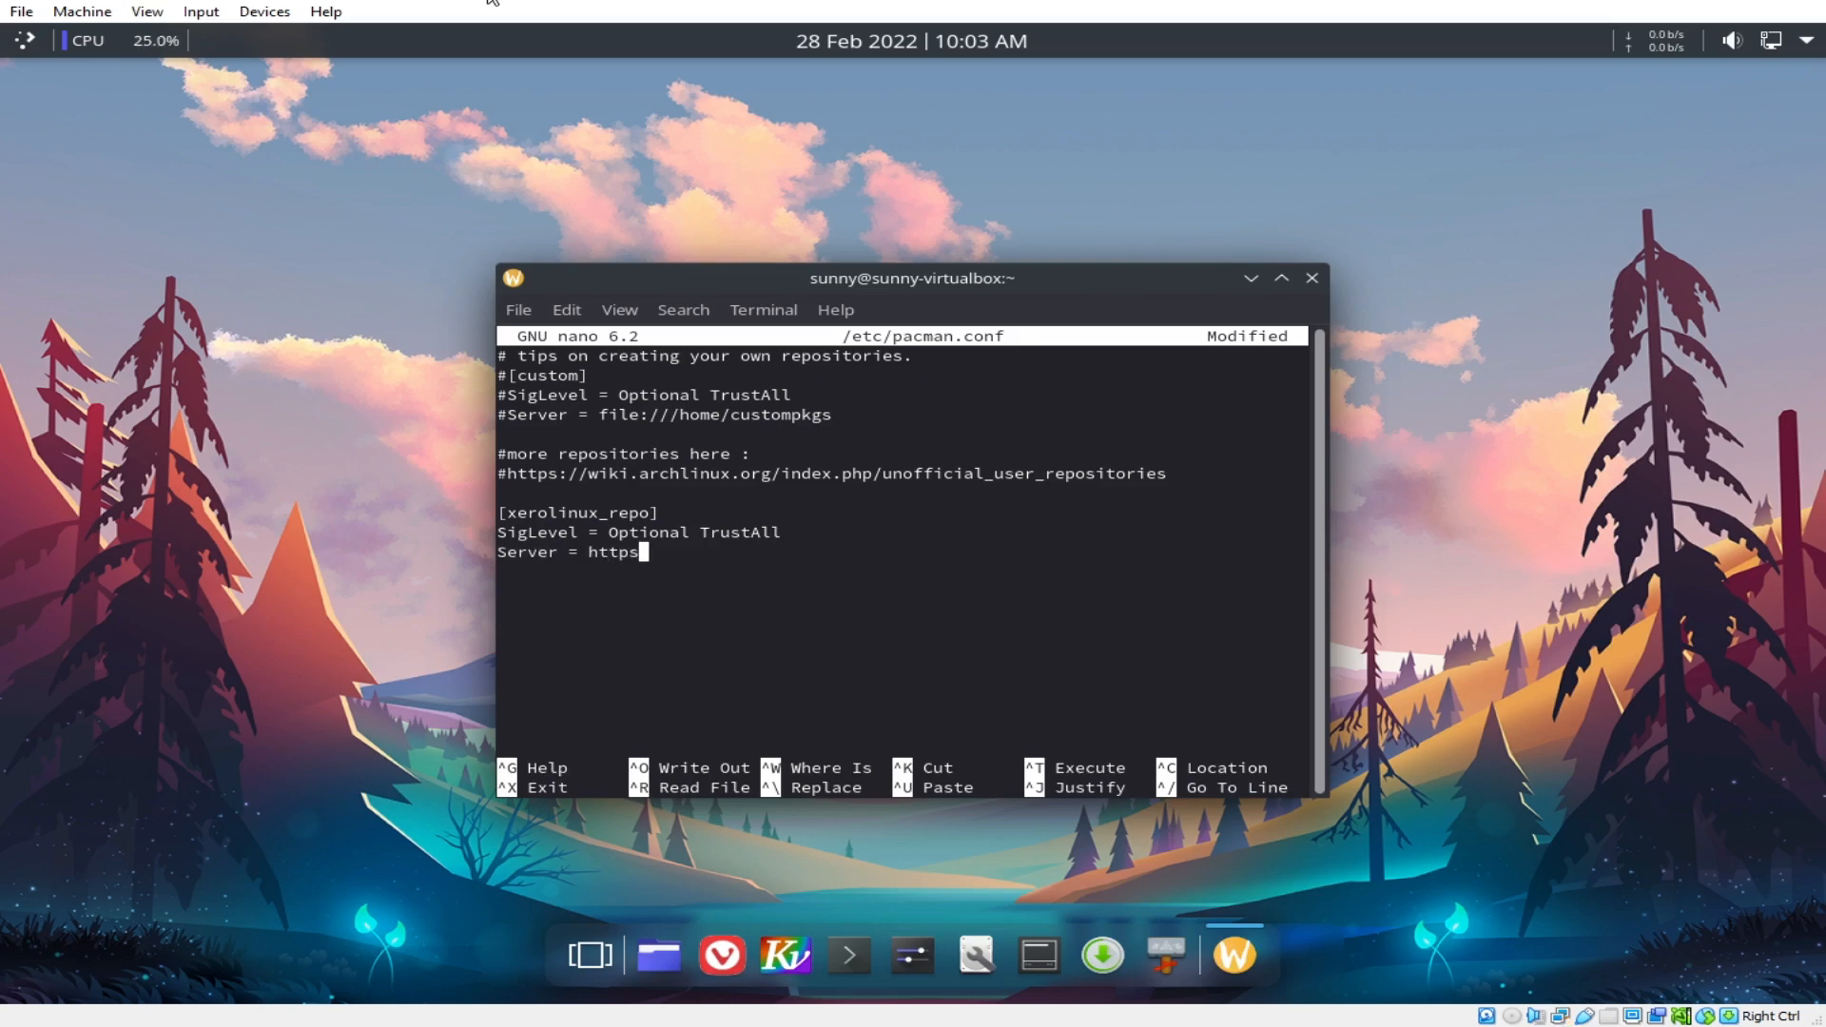
{"action": "type", "text": "://xerolinux.github."}
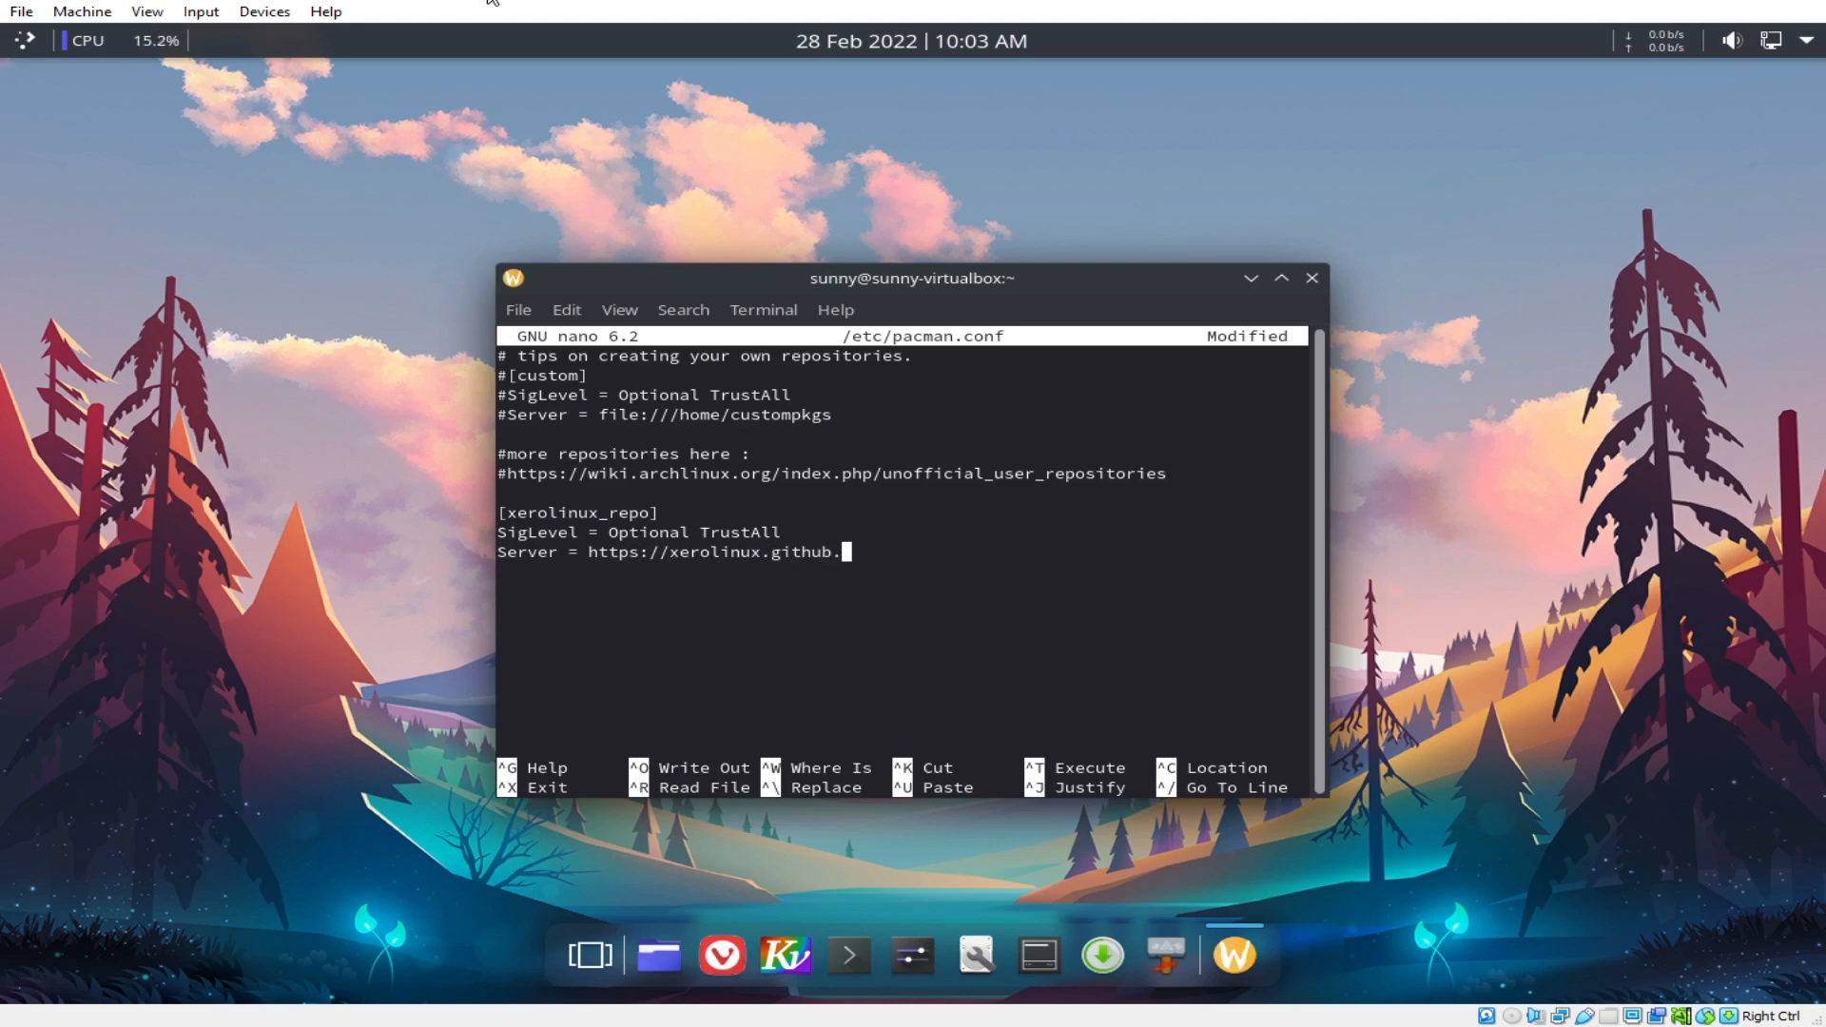
{"action": "type", "text": "io/$repo/$arch"}
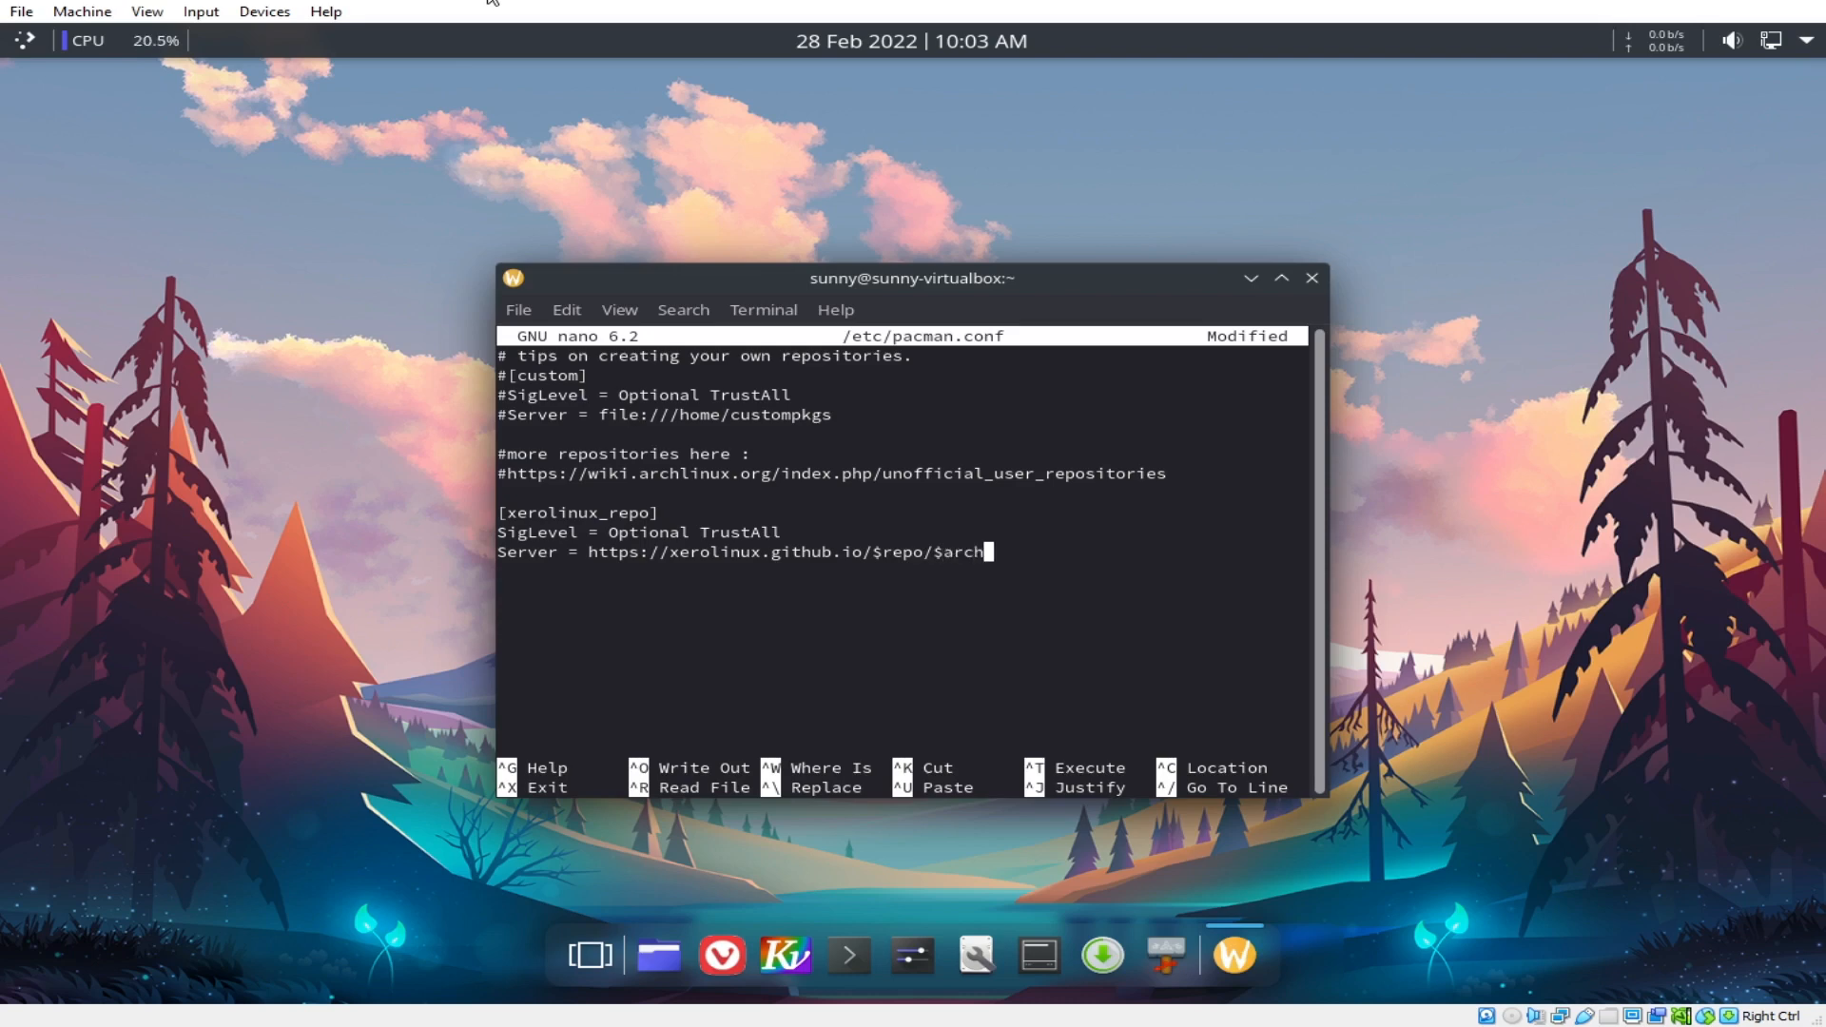
Save pacman.conf, exit nano, and synchronize the package databases with sudo pacman -Sy.
{"action": "key", "text": "ctrl+s"}
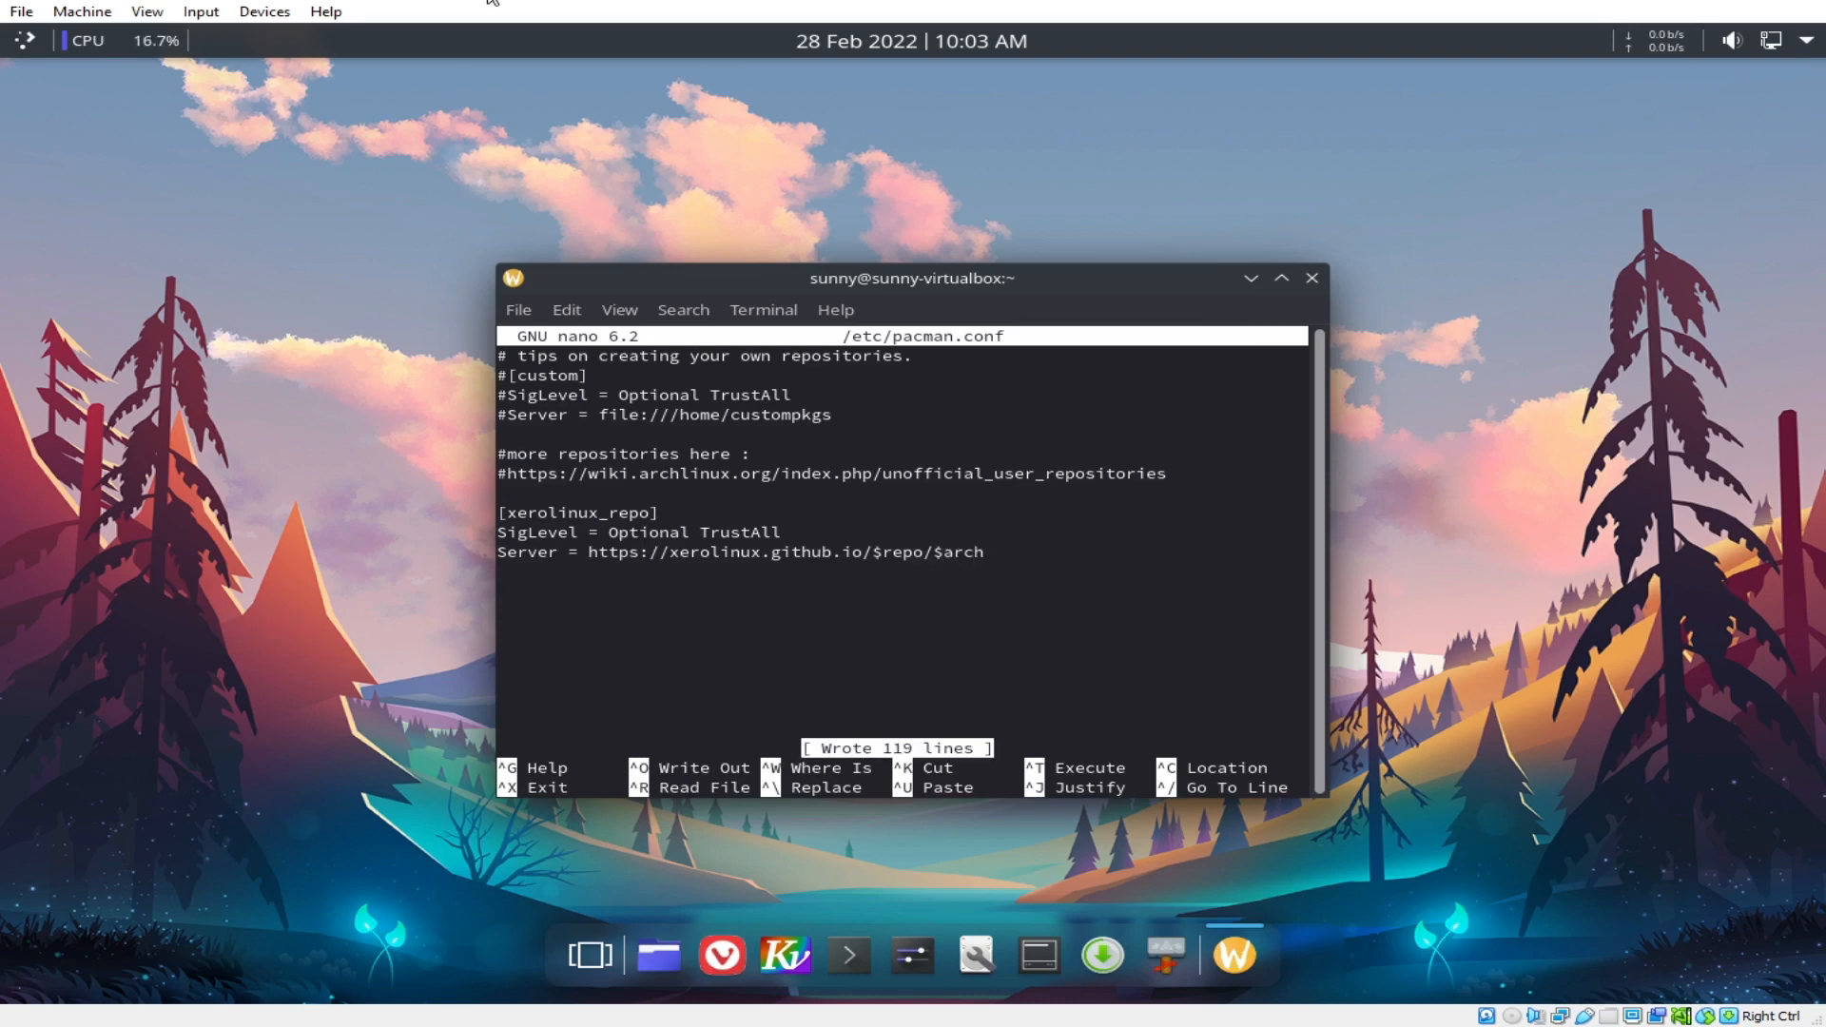
{"action": "key", "text": "ctrl+x"}
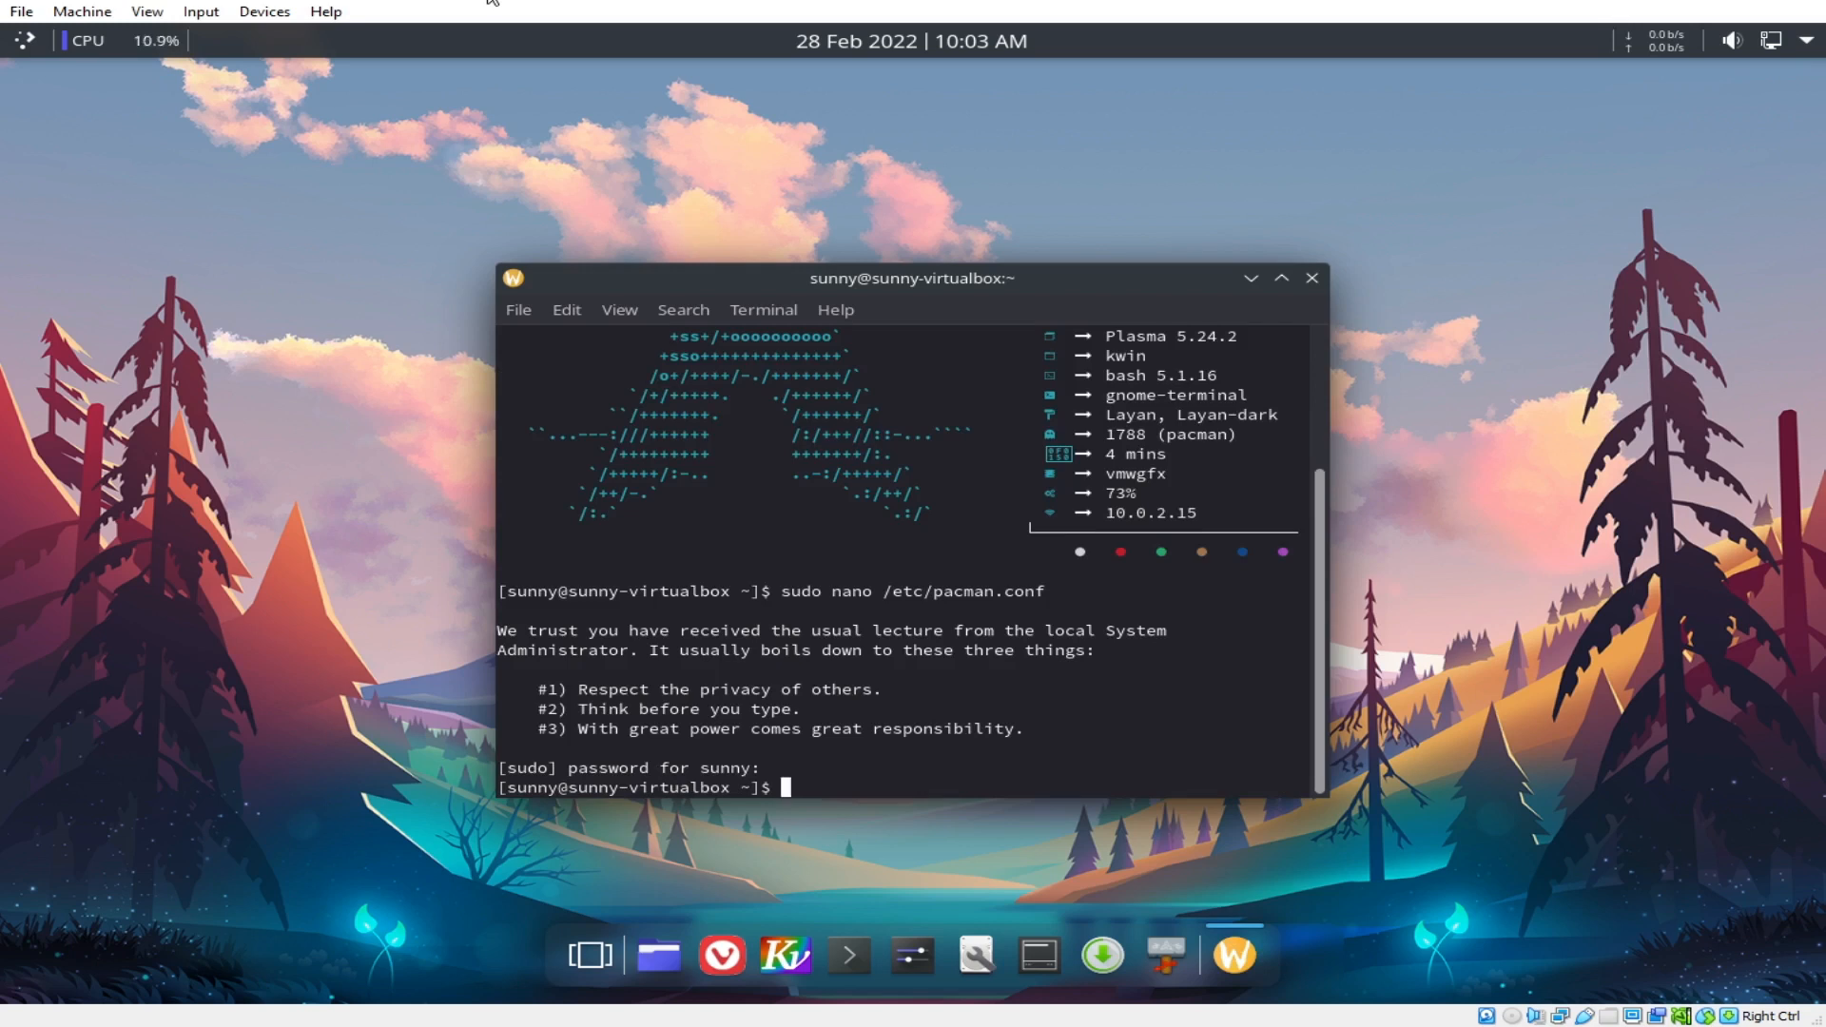
{"action": "type", "text": "sudo pacman -sy"}
{"action": "key", "text": "Return"}
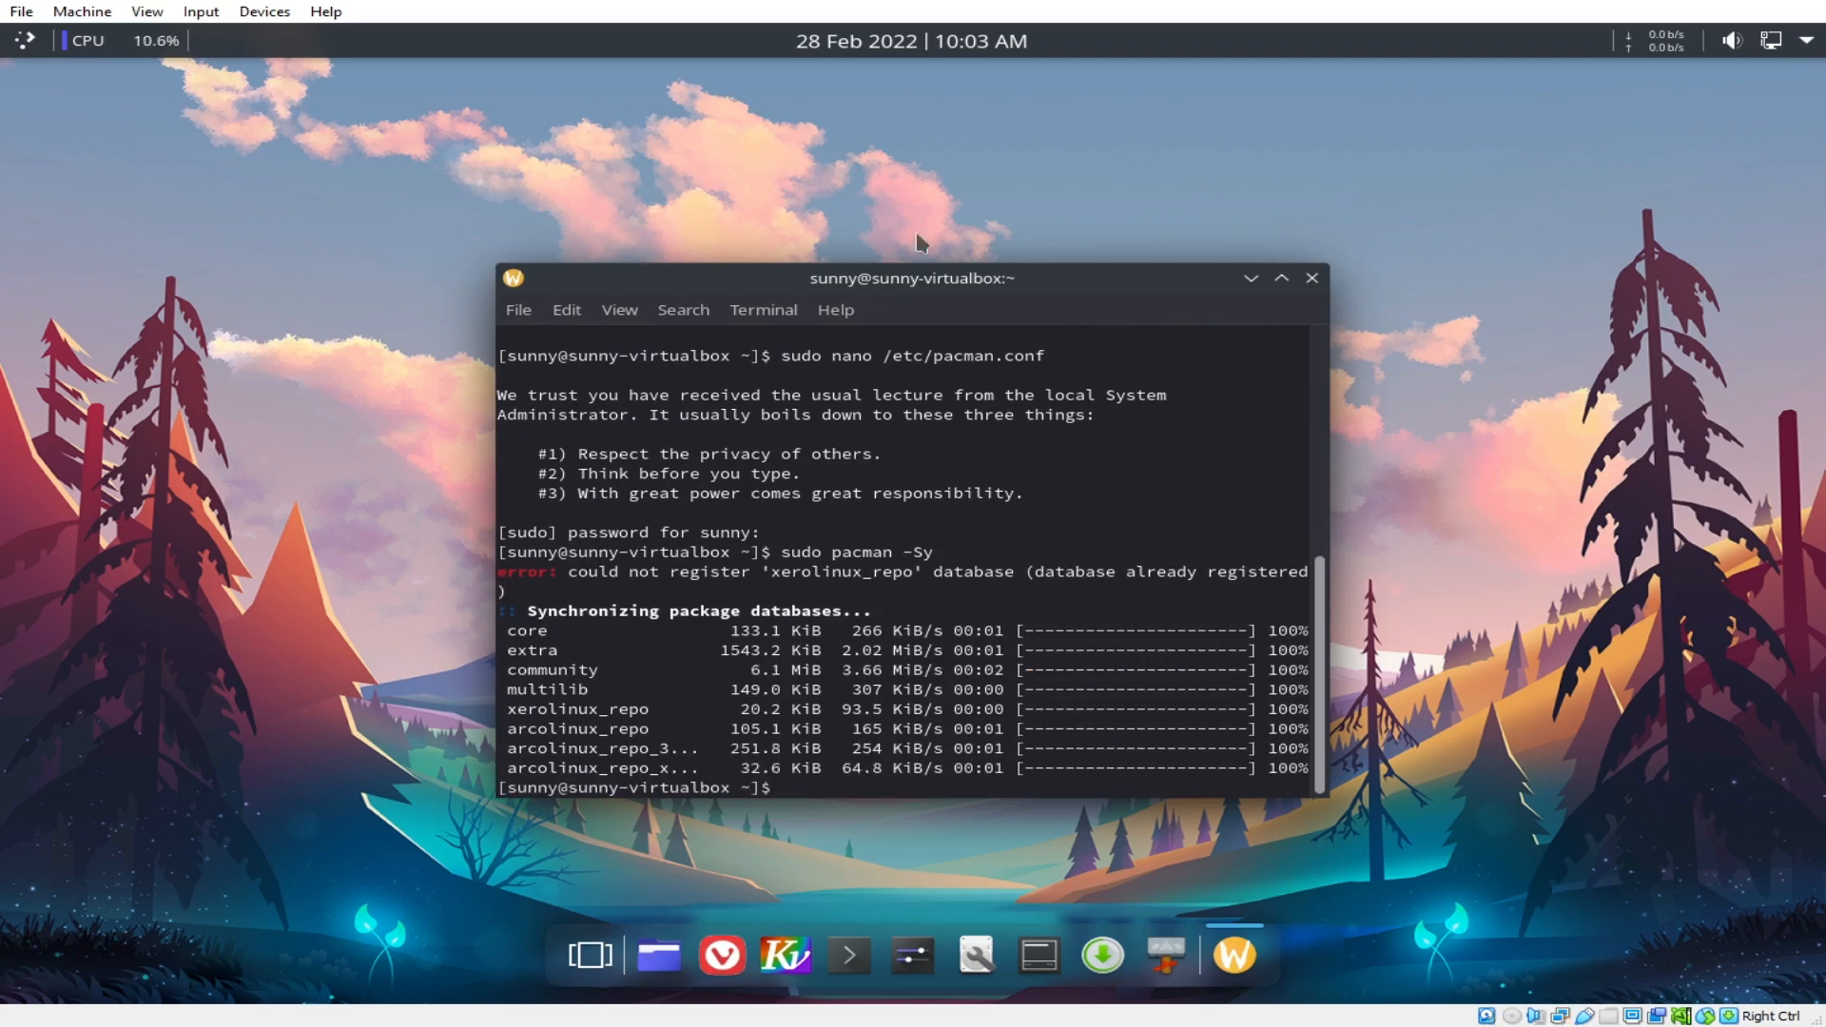
Reopen /etc/pacman.conf in nano with sudo, check the xerolinux_repo entry at the end of the file, and exit.
{"action": "key", "text": "Up"}
{"action": "key", "text": "Up"}
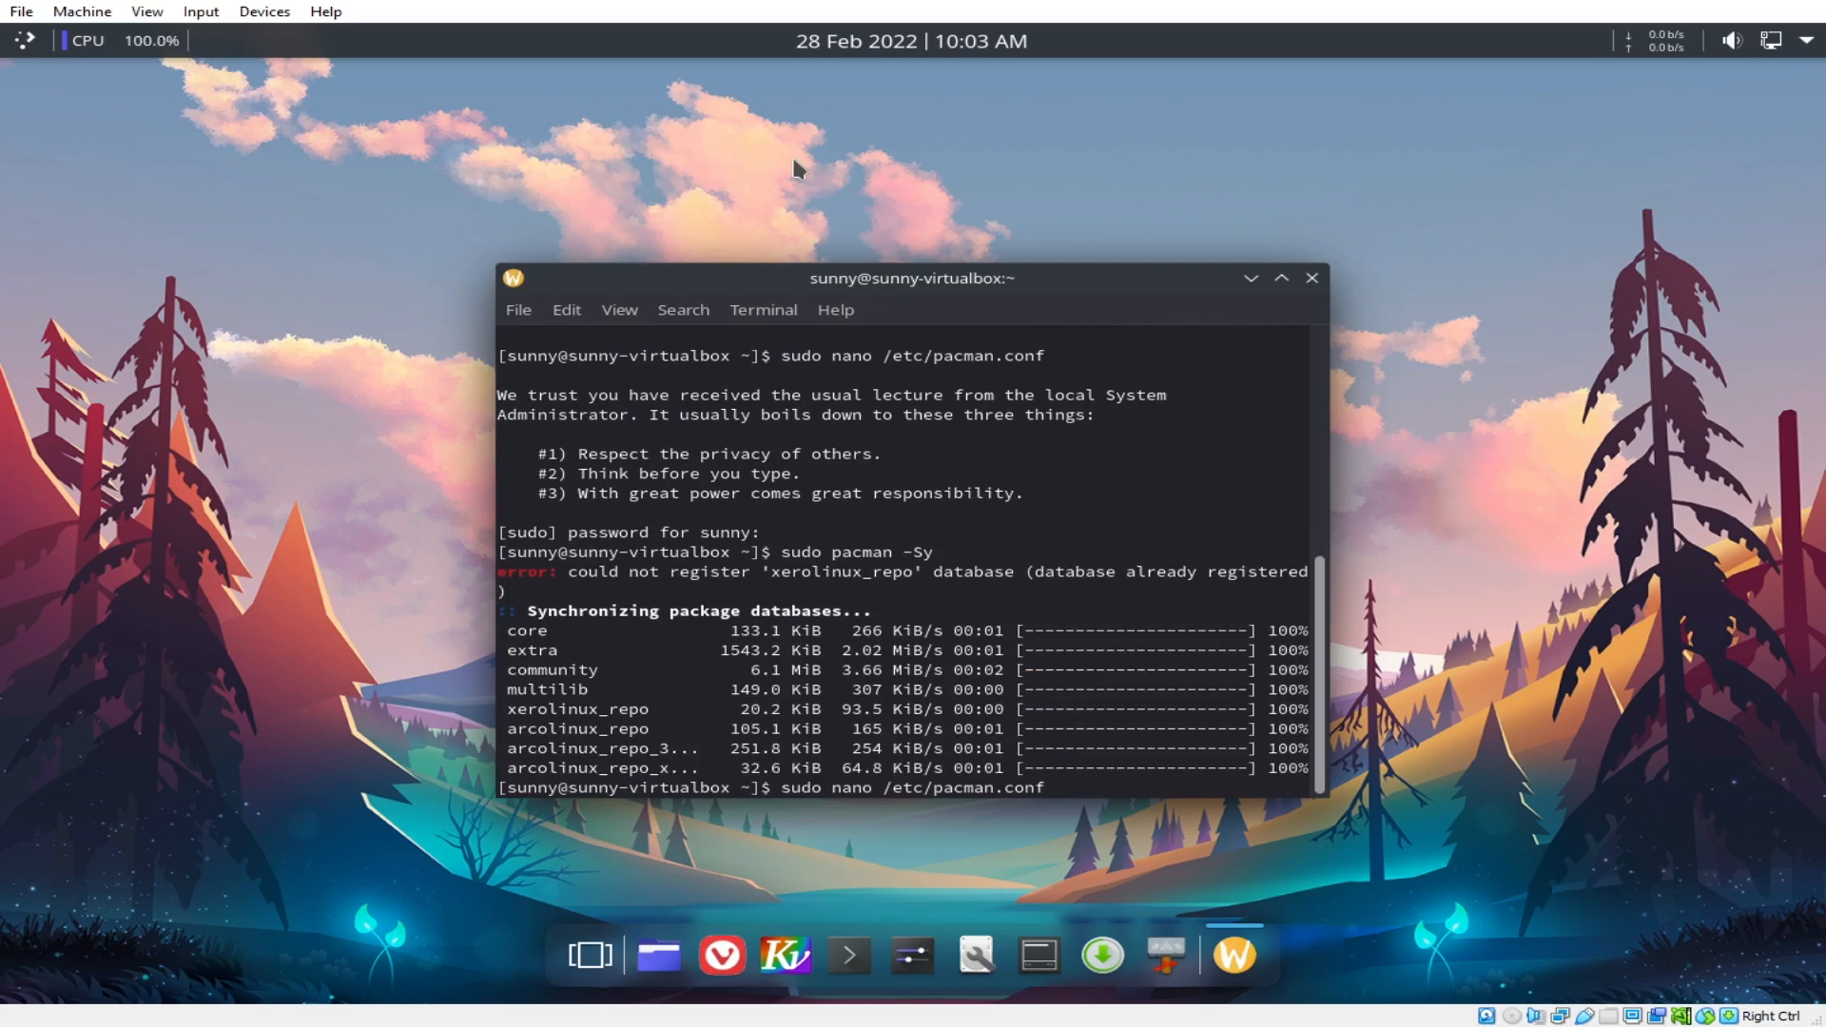
{"action": "key", "text": "Return"}
{"action": "key", "text": "Page_Down"}
{"action": "key", "text": "Page_Down"}
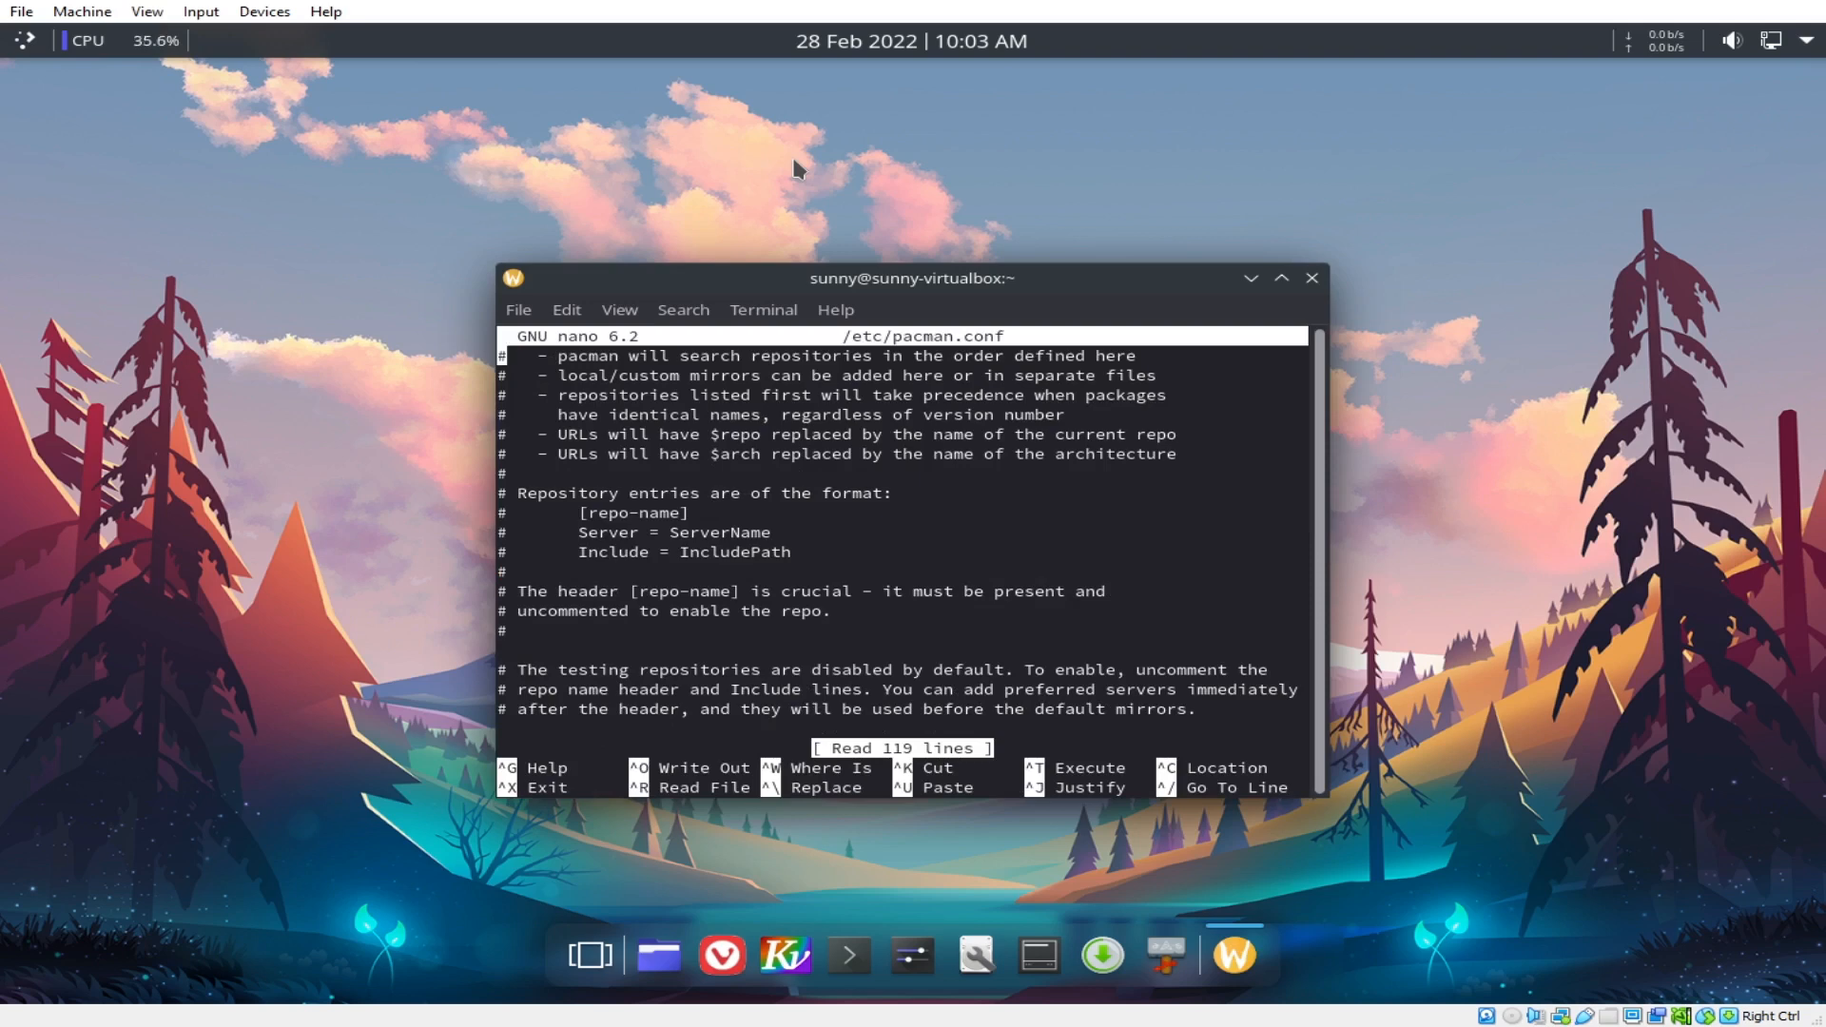
{"action": "key", "text": "Page_Down"}
{"action": "key", "text": "Page_Down"}
{"action": "key", "text": "Page_Down"}
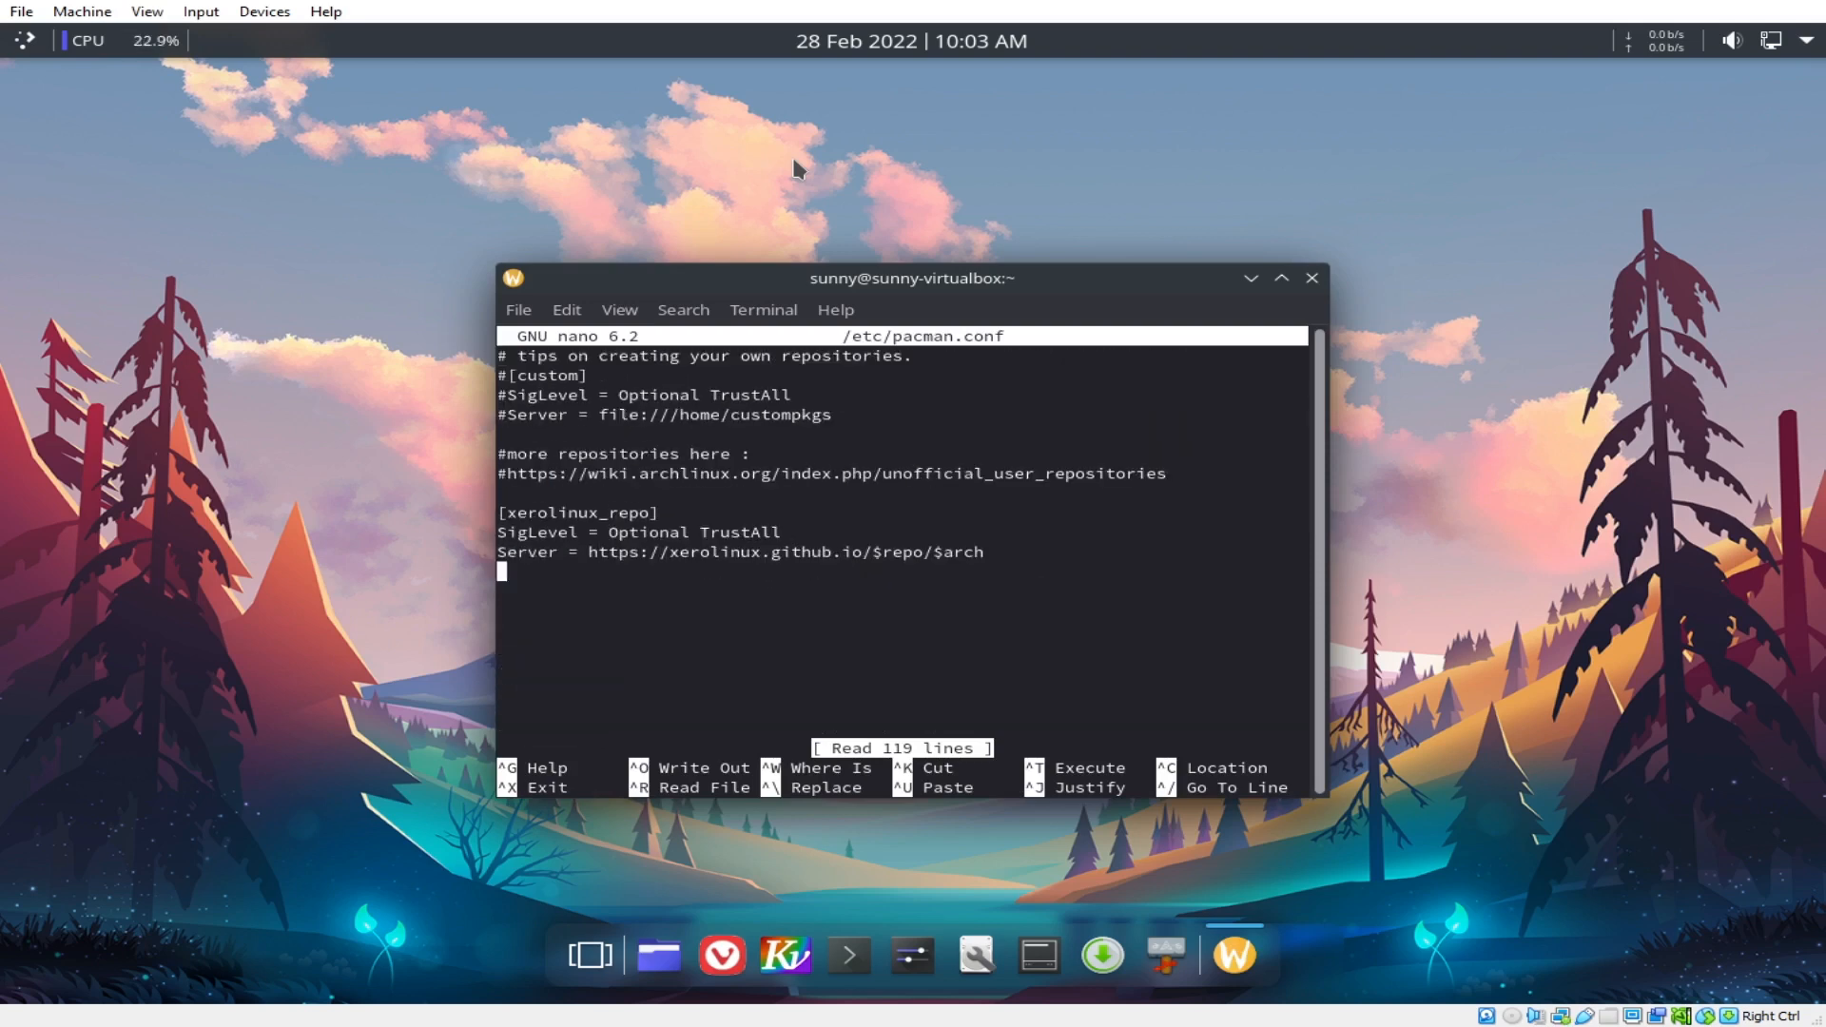
{"action": "key", "text": "Up"}
{"action": "key", "text": "Up"}
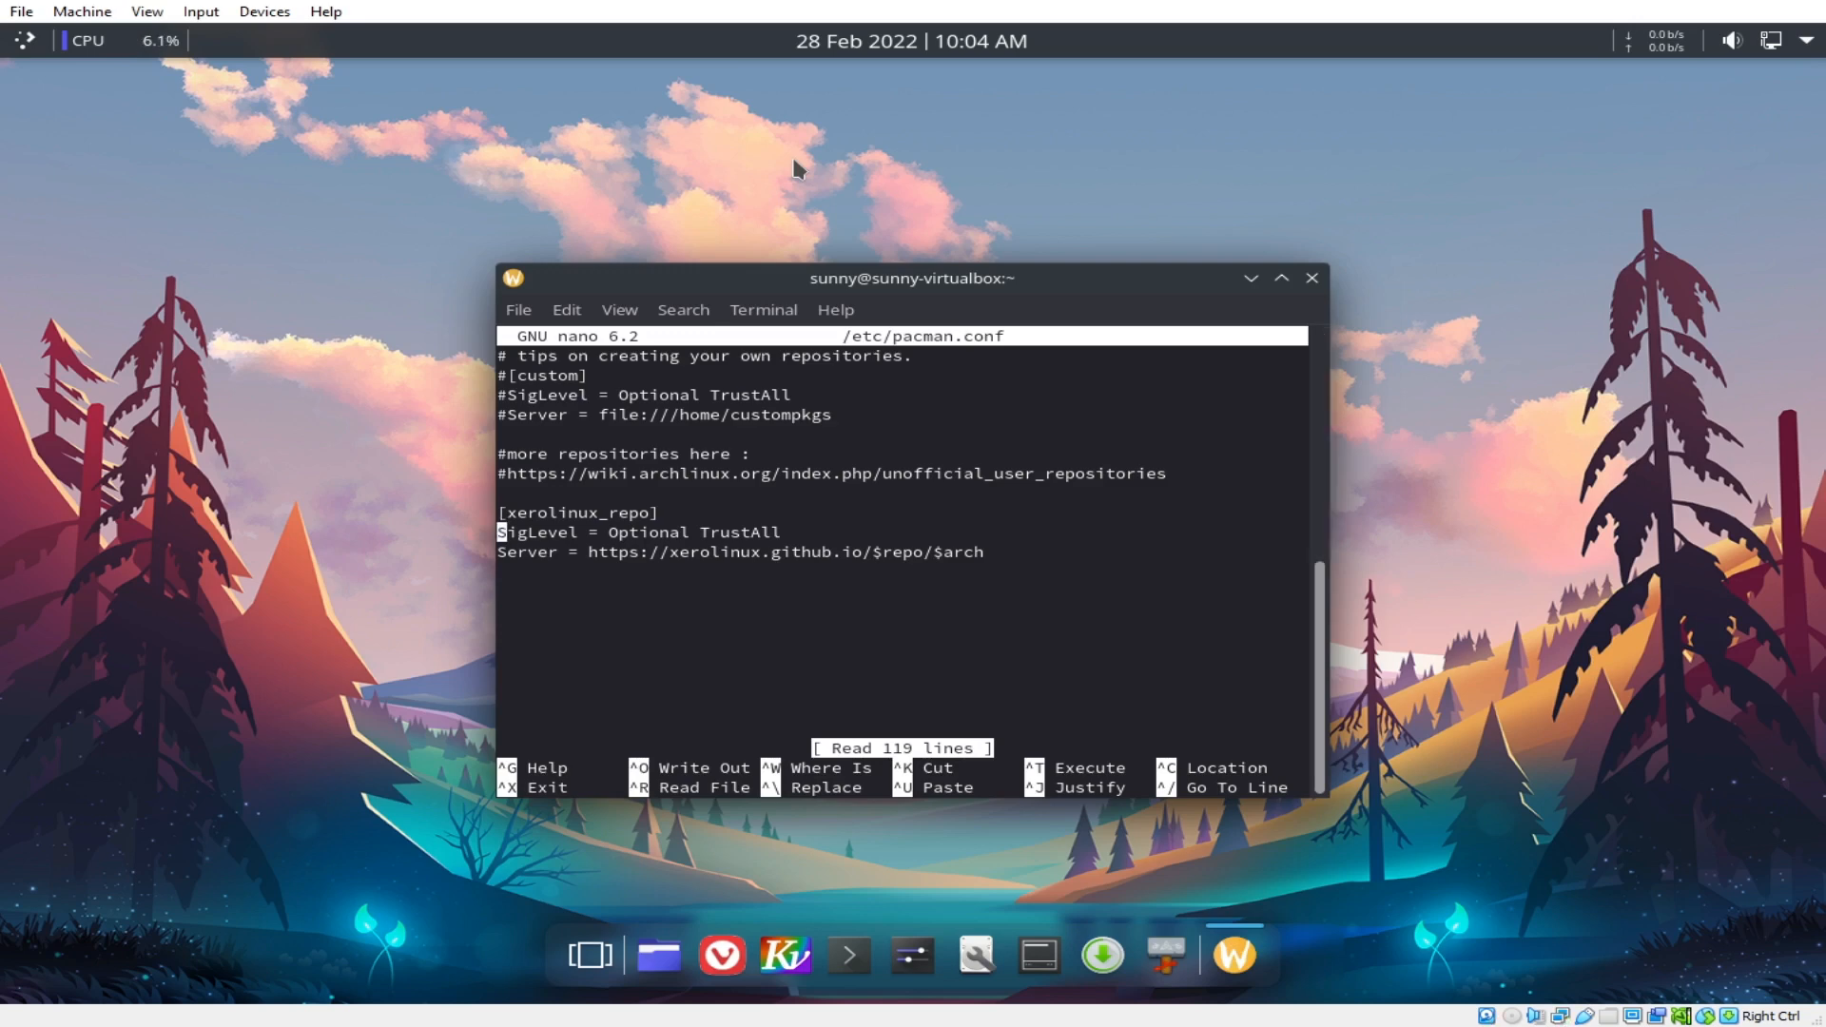
{"action": "key", "text": "ctrl+x"}
{"action": "key", "text": "Up"}
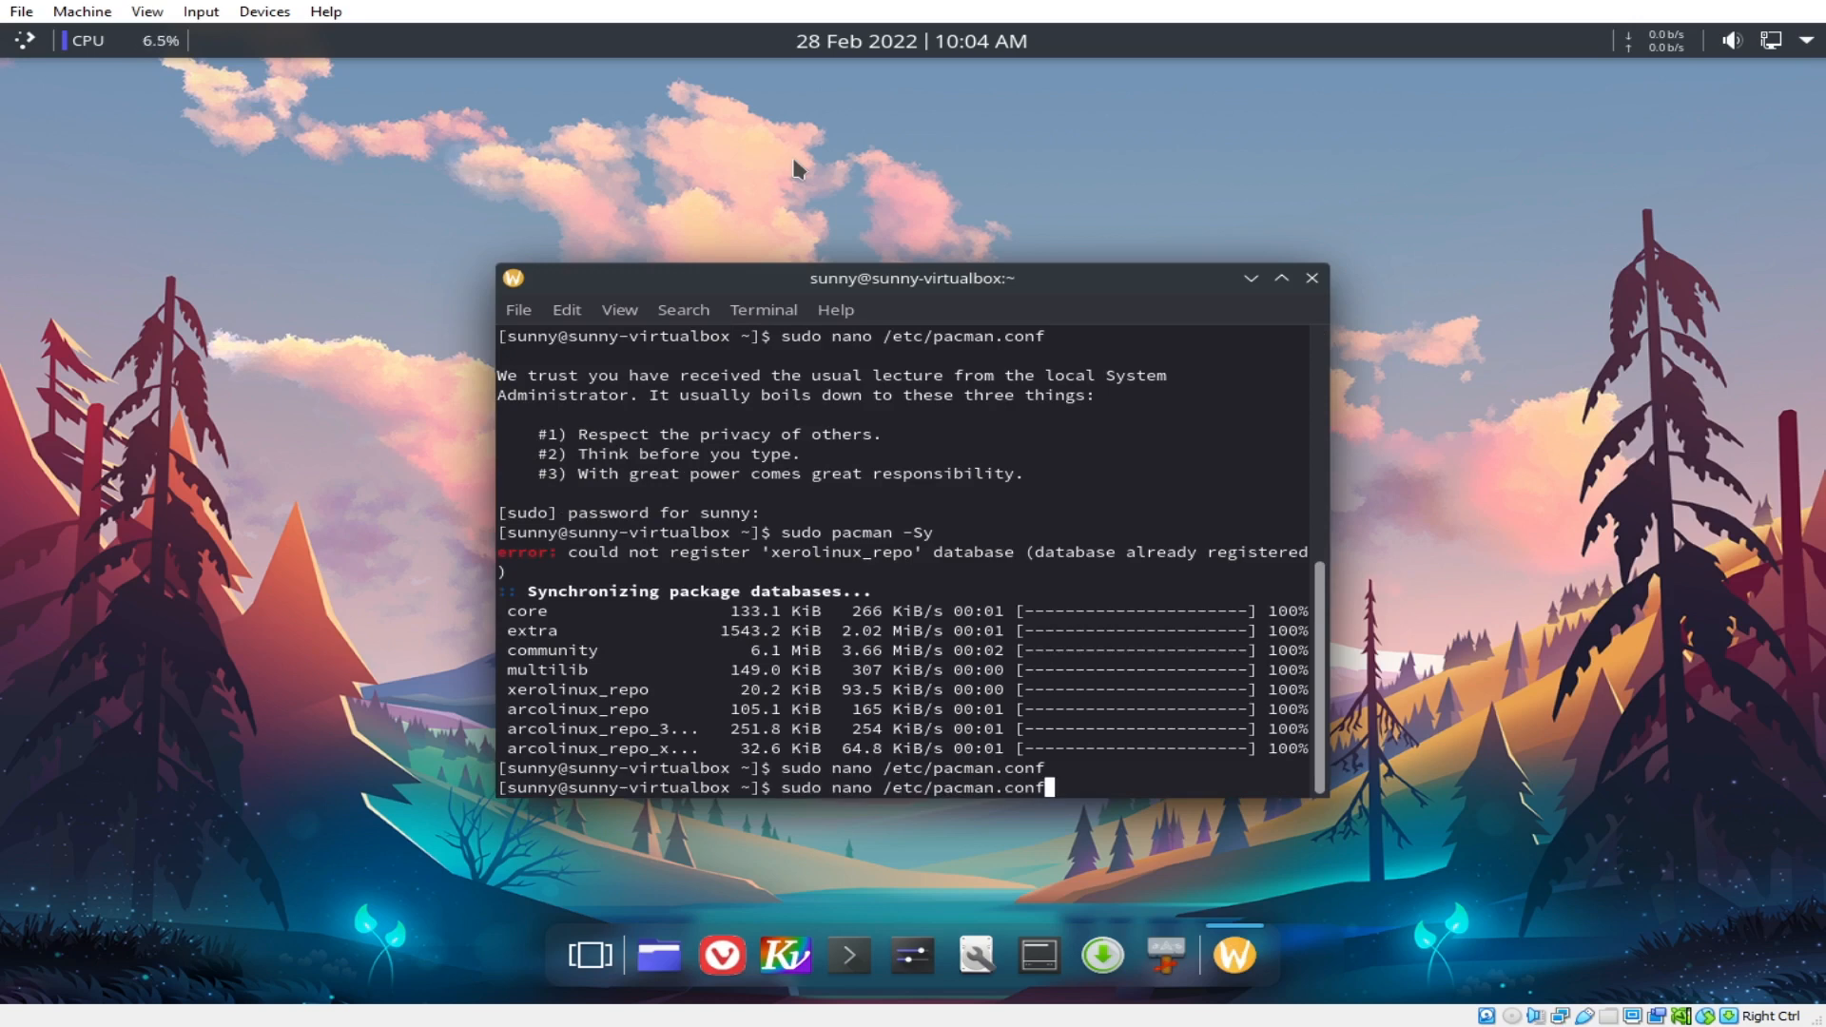
{"action": "key", "text": "Return"}
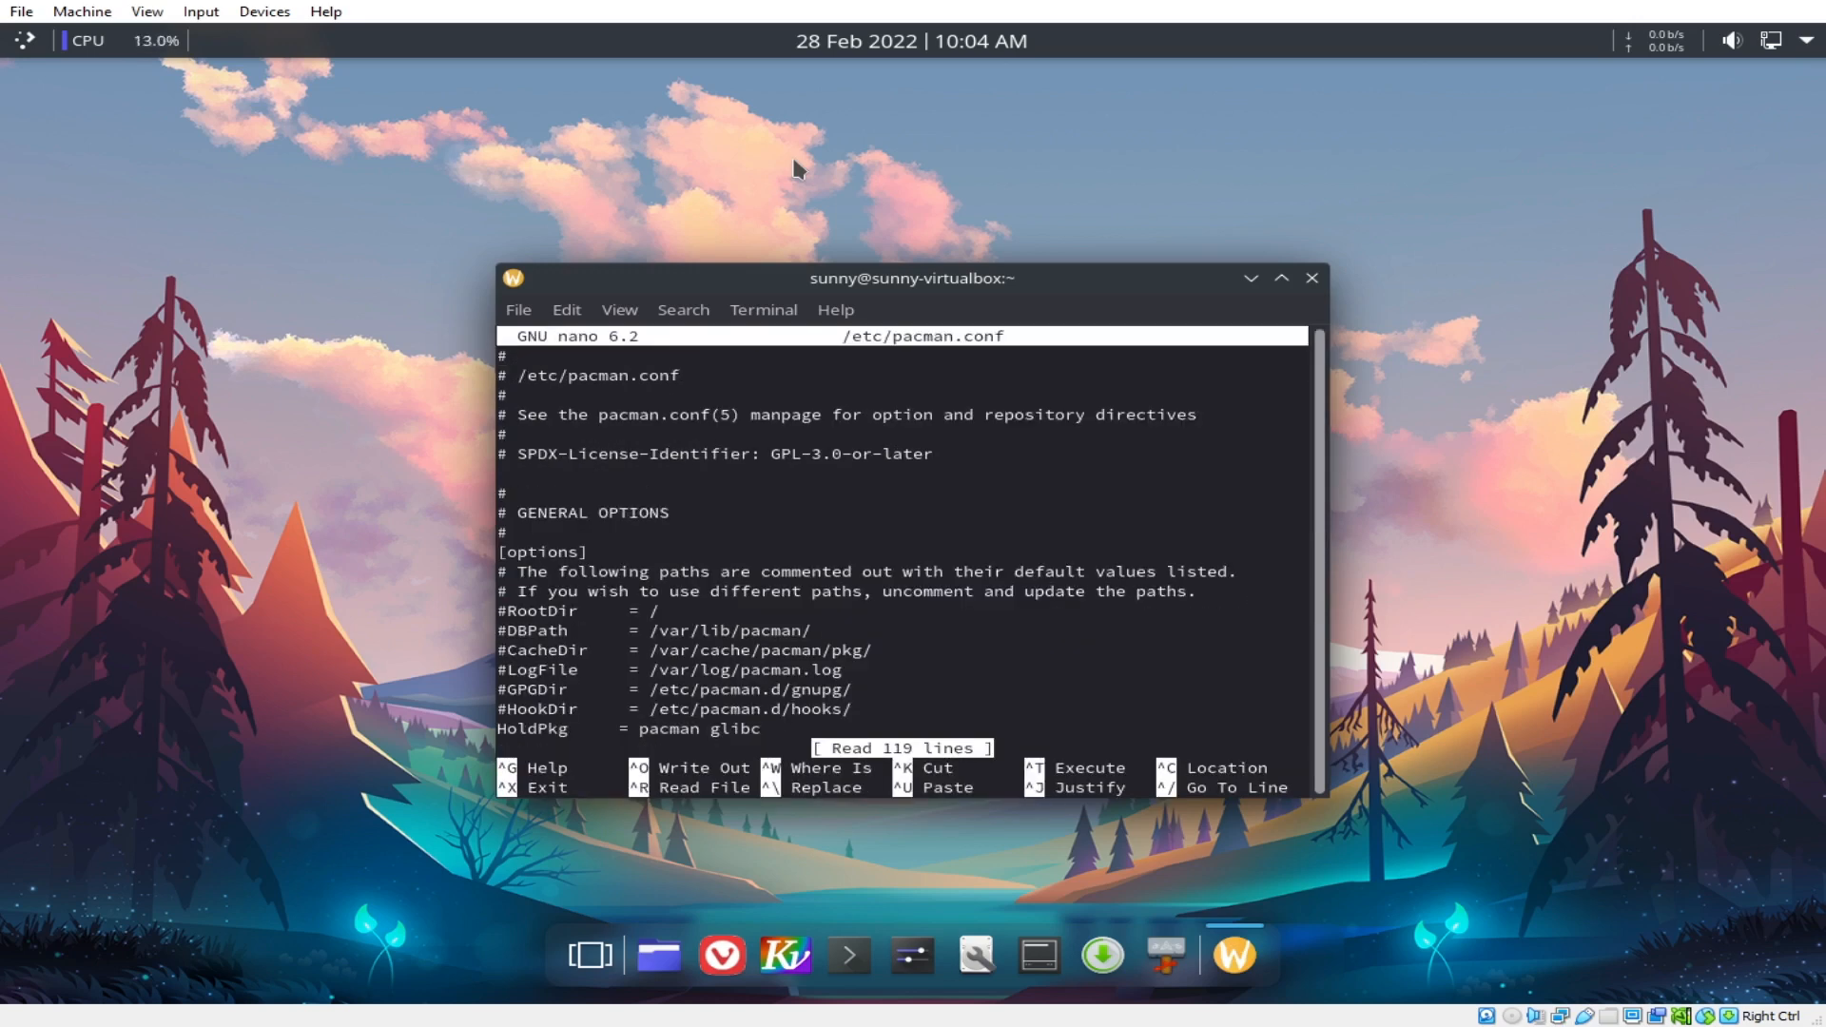
{"action": "key", "text": "ctrl+x"}
Run sudo pacman -Sy again and look over its output in the terminal.
{"action": "key", "text": "Up"}
{"action": "key", "text": "Up"}
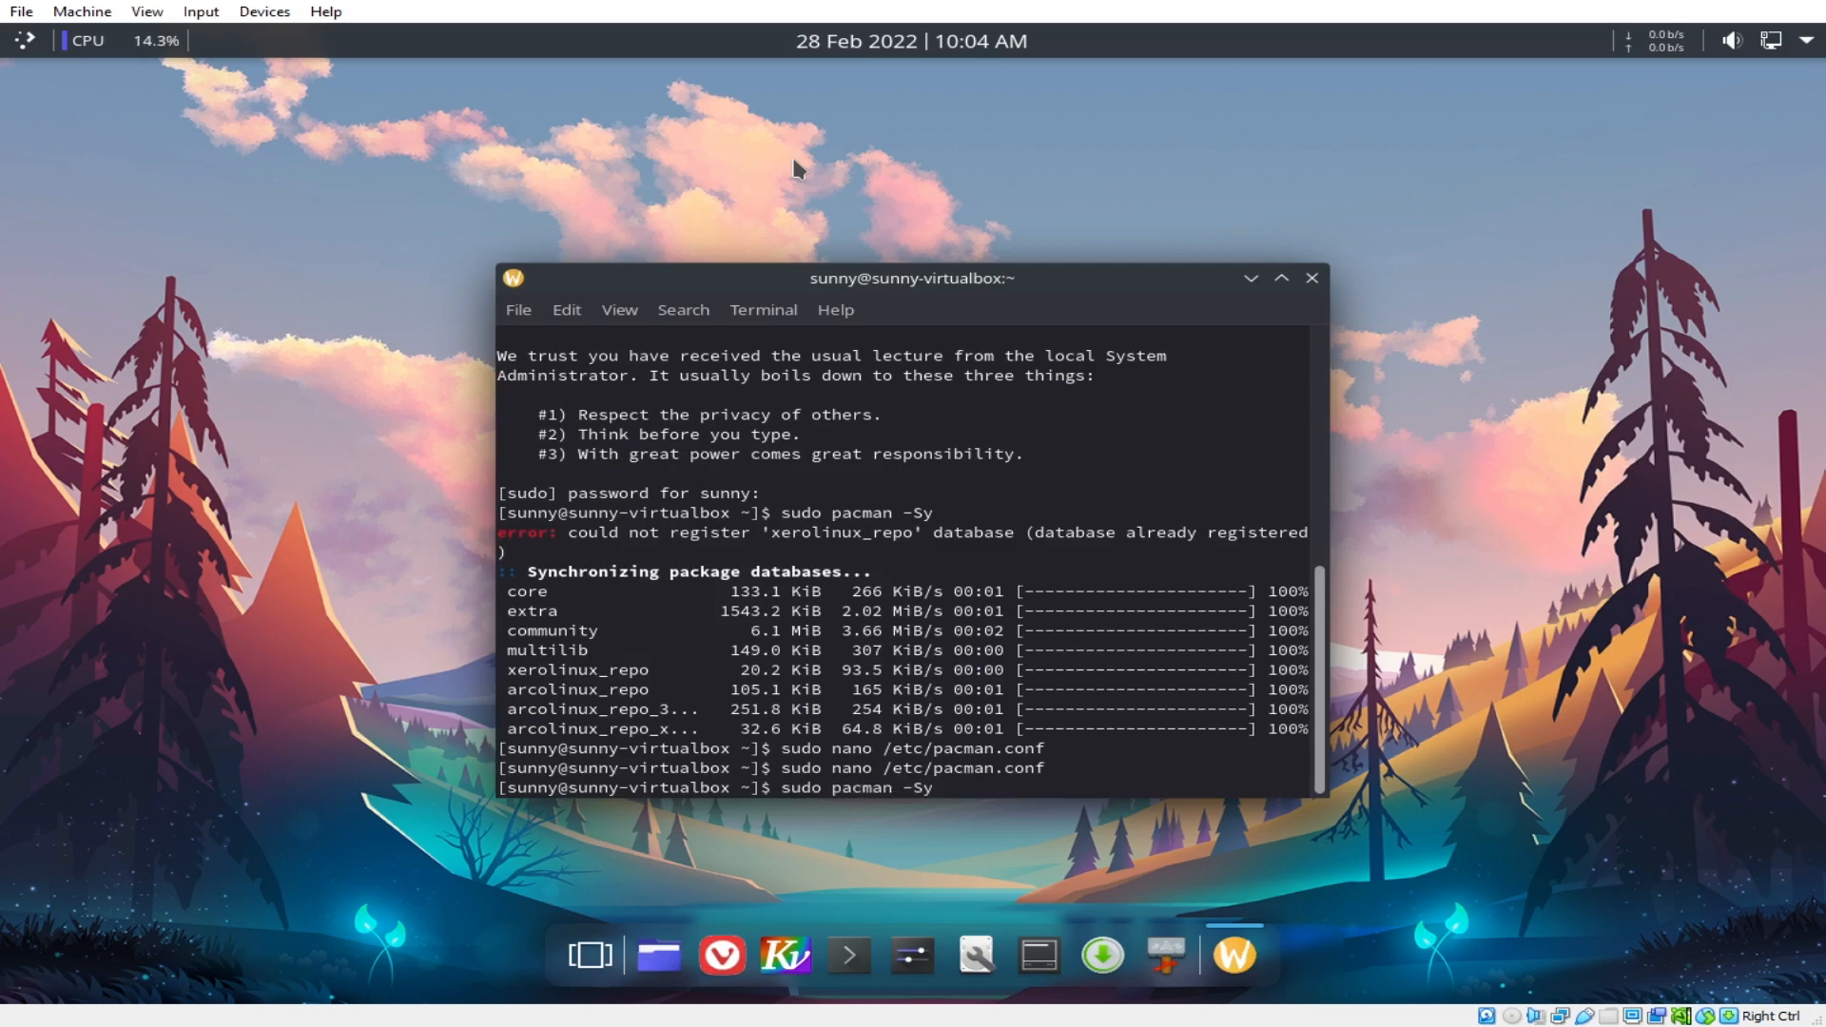
{"action": "key", "text": "Return"}
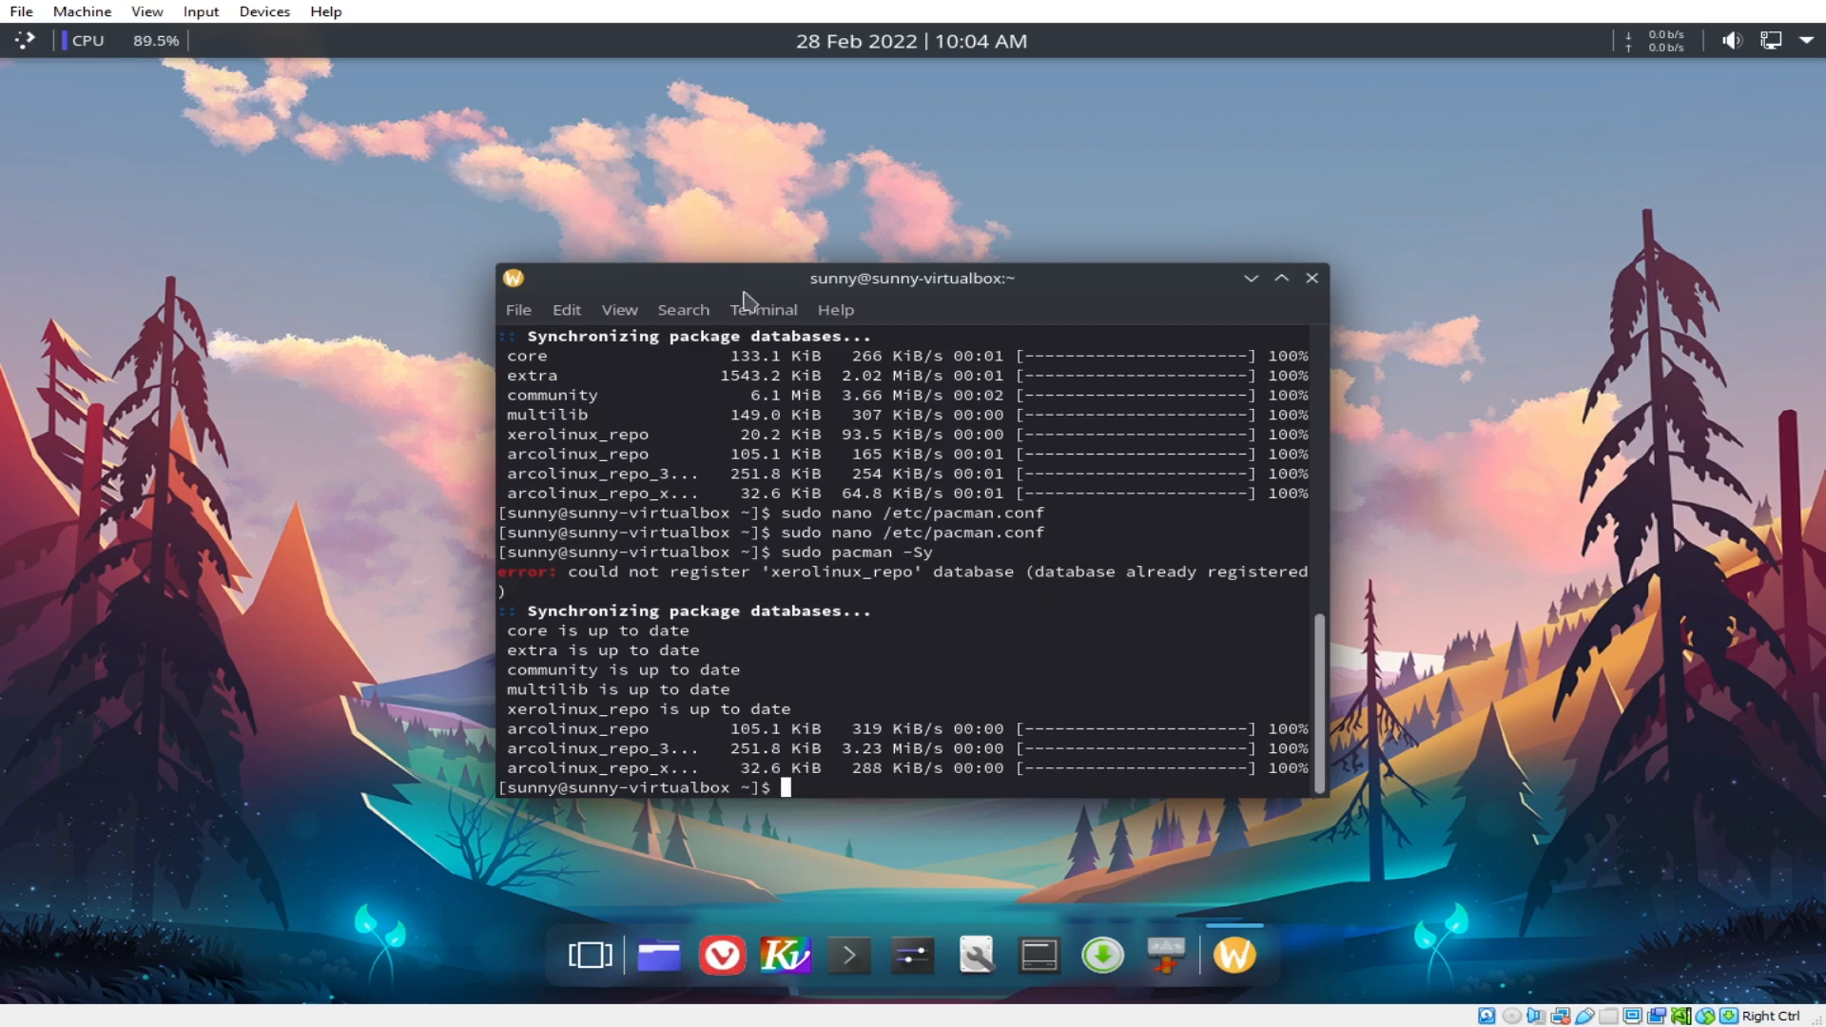
{"action": "left_click_drag", "start_coordinate": [754, 294], "coordinate": [699, 257]}
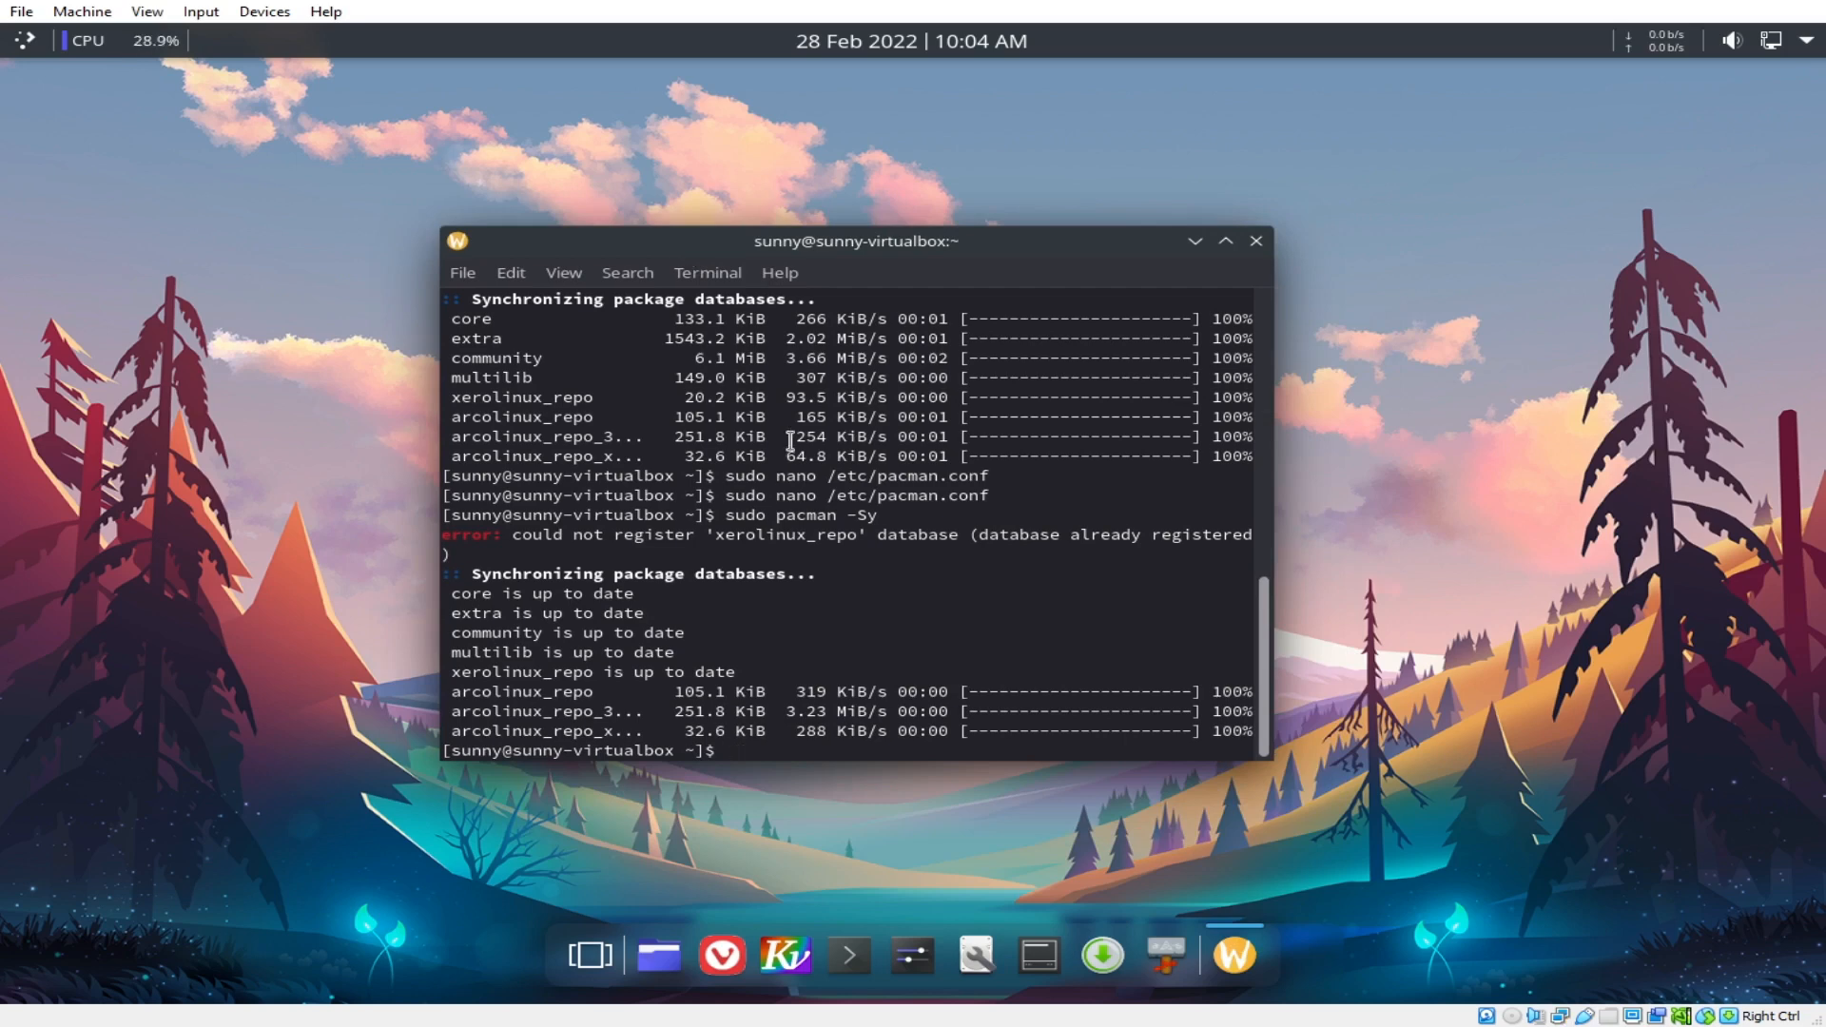
{"action": "scroll", "coordinate": [791, 440], "scroll_direction": "up", "scroll_amount": 2}
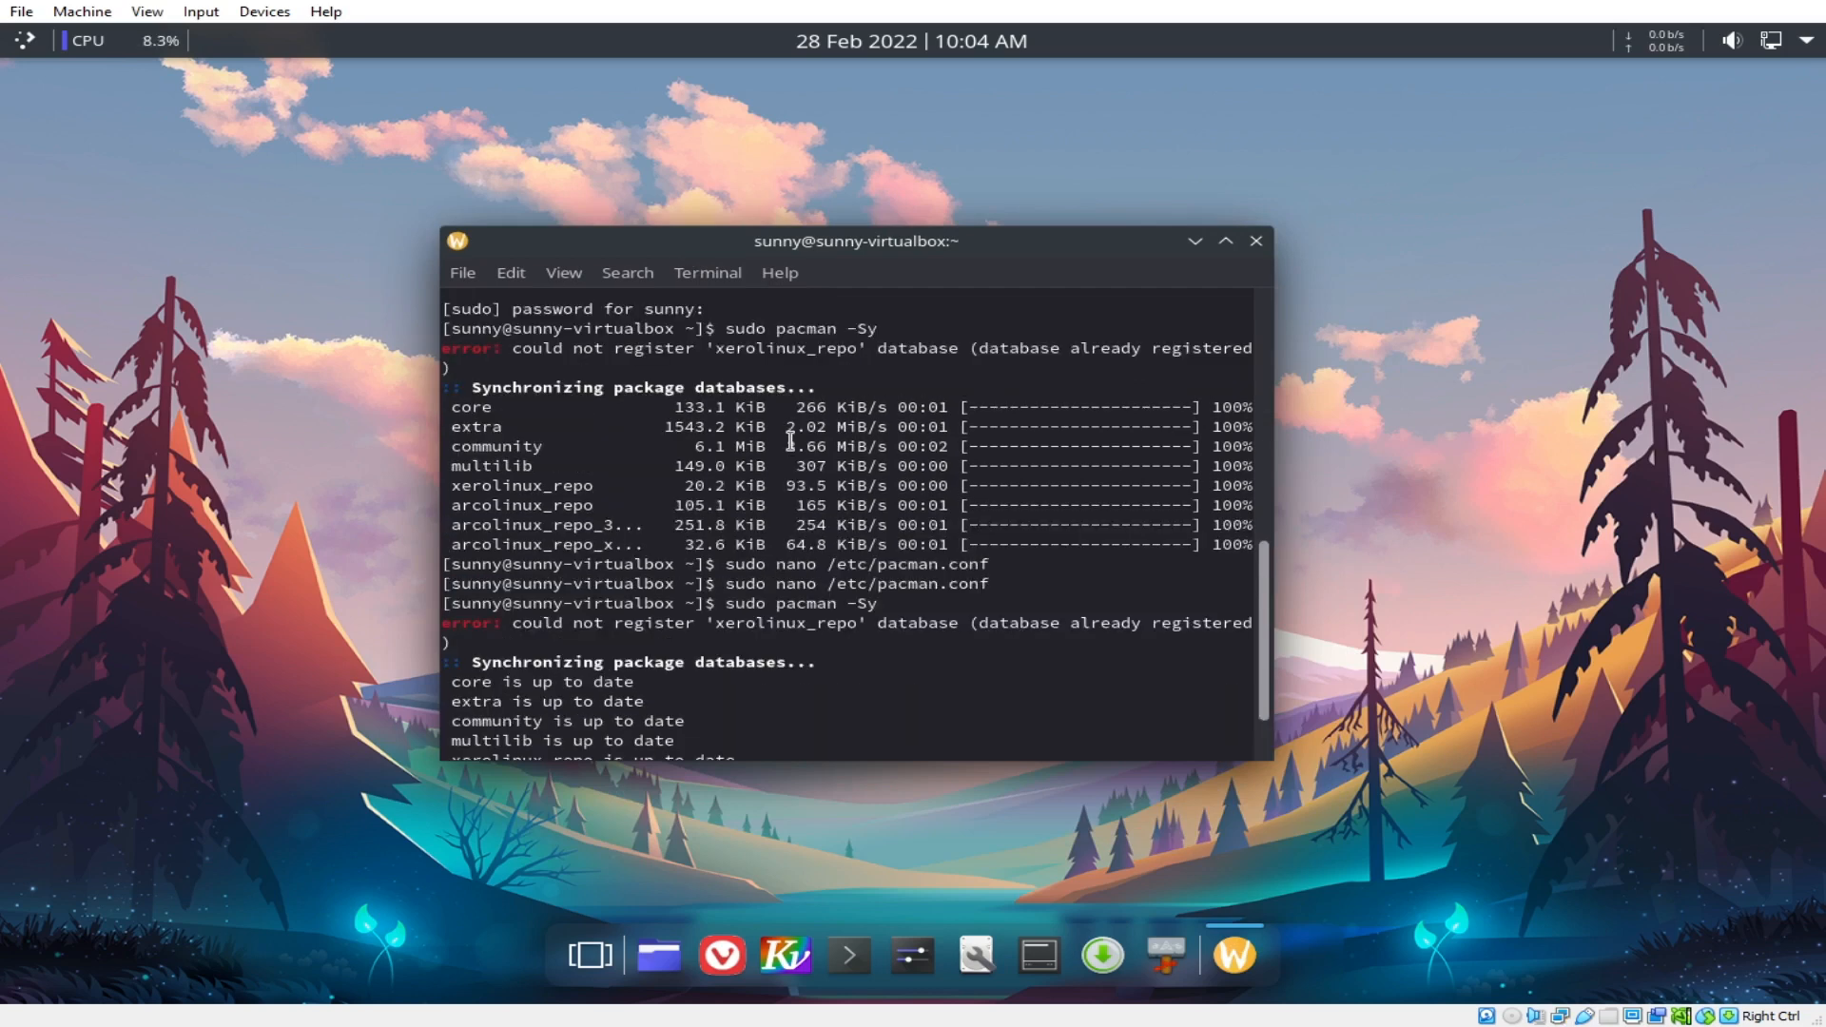
{"action": "scroll", "coordinate": [790, 441], "scroll_direction": "down", "scroll_amount": 2}
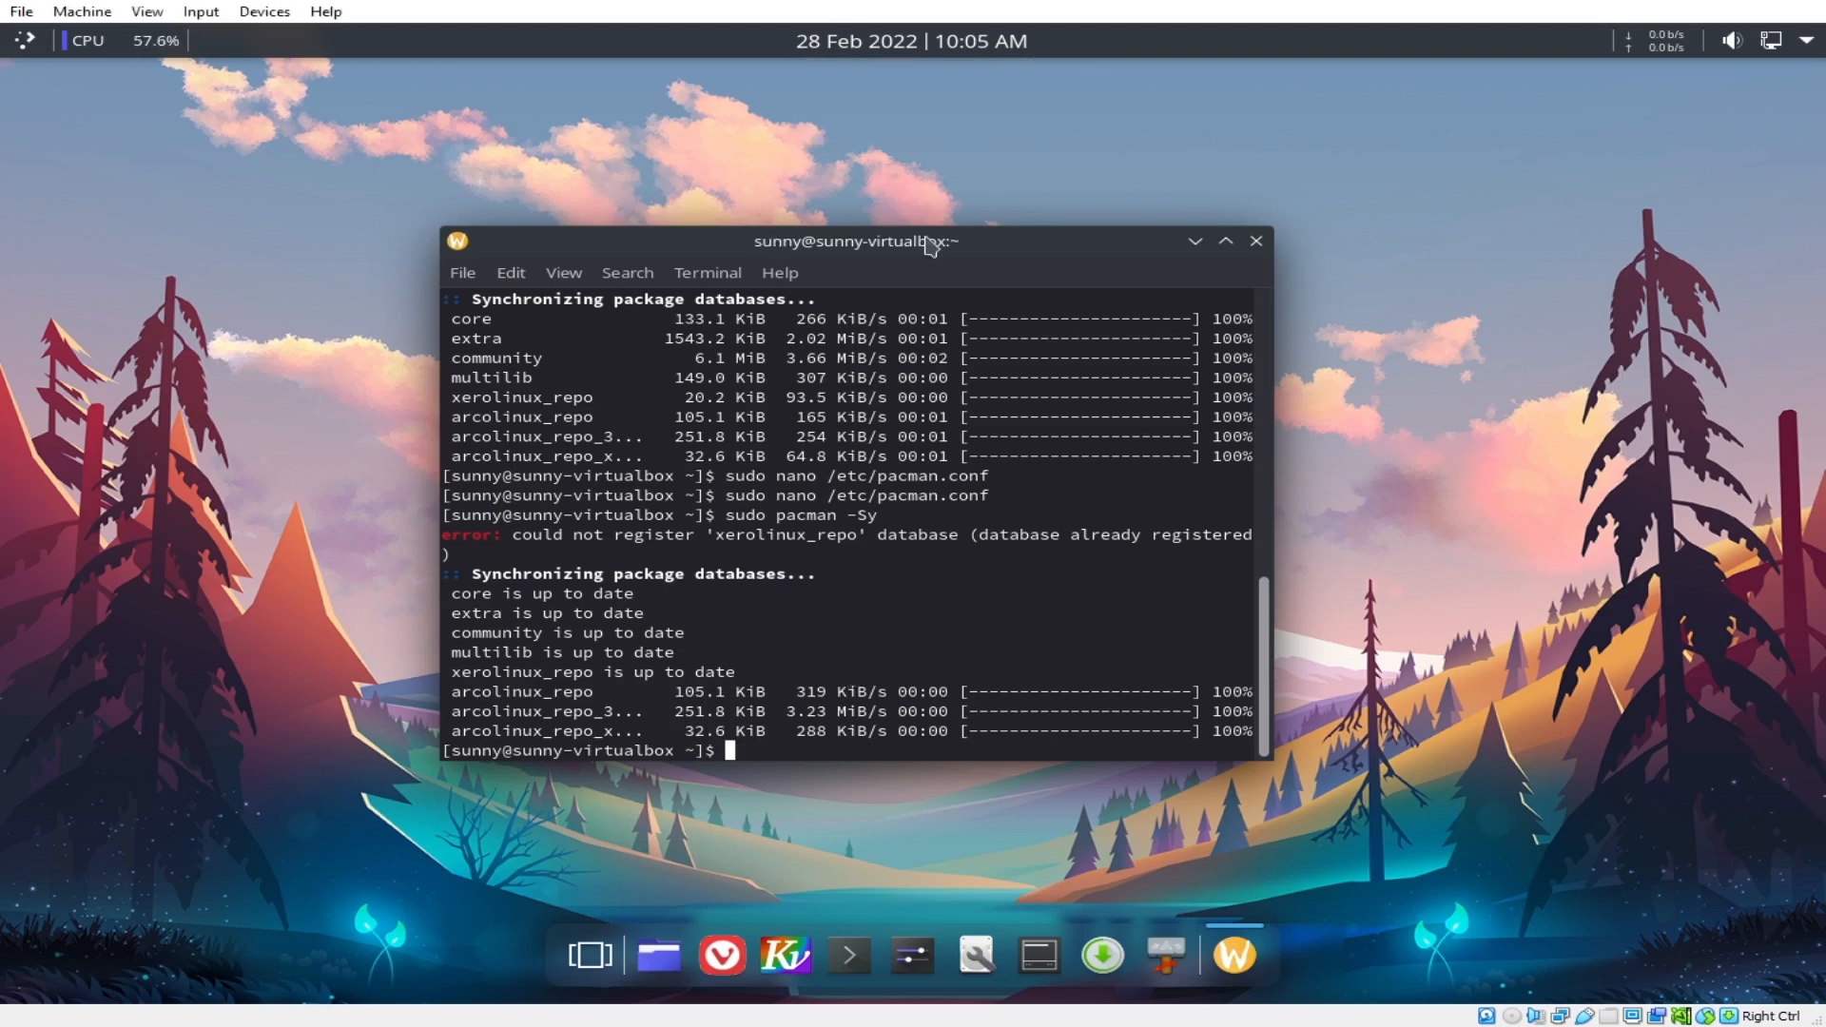
List the home folder's contents and change into the Documents folder.
{"action": "type", "text": "l"}
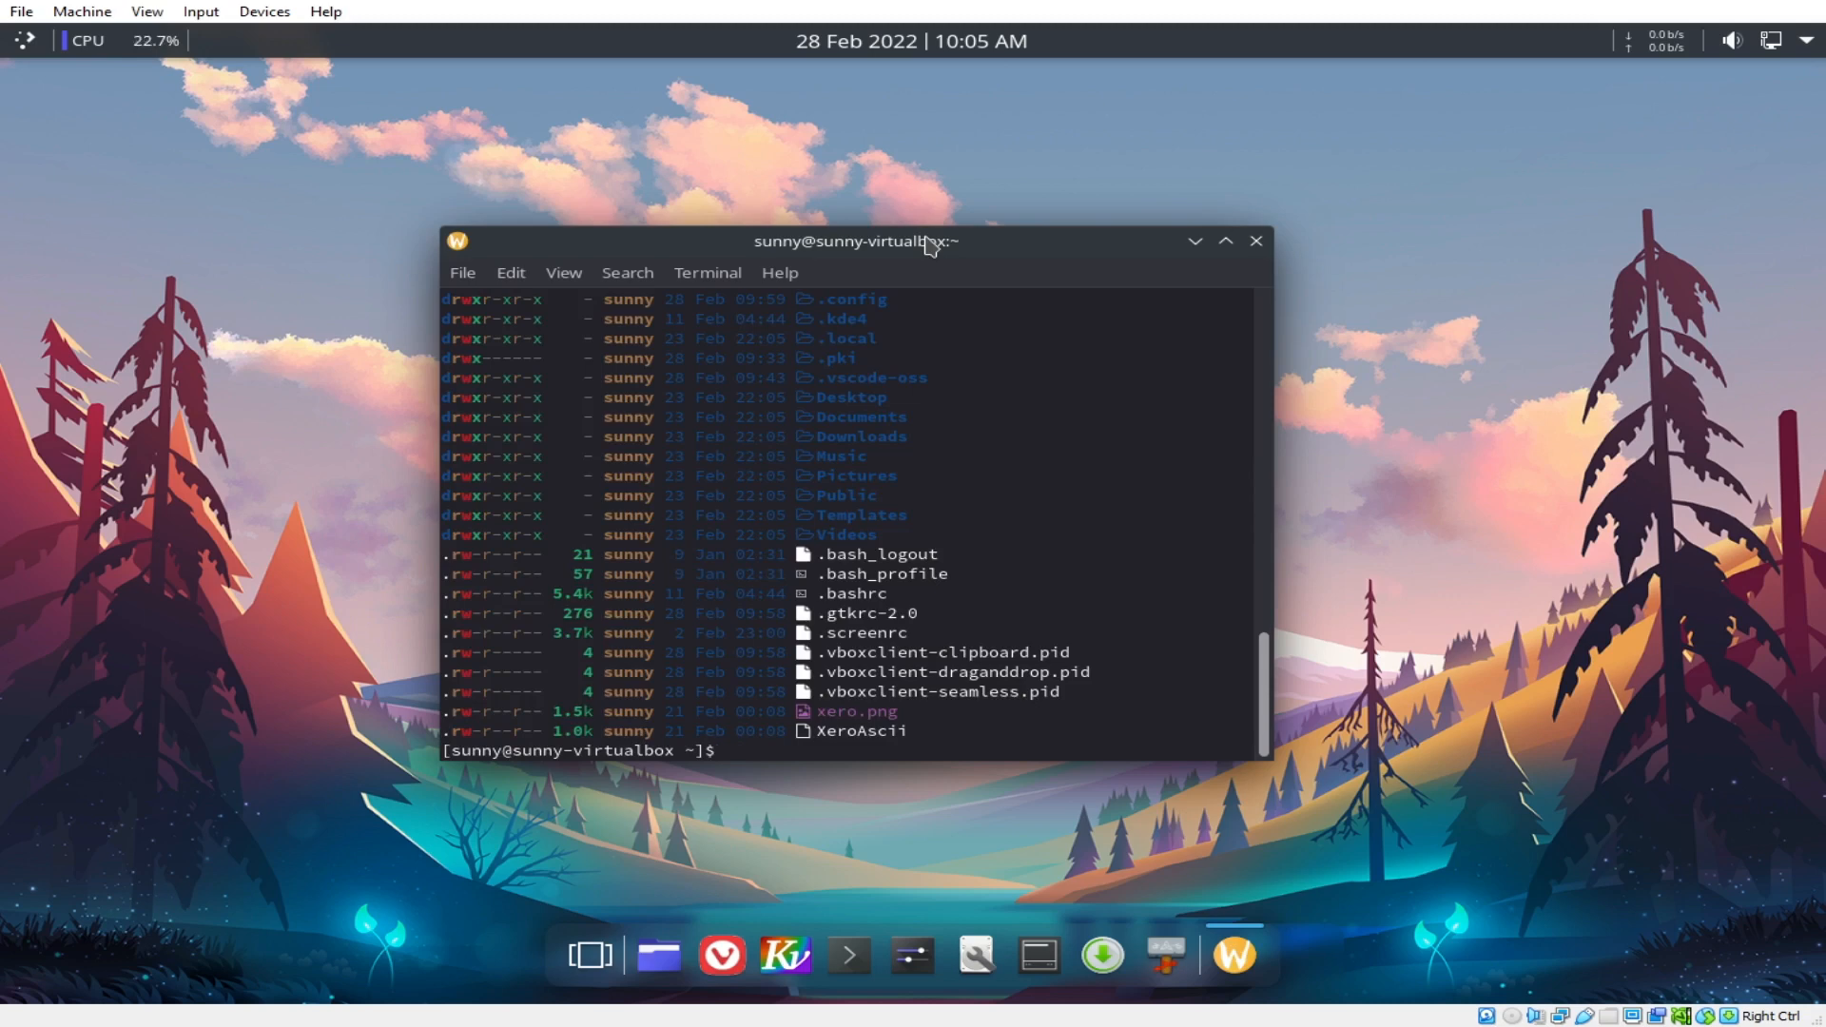
{"action": "type", "text": "cd Documents"}
{"action": "key", "text": "Return"}
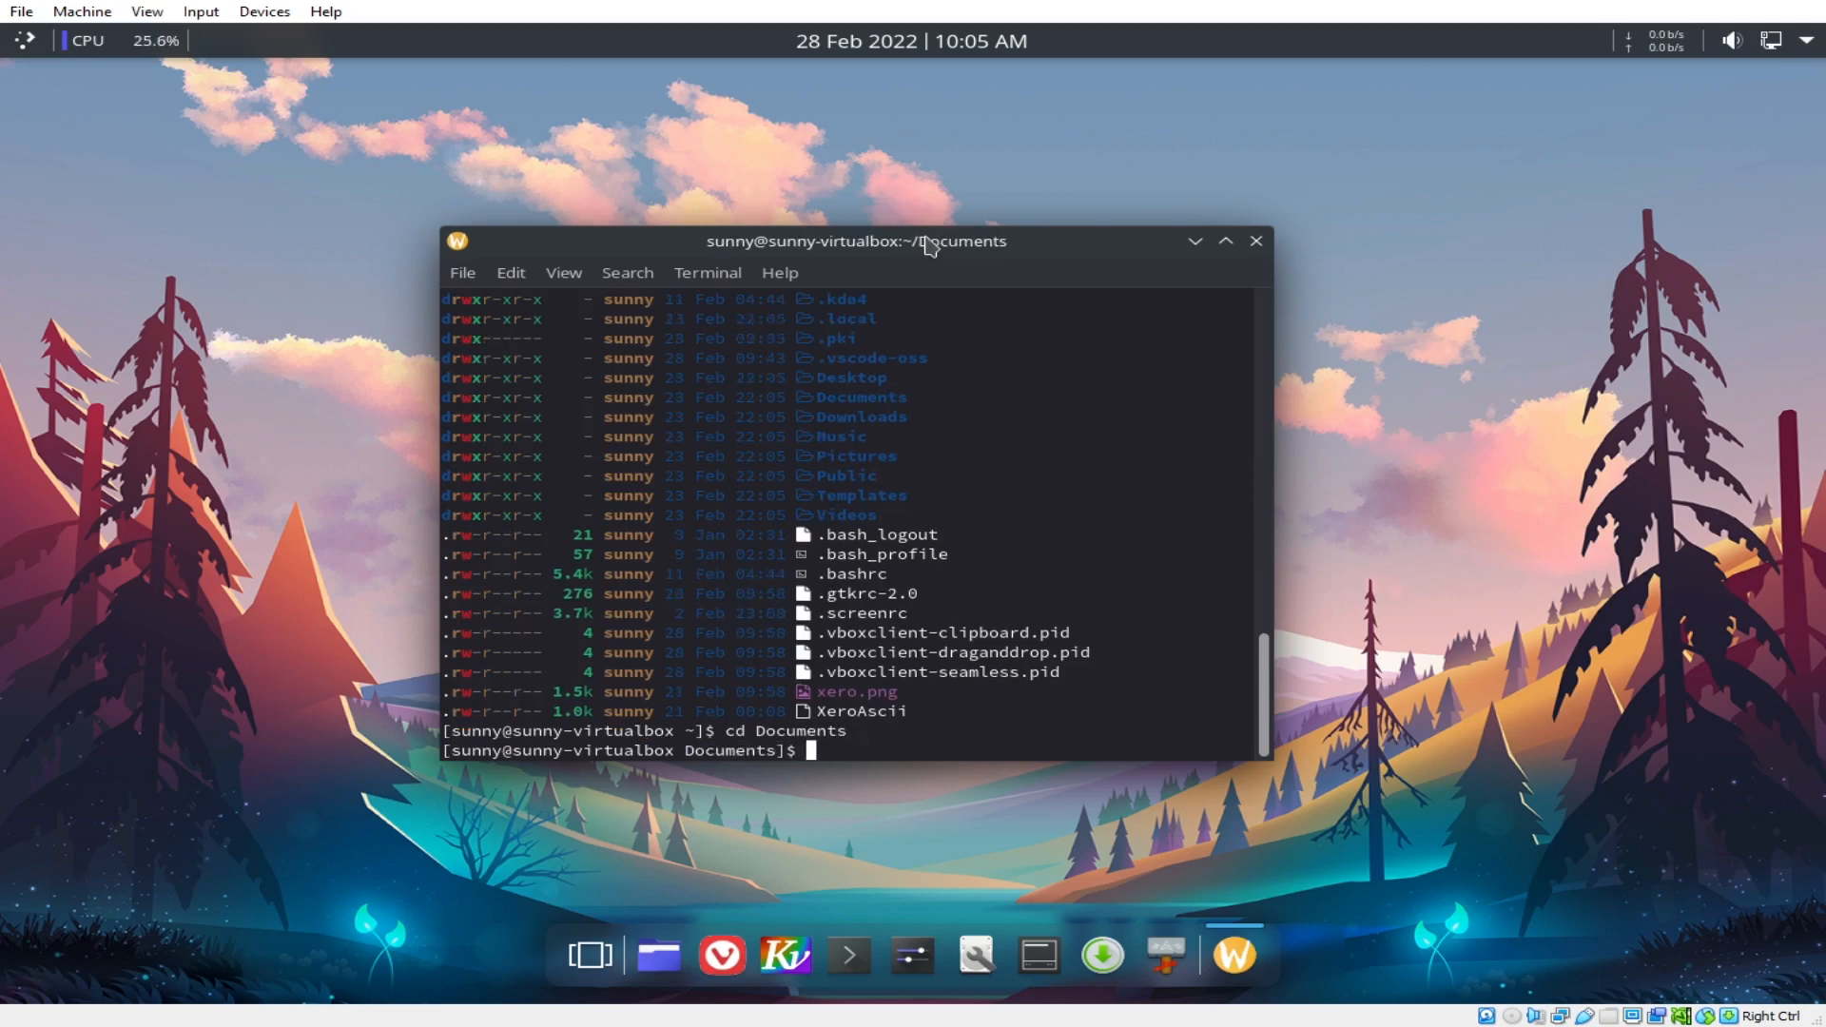
{"action": "type", "text": "git clone https://github."}
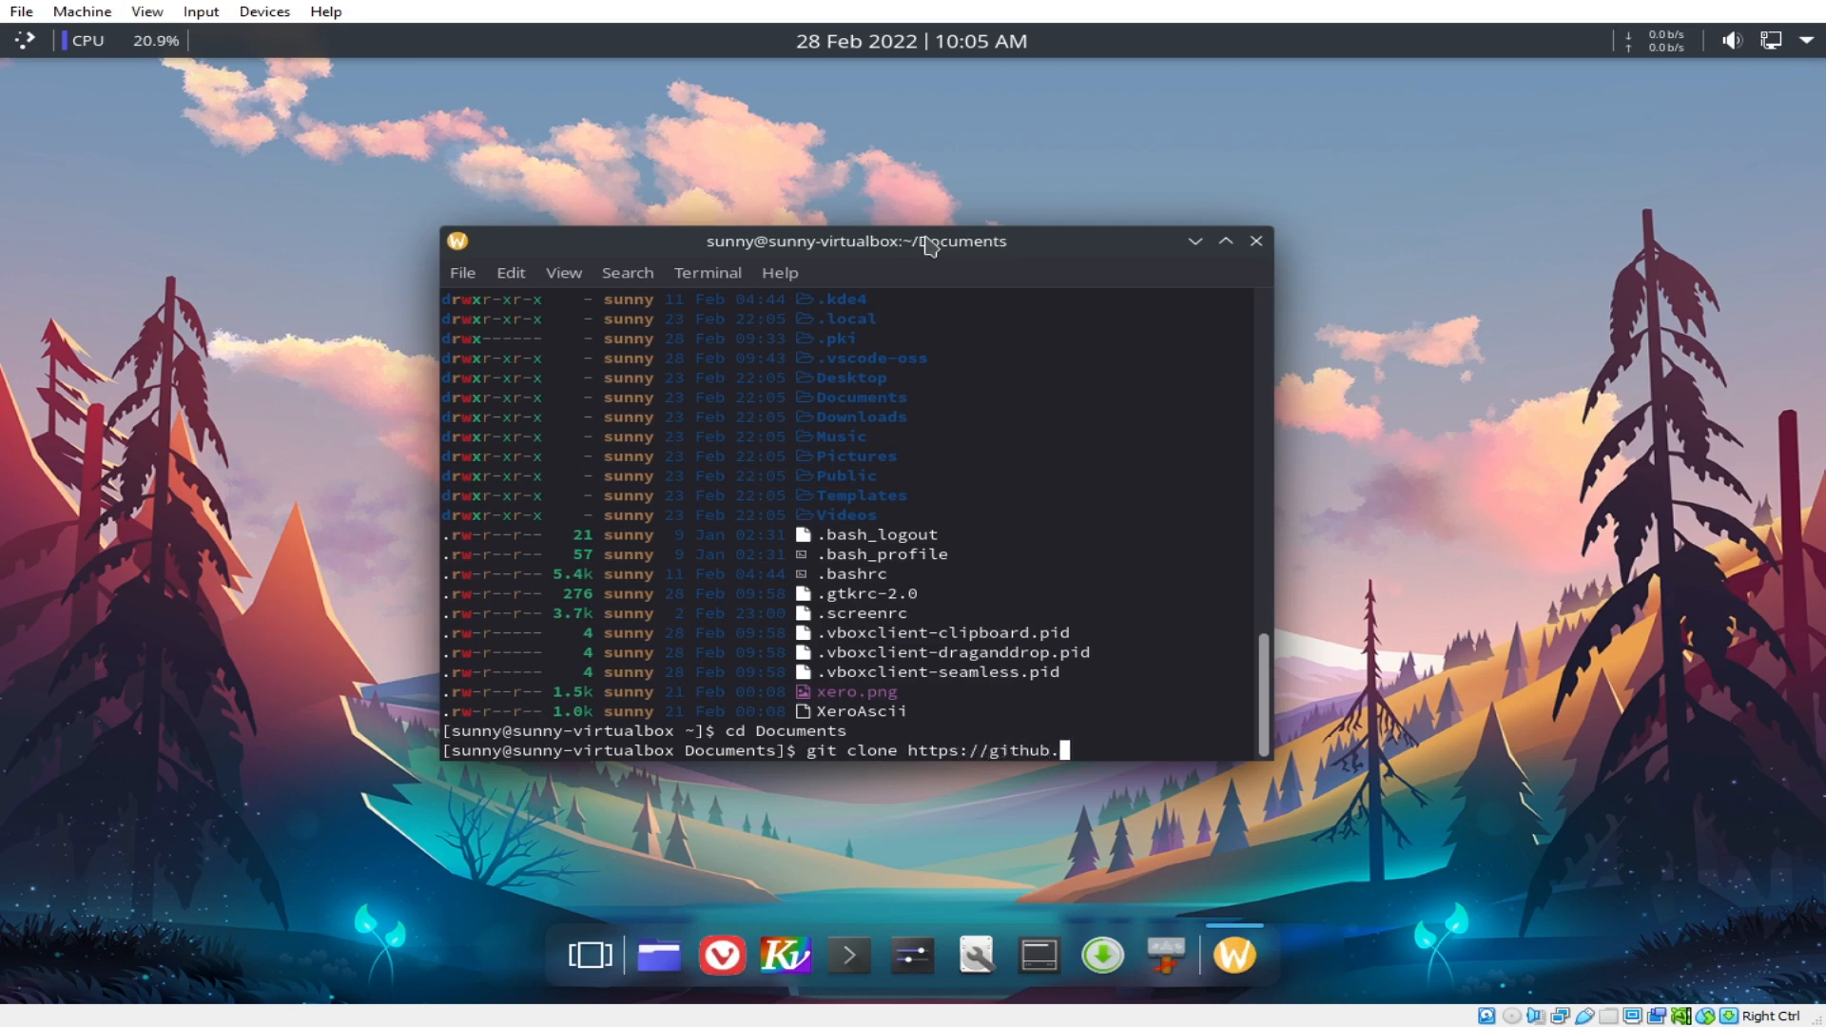
{"action": "type", "text": "com/xerolinux/xer0"}
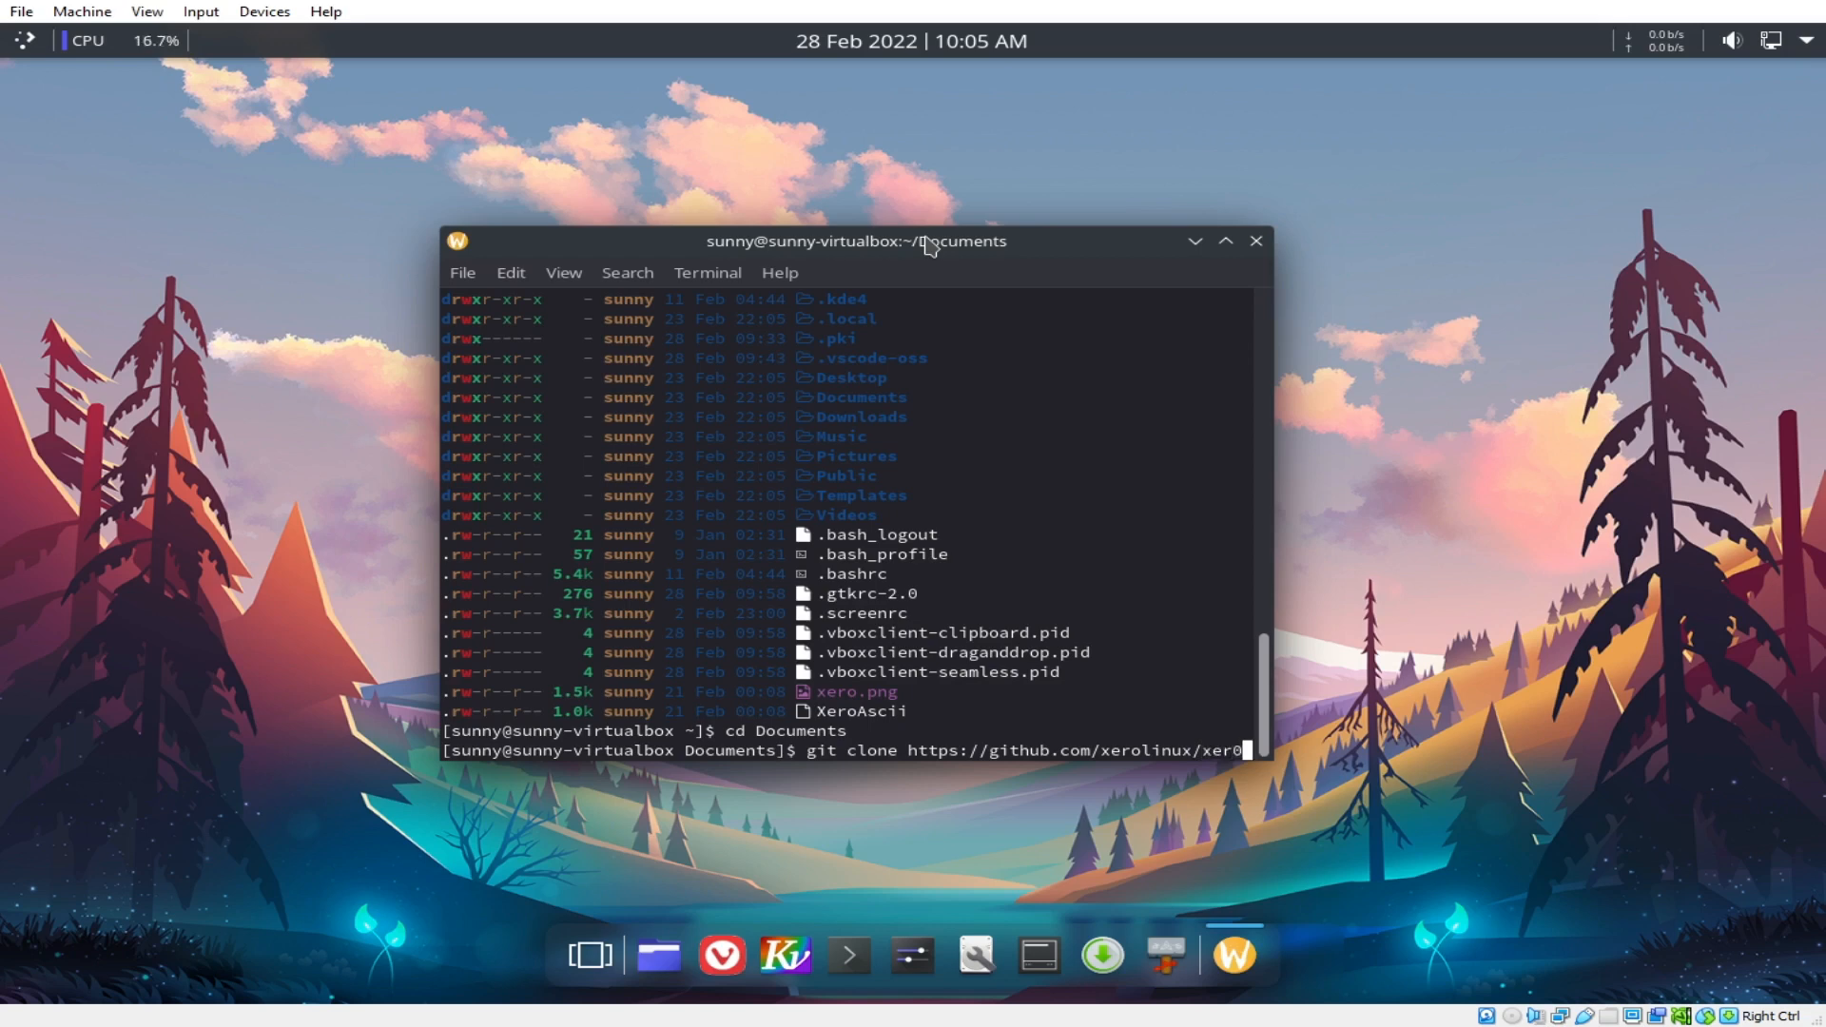
{"action": "key", "text": "BackSpace"}
{"action": "type", "text": "-laya"}
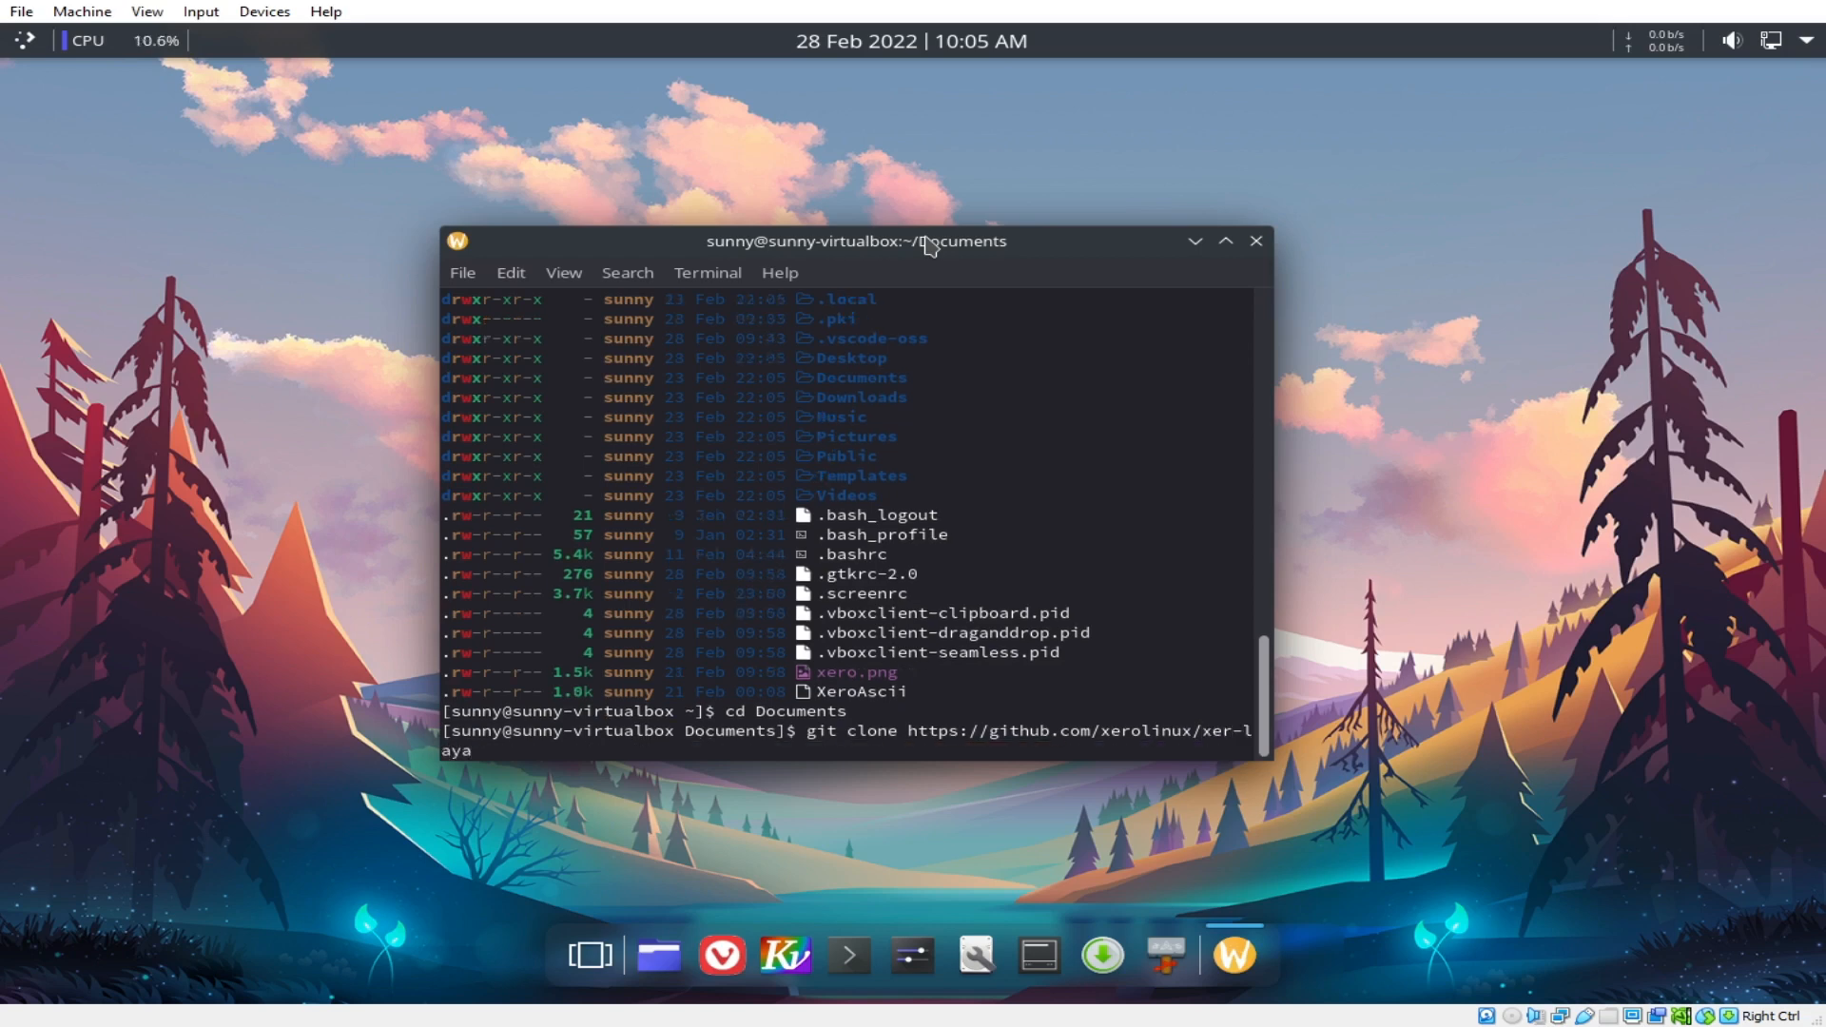
{"action": "key", "text": "Up"}
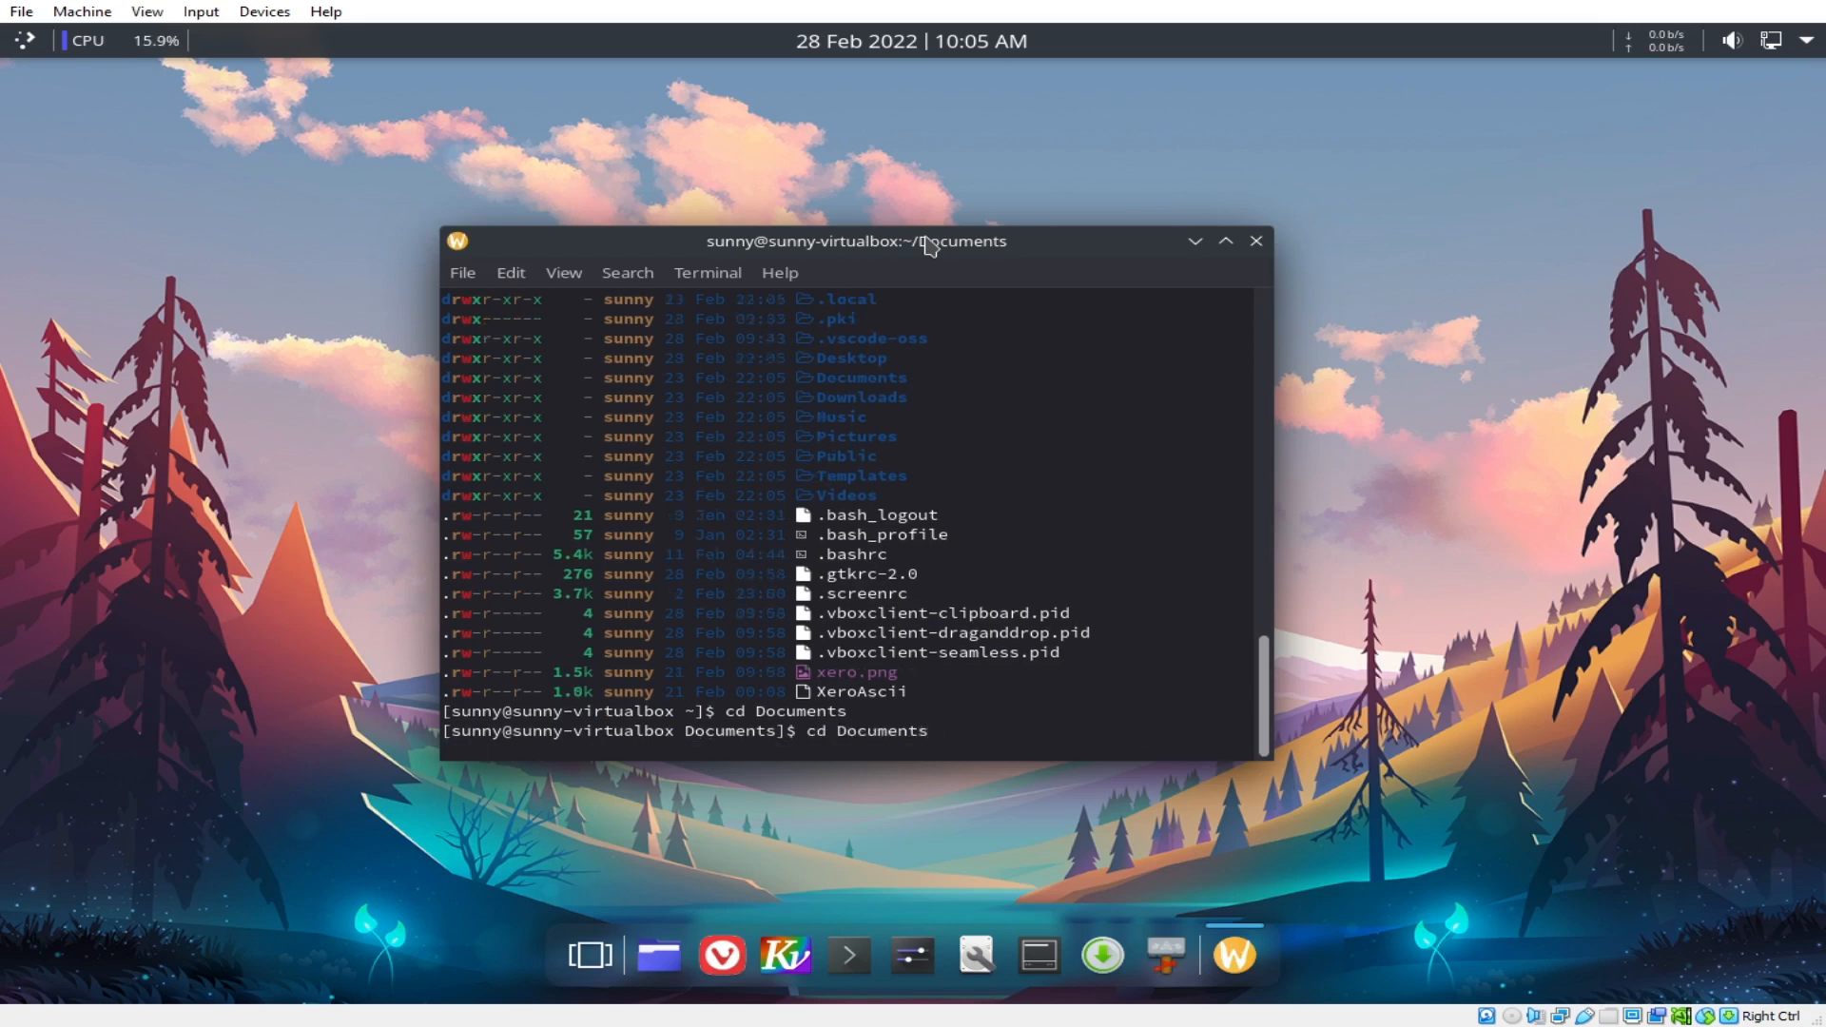
{"action": "left_click", "coordinate": [1227, 243]}
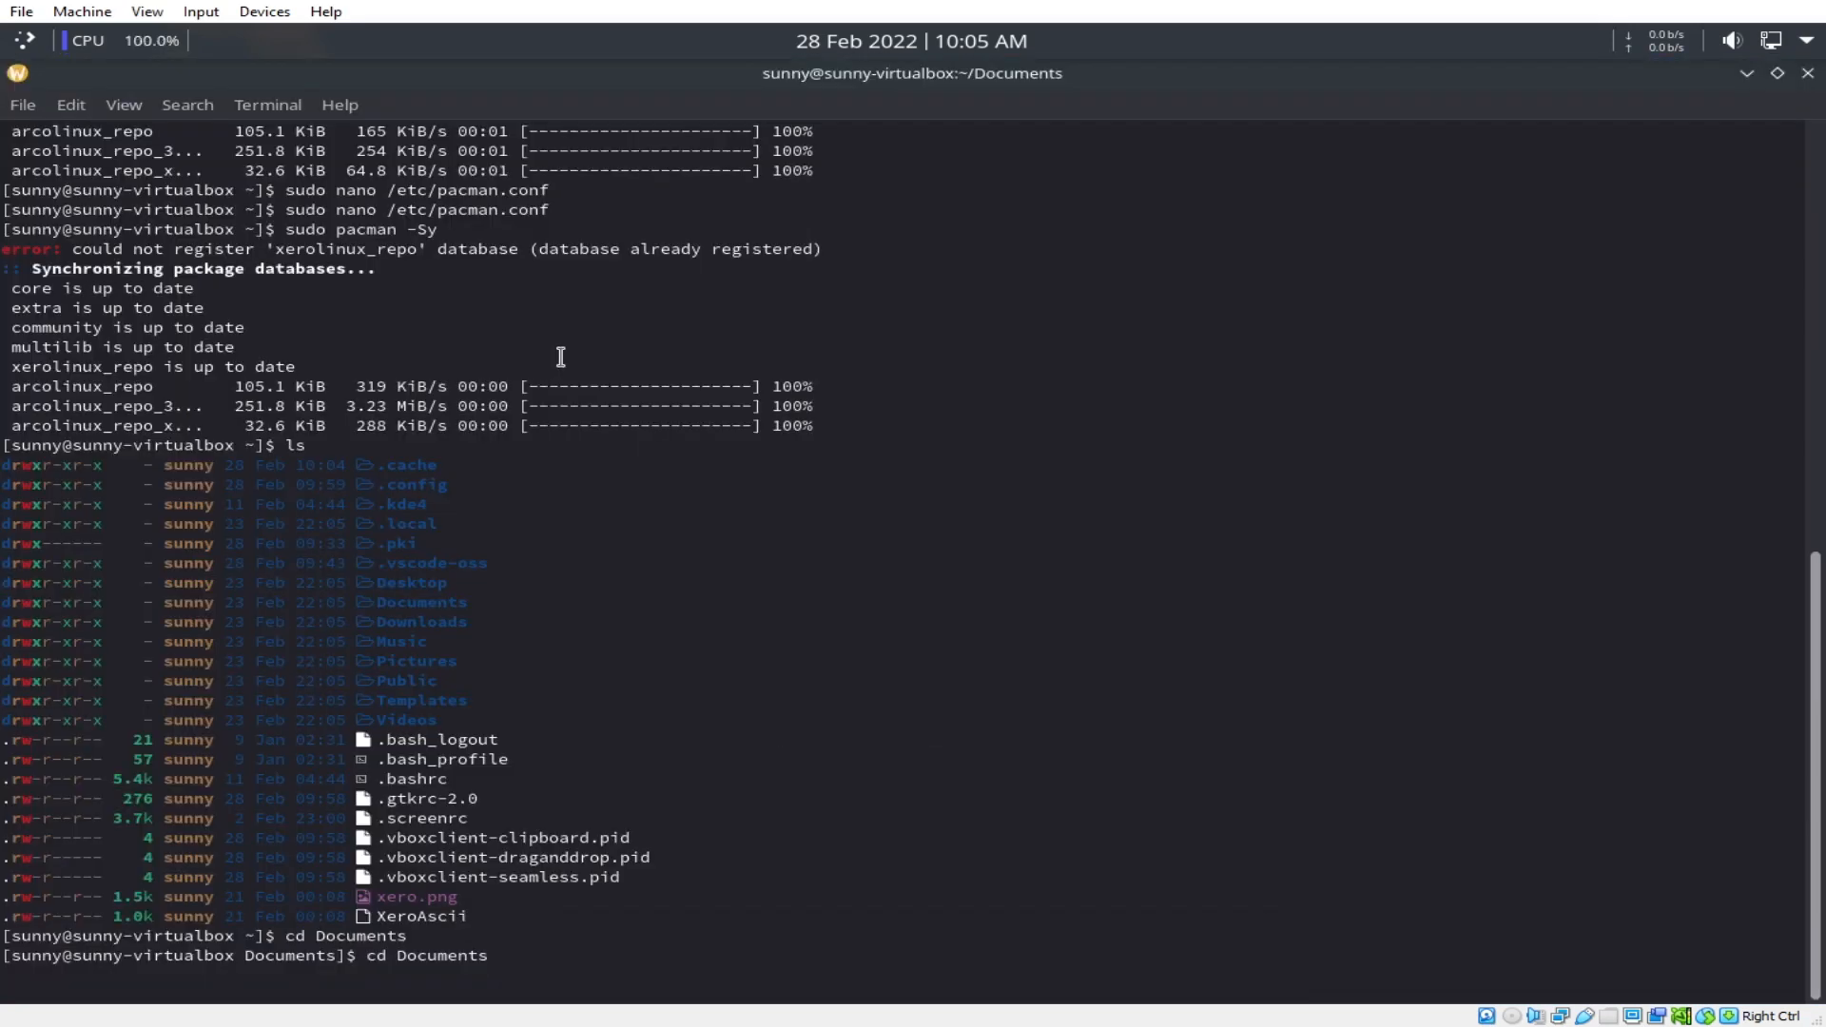
{"action": "key", "text": "Down"}
{"action": "key", "text": "Left"}
{"action": "key", "text": "Left"}
{"action": "key", "text": "Left"}
{"action": "key", "text": "Left"}
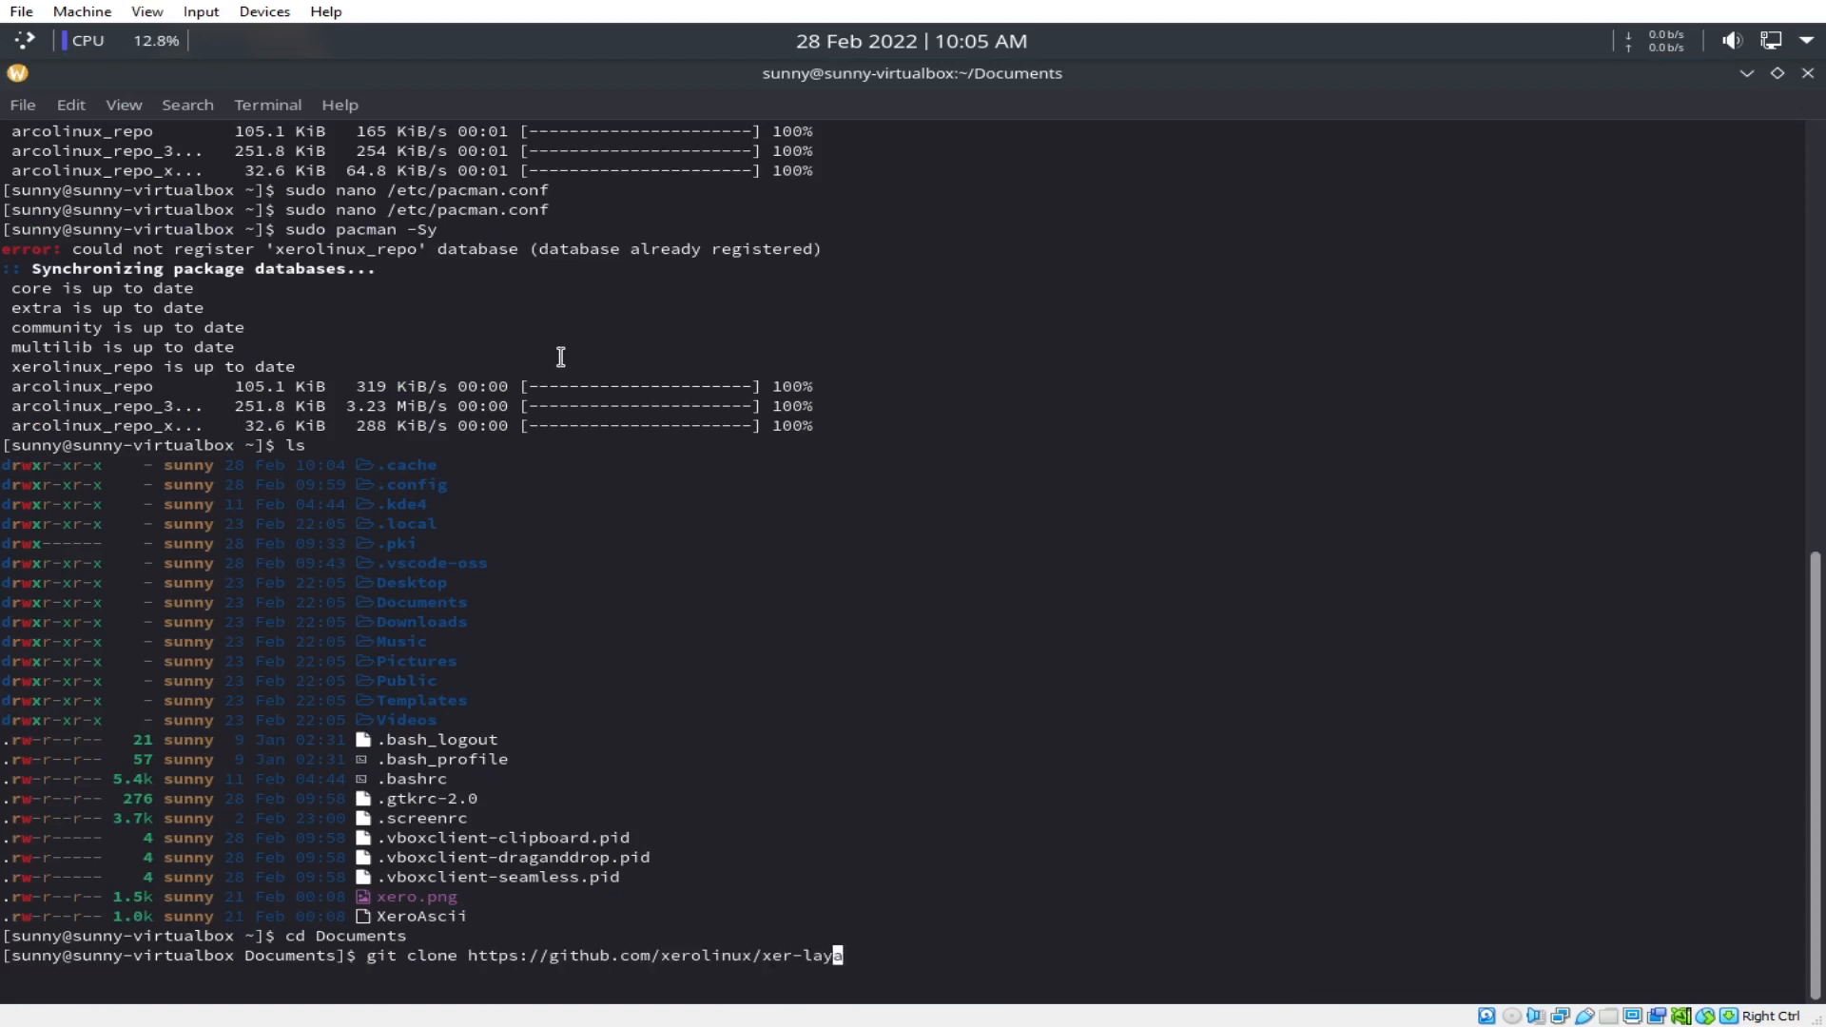
{"action": "key", "text": "Left"}
{"action": "type", "text": "o"}
{"action": "key", "text": "End"}
{"action": "type", "text": "n-git.git"}
{"action": "key", "text": "Return"}
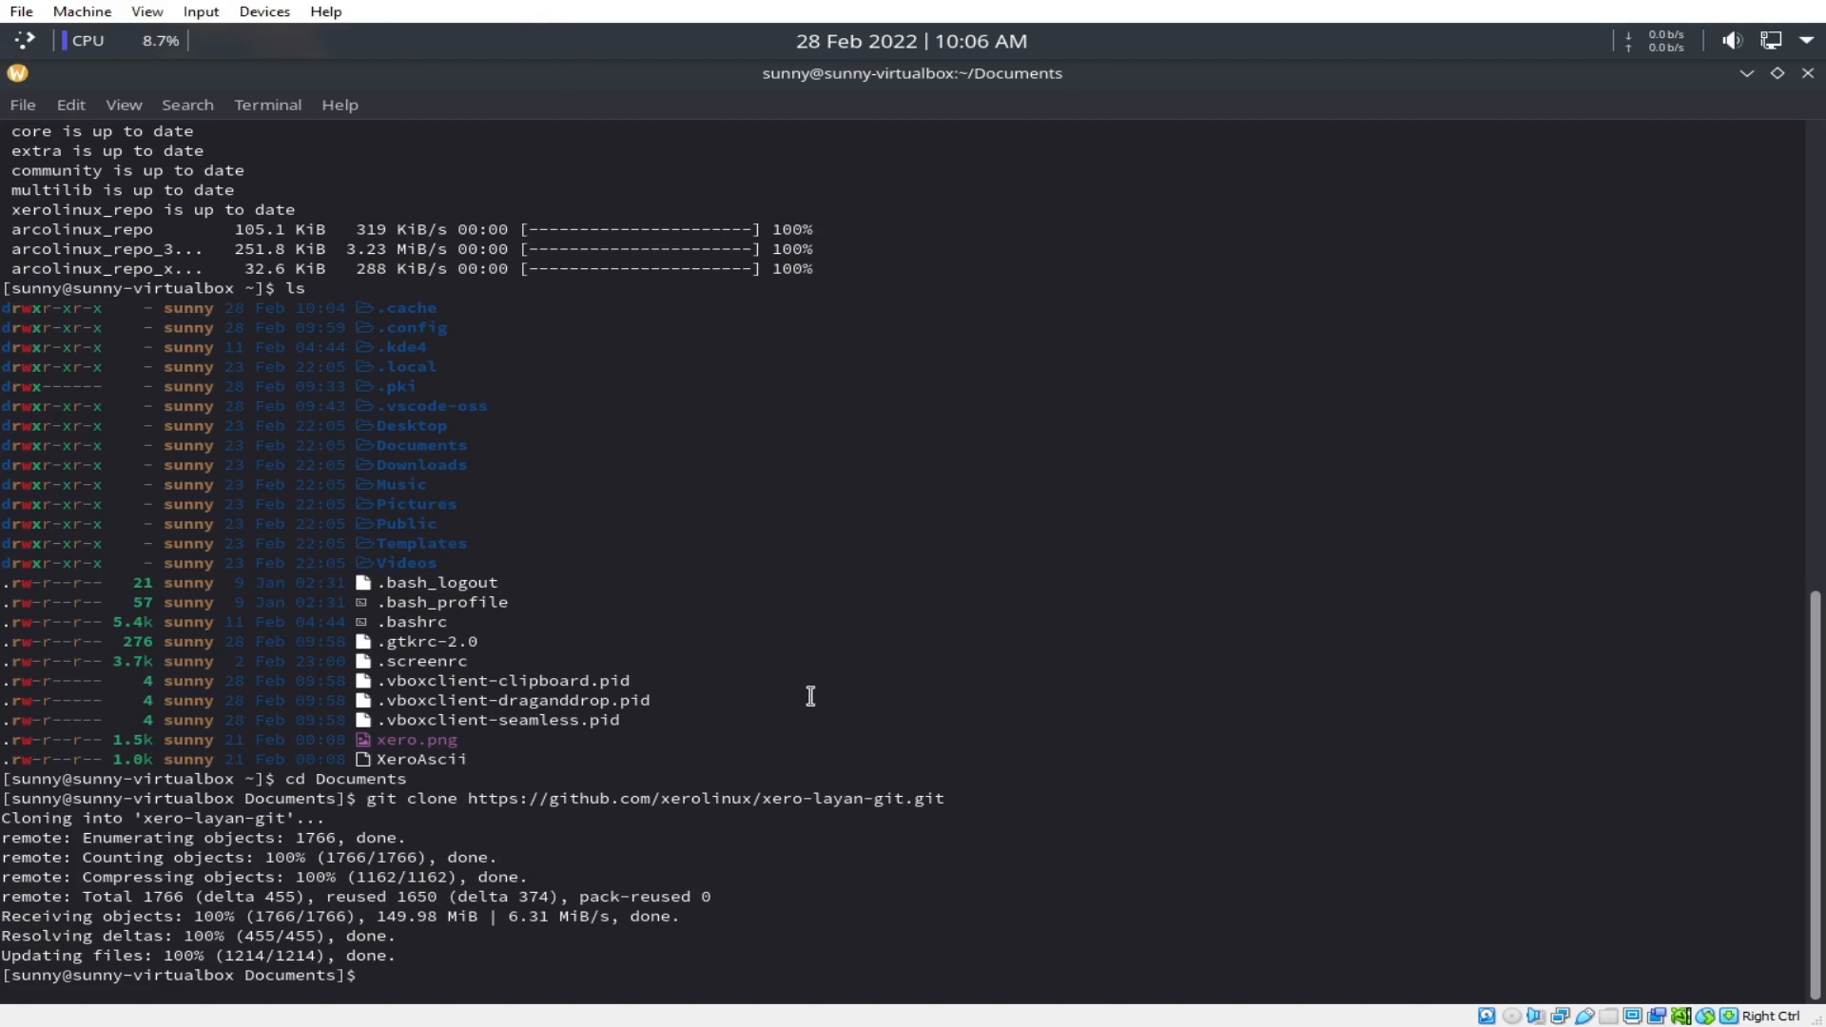
List the Documents folder's contents and change into the xero-layan-git folder.
{"action": "type", "text": "ls"}
{"action": "key", "text": "Return"}
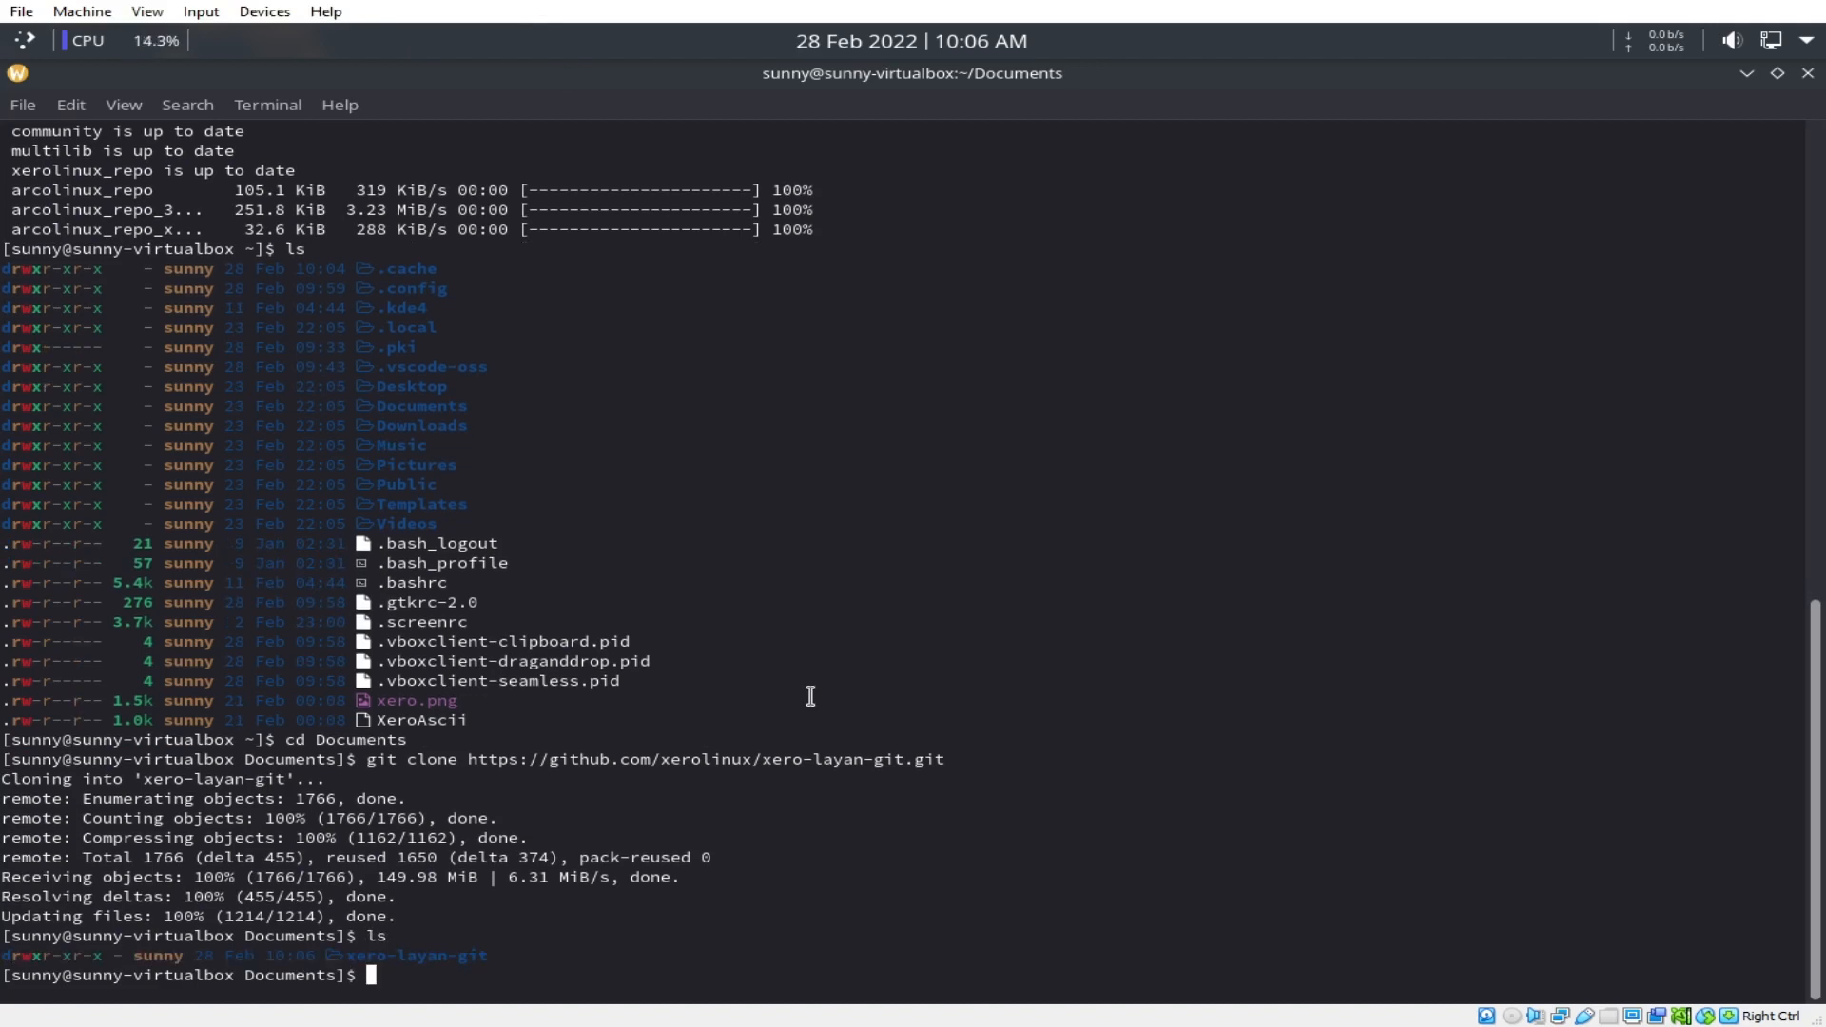
{"action": "type", "text": "cd "}
{"action": "type", "text": "xer0"}
{"action": "type", "text": "-la"}
{"action": "key", "text": "BackSpace"}
{"action": "key", "text": "BackSpace"}
{"action": "key", "text": "BackSpace"}
{"action": "key", "text": "BackSpace"}
{"action": "type", "text": "o-layan-git"}
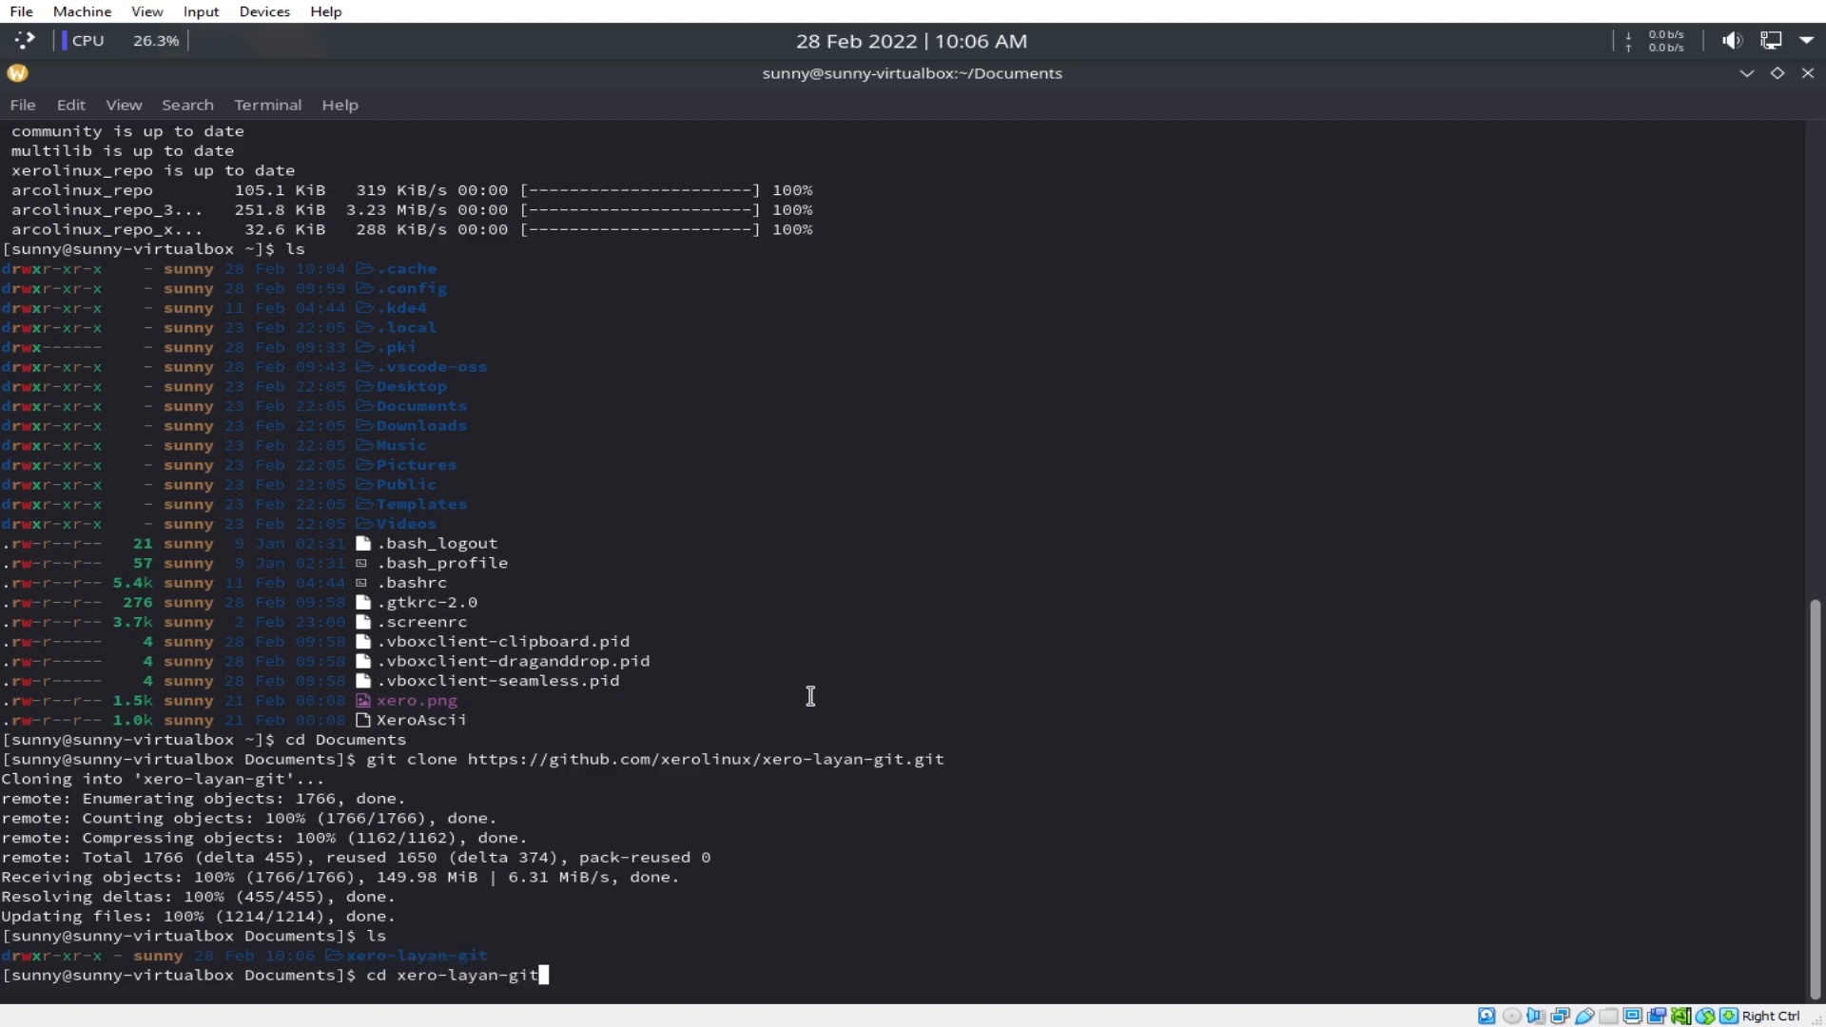
{"action": "key", "text": "Return"}
List the files in xero-layan-git and run the ./installArch.sh script.
{"action": "type", "text": "ls"}
{"action": "key", "text": "Return"}
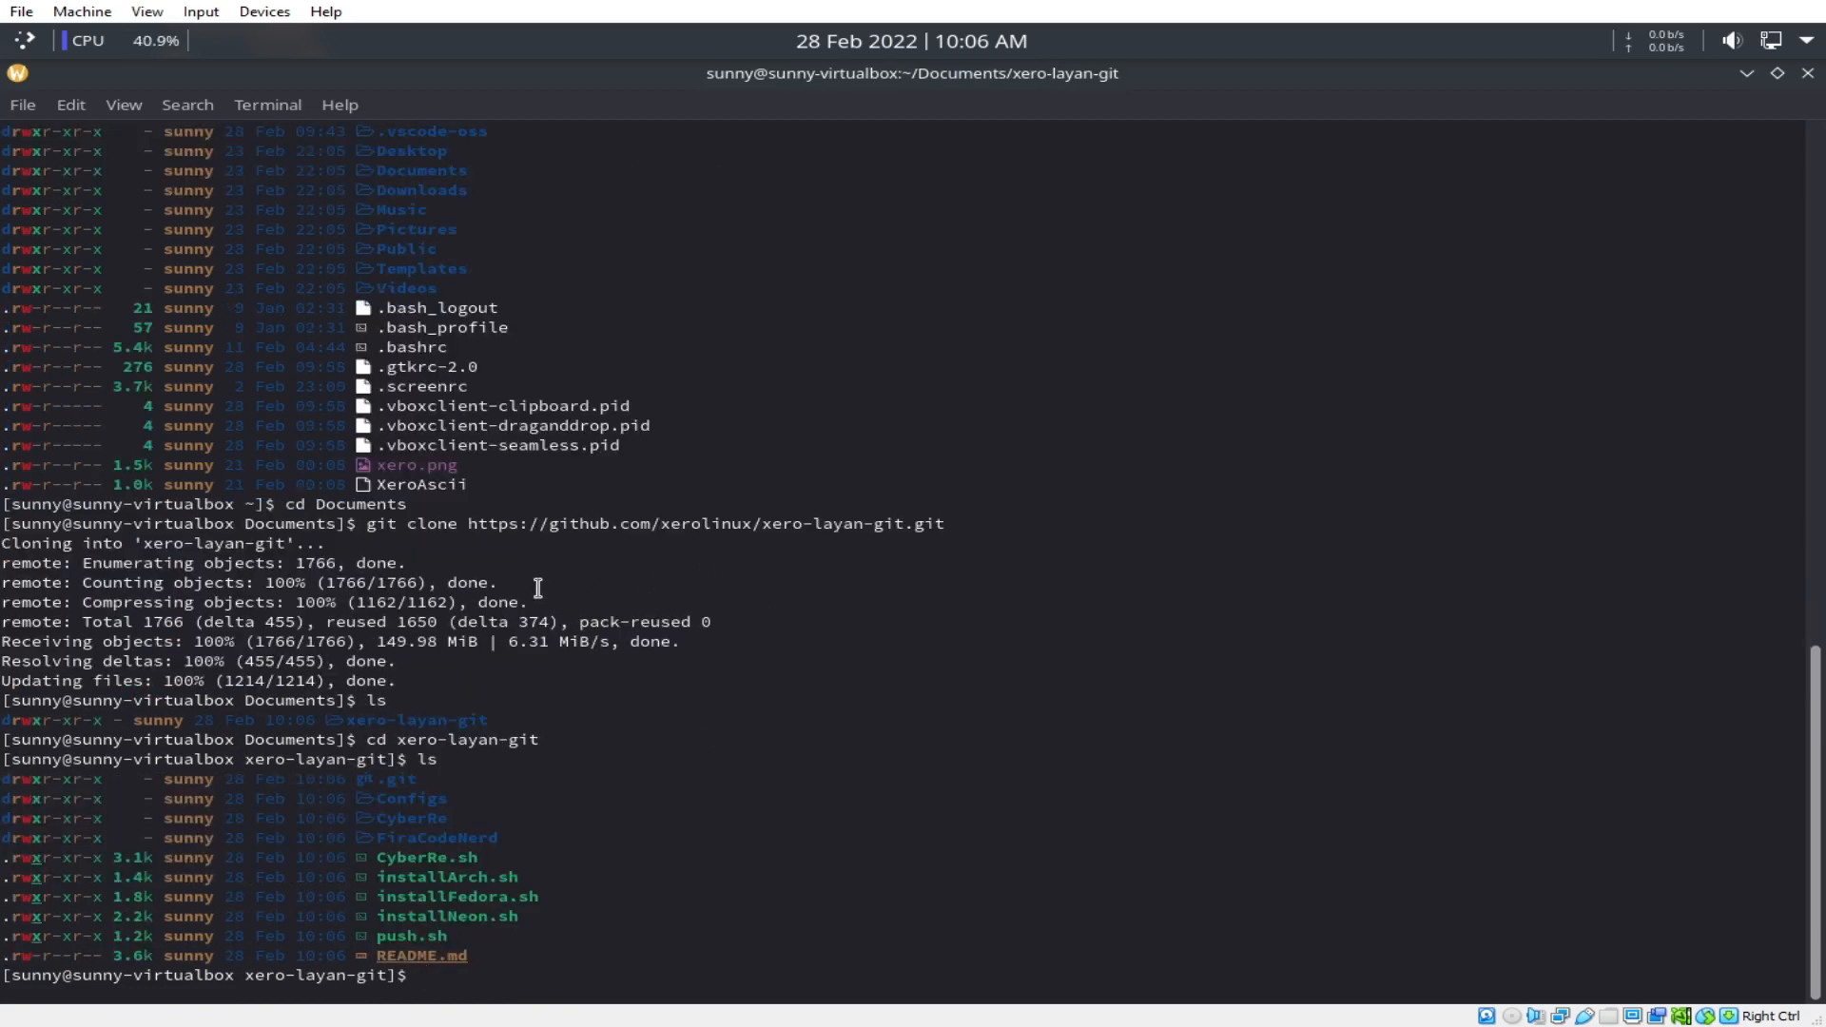
{"action": "type", "text": "./installArch.sh"}
{"action": "key", "text": "Return"}
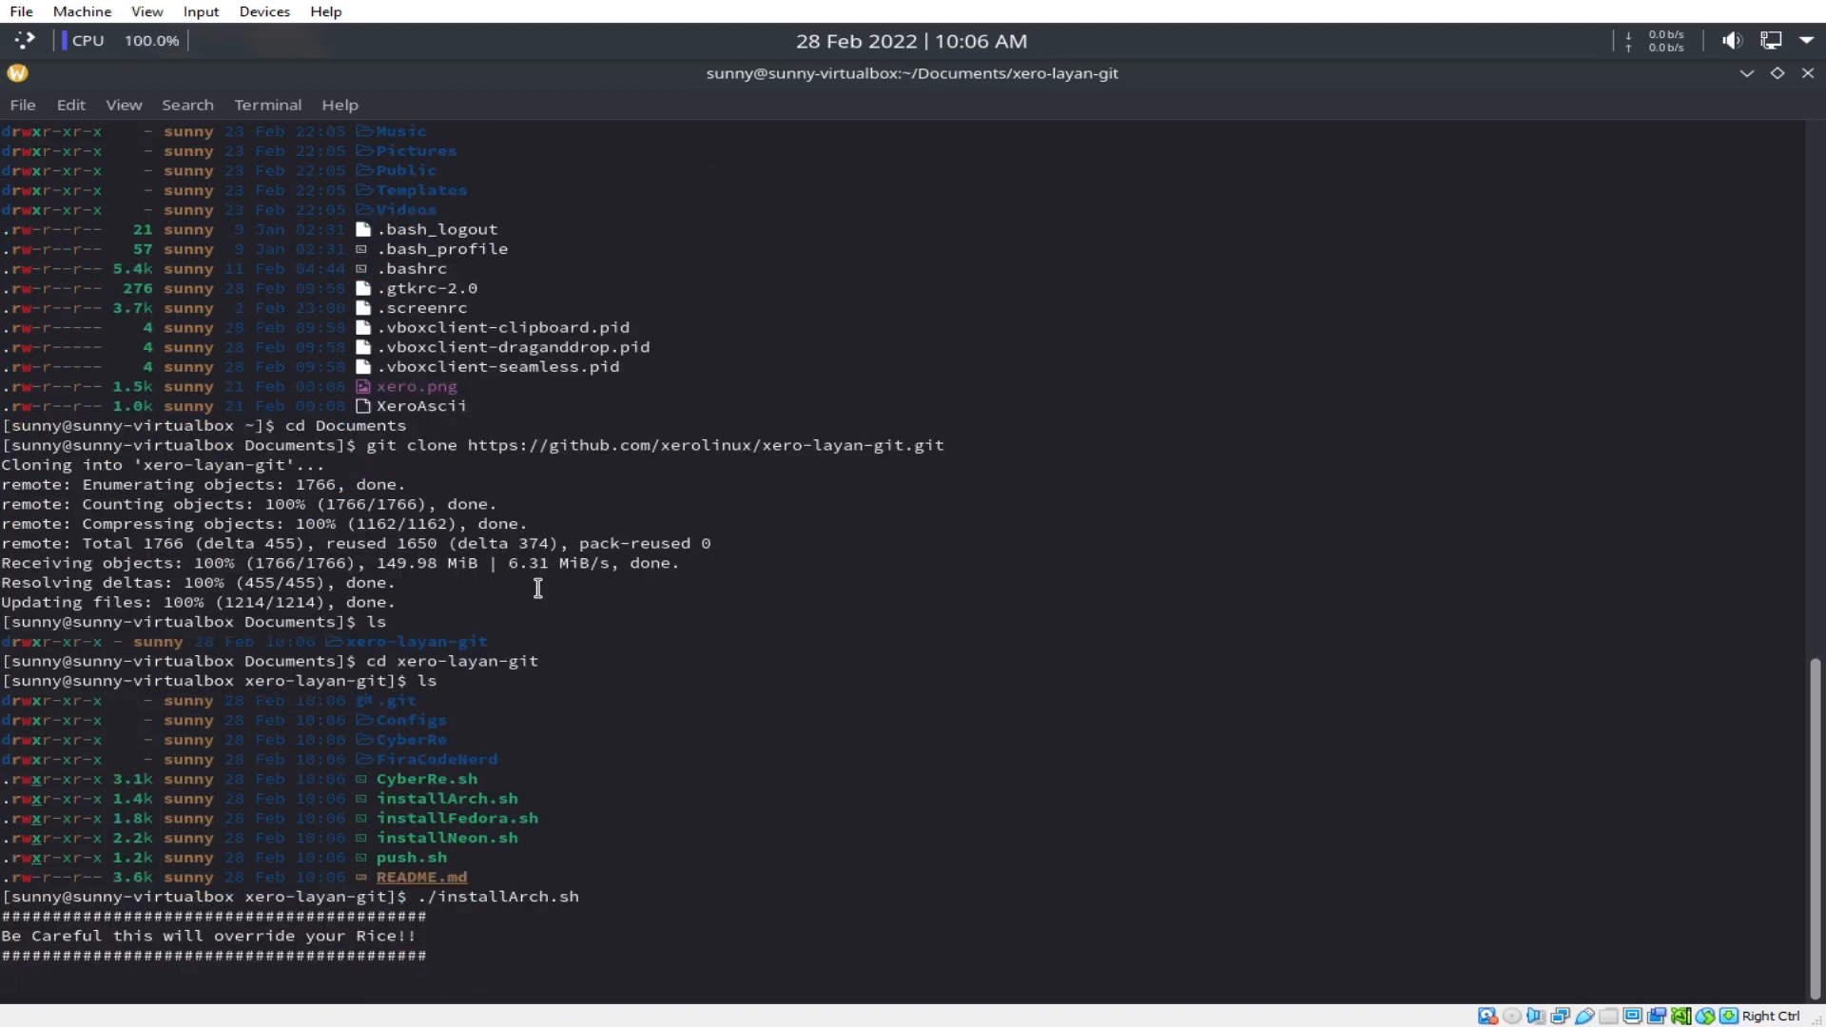
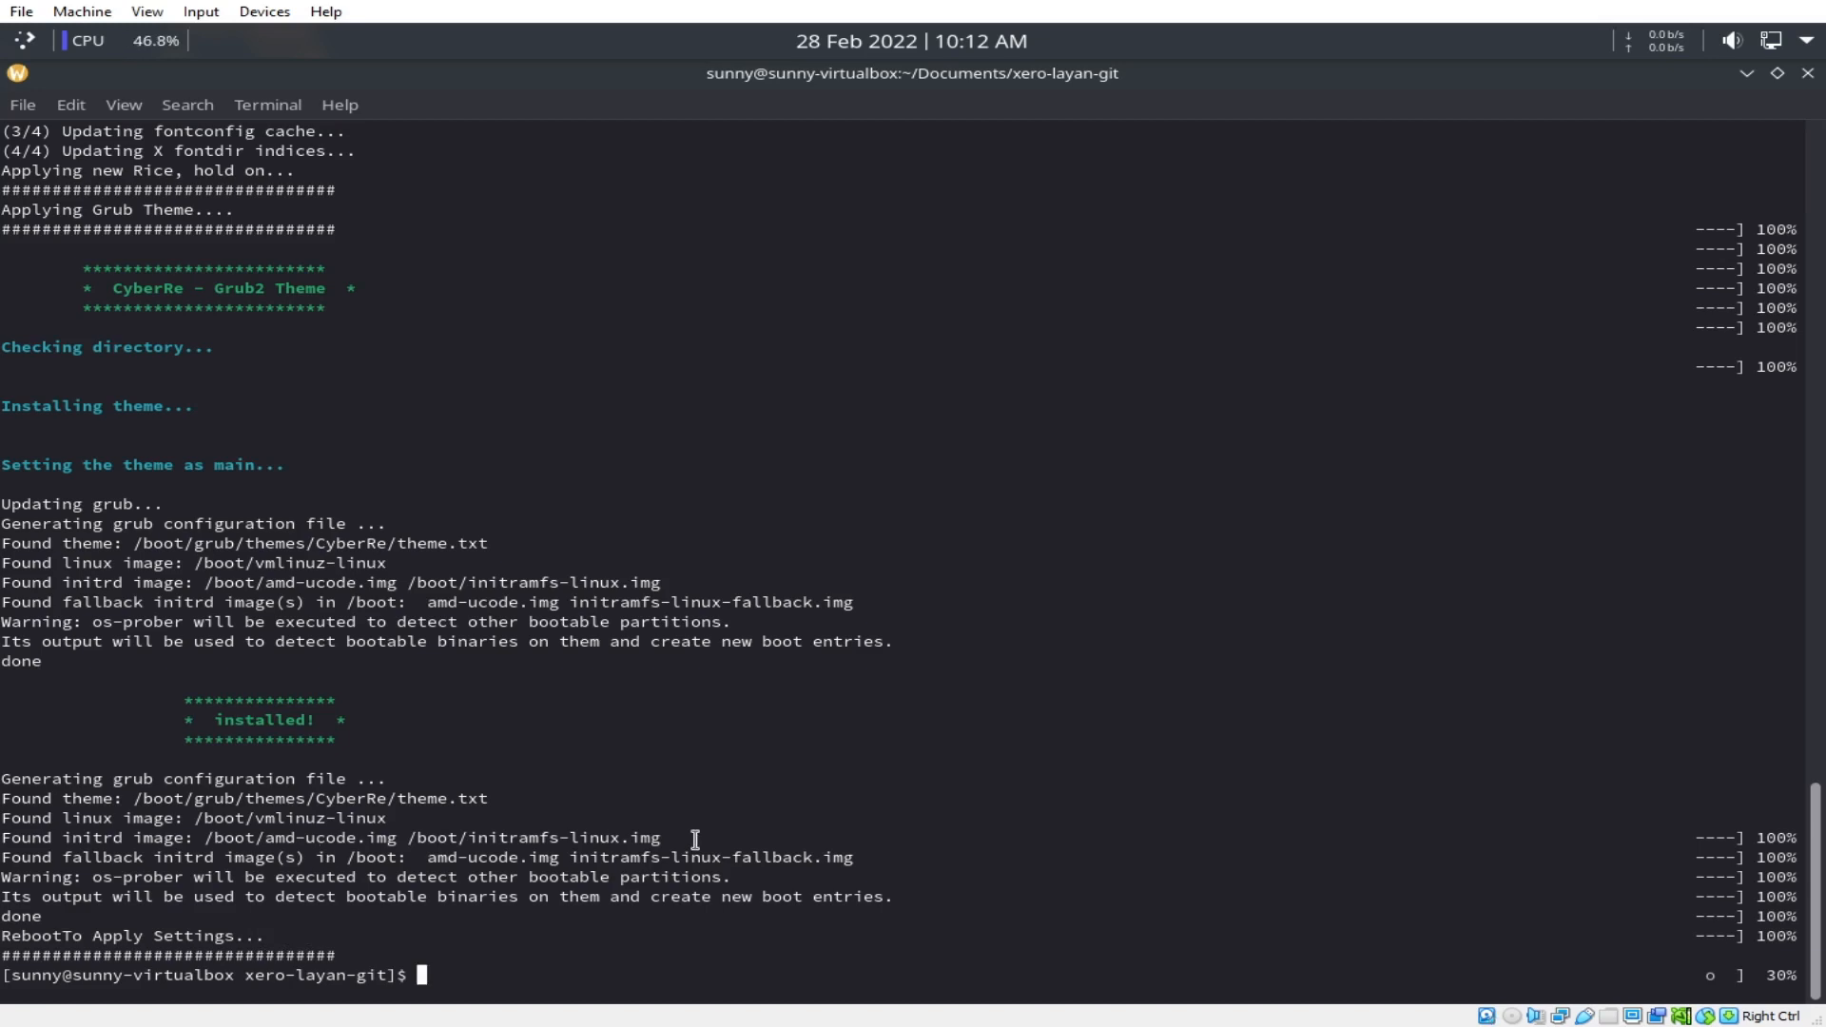
Reboot the system from the terminal with sudo.
{"action": "type", "text": "sud"}
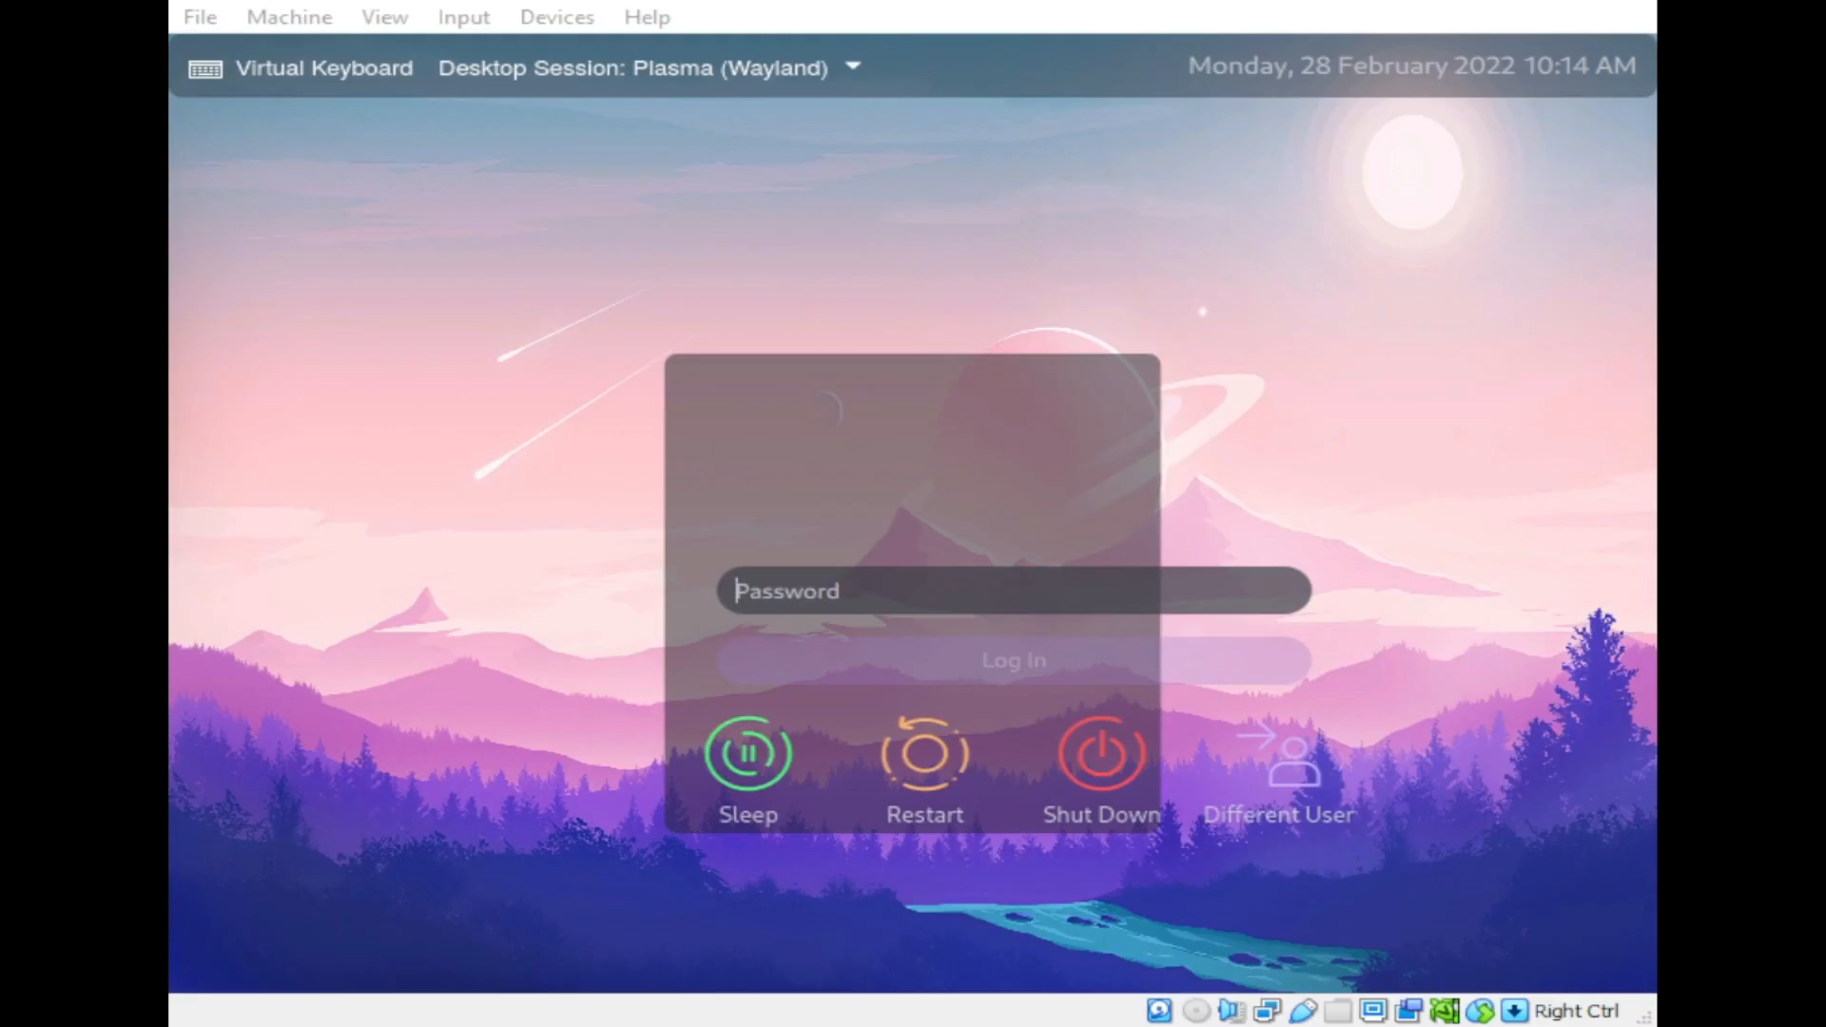
Log in to the Plasma (Wayland) session with the account password.
{"action": "left_click", "coordinate": [312, 683]}
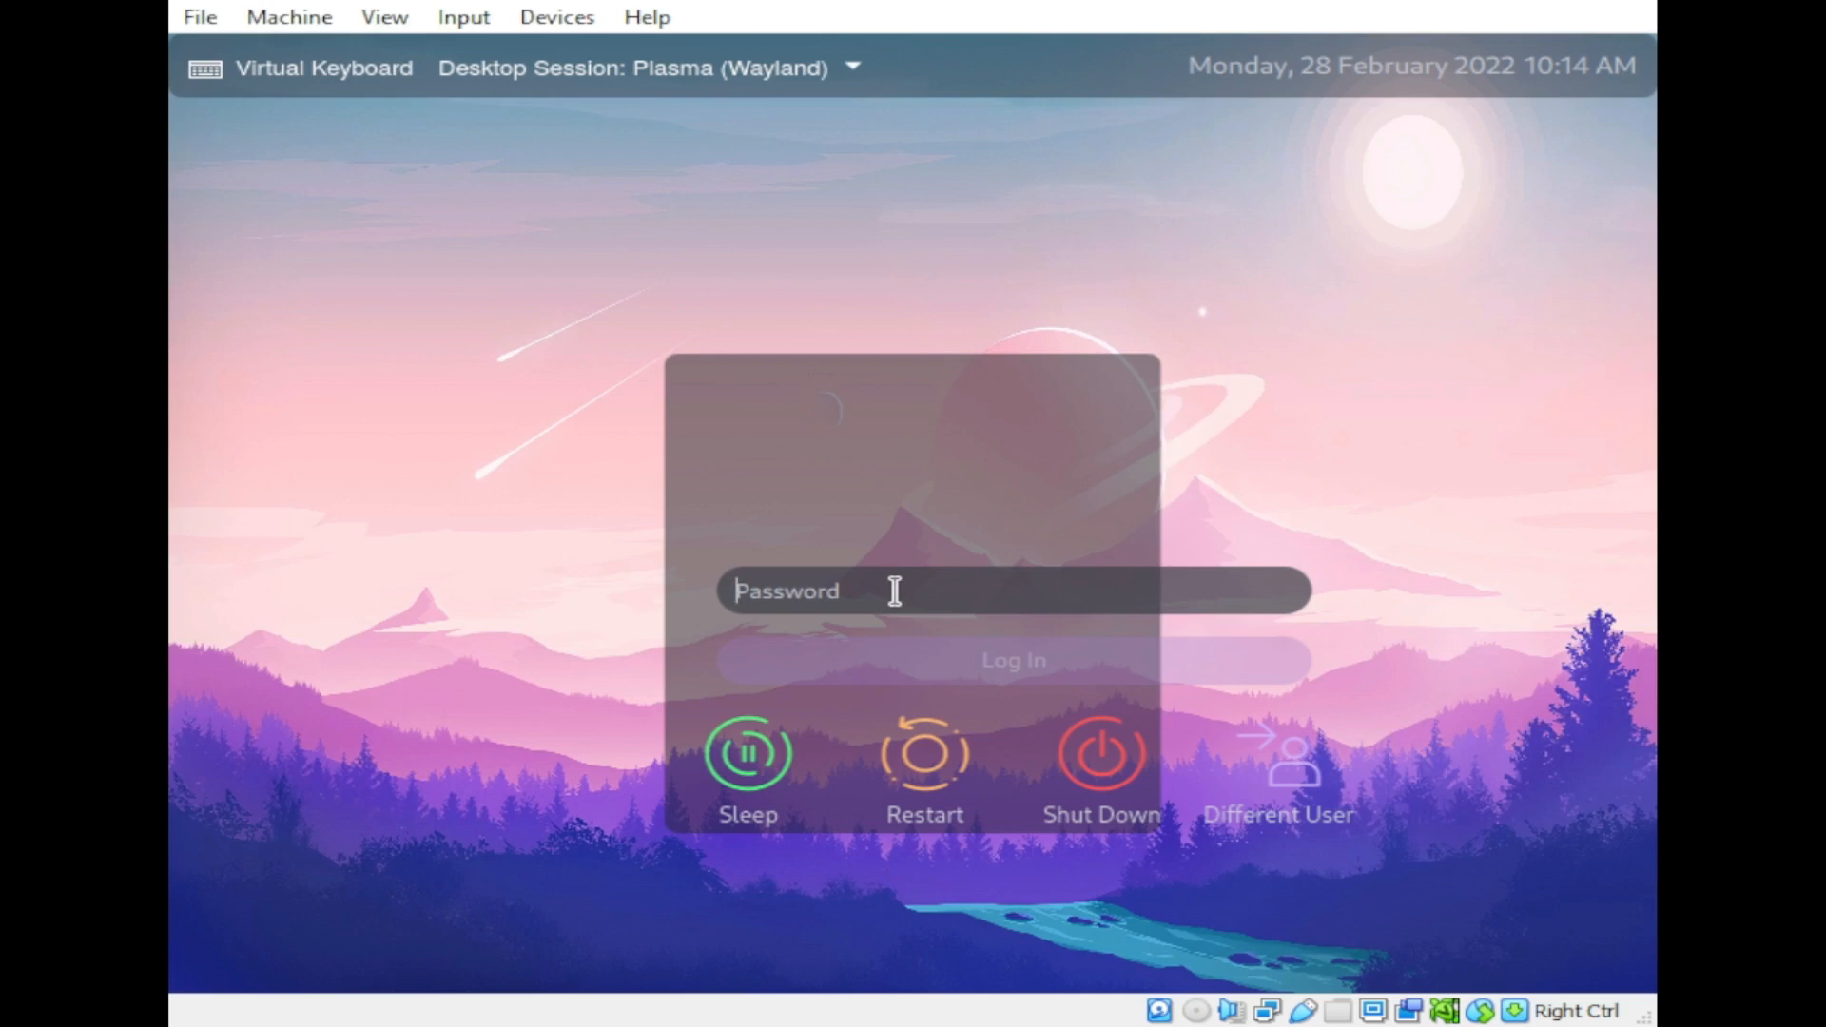
{"action": "type", "text": "****"}
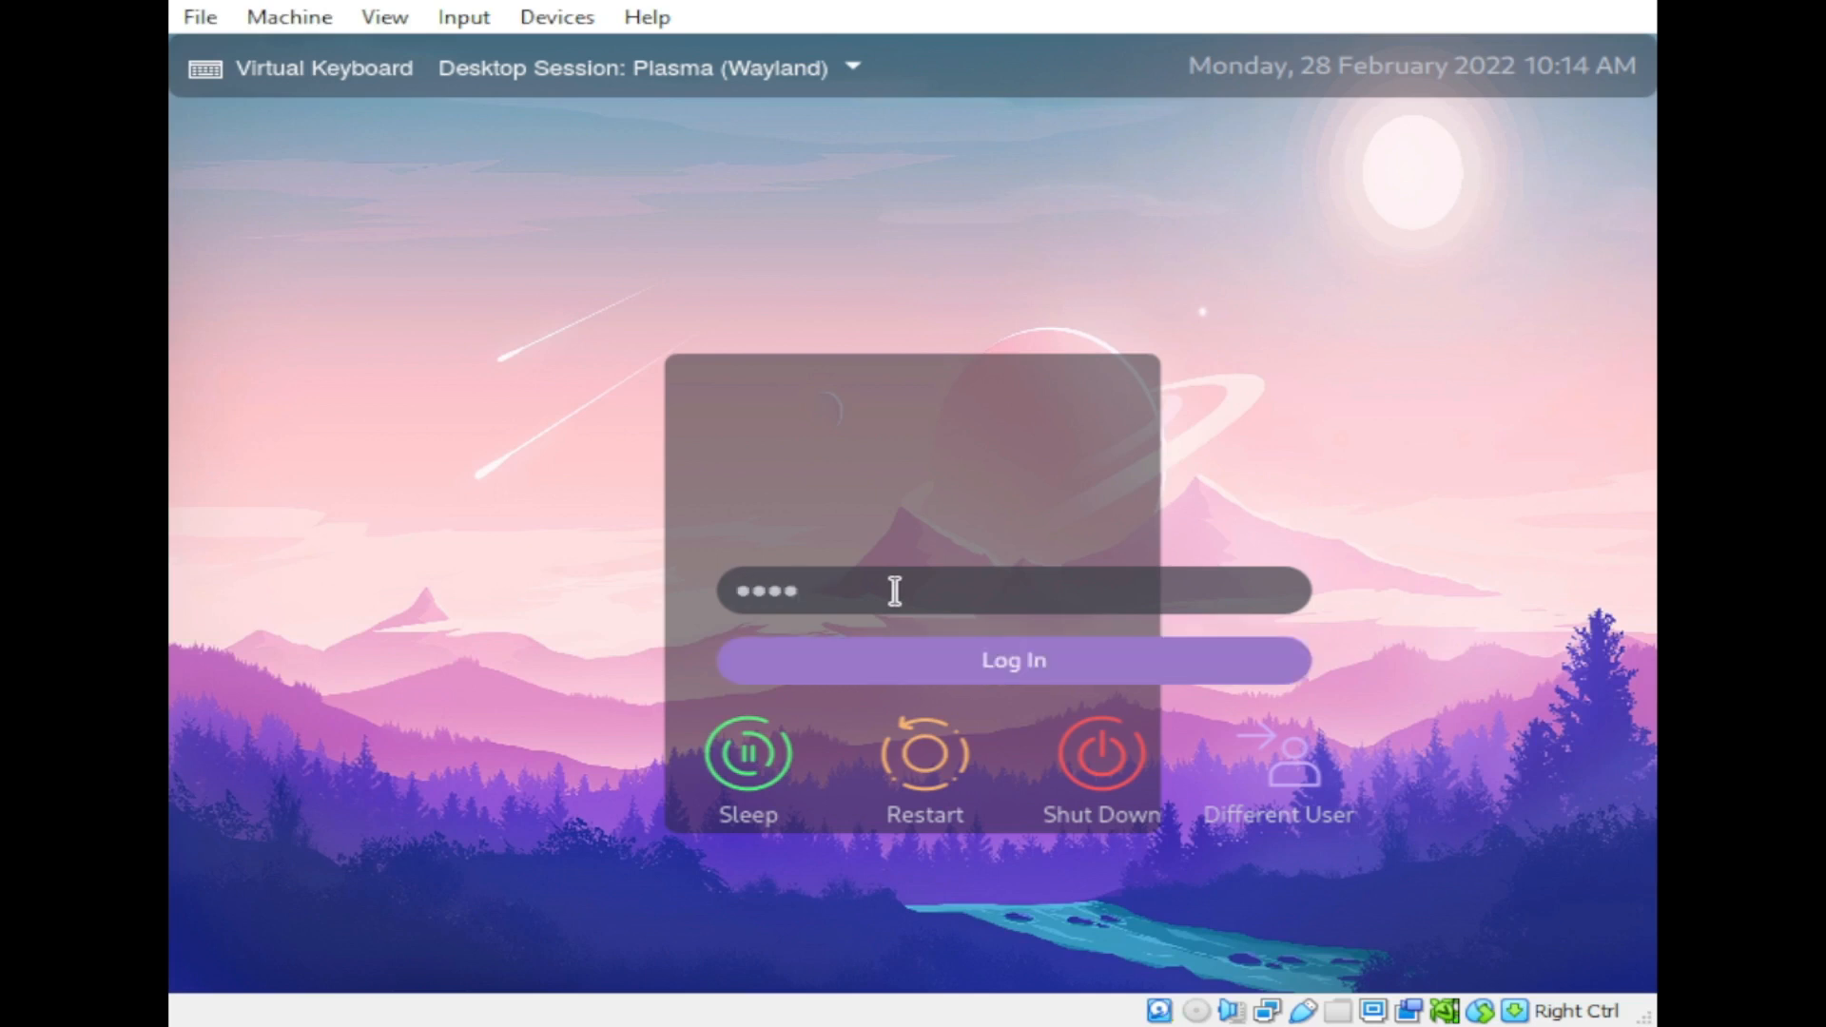
{"action": "type", "text": "***"}
{"action": "left_click", "coordinate": [943, 660]}
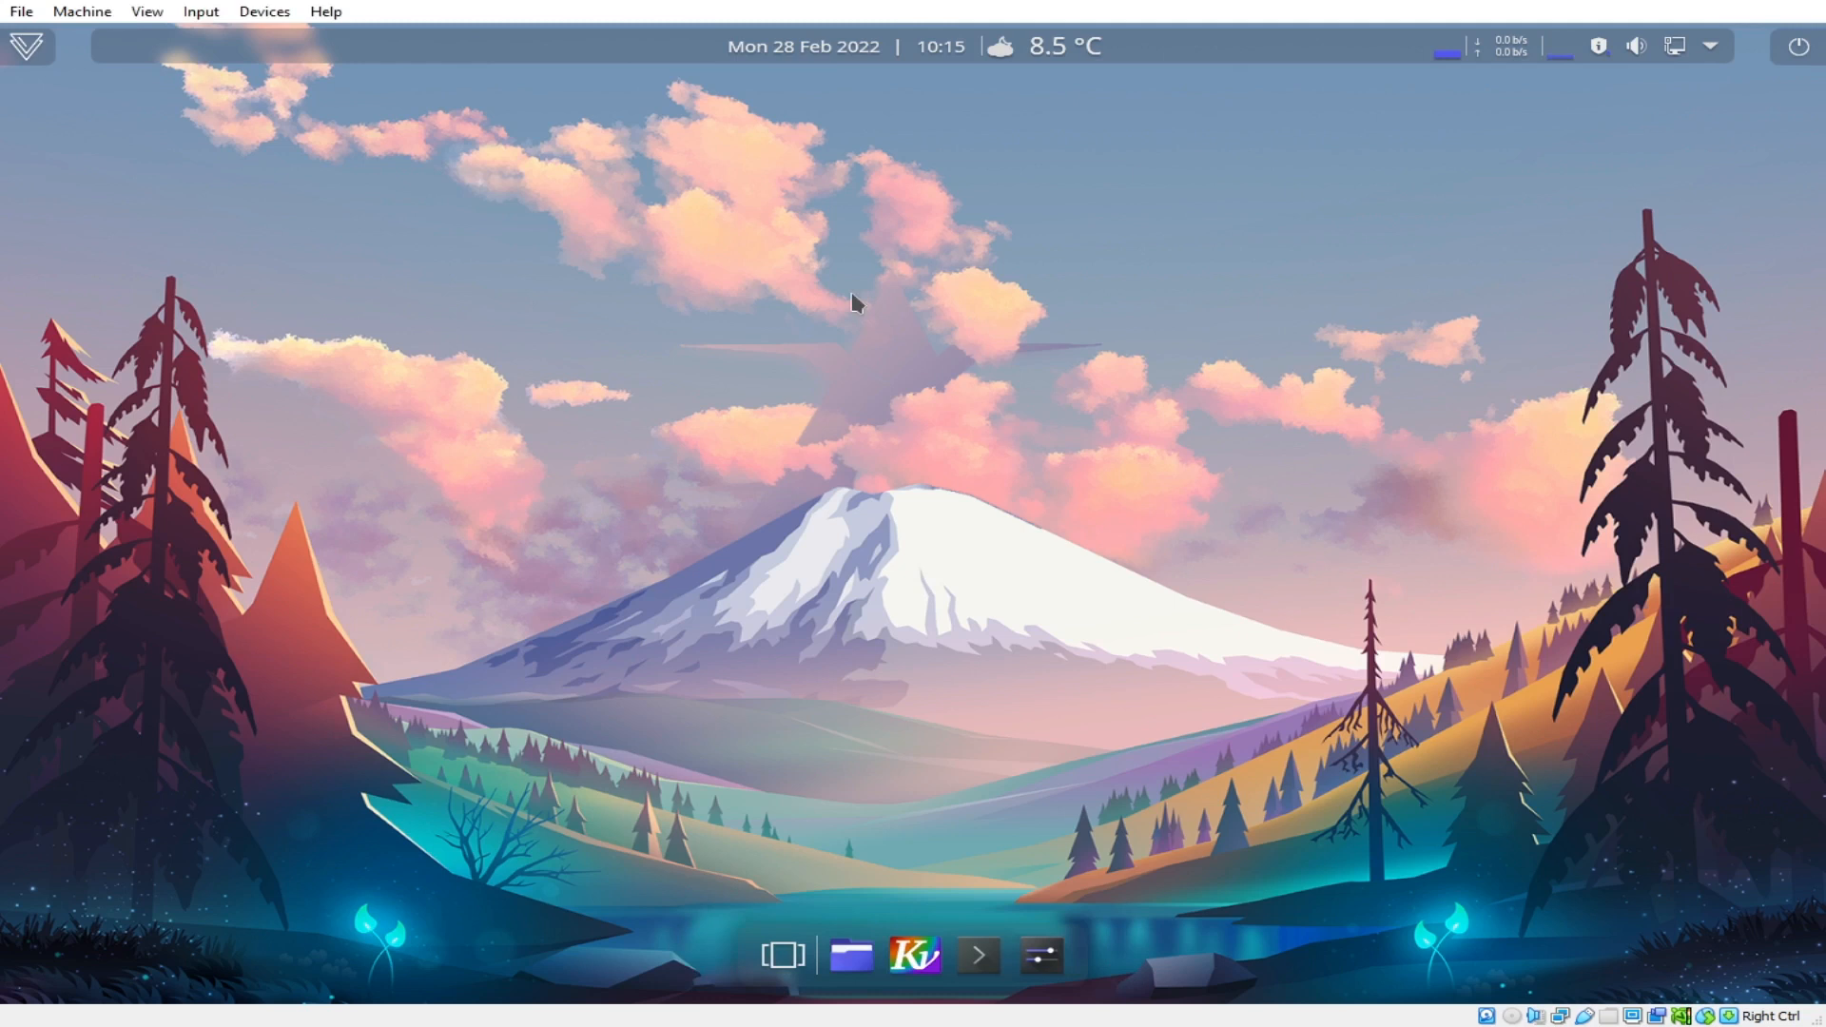
Examine the application launcher's categories and the desktop's context menu in the Layan-themed desktop.
{"action": "left_click", "coordinate": [17, 55]}
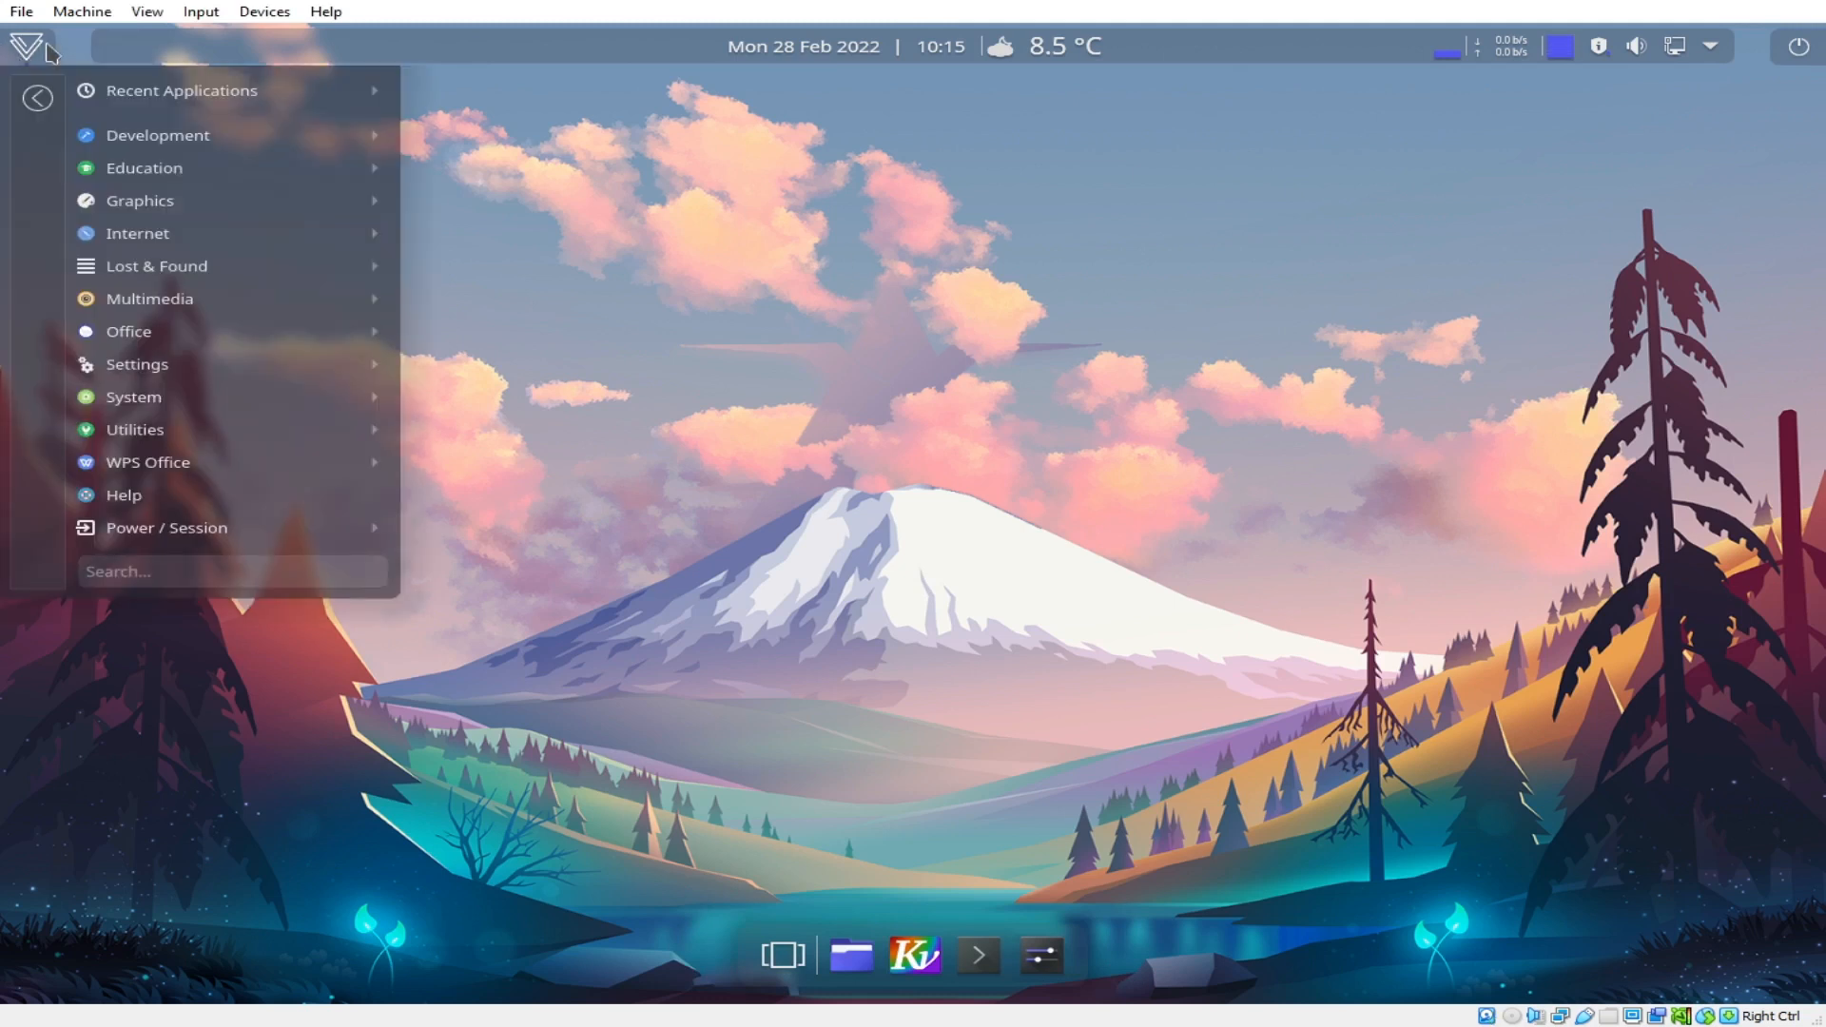
{"action": "left_click", "coordinate": [836, 155]}
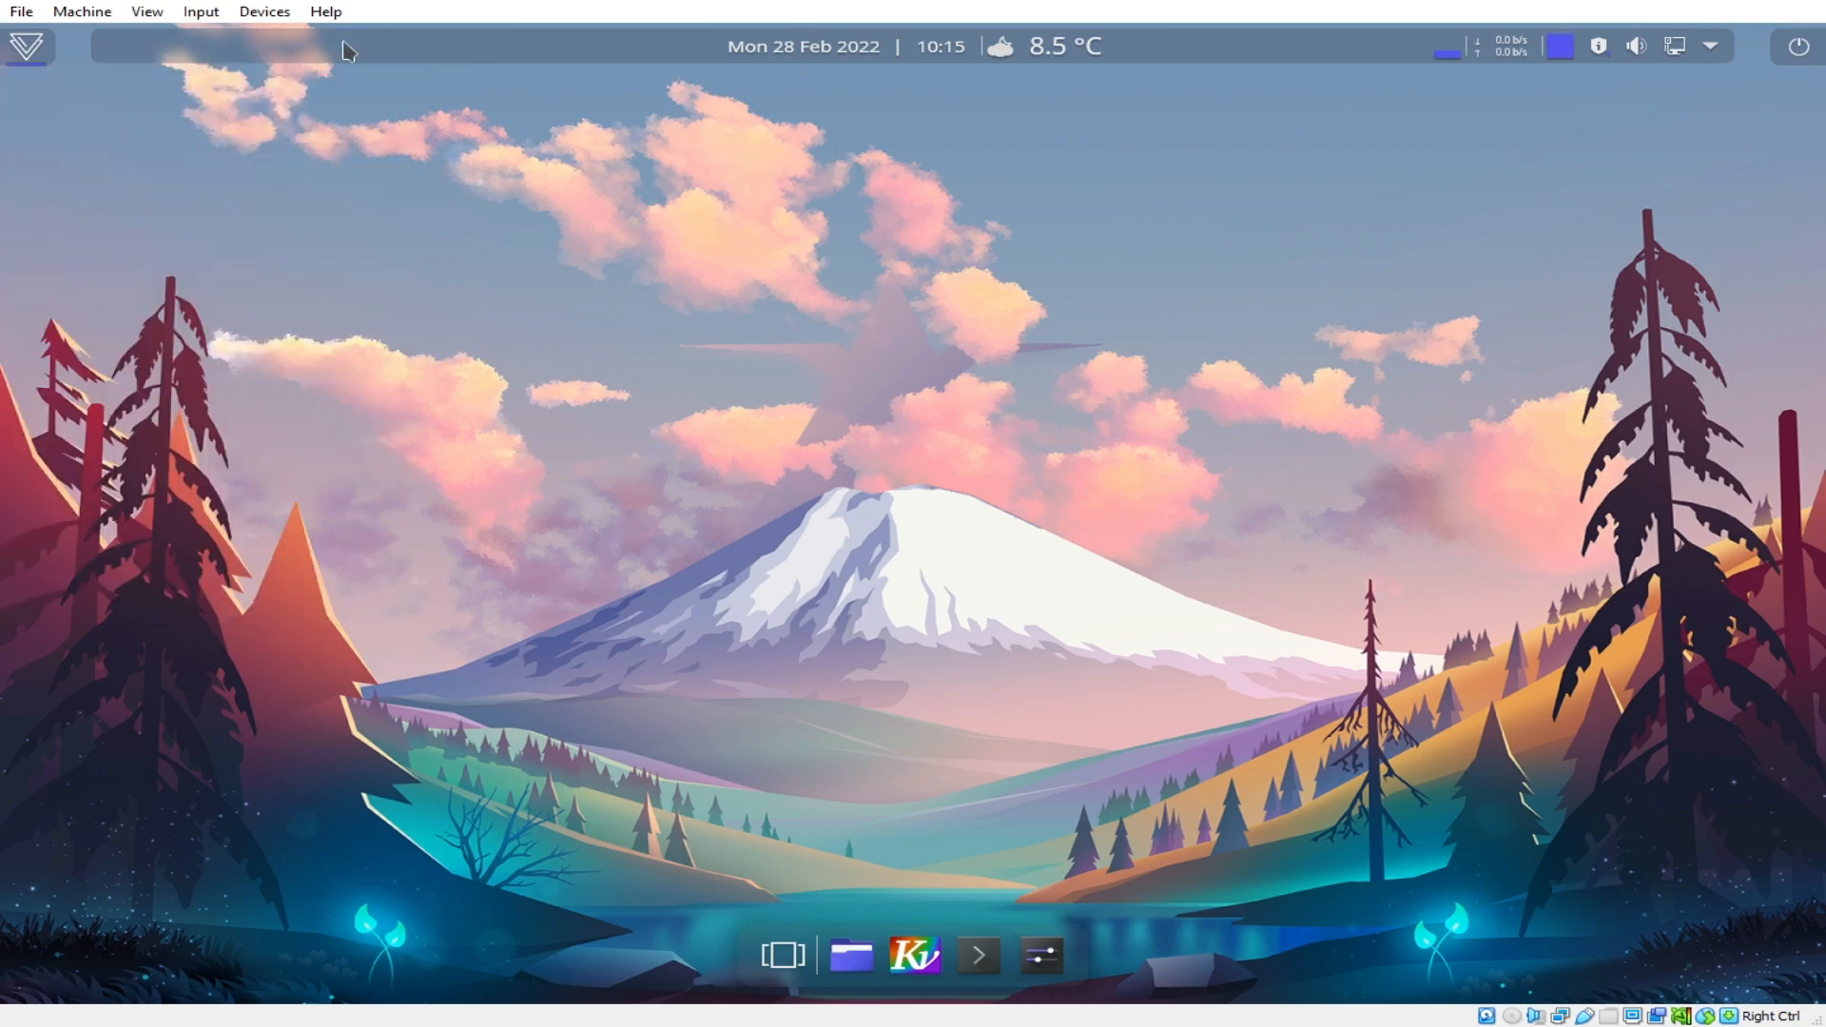
{"action": "left_click", "coordinate": [27, 46]}
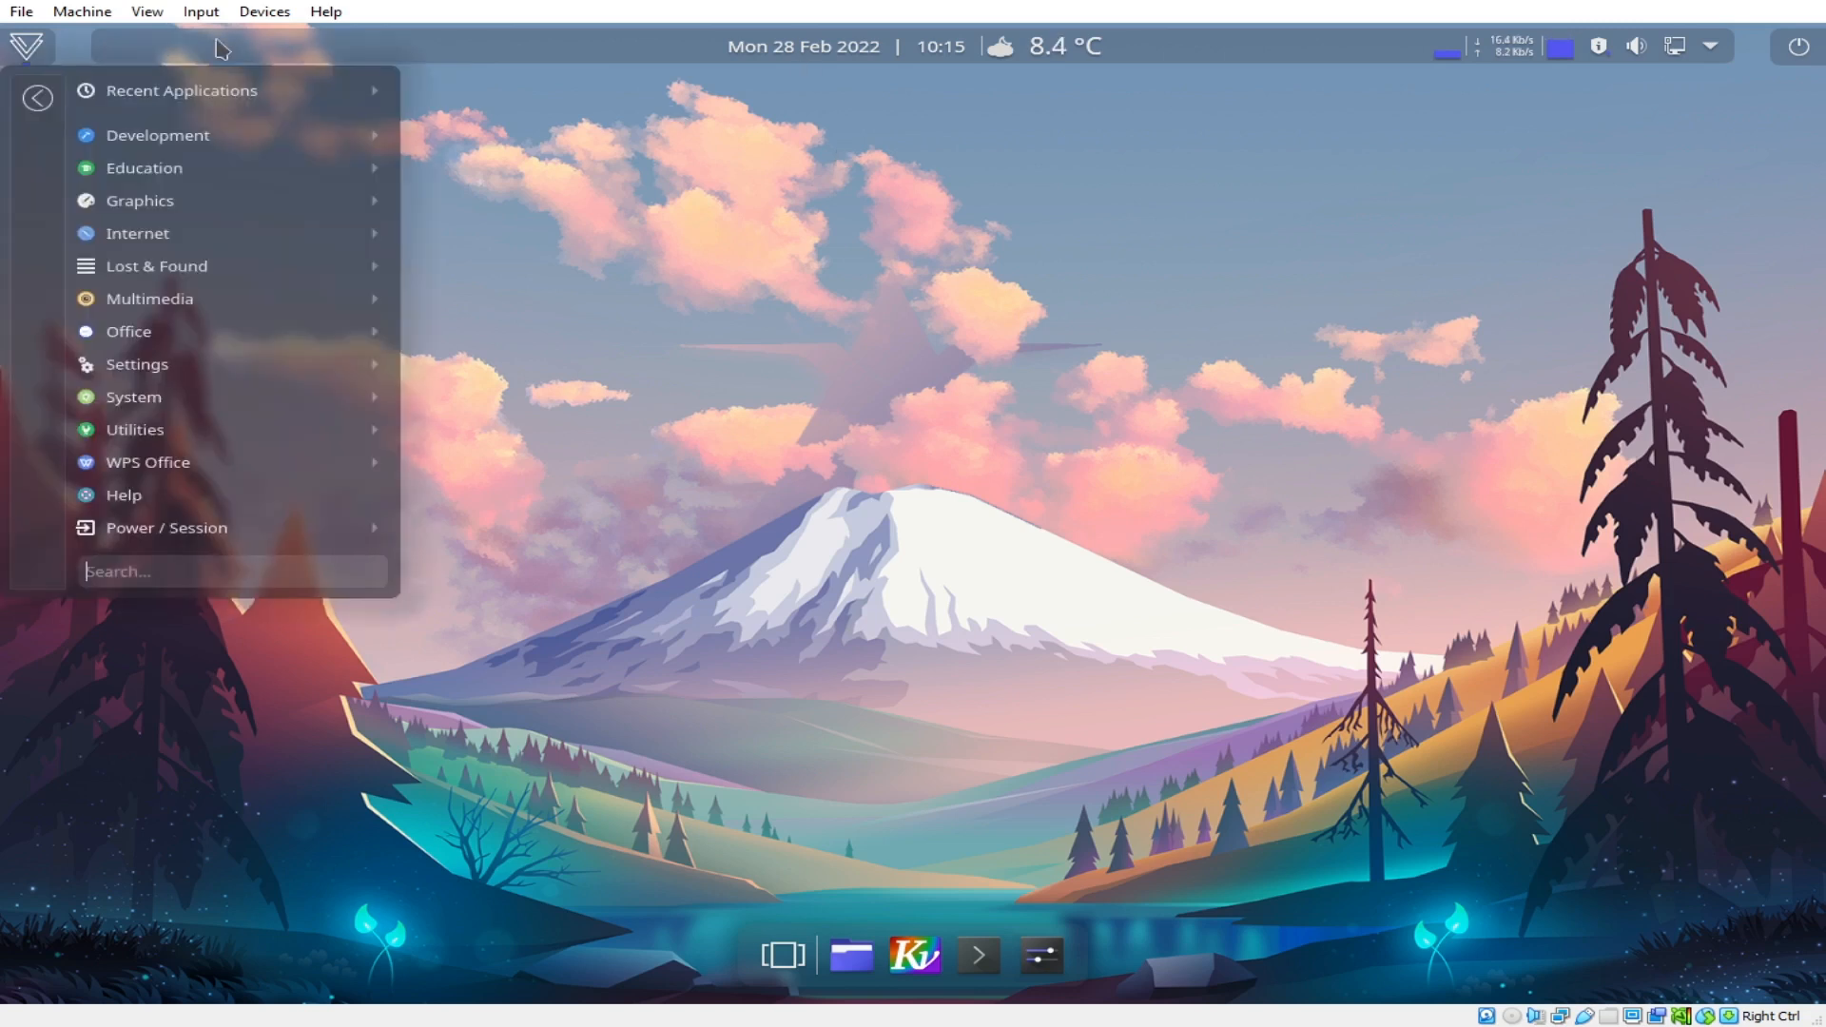
{"action": "left_click", "coordinate": [689, 128]}
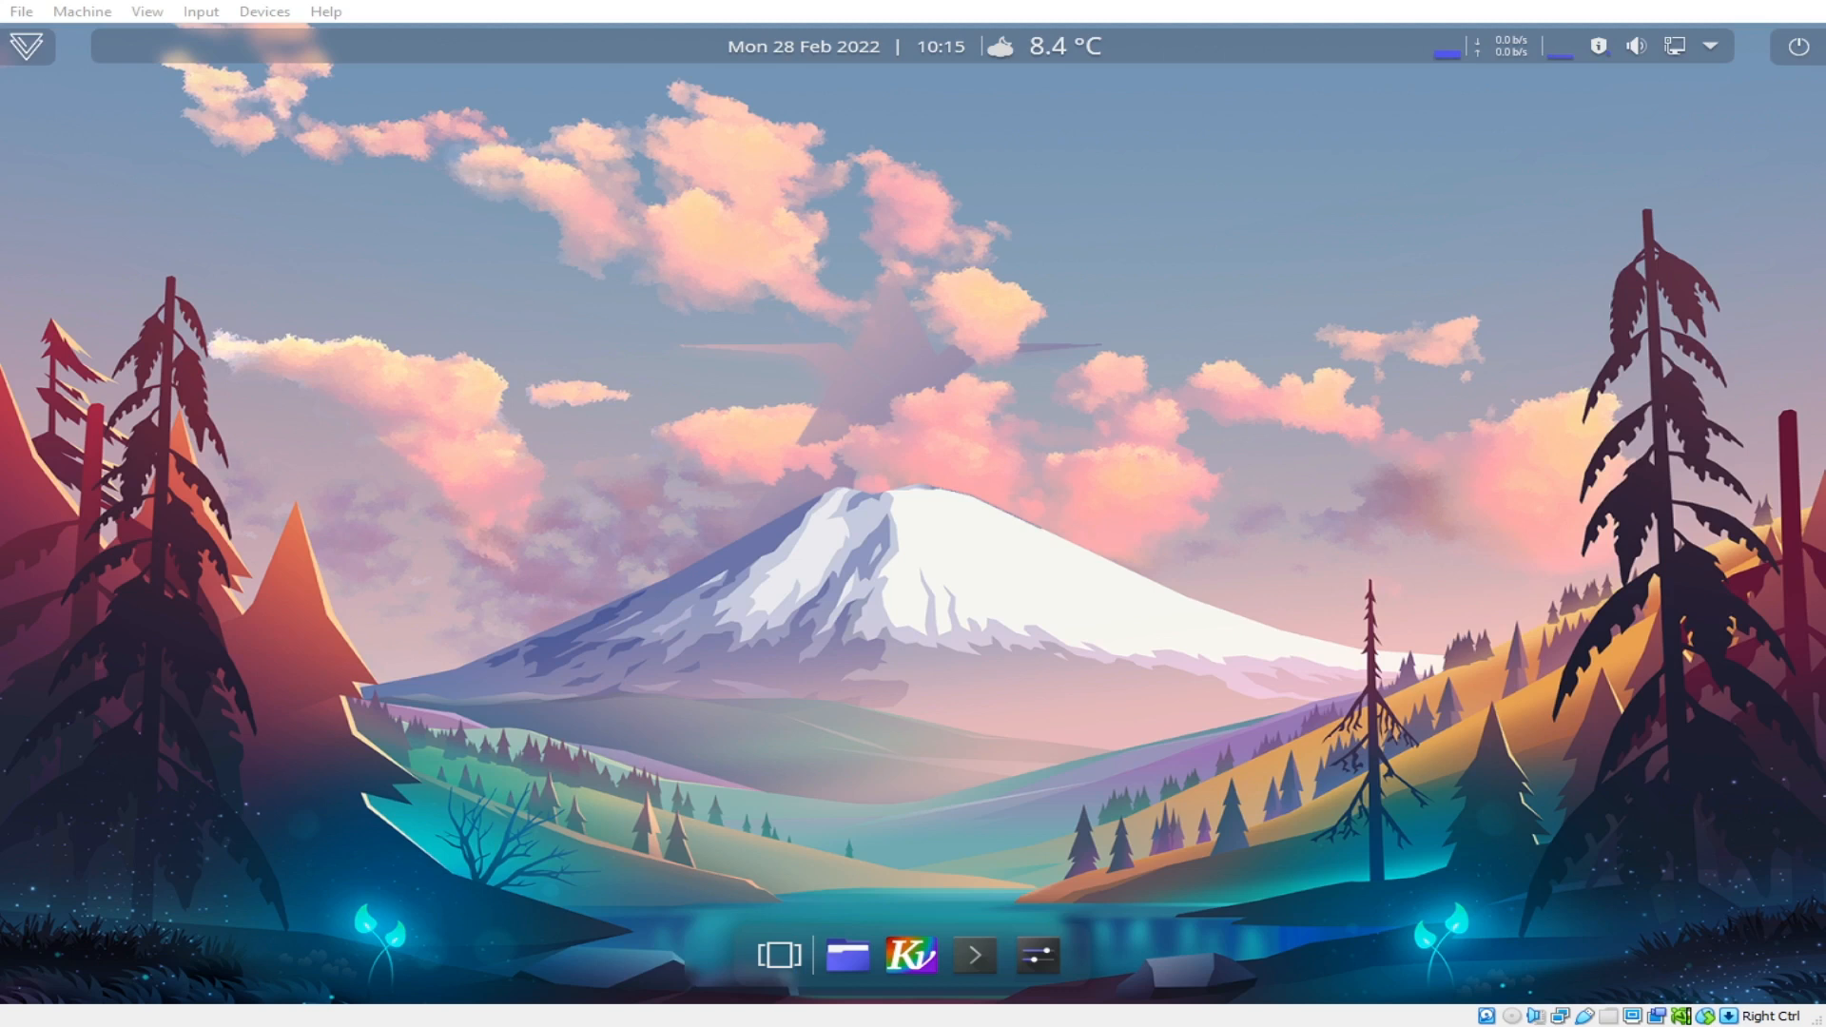
{"action": "left_click", "coordinate": [935, 514]}
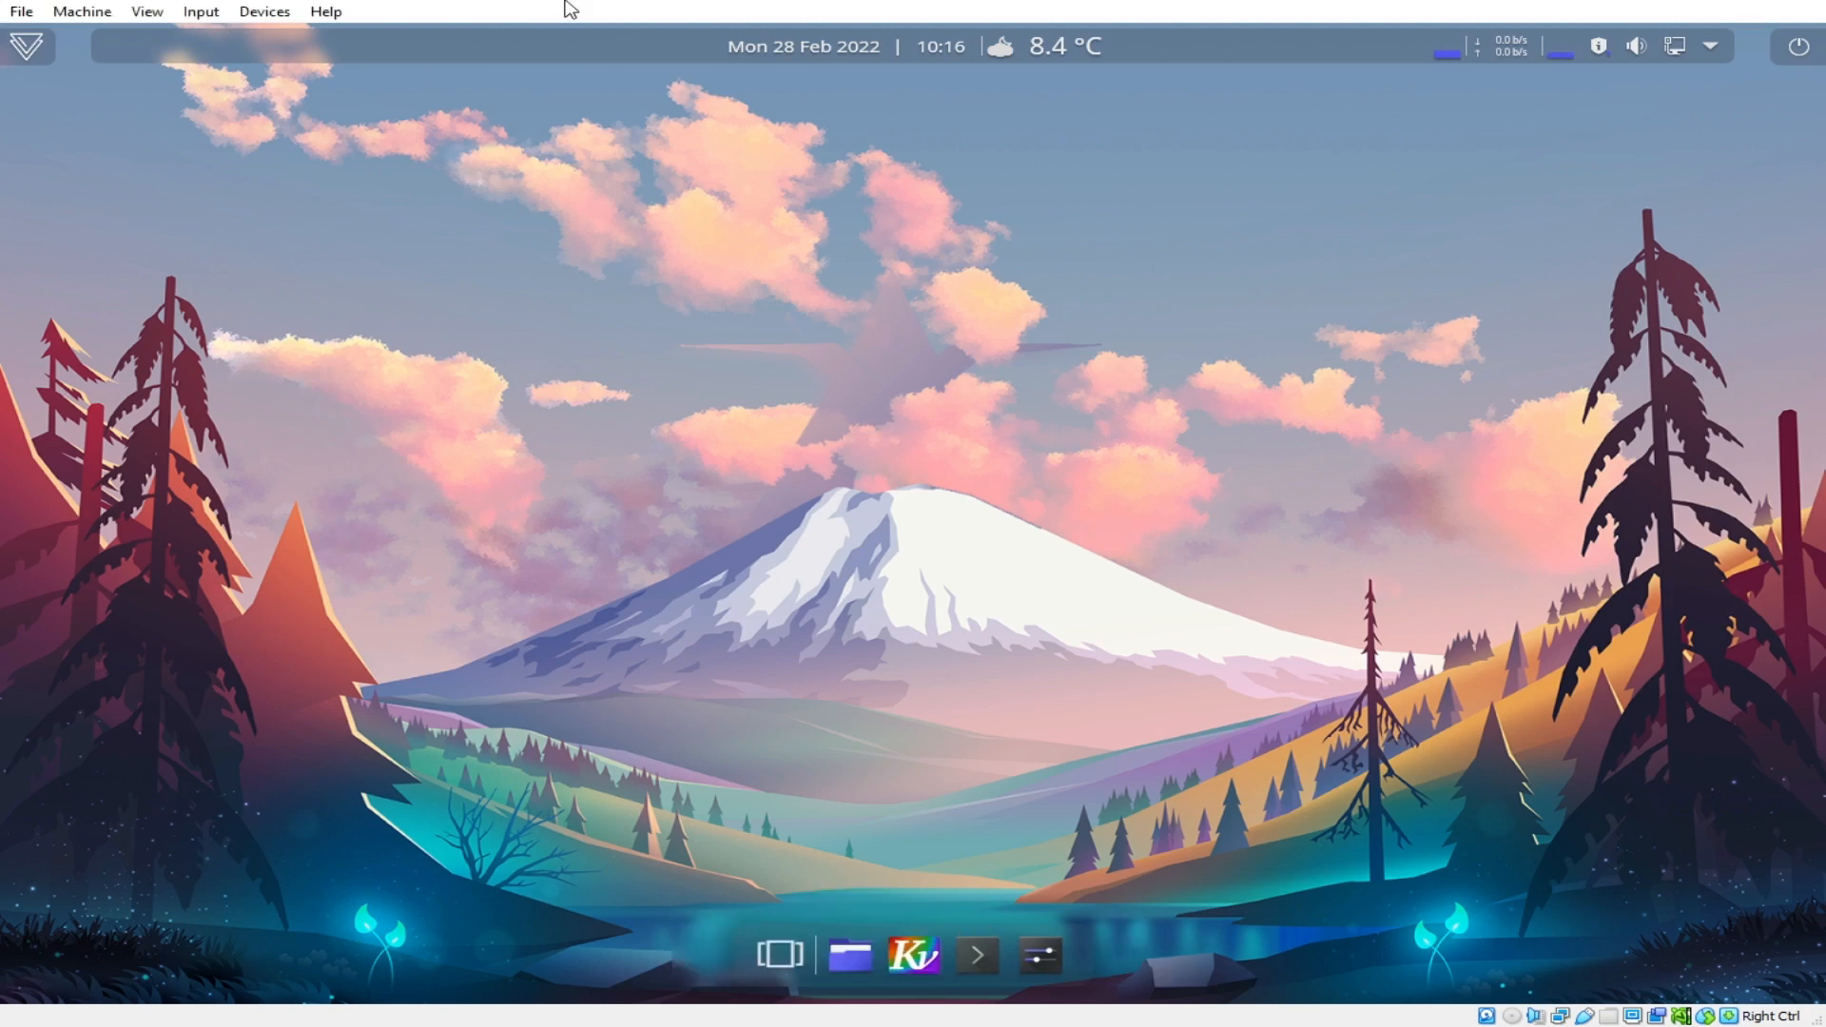
{"action": "right_click", "coordinate": [350, 290]}
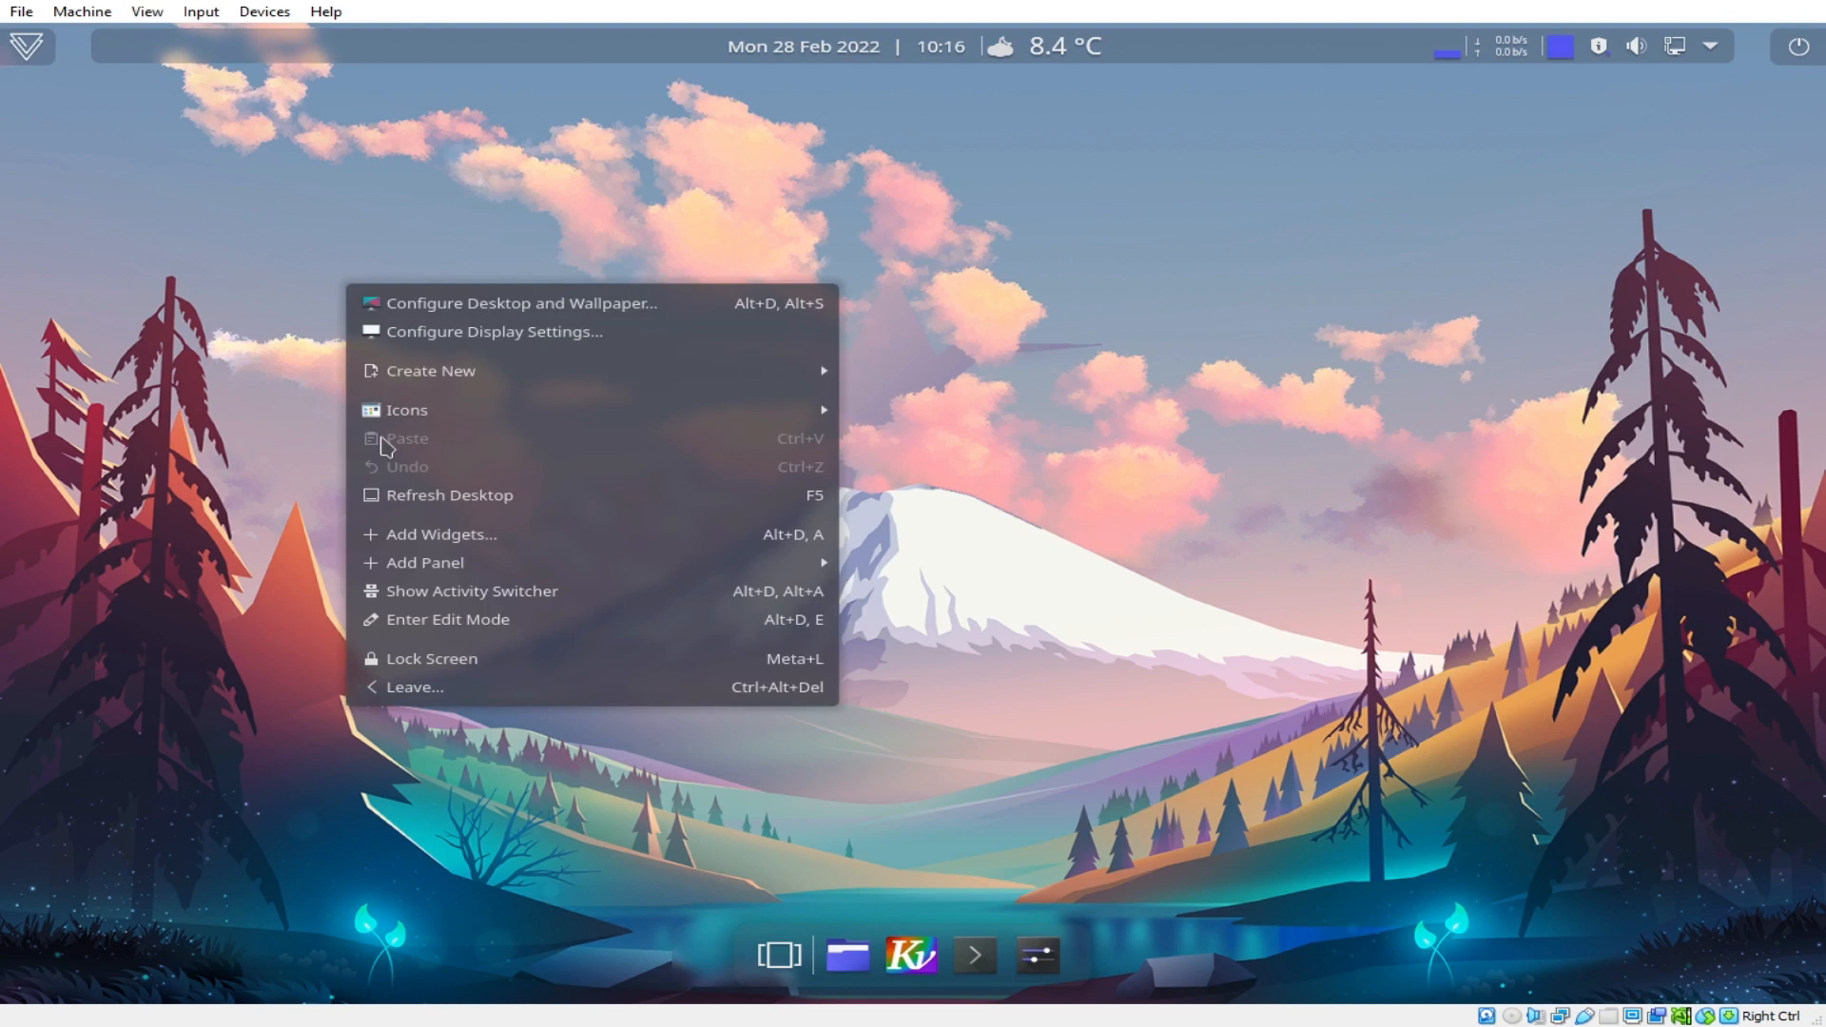
{"action": "left_click", "coordinate": [33, 40]}
{"action": "left_click", "coordinate": [34, 40]}
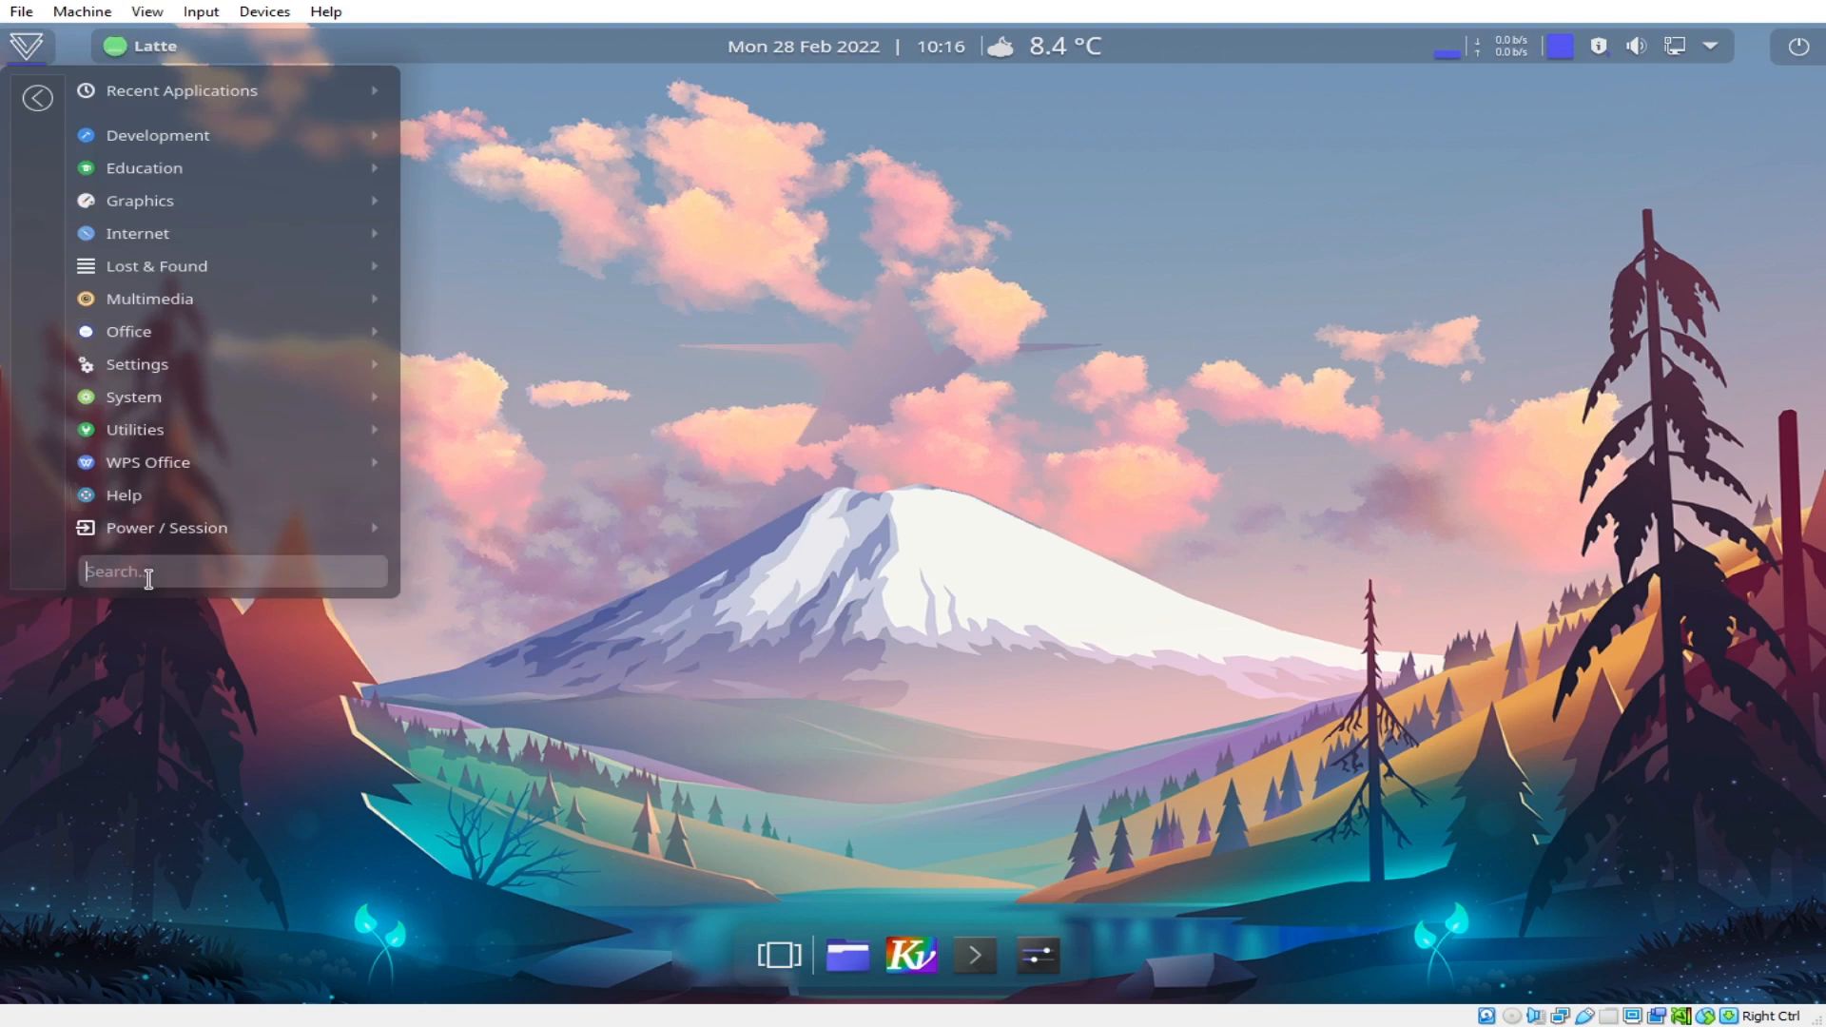
{"action": "left_click", "coordinate": [882, 616]}
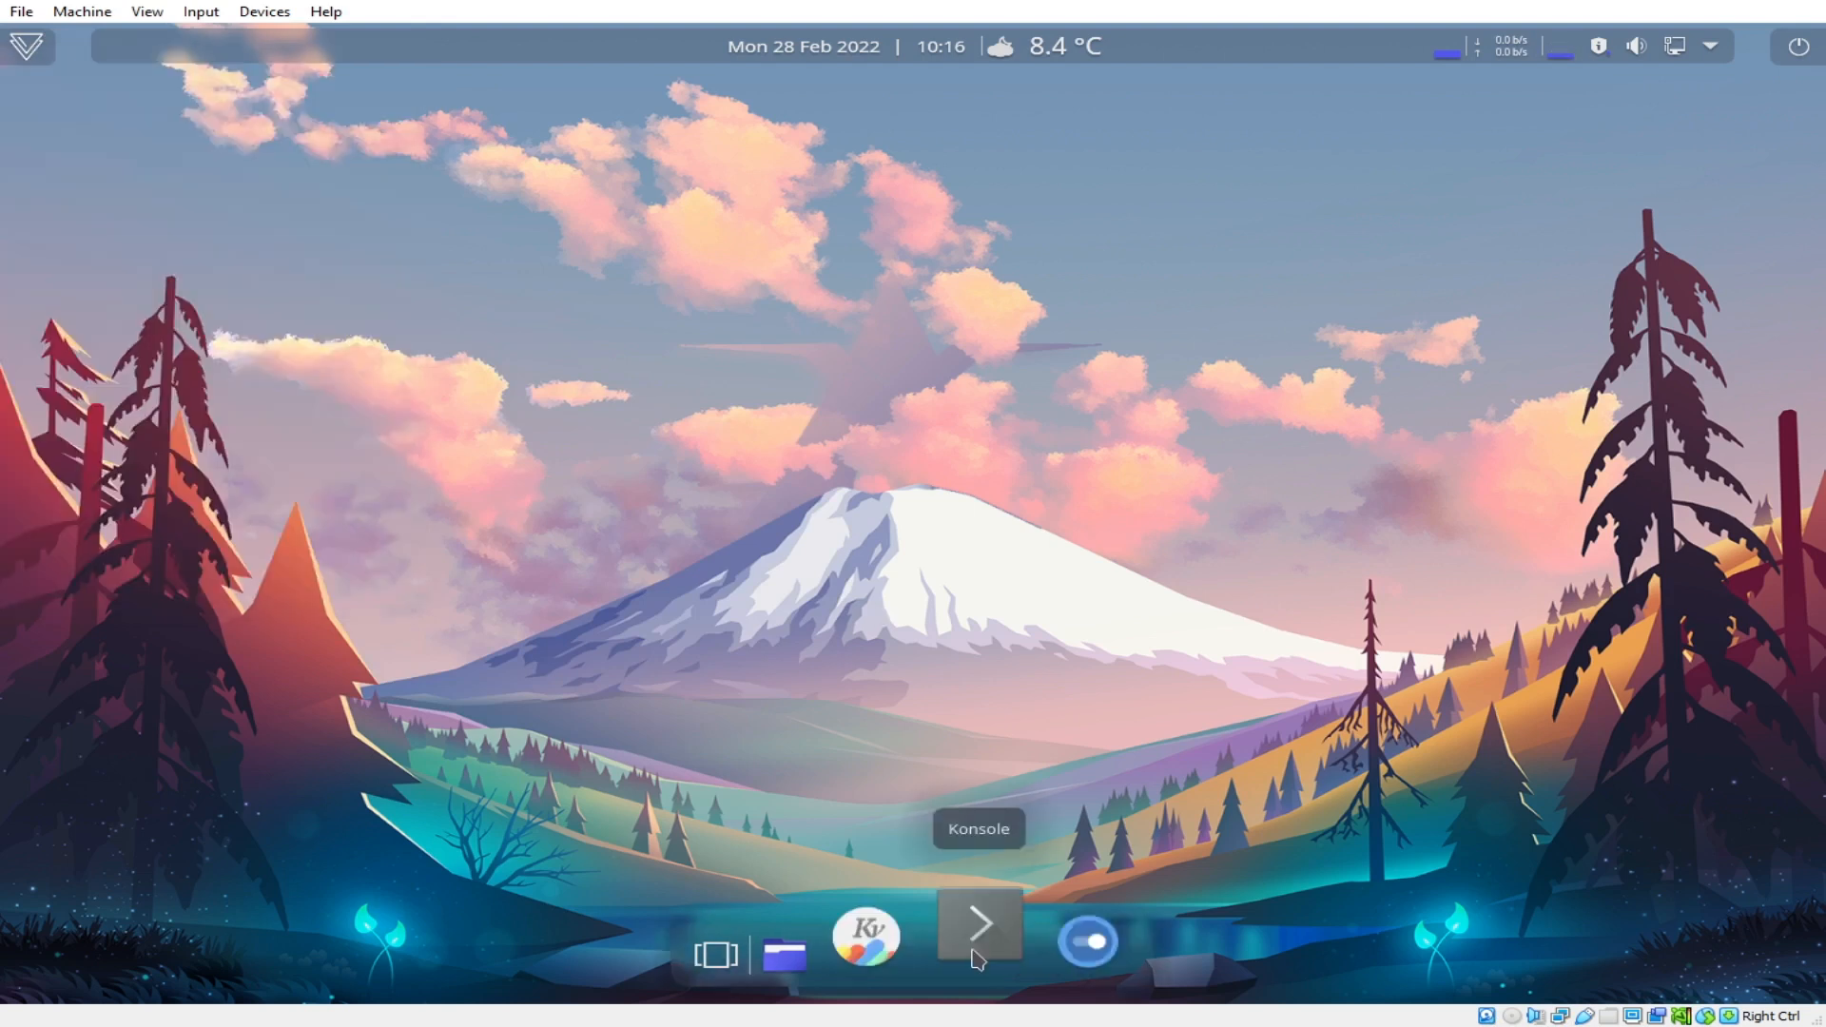
Open a Konsole terminal and list the home folder's contents with ls.
{"action": "left_click", "coordinate": [977, 960]}
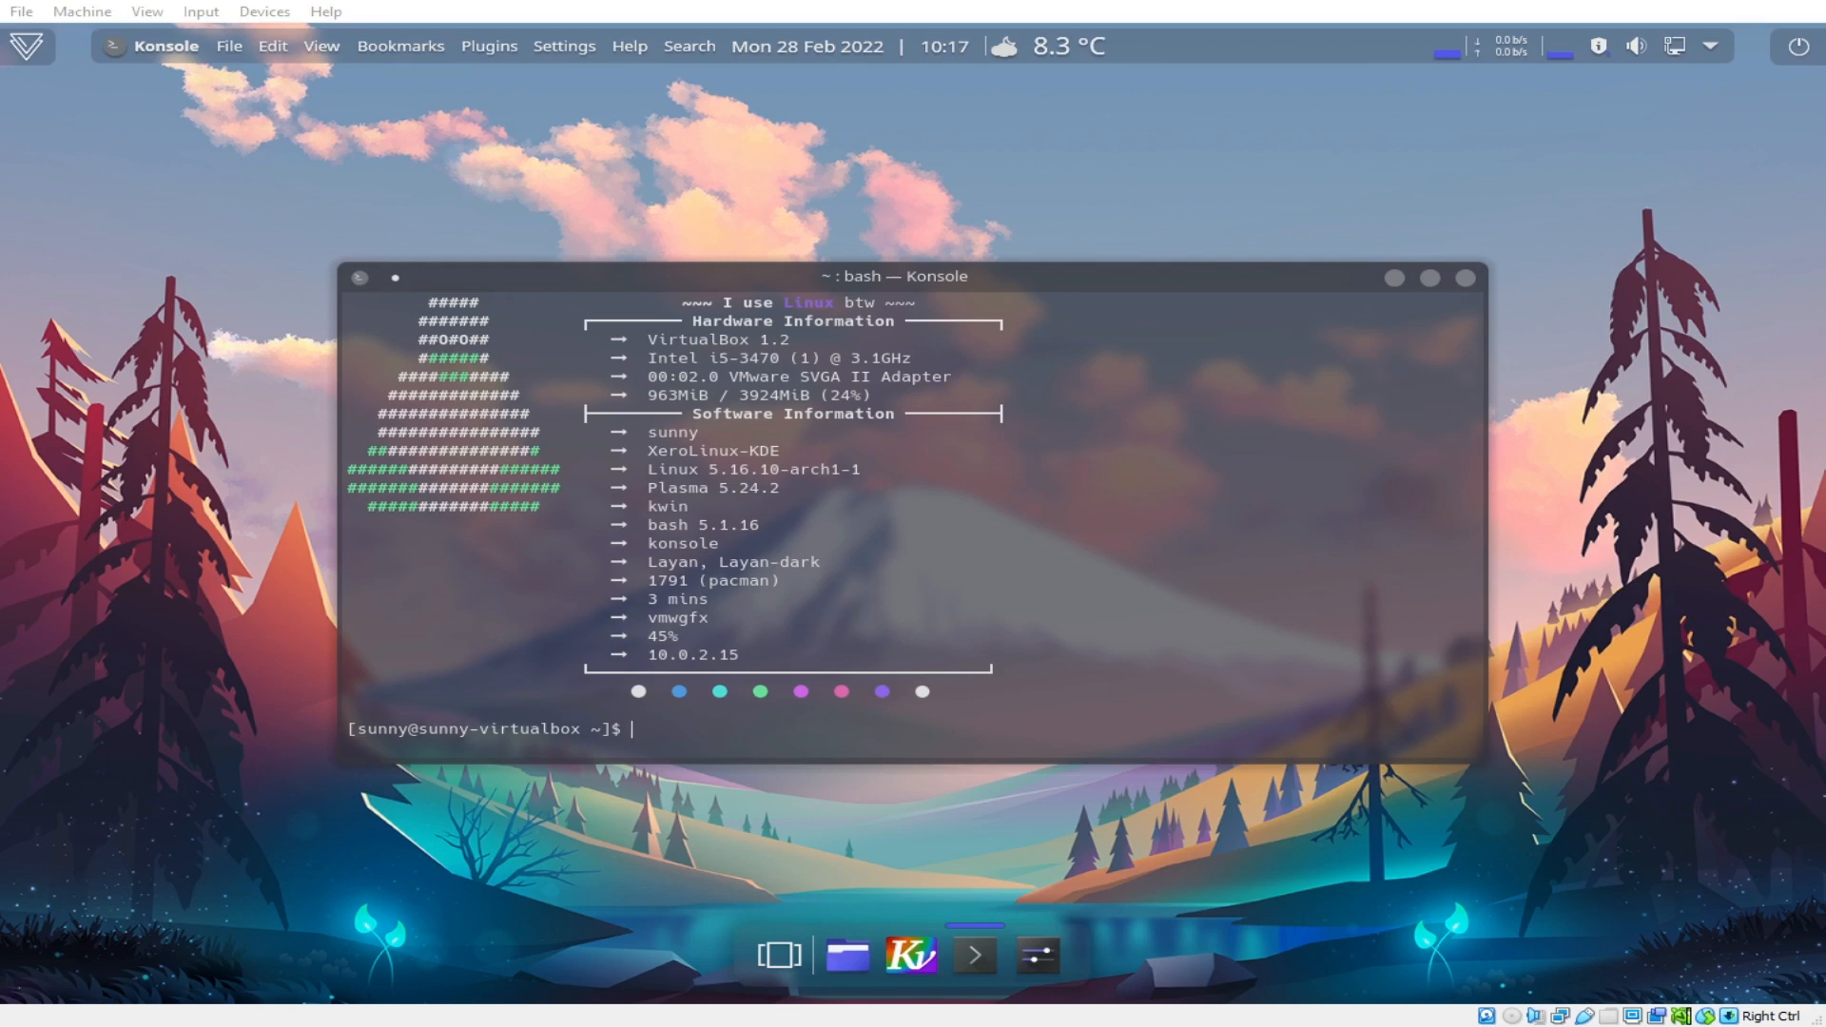
{"action": "type", "text": "ls"}
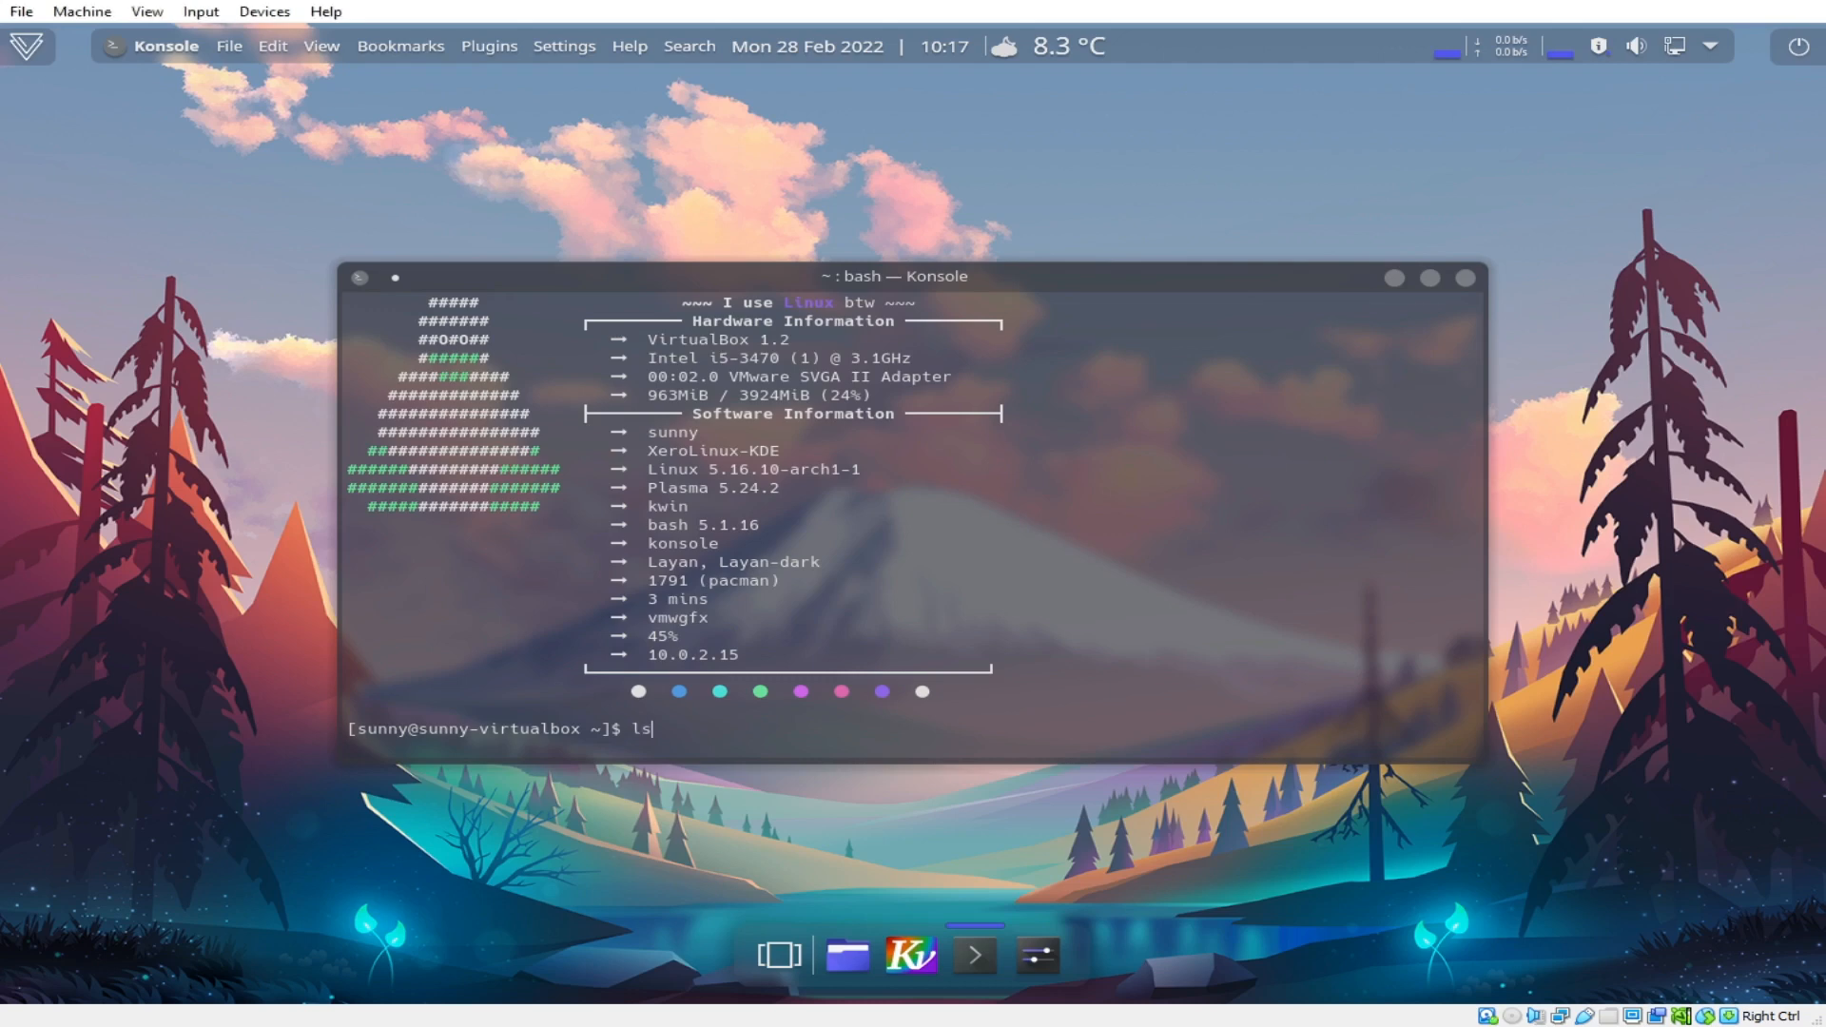
{"action": "key", "text": "Return"}
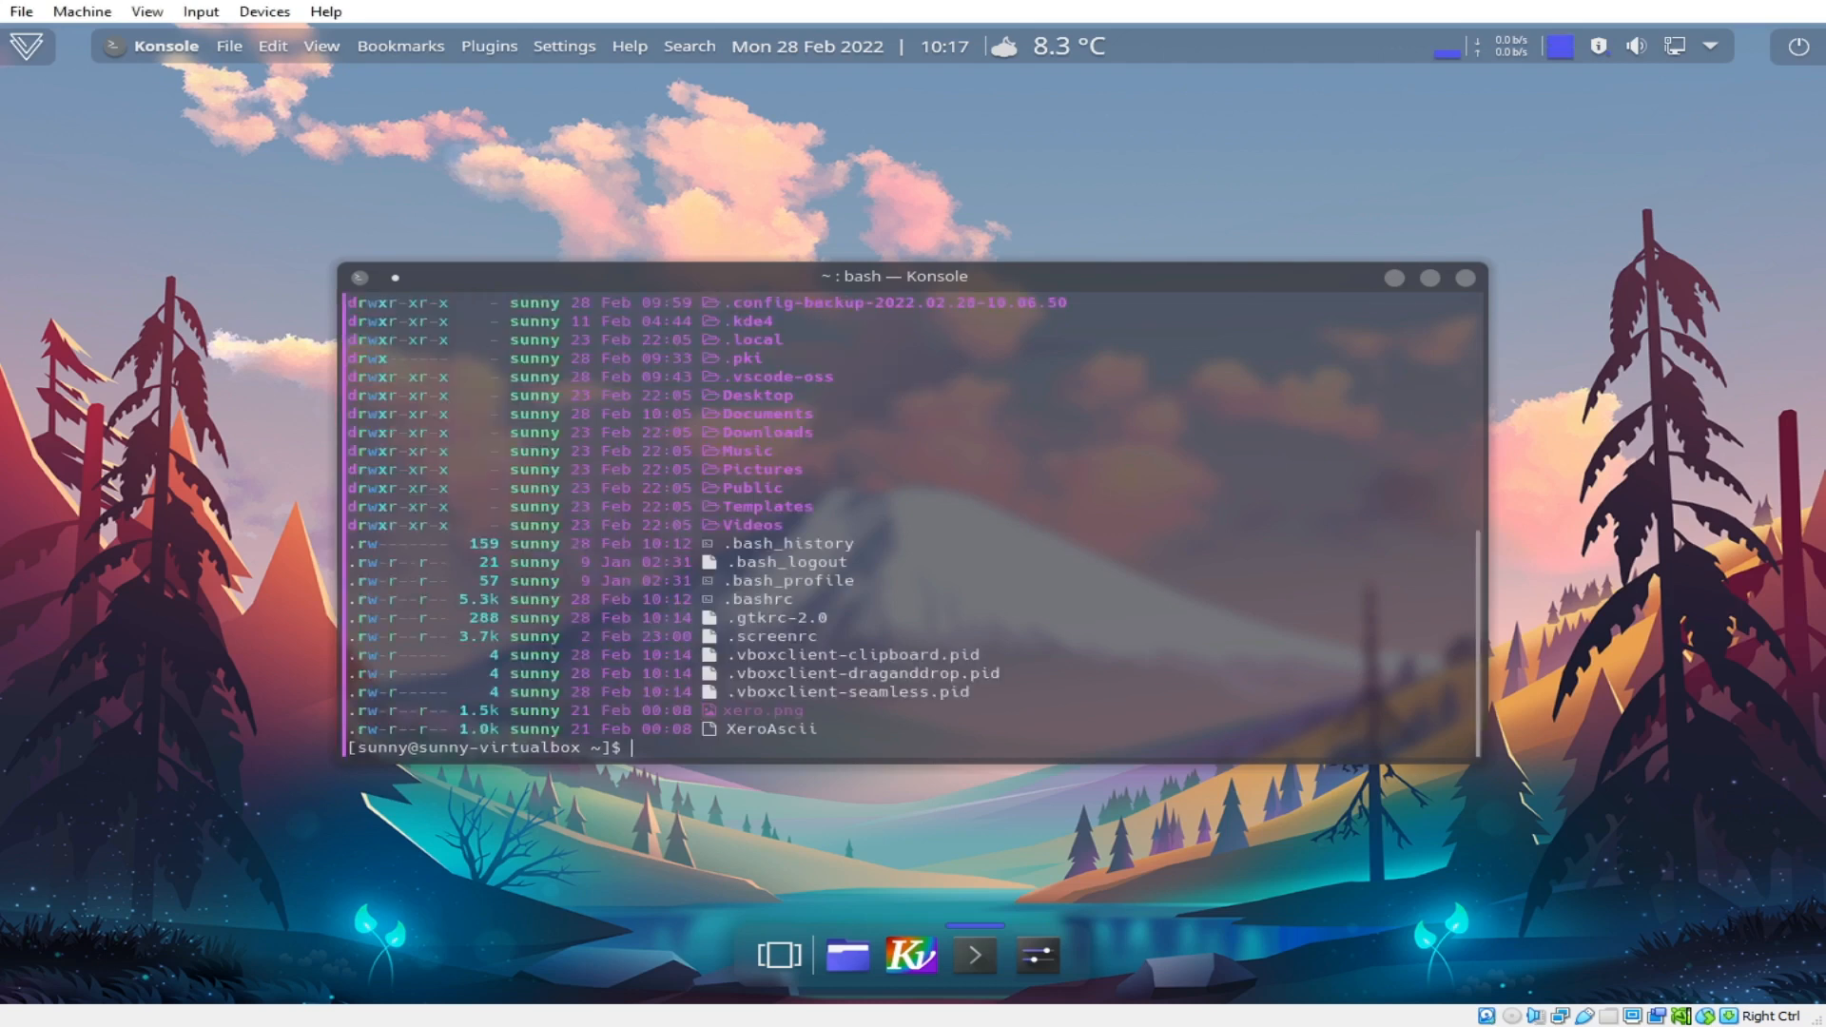
Try to change into the home folder's documents directory, spelled in lowercase.
{"action": "type", "text": "cd docu"}
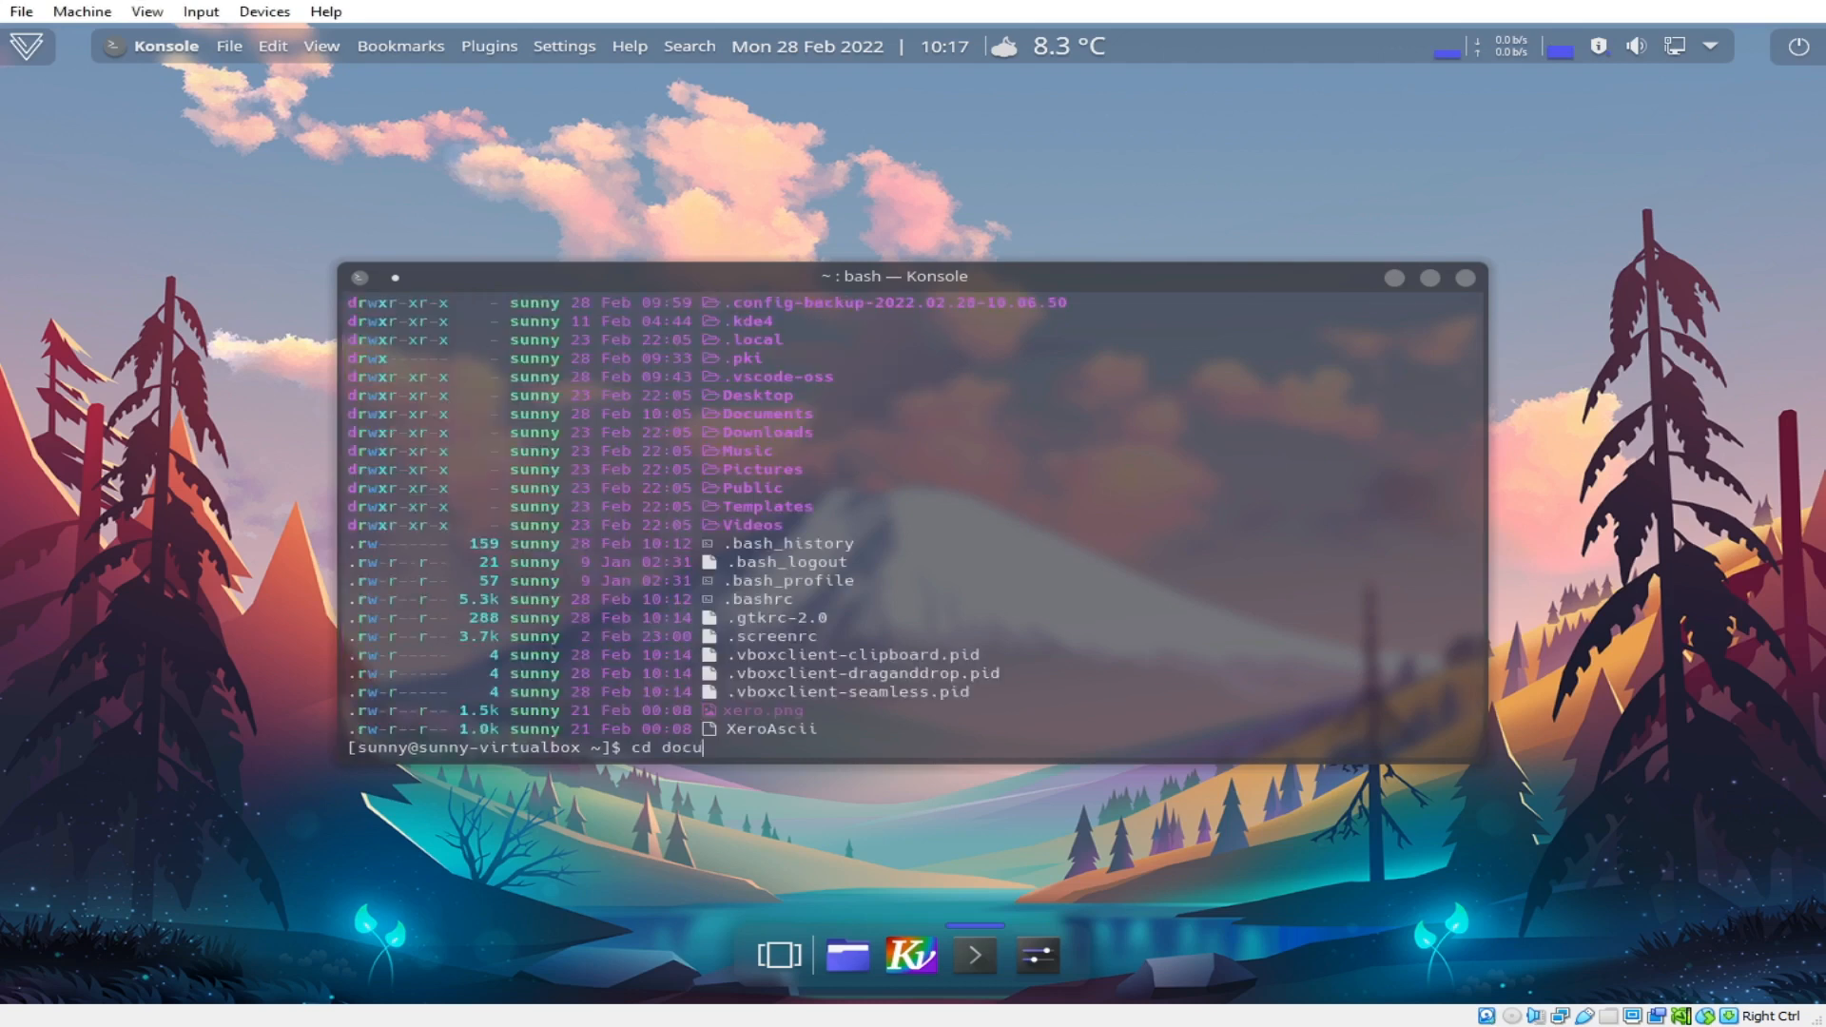
{"action": "type", "text": "ments"}
{"action": "key", "text": "Return"}
Change into the Documents folder with a capital D and list its contents.
{"action": "type", "text": "cd D"}
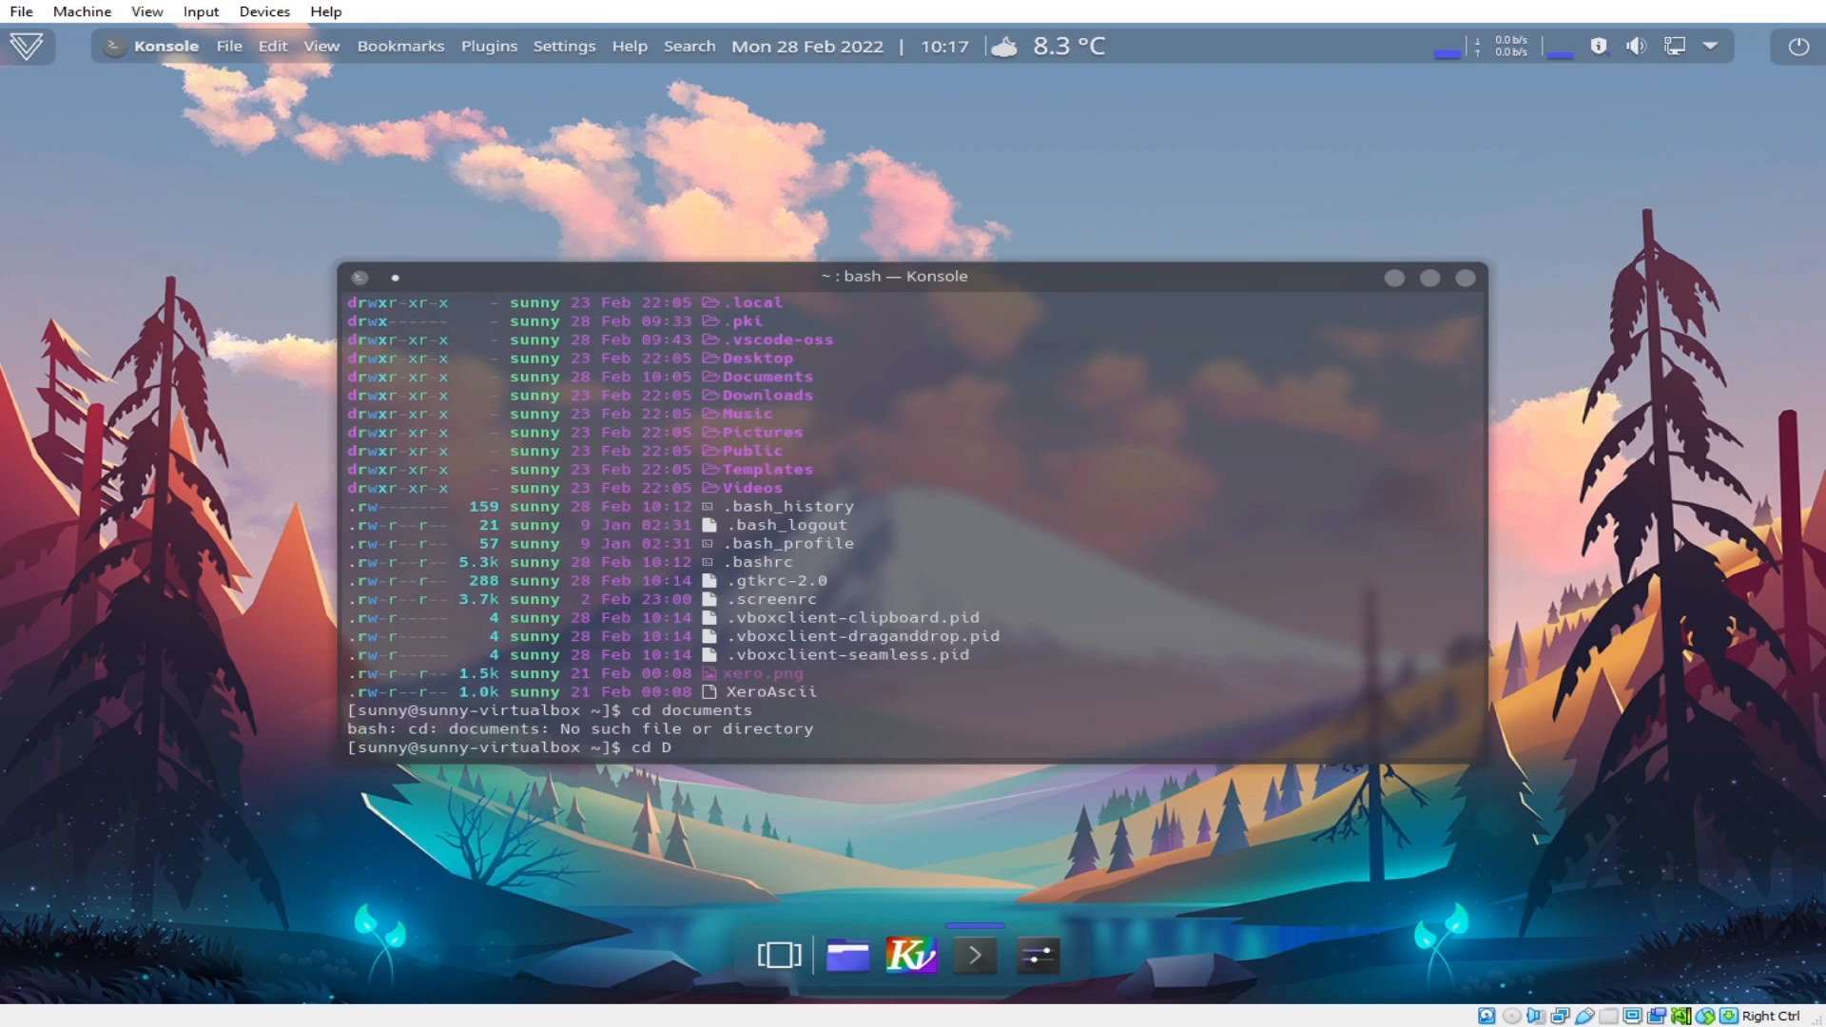
{"action": "type", "text": "ocuments"}
{"action": "key", "text": "Return"}
{"action": "type", "text": "ls"}
{"action": "key", "text": "Return"}
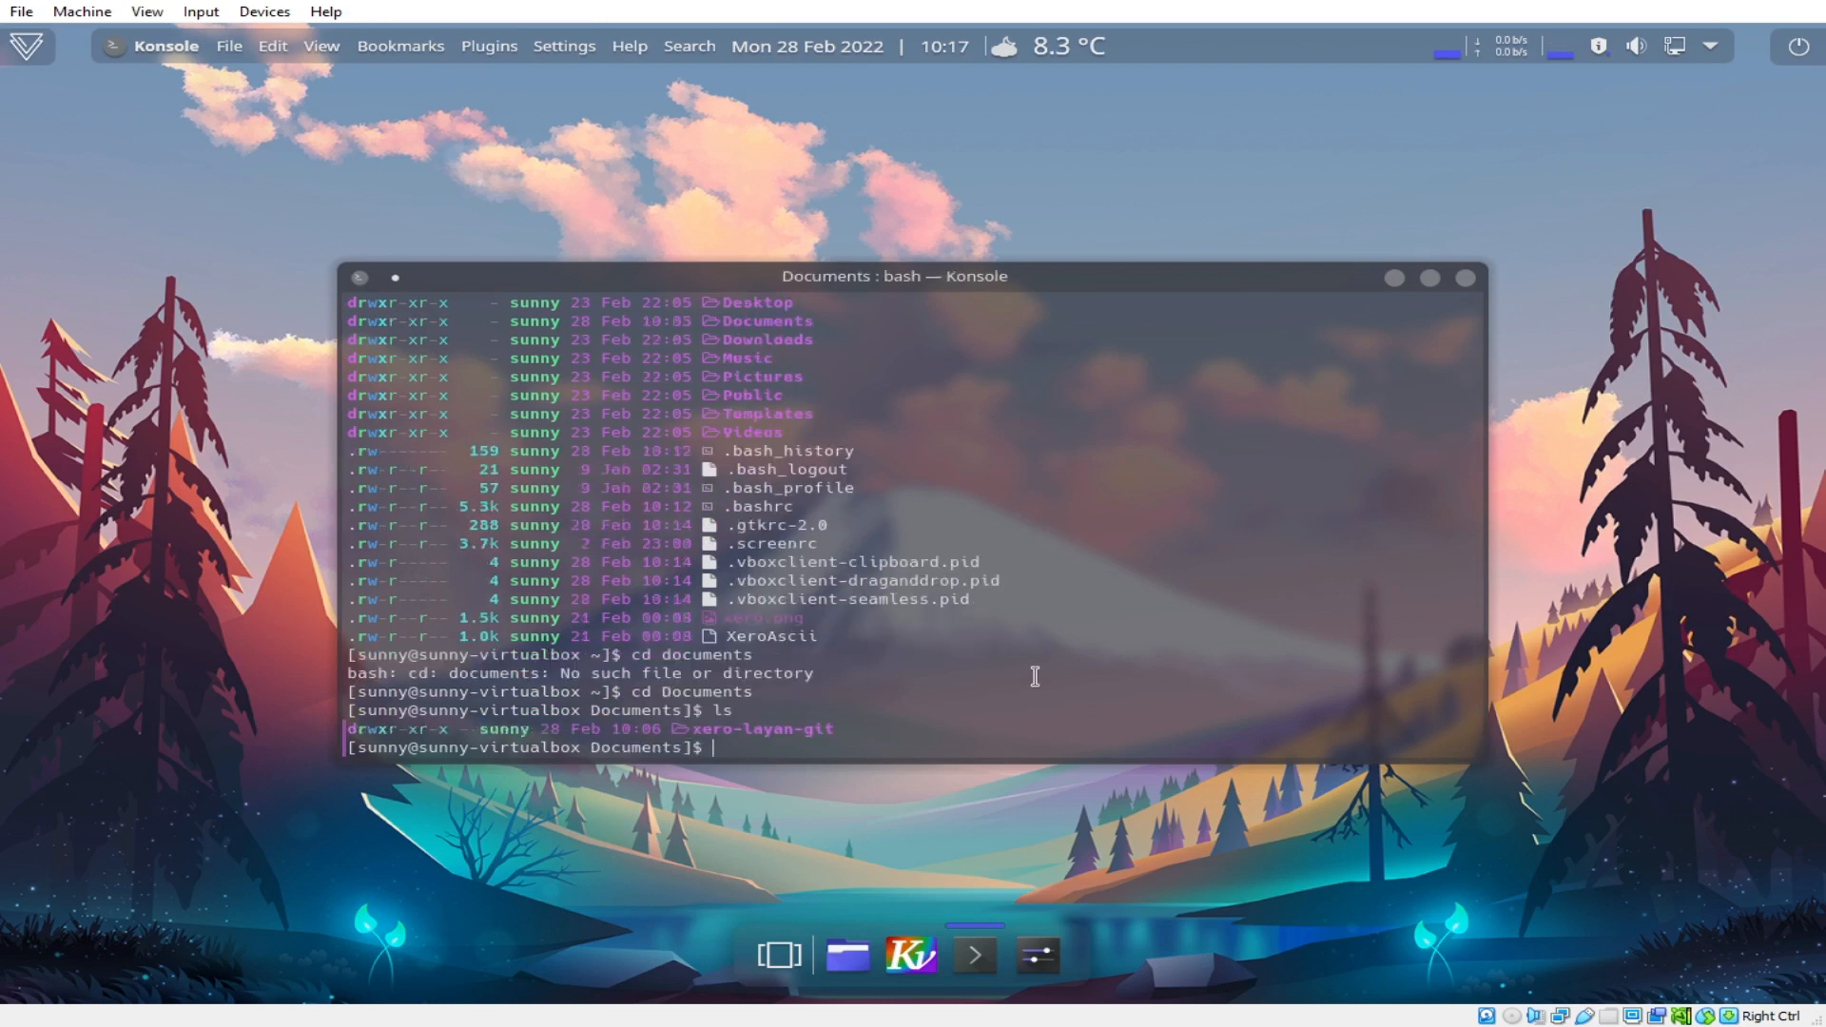
{"action": "type", "text": "git clone h"}
{"action": "type", "text": "ttps://github.com/xerolinux"}
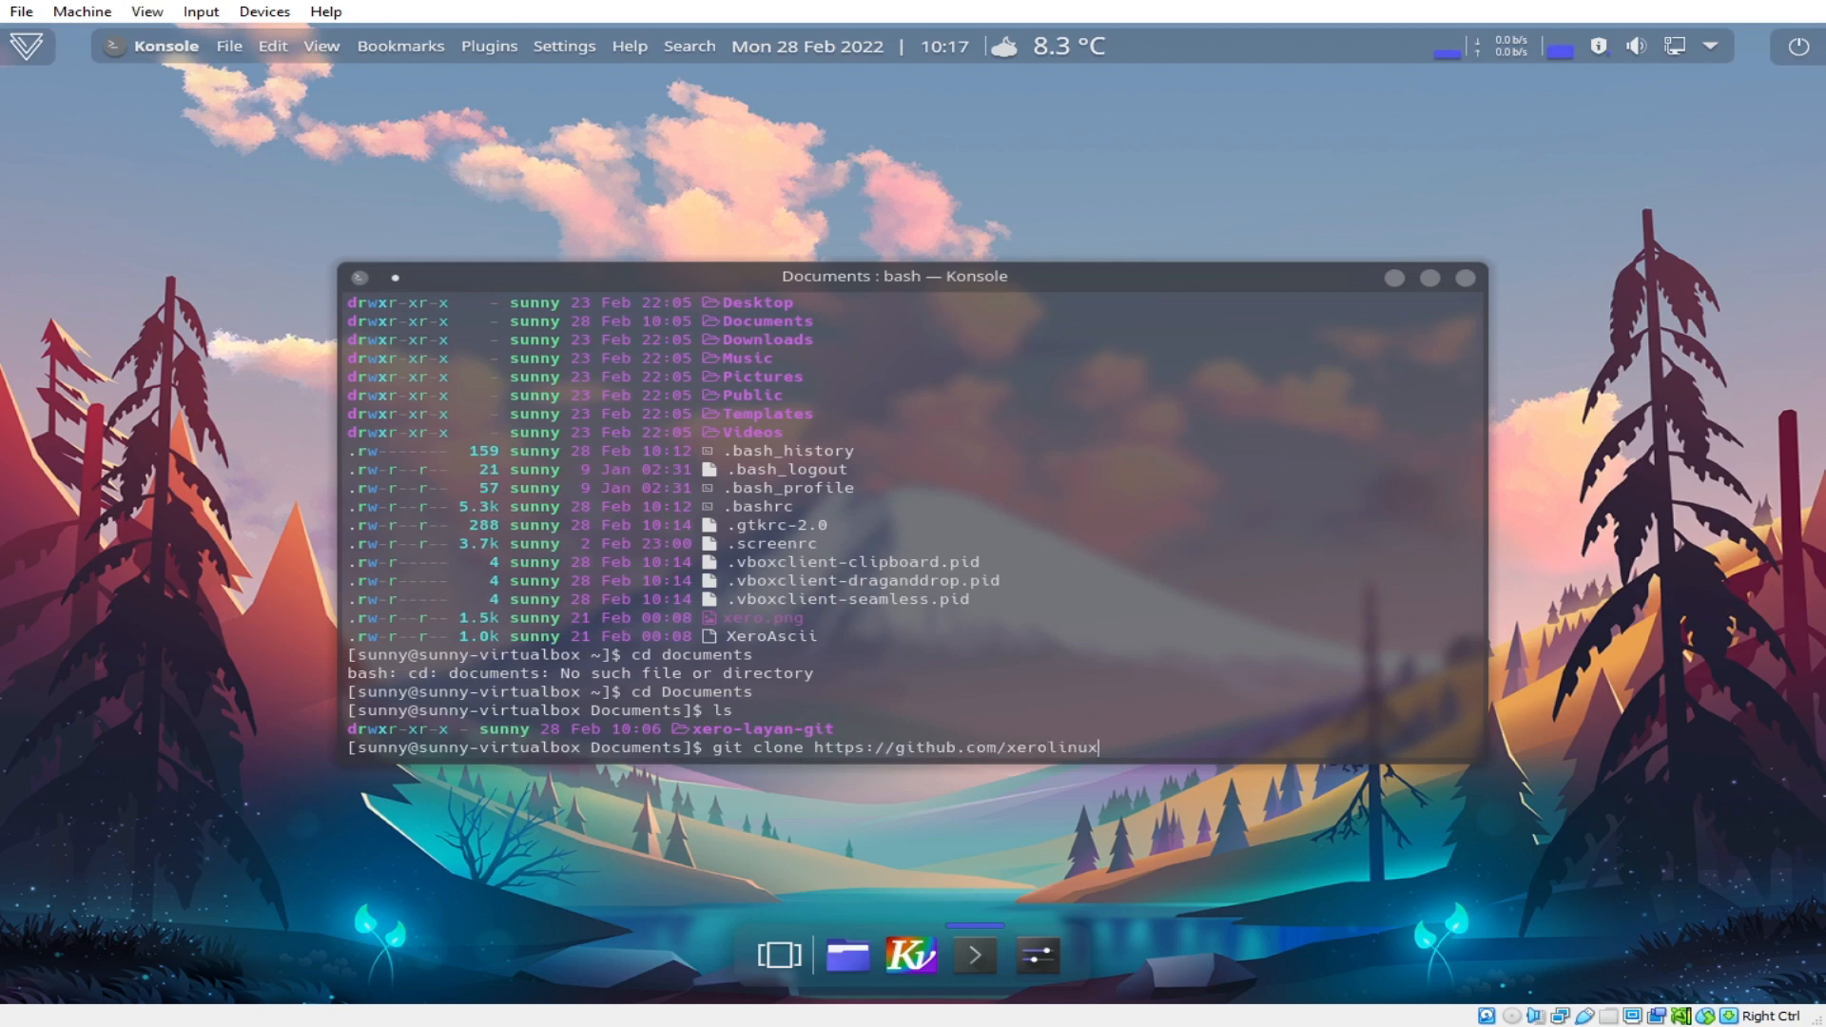
{"action": "type", "text": "/xero-nord"}
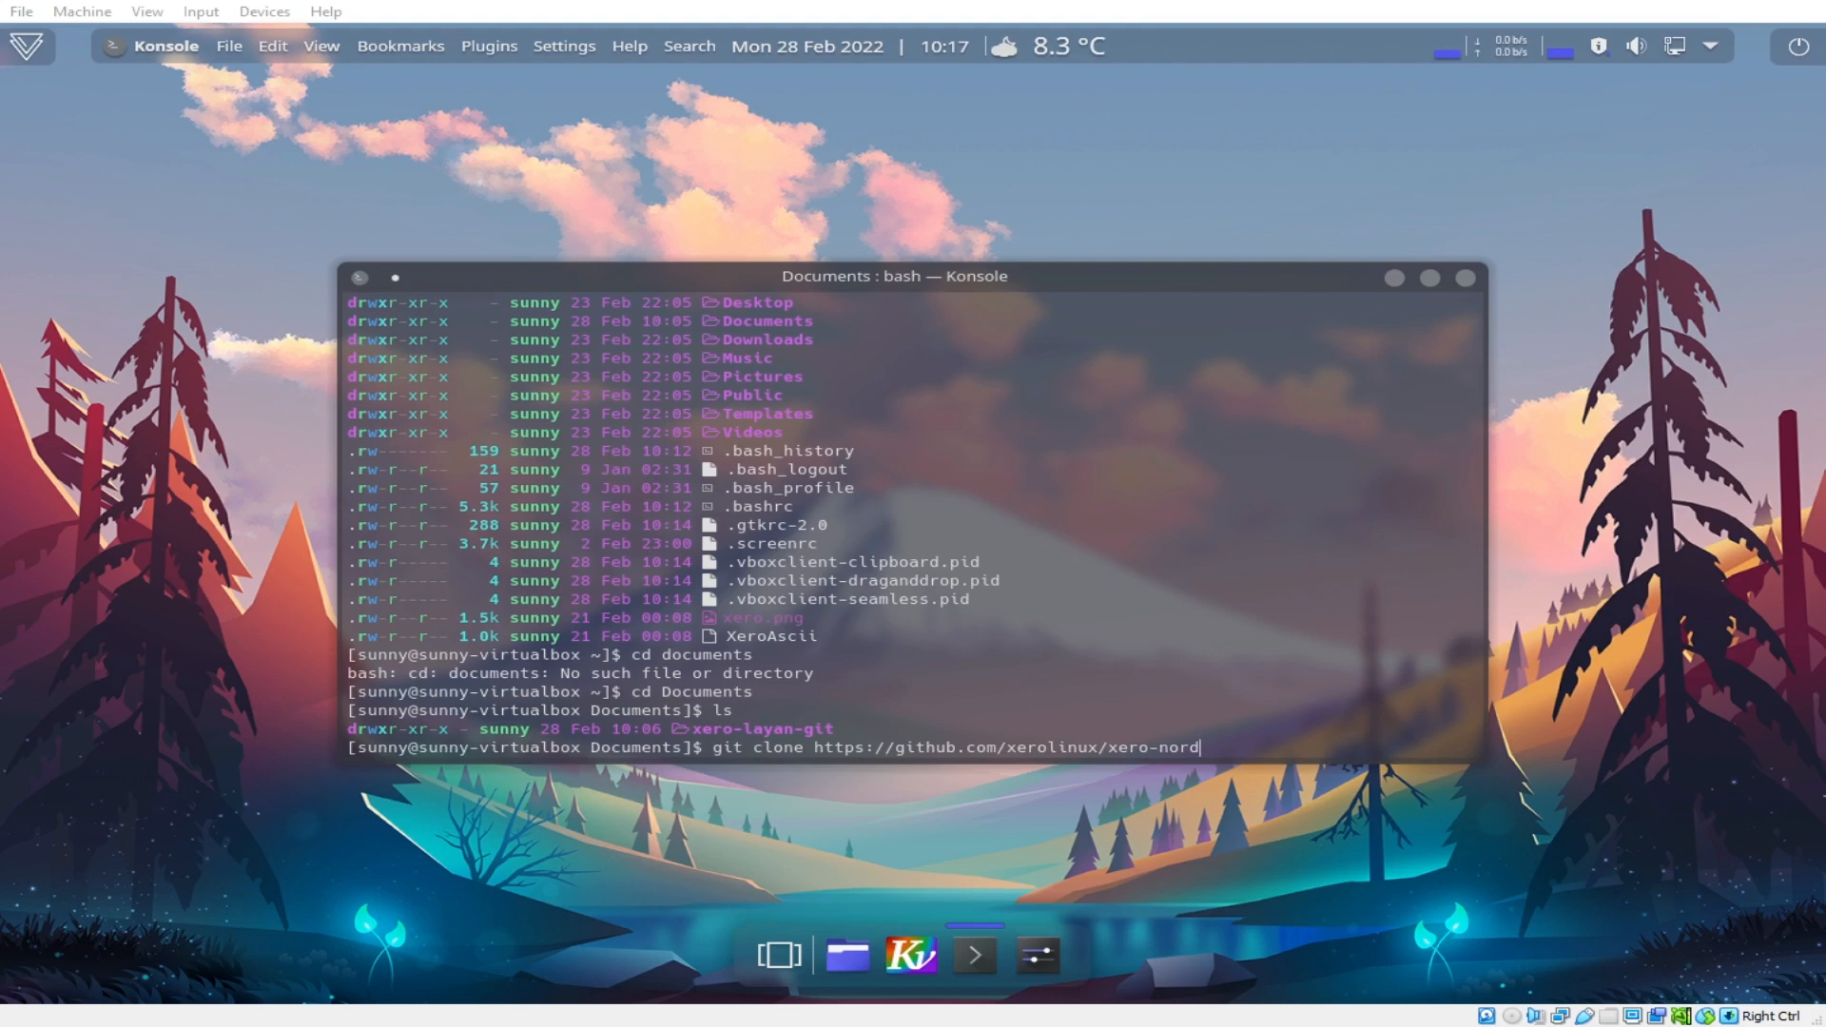
{"action": "key", "text": "alt+Tab"}
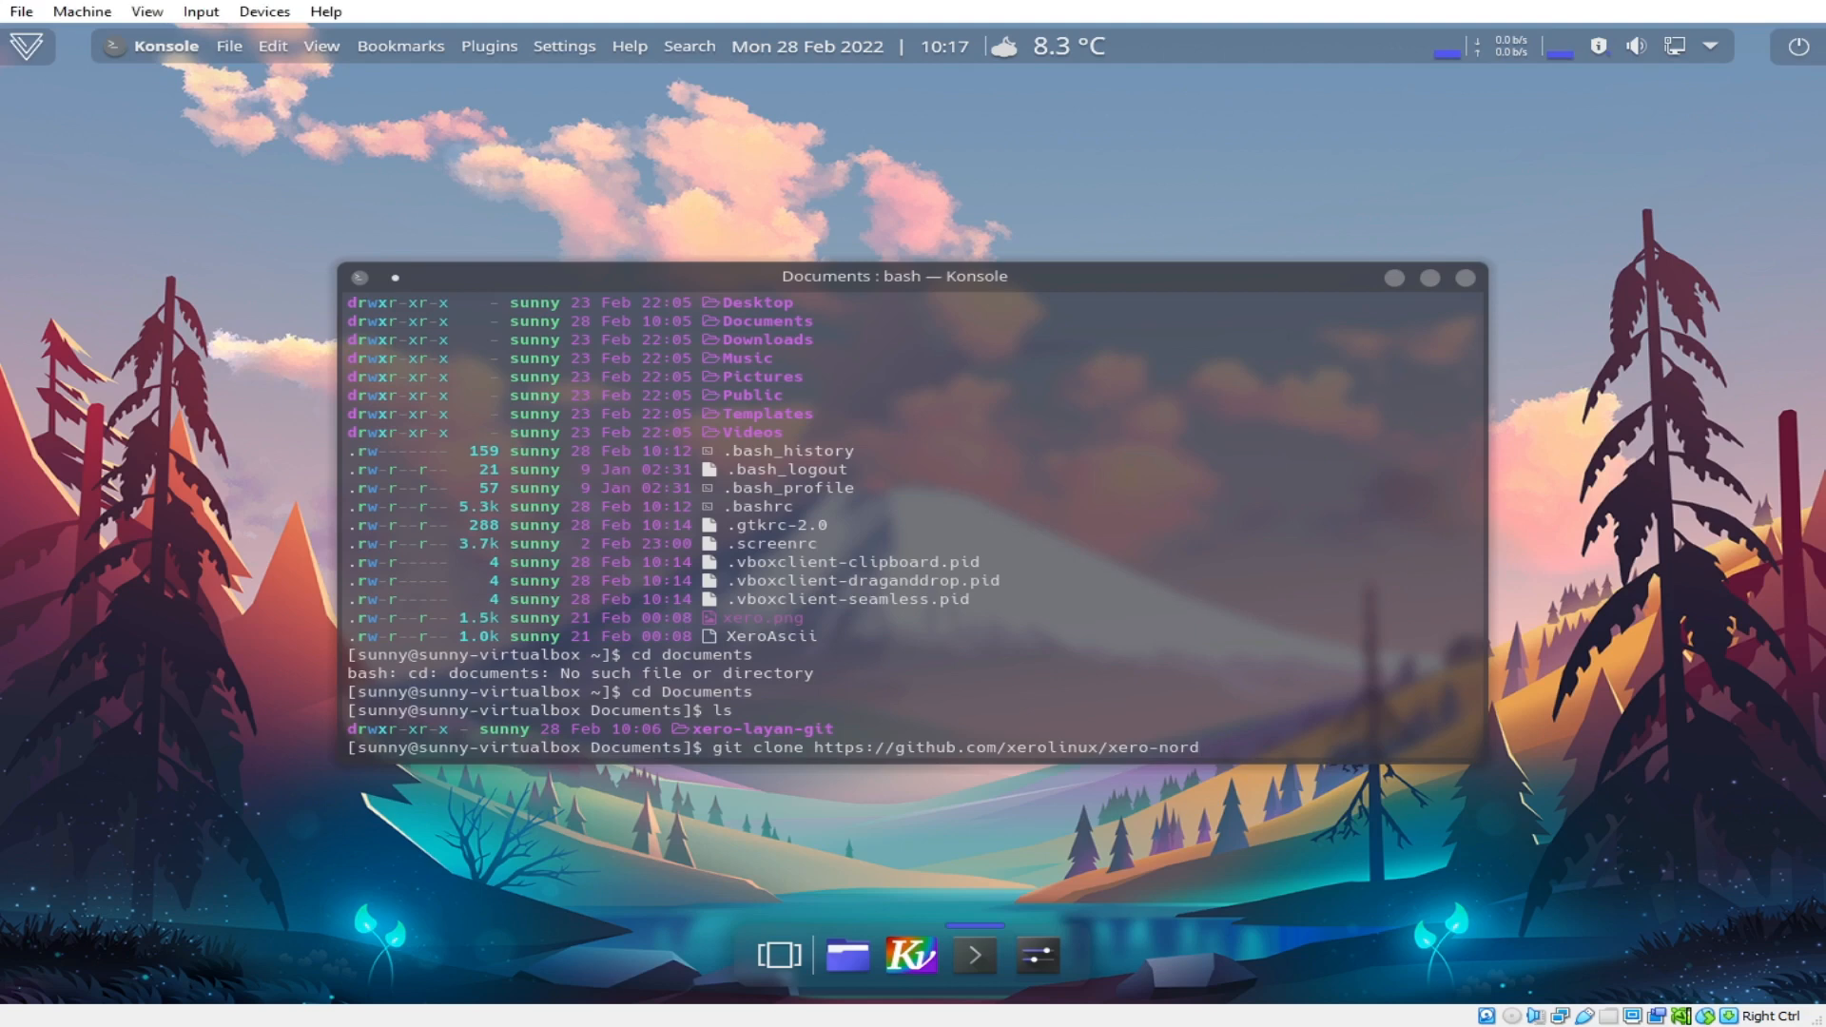
{"action": "key", "text": "alt+Tab"}
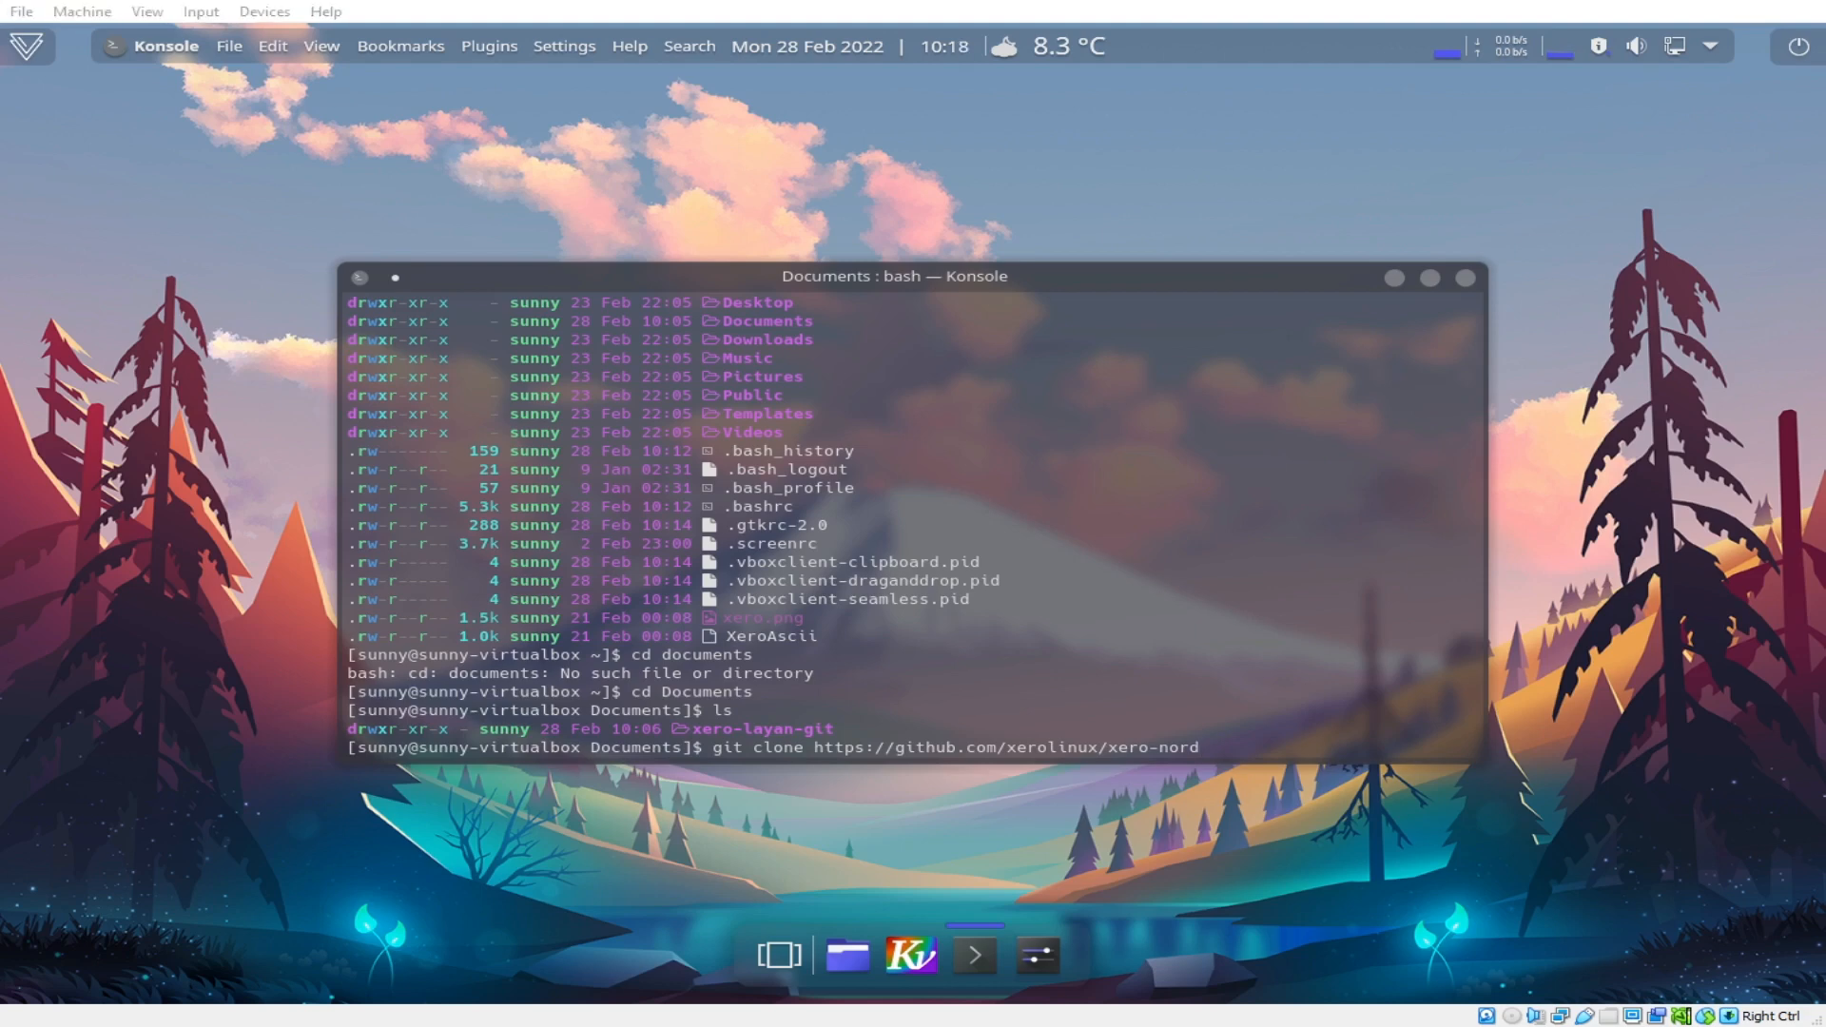
{"action": "key", "text": "alt+Tab"}
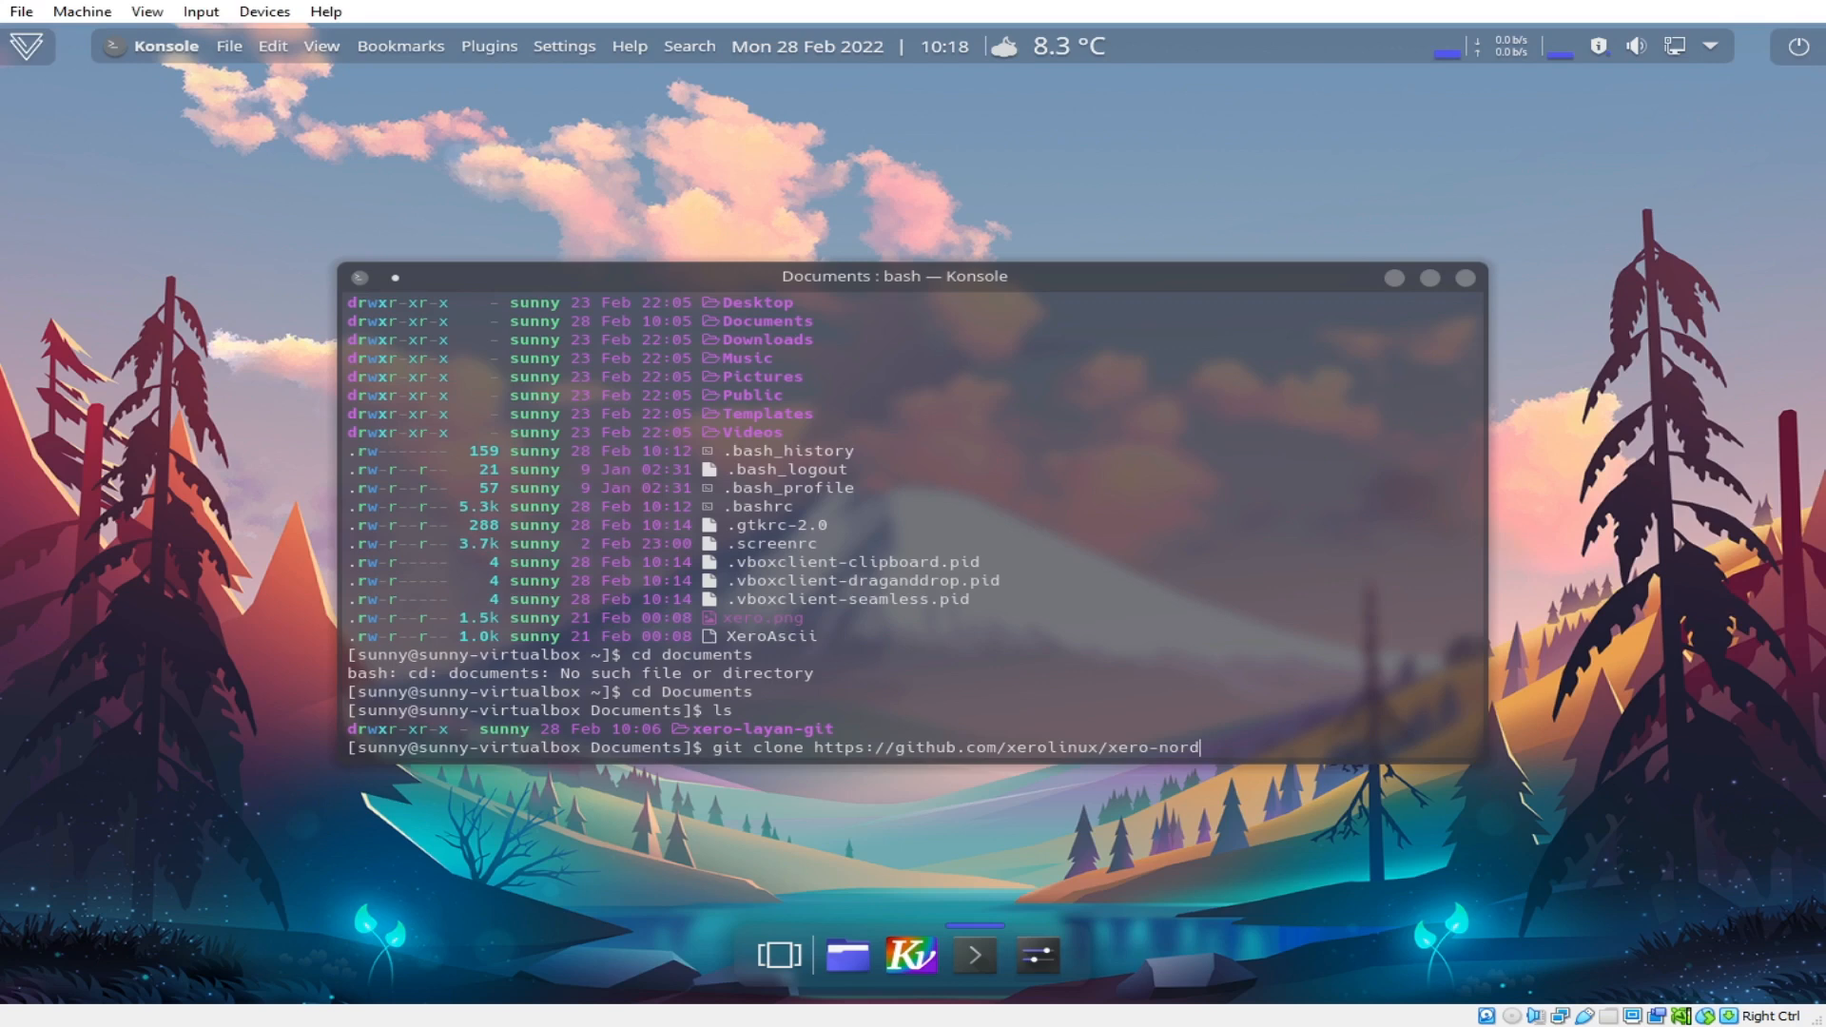
{"action": "type", "text": "-git.git"}
{"action": "key", "text": "Return"}
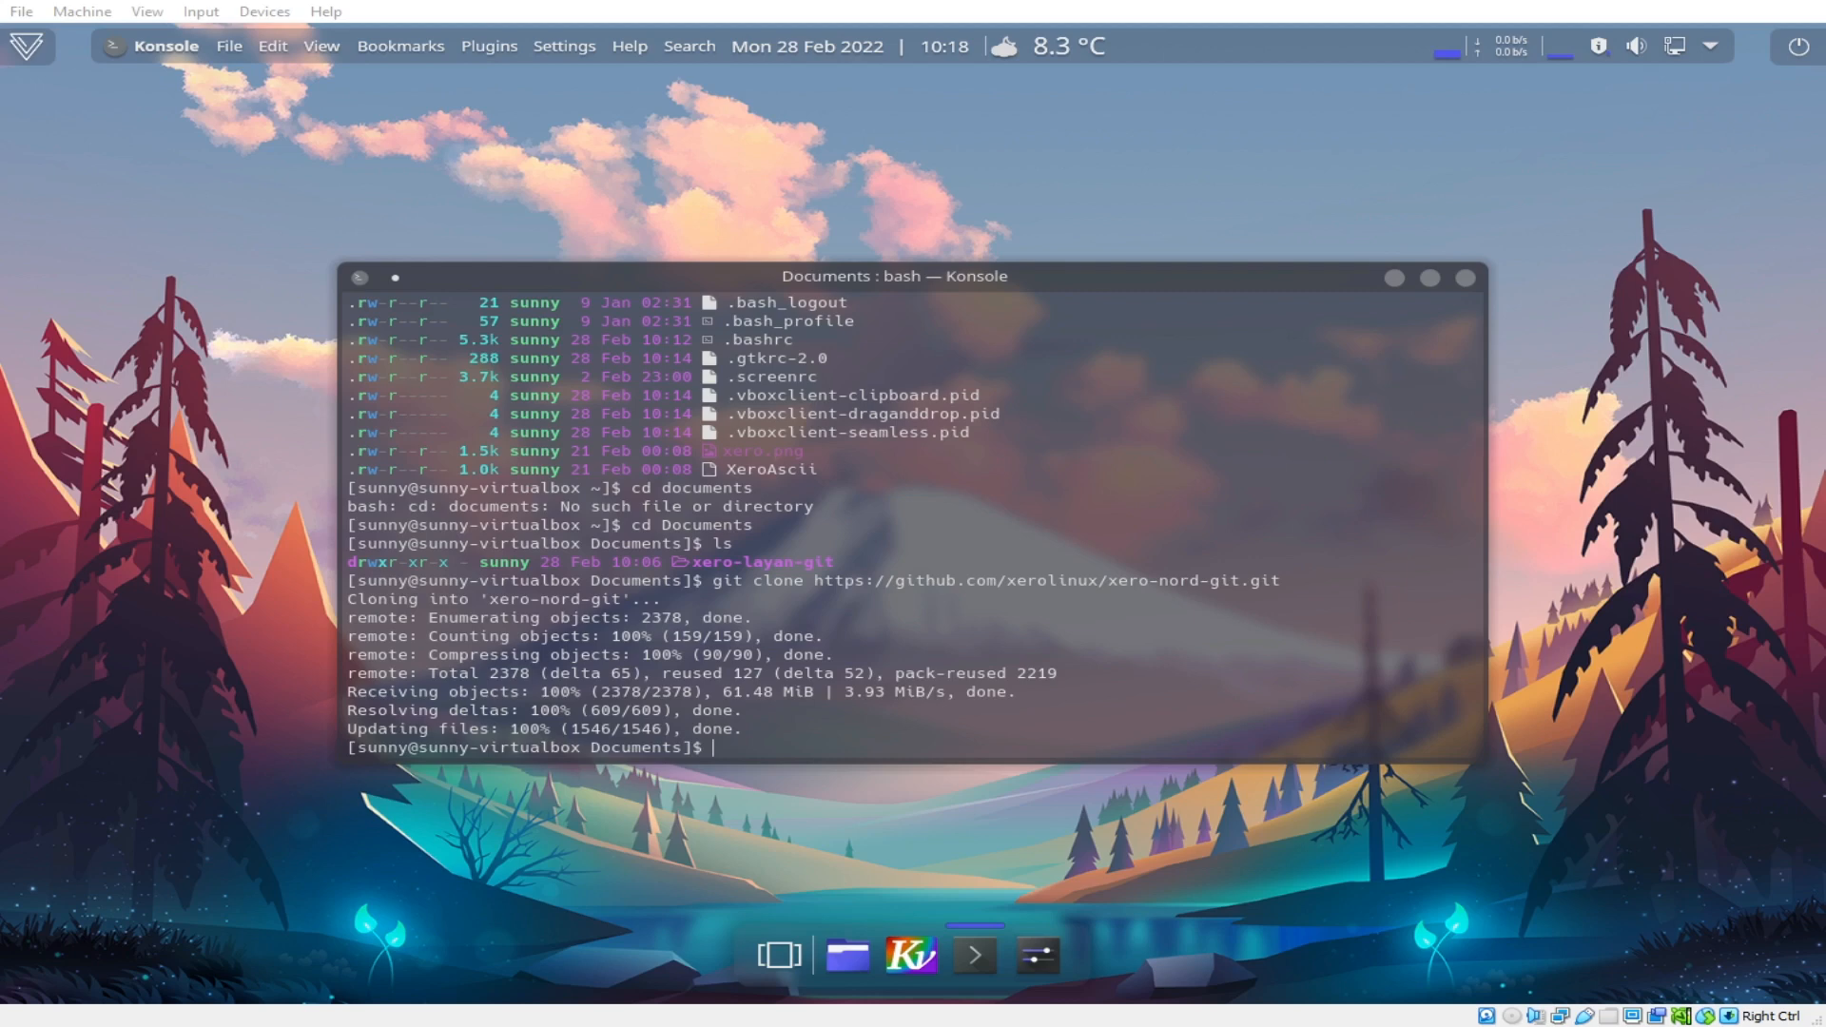
List the Documents folder's contents and change into the xero-nord-git folder.
{"action": "type", "text": "ls"}
{"action": "key", "text": "Return"}
{"action": "type", "text": "cd "}
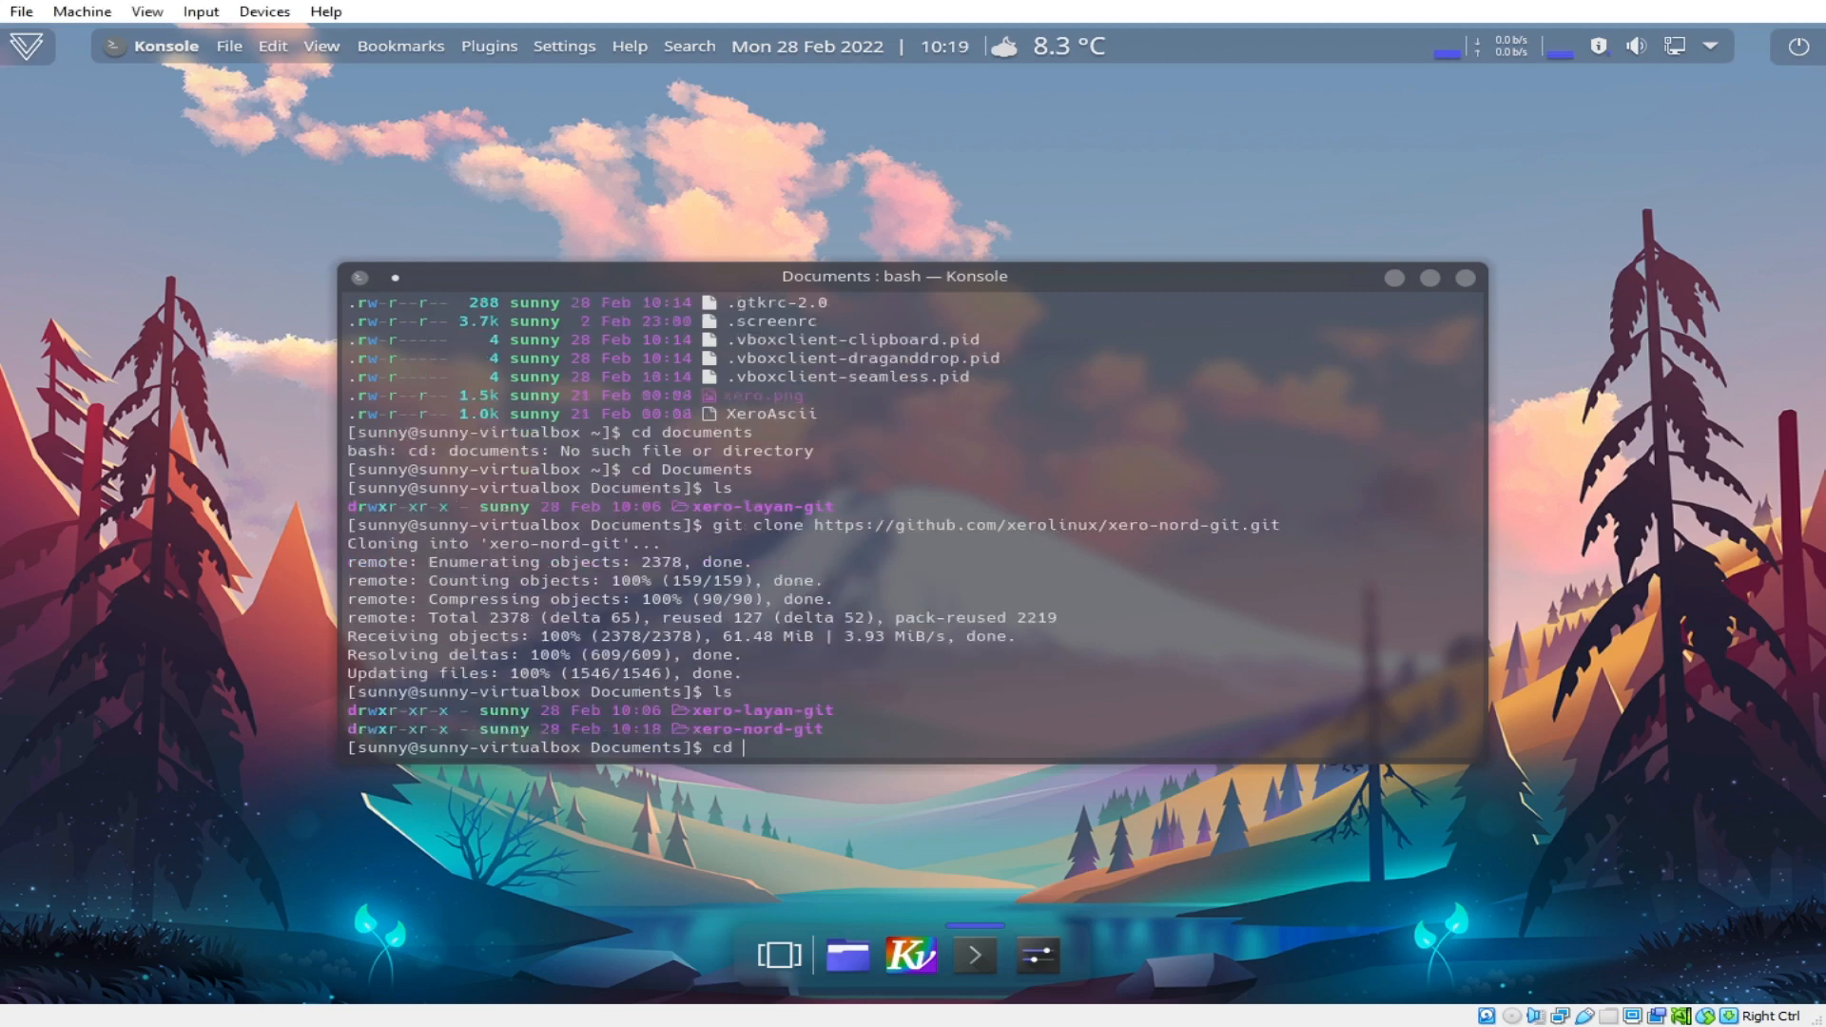
{"action": "type", "text": "xero-nord-git"}
{"action": "key", "text": "Return"}
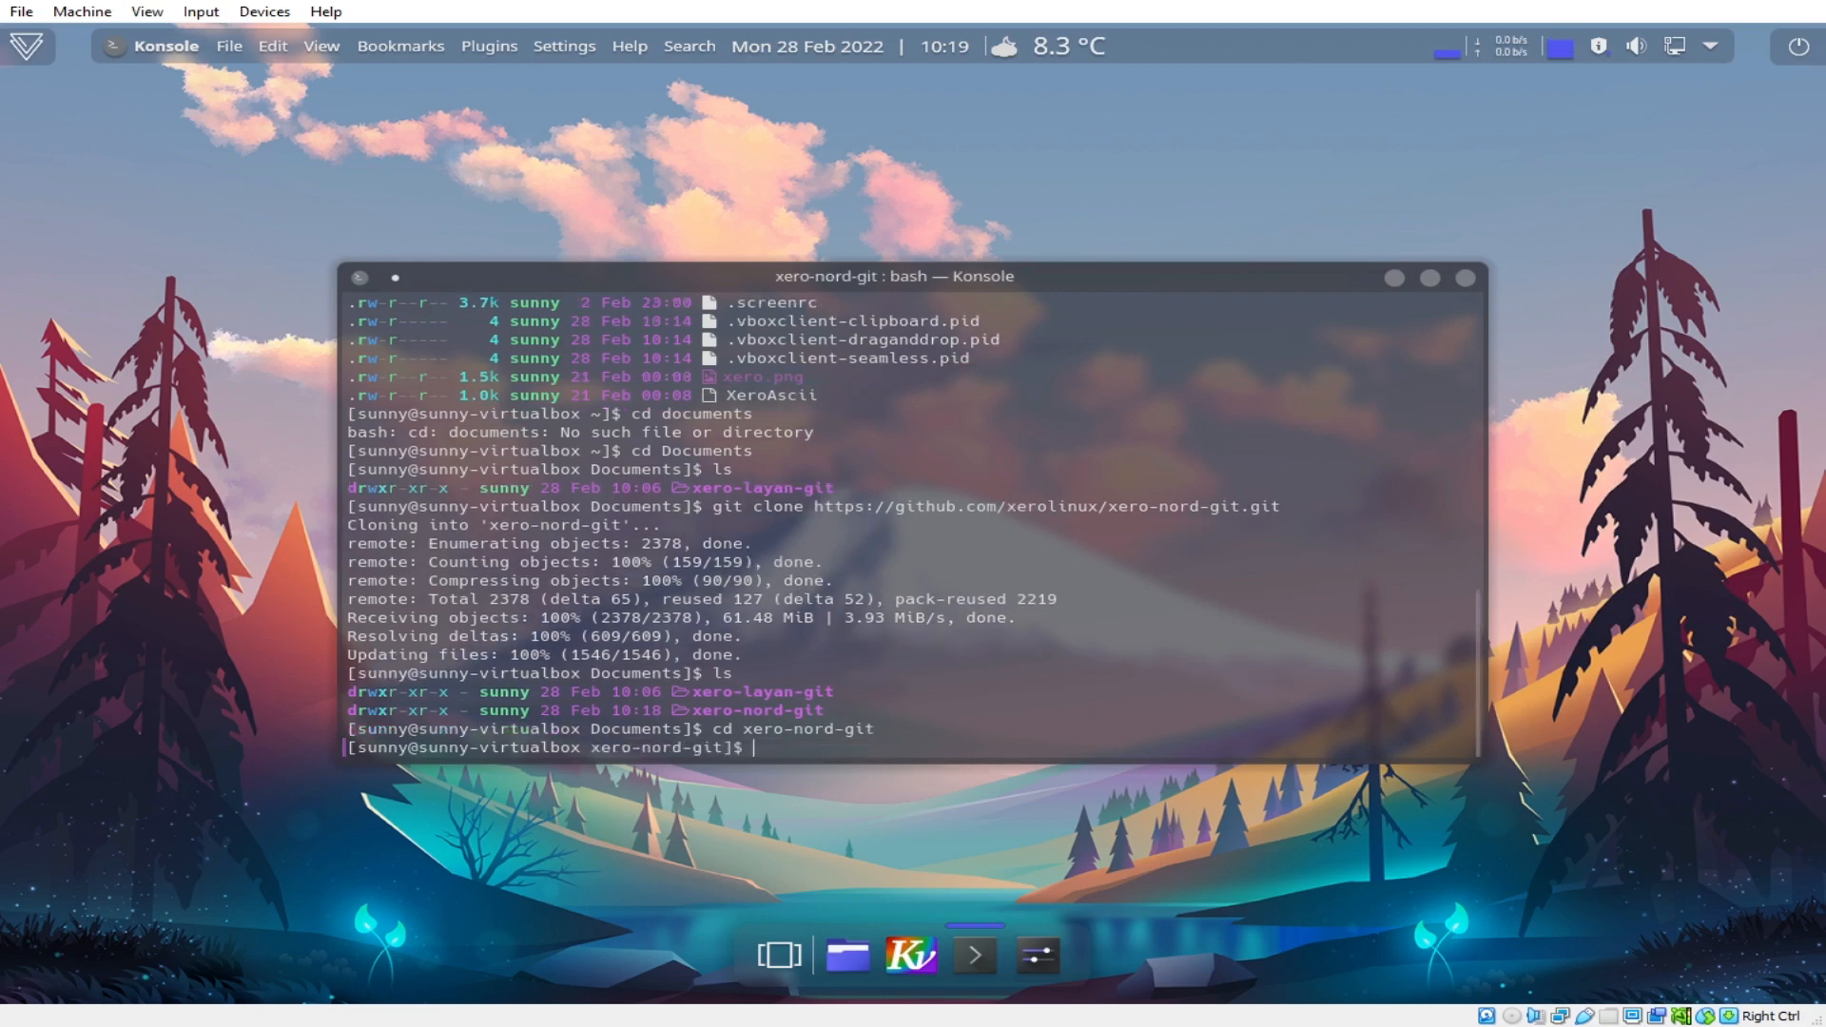
List the files in xero-nord-git and run the ./install.sh script, authorizing it with the sudo password.
{"action": "type", "text": "ls"}
{"action": "key", "text": "Return"}
{"action": "type", "text": "."}
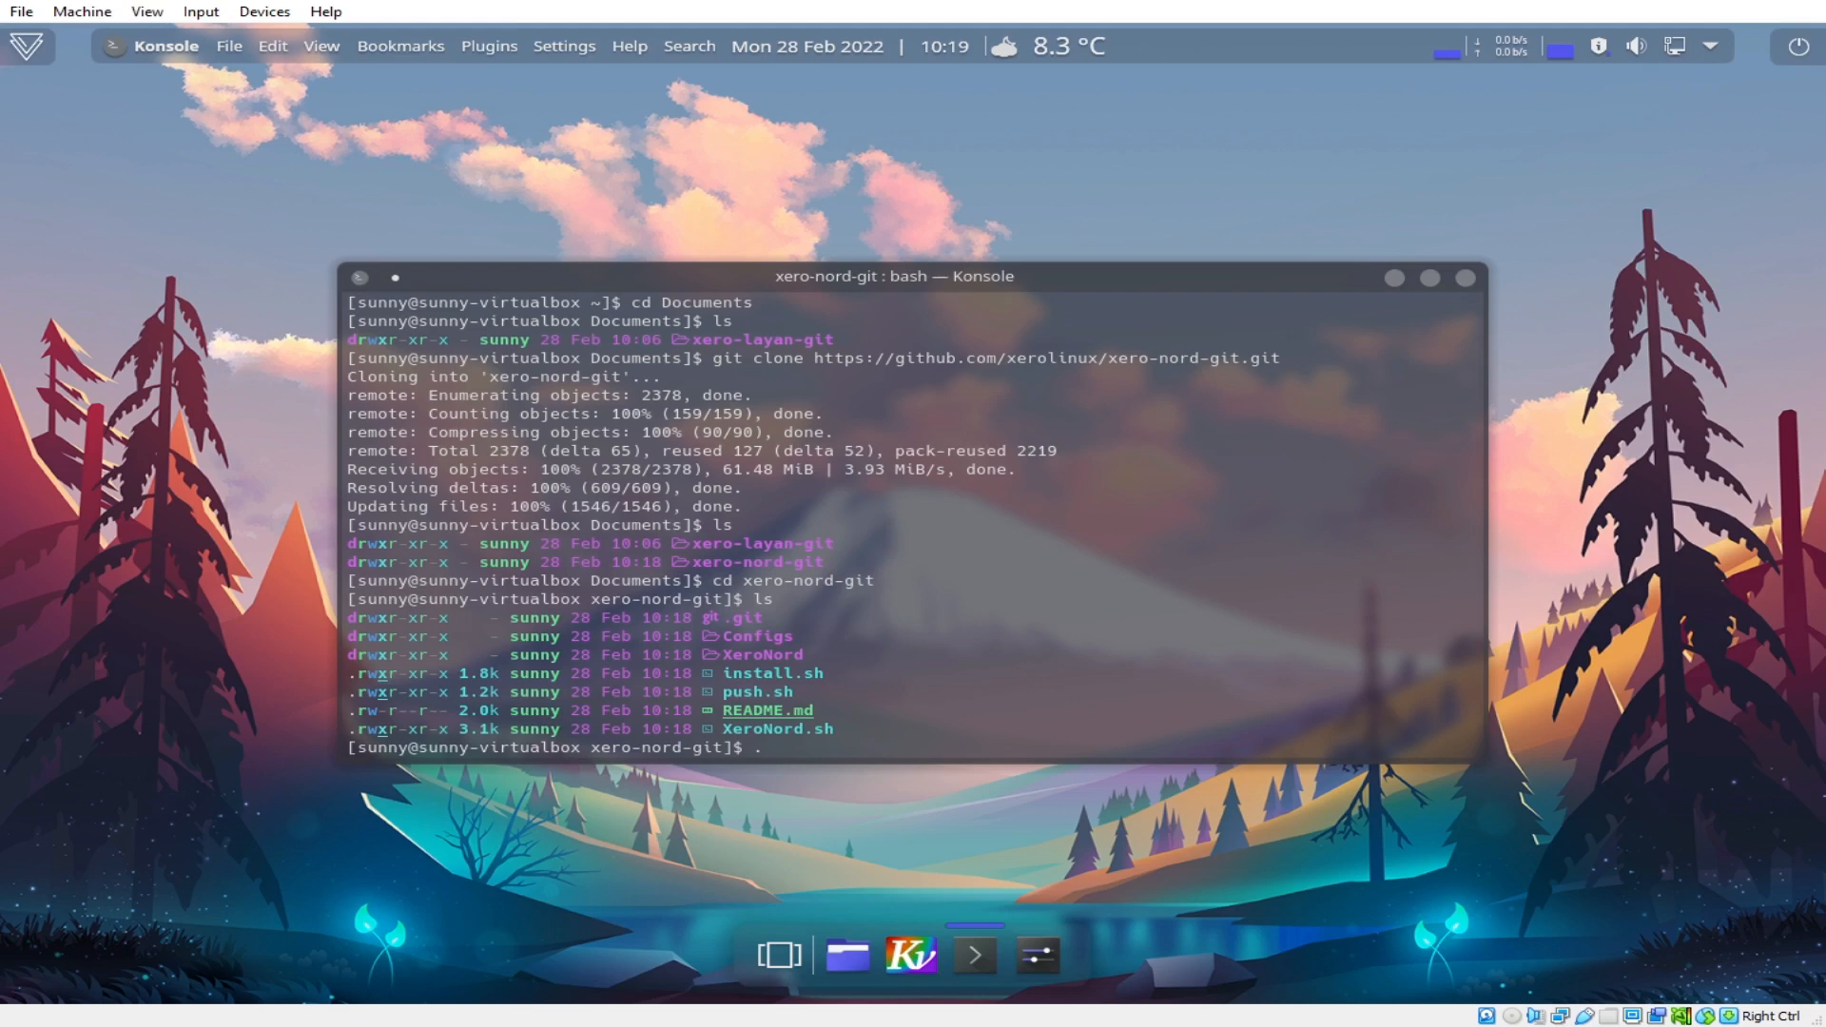
{"action": "type", "text": "./"}
{"action": "key", "text": "BackSpace"}
{"action": "key", "text": "BackSpace"}
{"action": "type", "text": "/install.sh"}
{"action": "key", "text": "Return"}
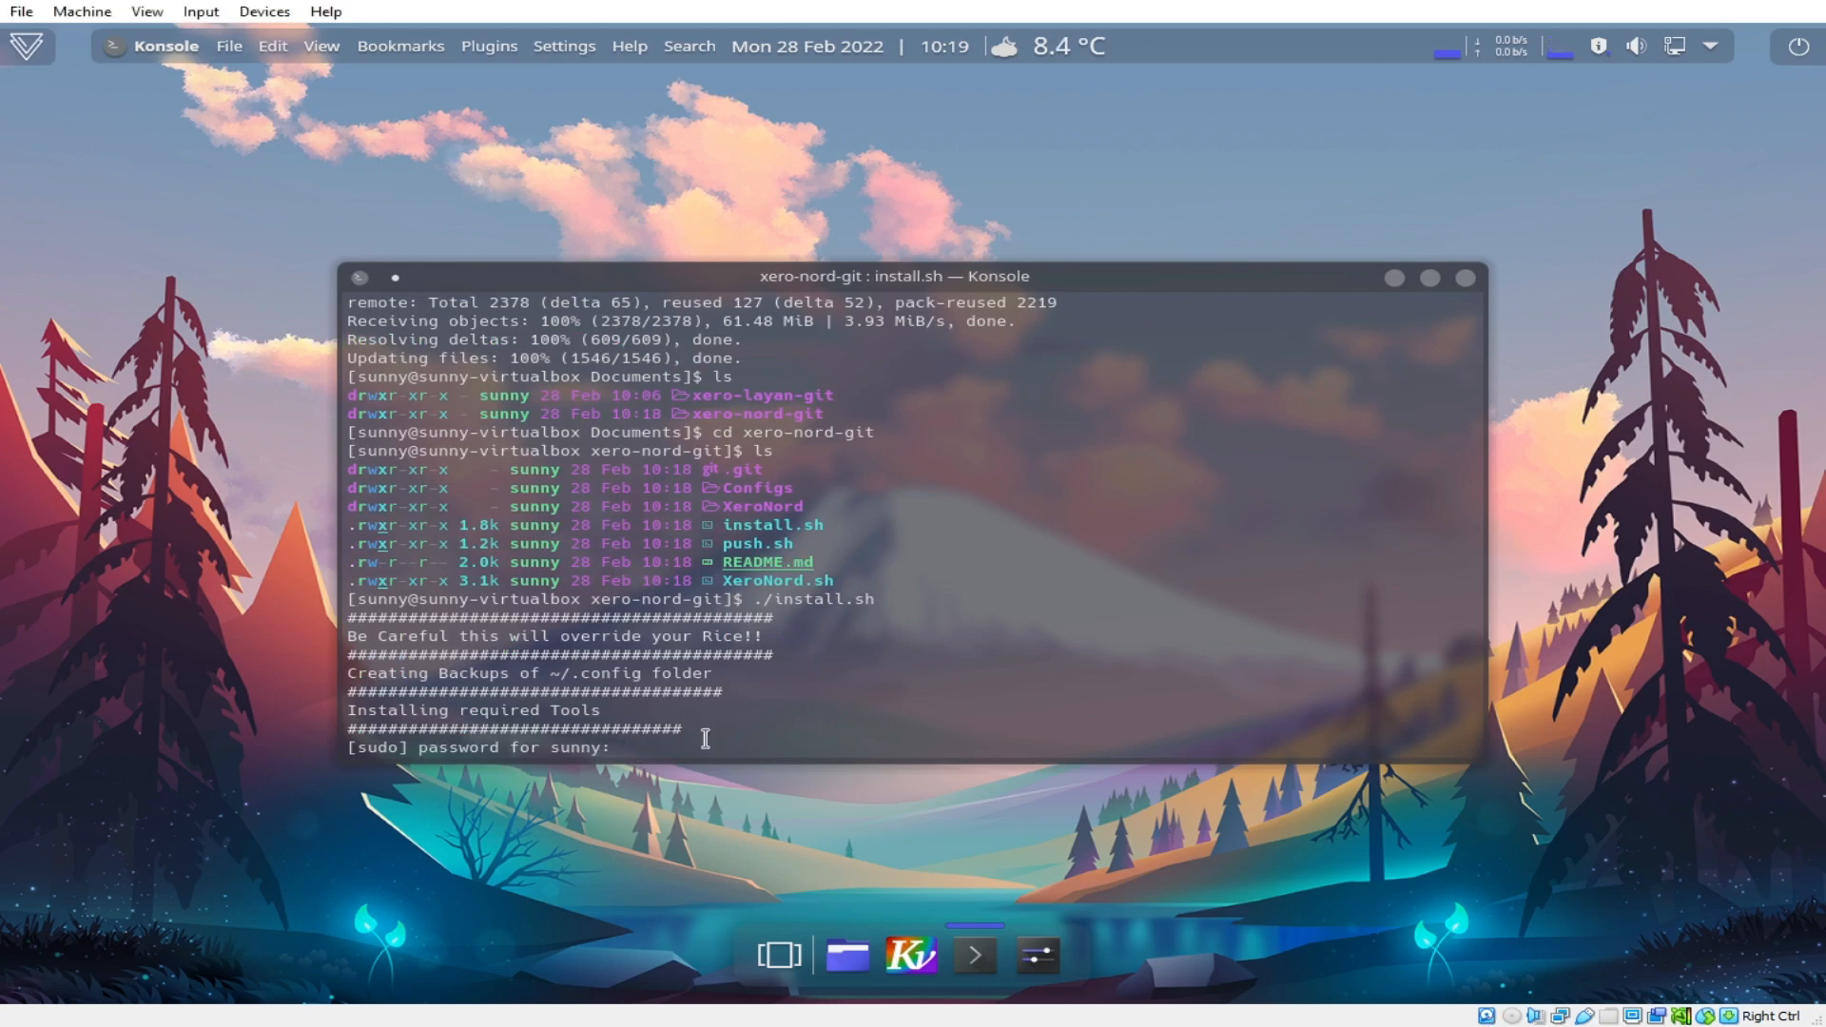
{"action": "key", "text": "Return"}
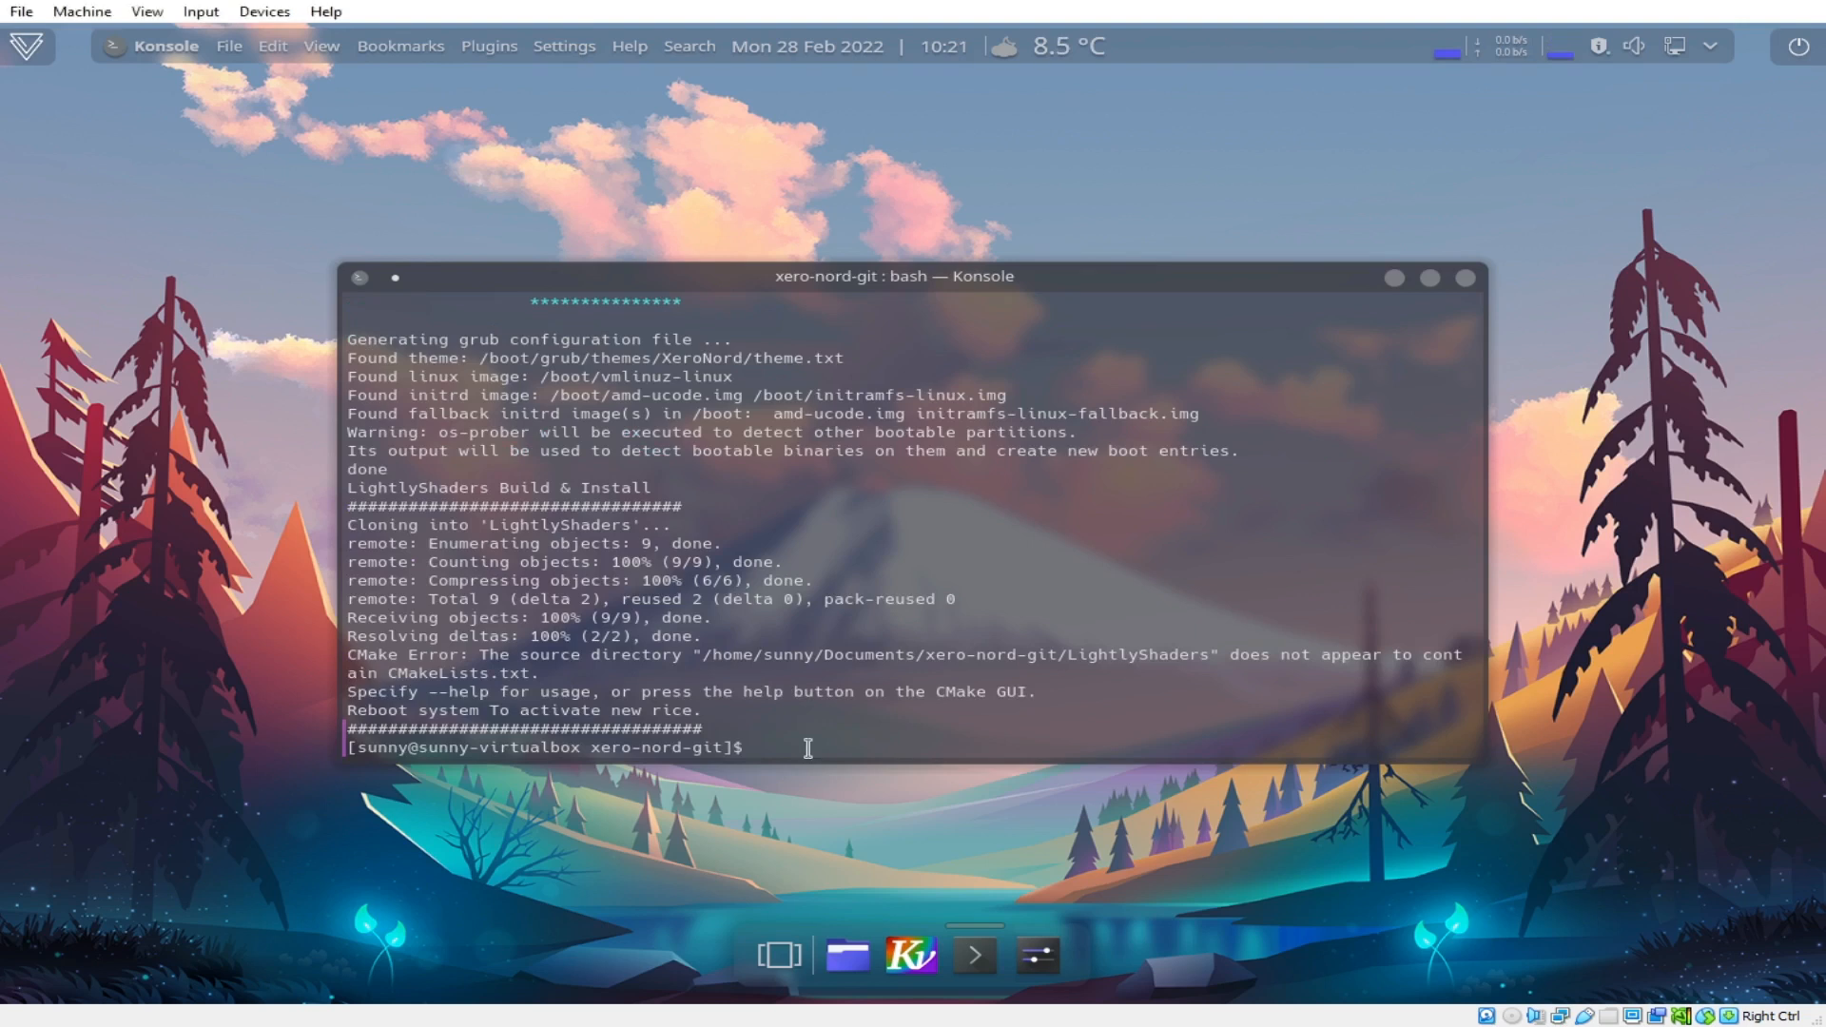
Reboot the system from the terminal and log back in with the account password.
{"action": "type", "text": "reboot"}
{"action": "key", "text": "Return"}
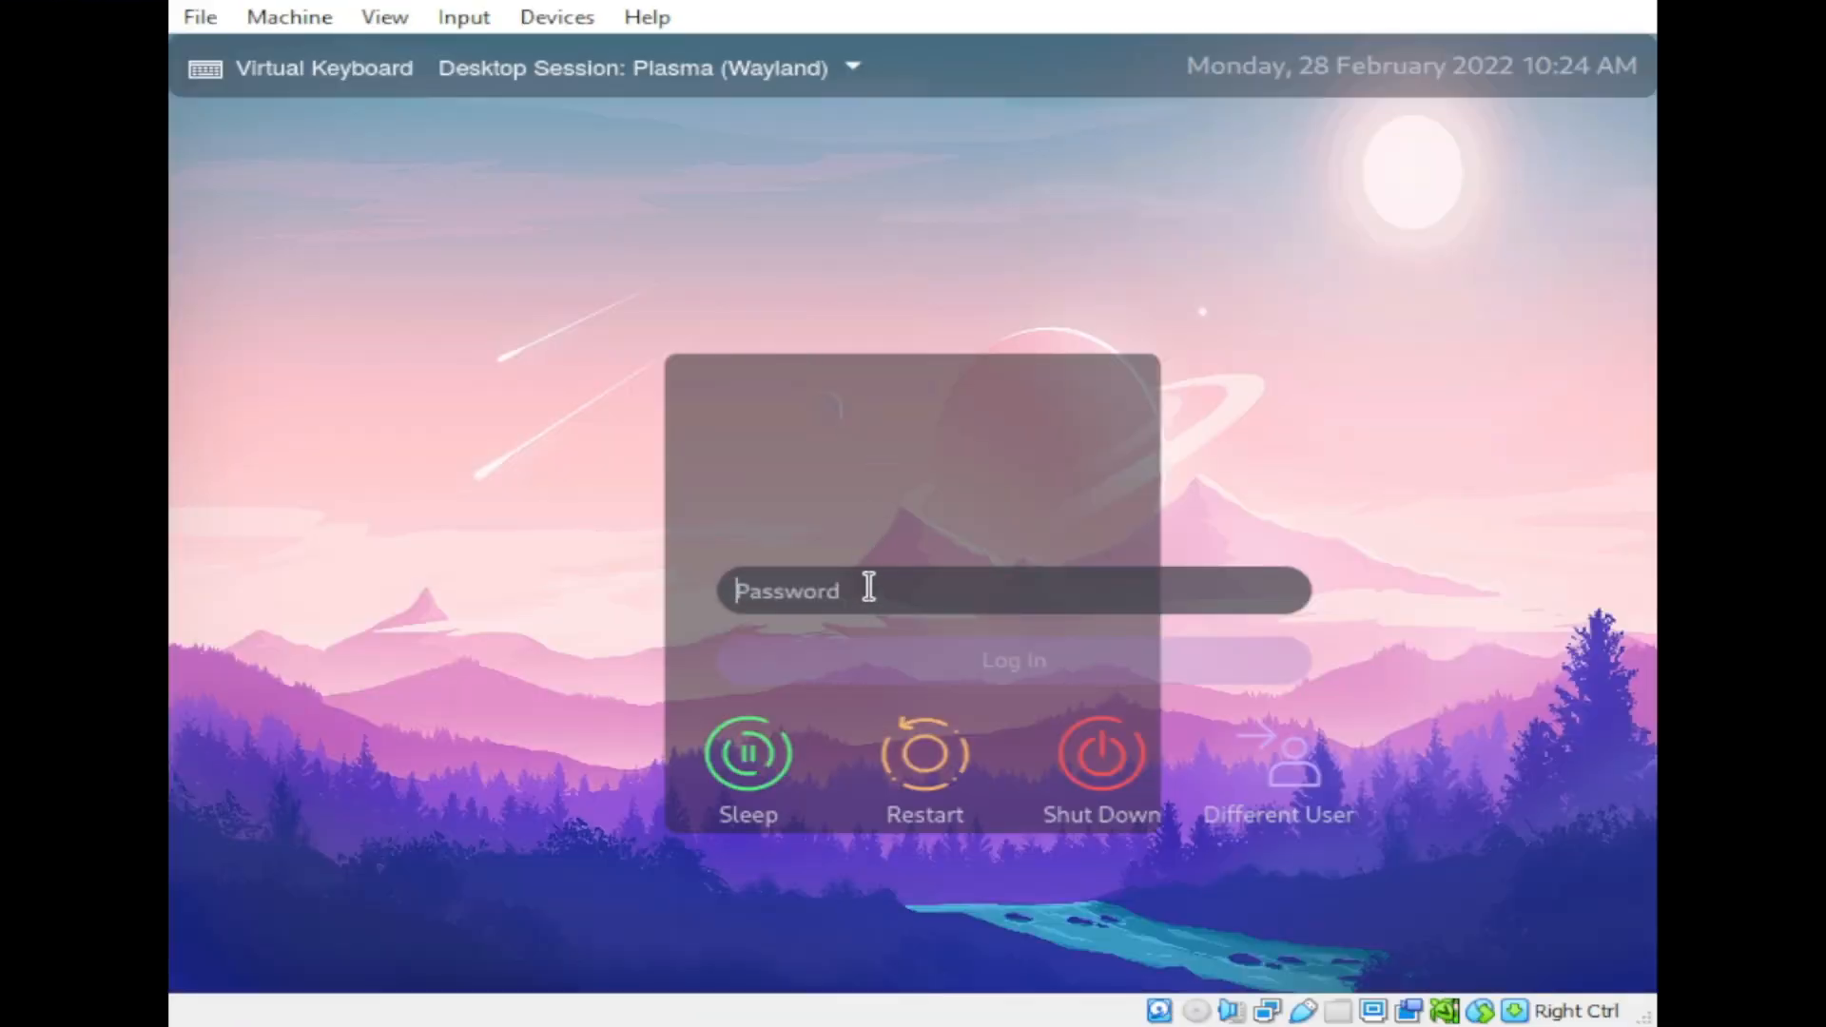
{"action": "type", "text": "*******"}
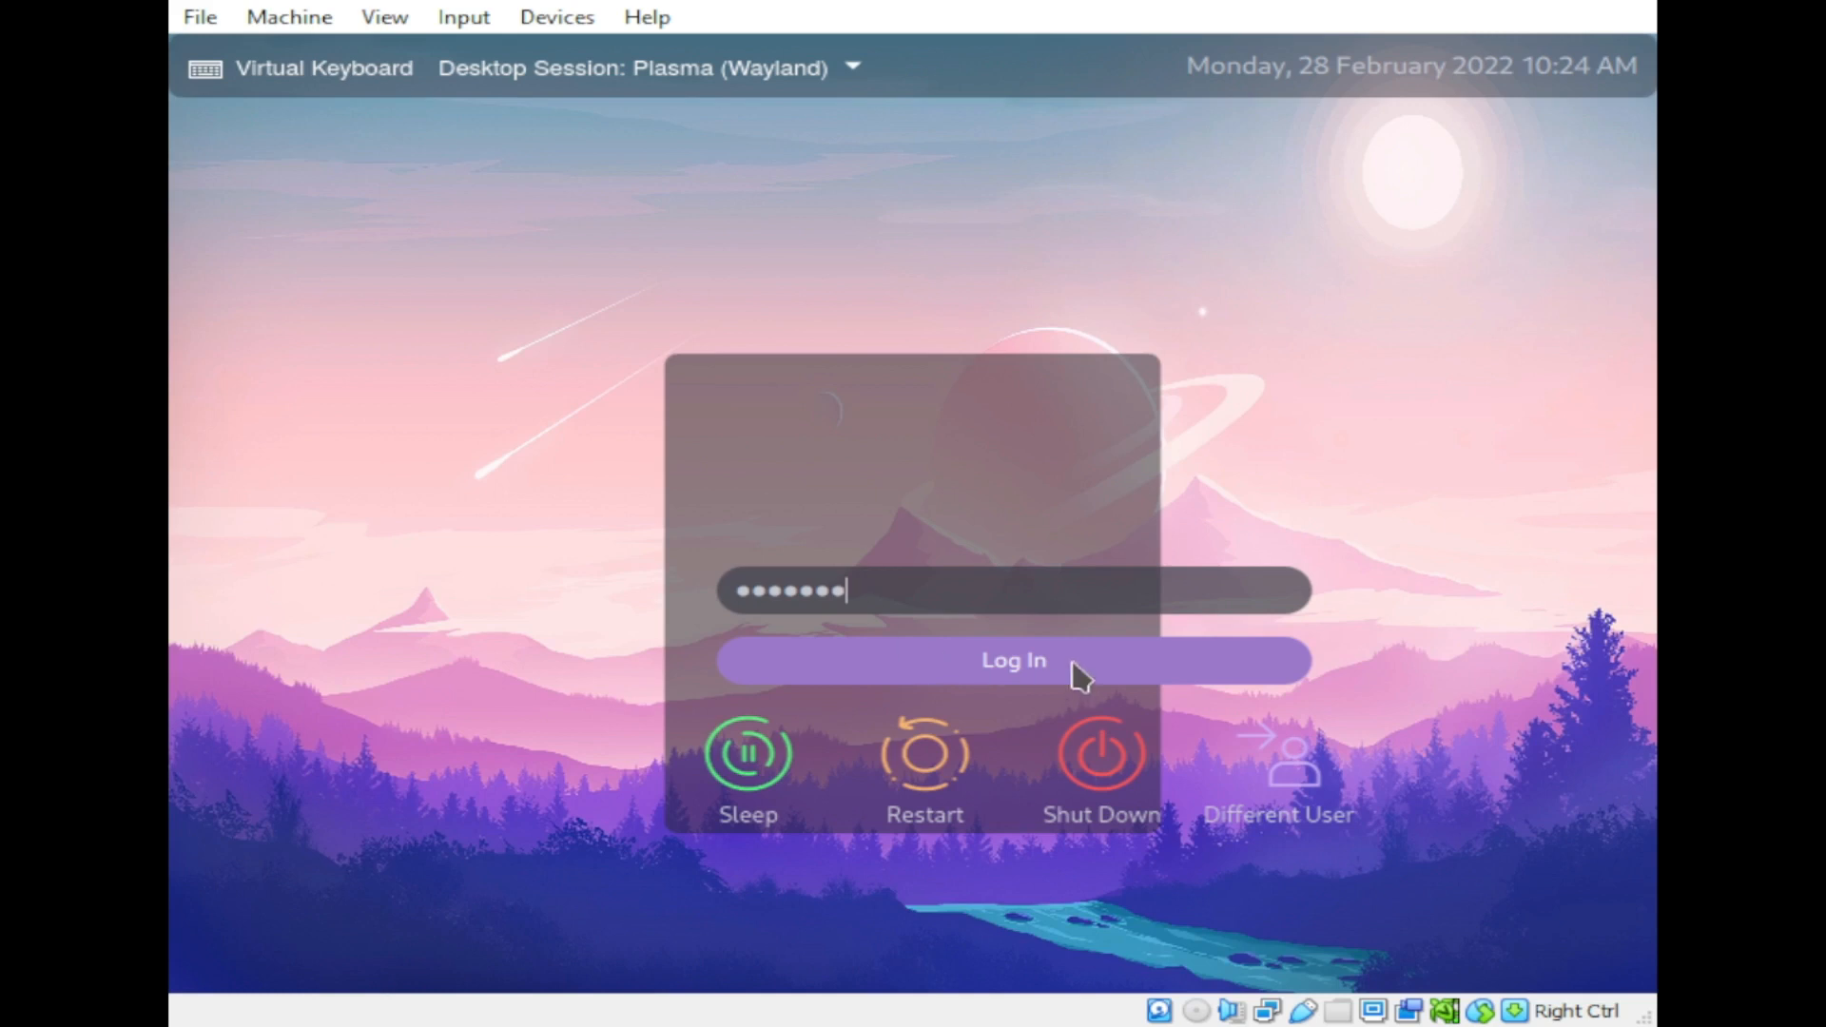
{"action": "left_click", "coordinate": [1052, 679]}
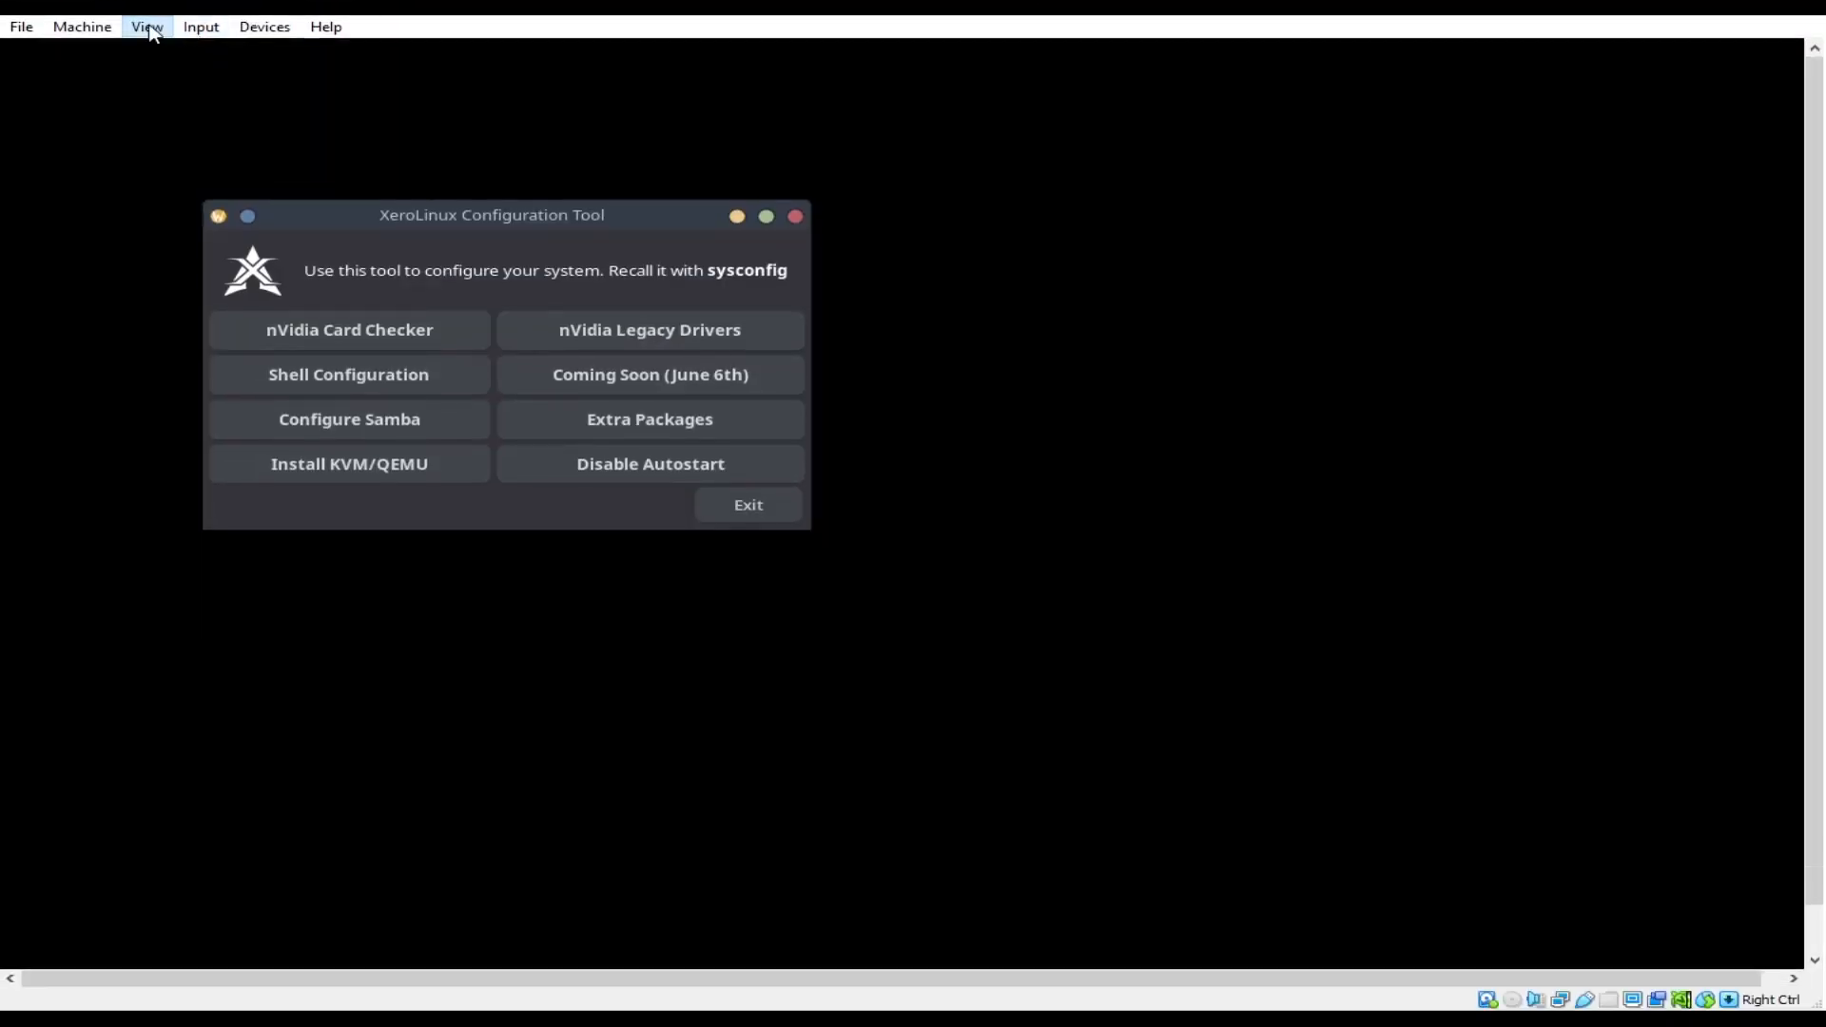
Fit the virtual machine's display to its window and close the XeroLinux Configuration Tool.
{"action": "left_click", "coordinate": [149, 29]}
{"action": "left_click", "coordinate": [193, 149]}
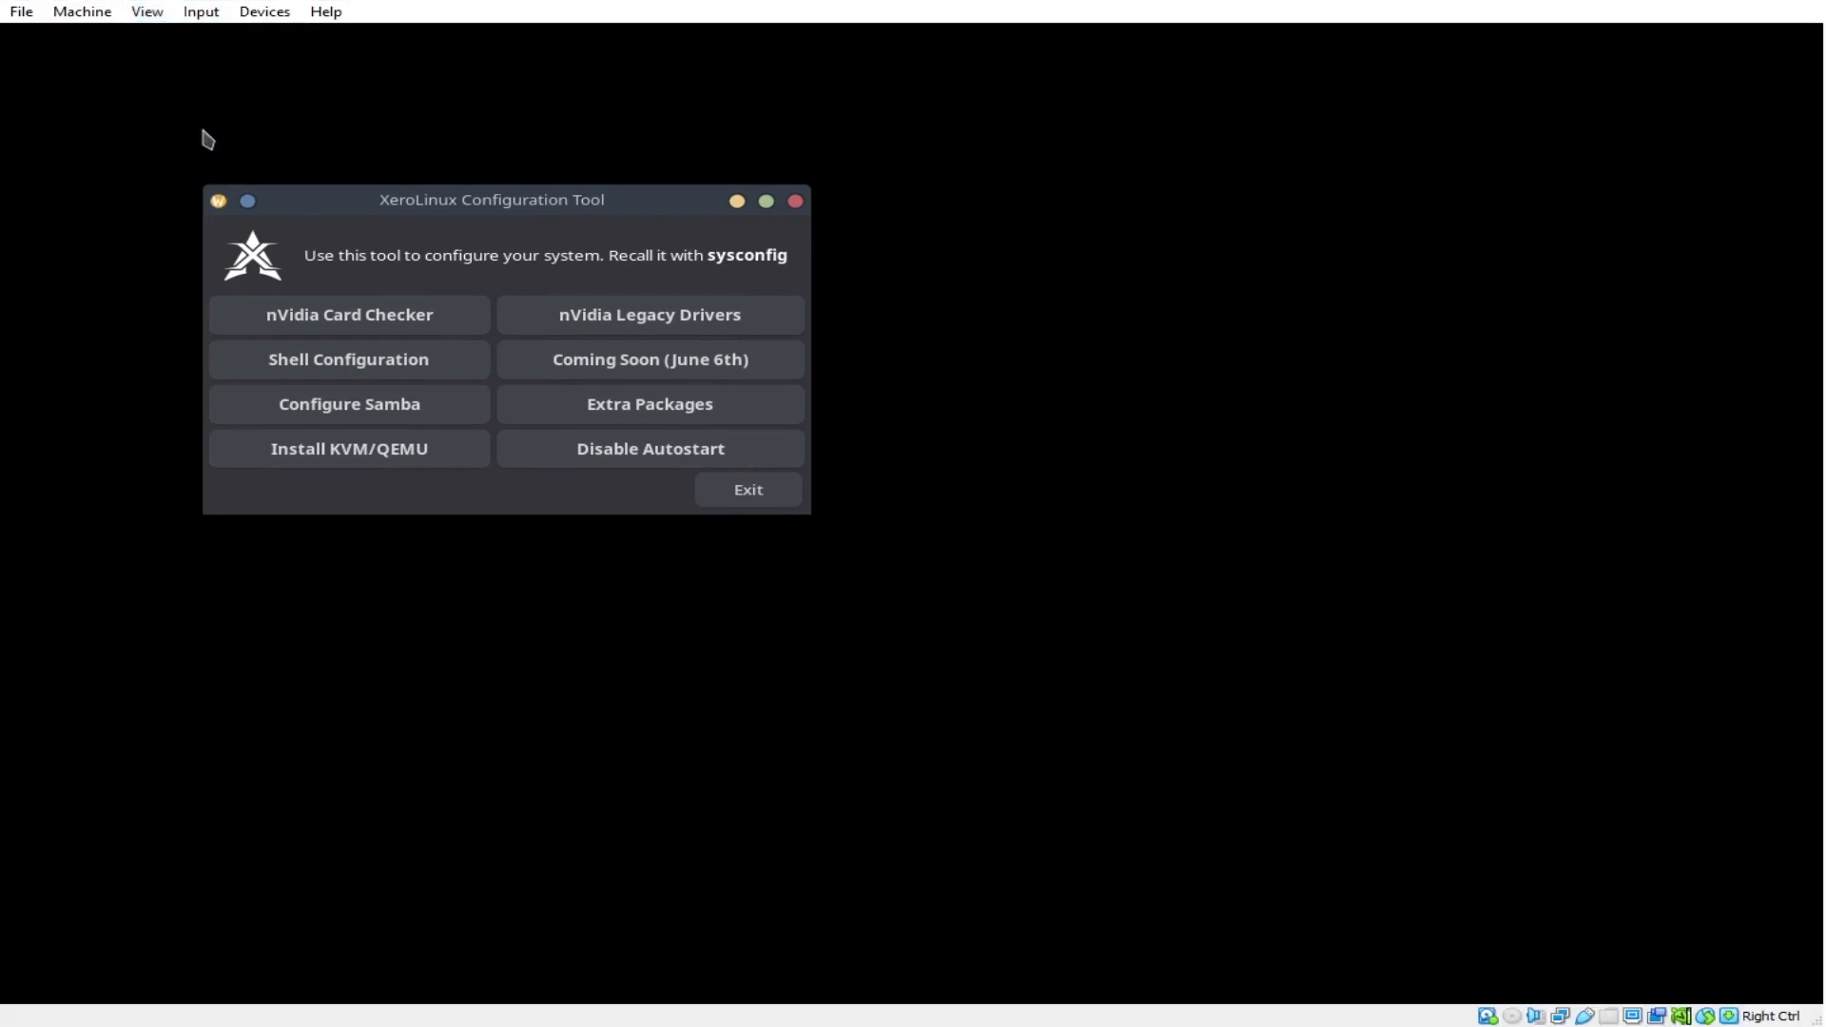
{"action": "left_click", "coordinate": [797, 202]}
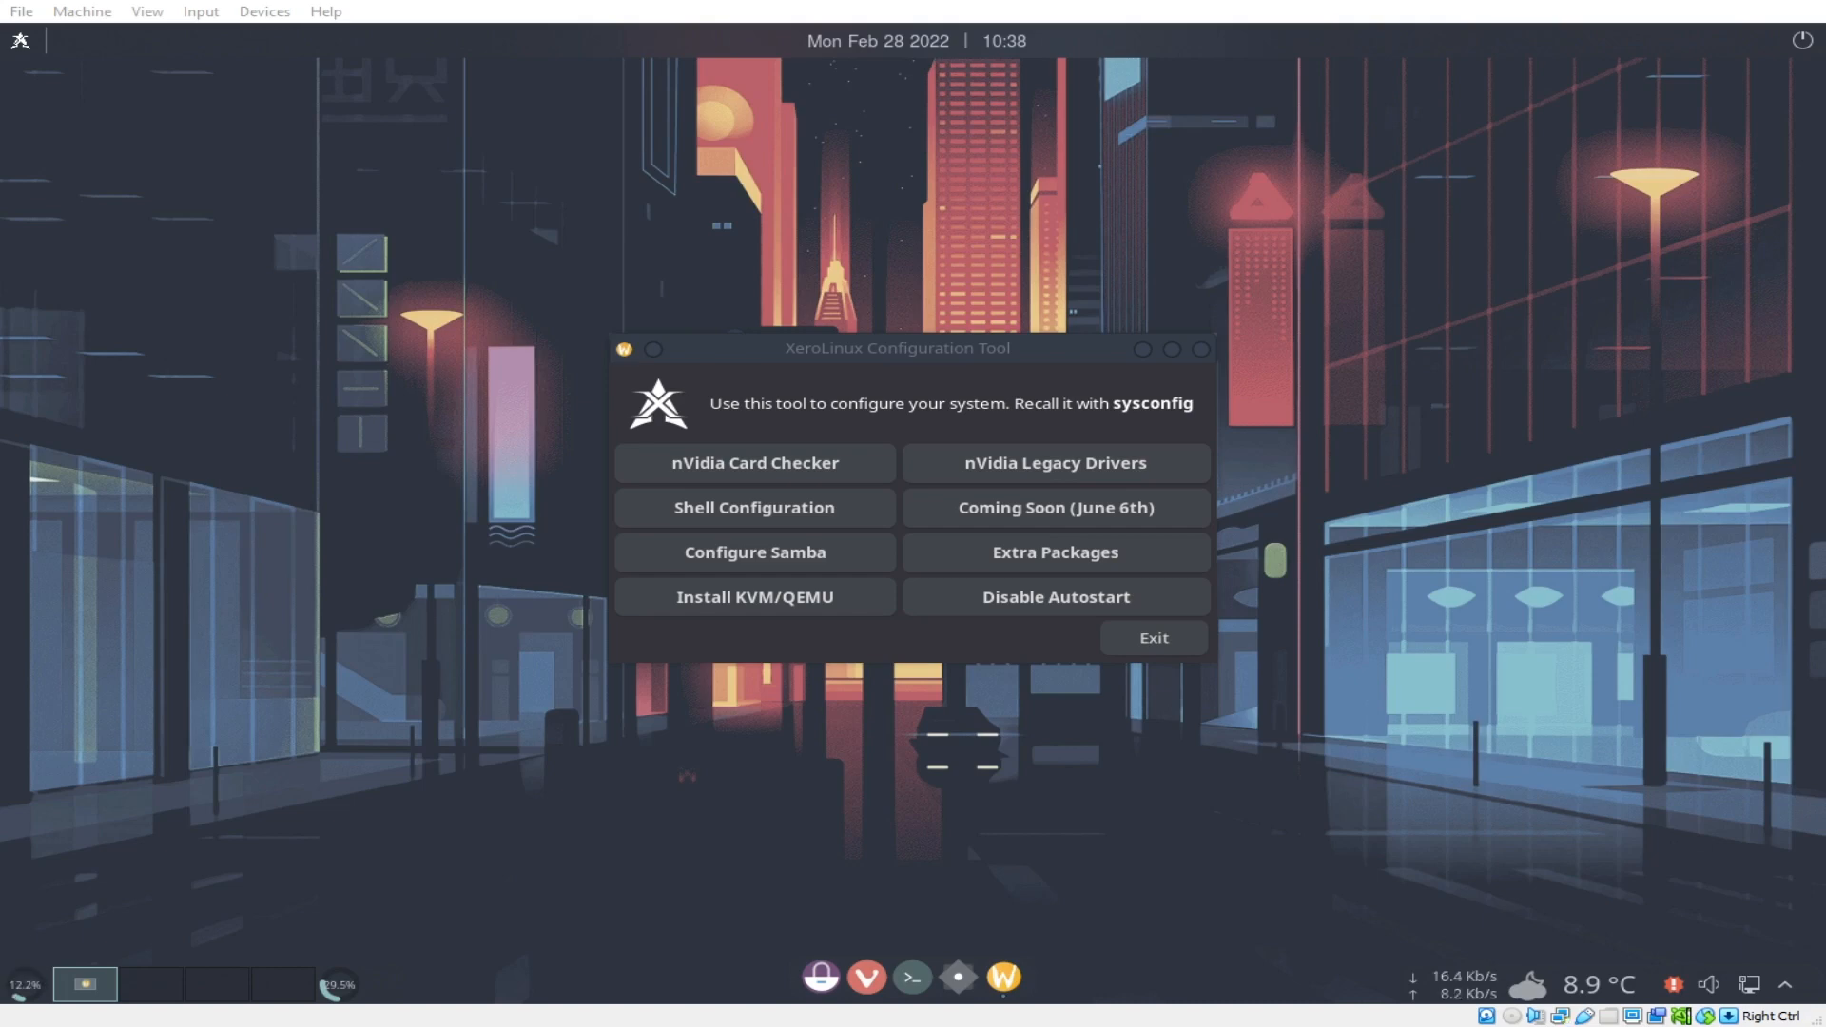
{"action": "left_click", "coordinate": [1202, 350]}
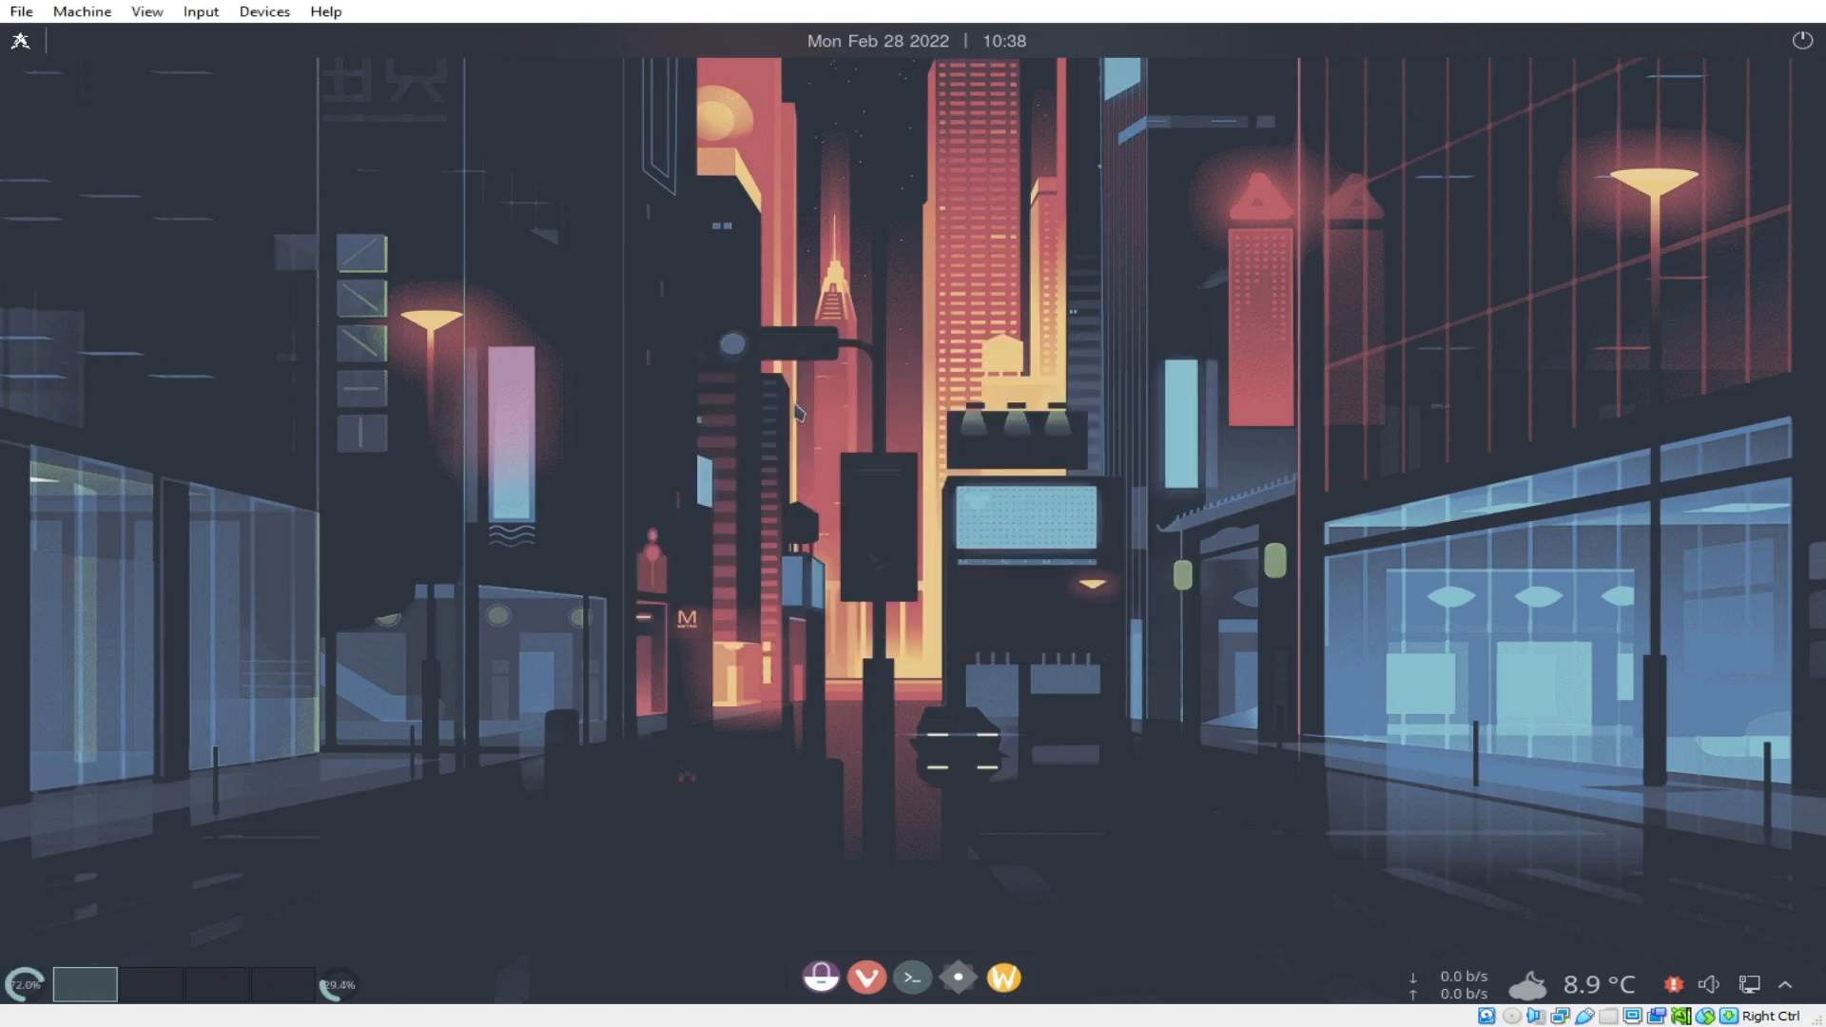
Browse the application categories and open System Settings.
{"action": "left_click", "coordinate": [20, 40]}
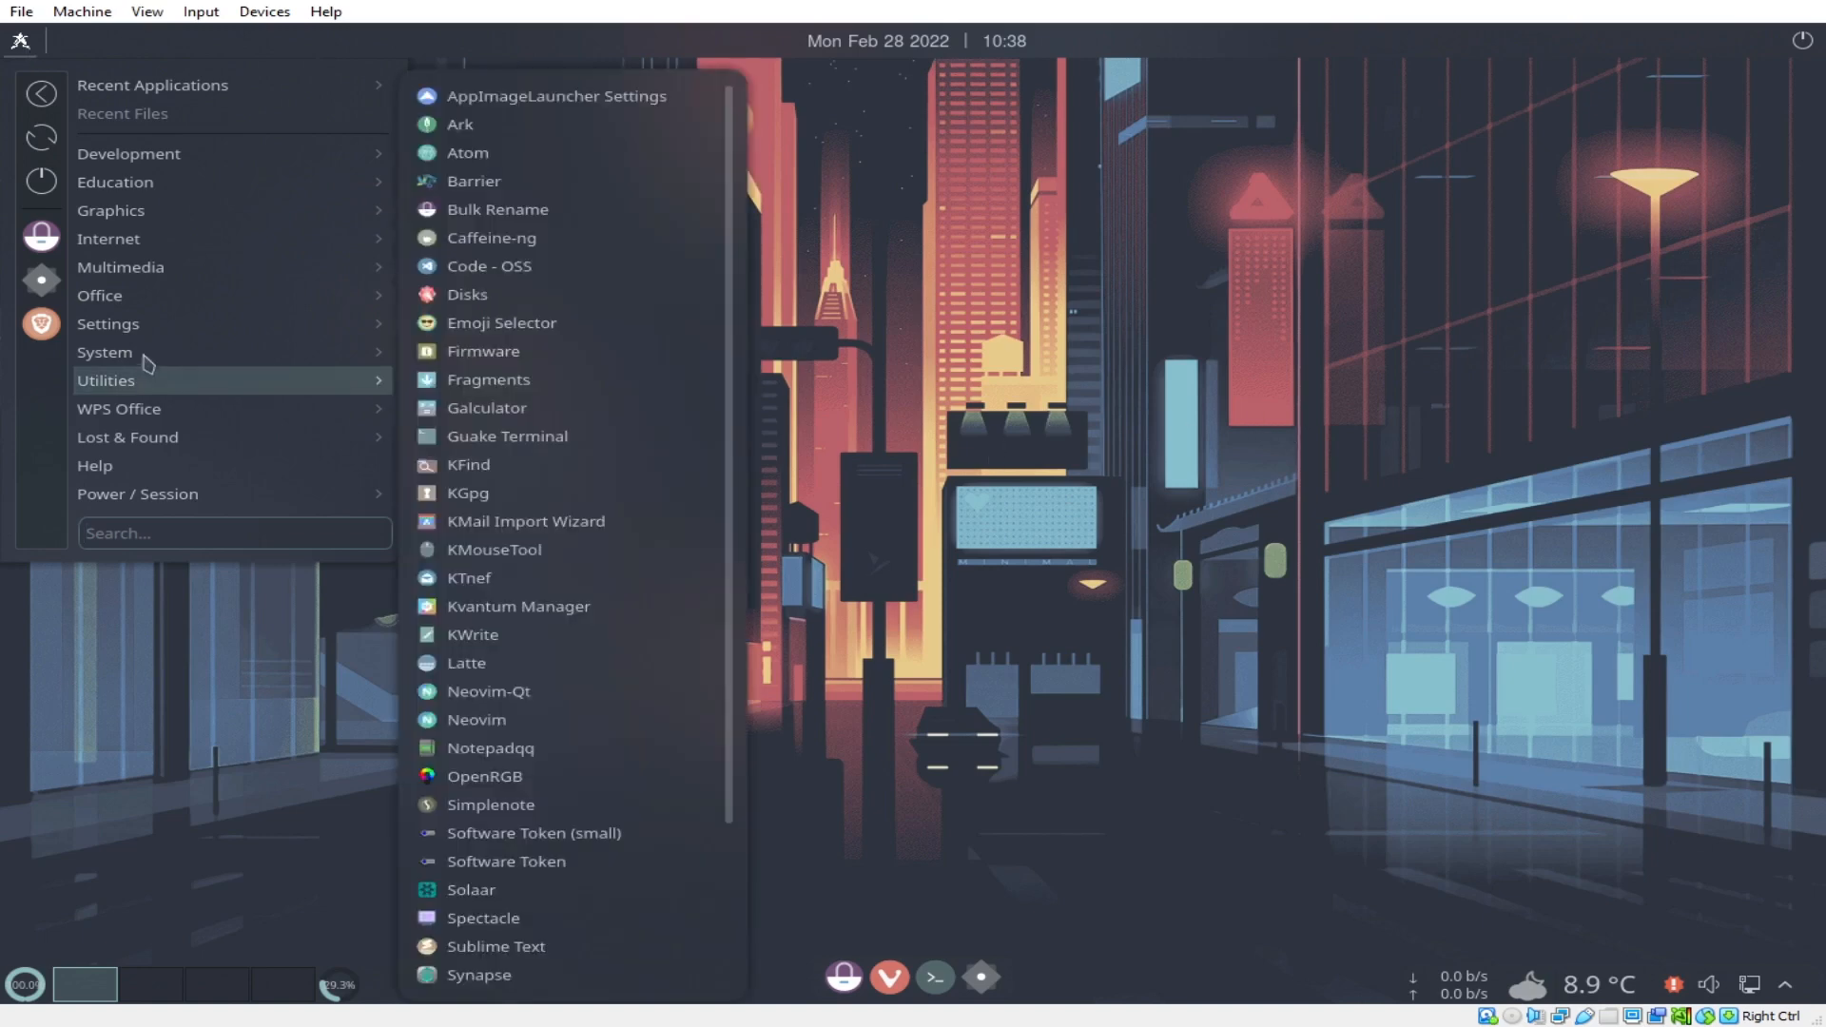
{"action": "mouse_move", "coordinate": [144, 355]}
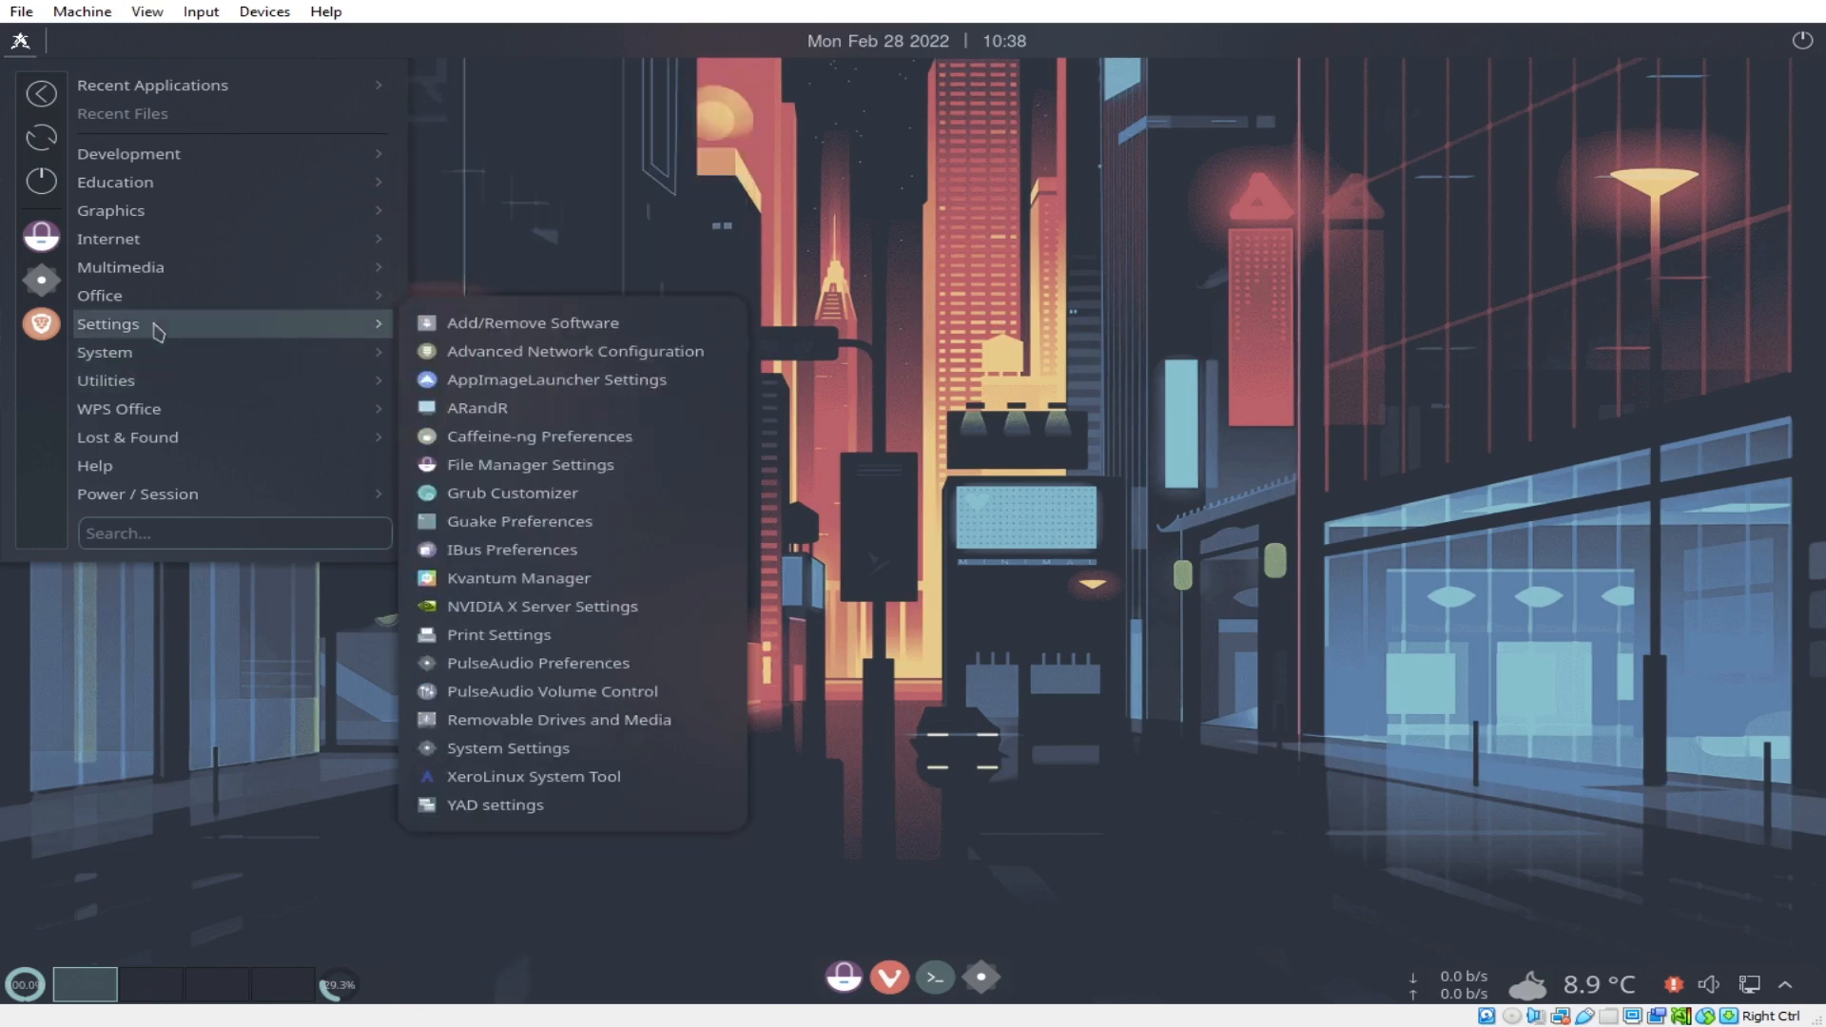
{"action": "left_click", "coordinate": [515, 756]}
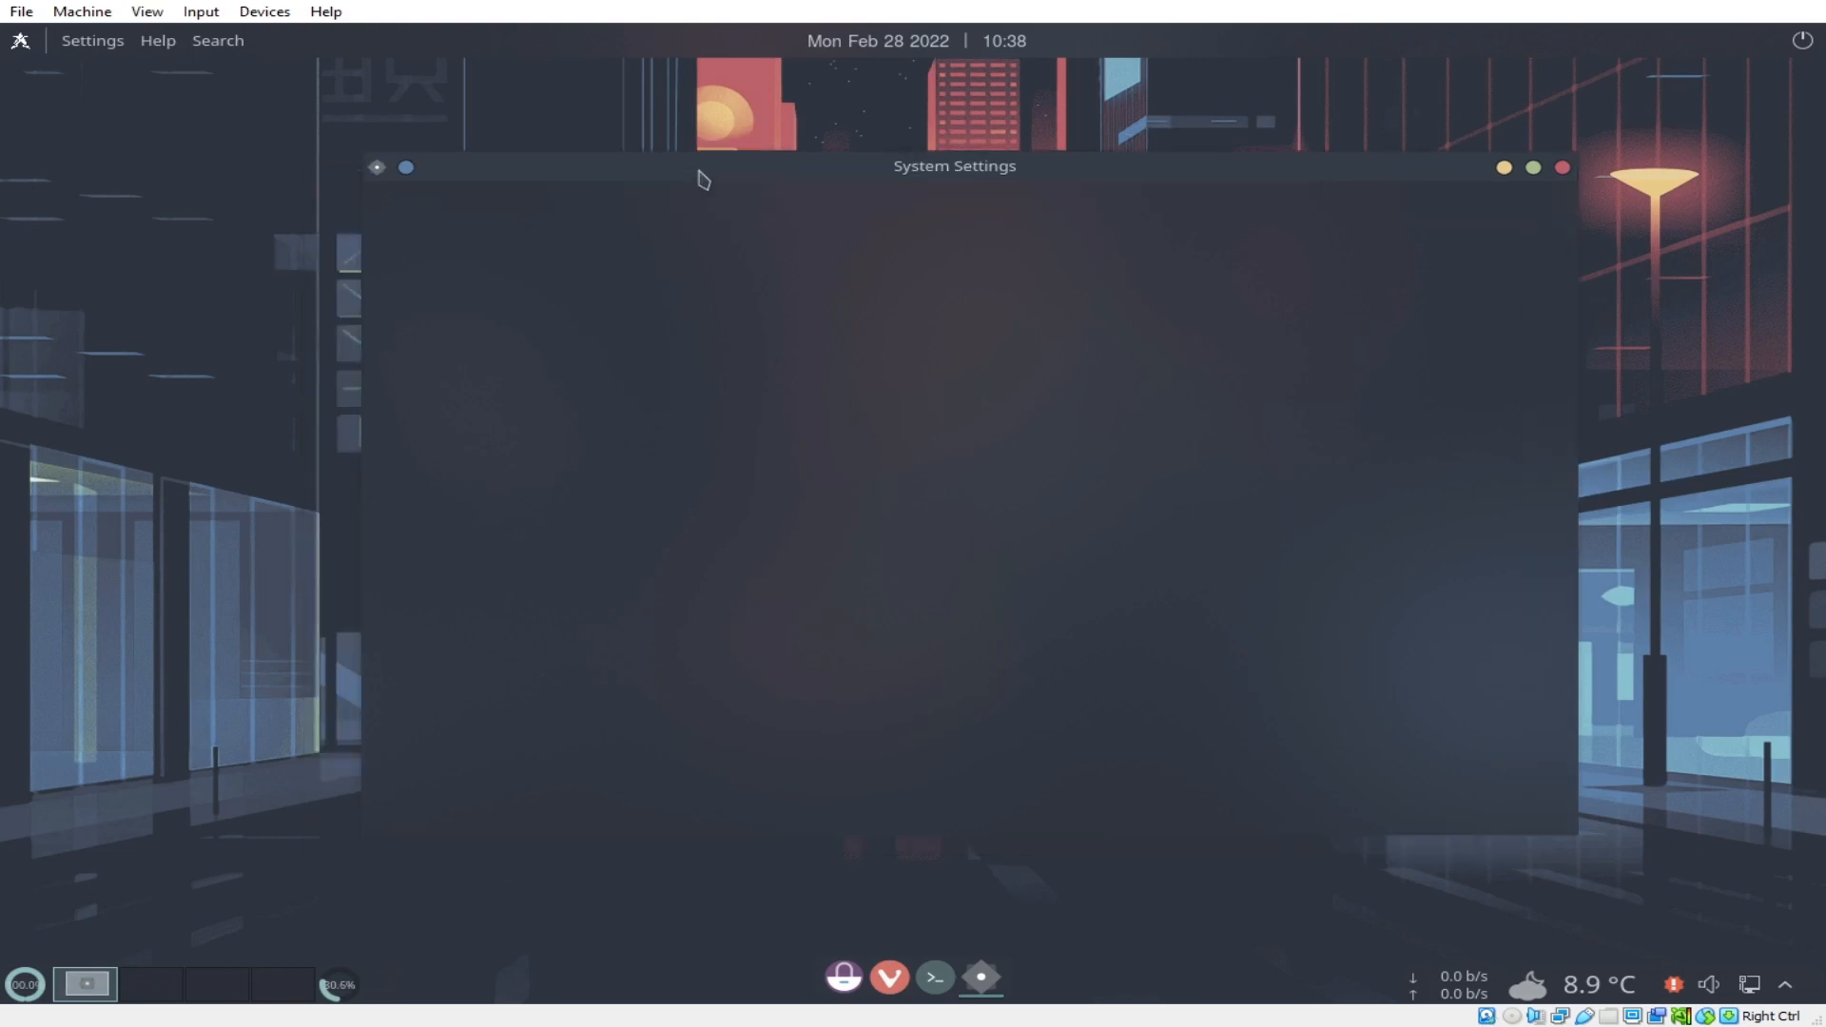
{"action": "left_click_drag", "start_coordinate": [647, 181], "coordinate": [654, 181]}
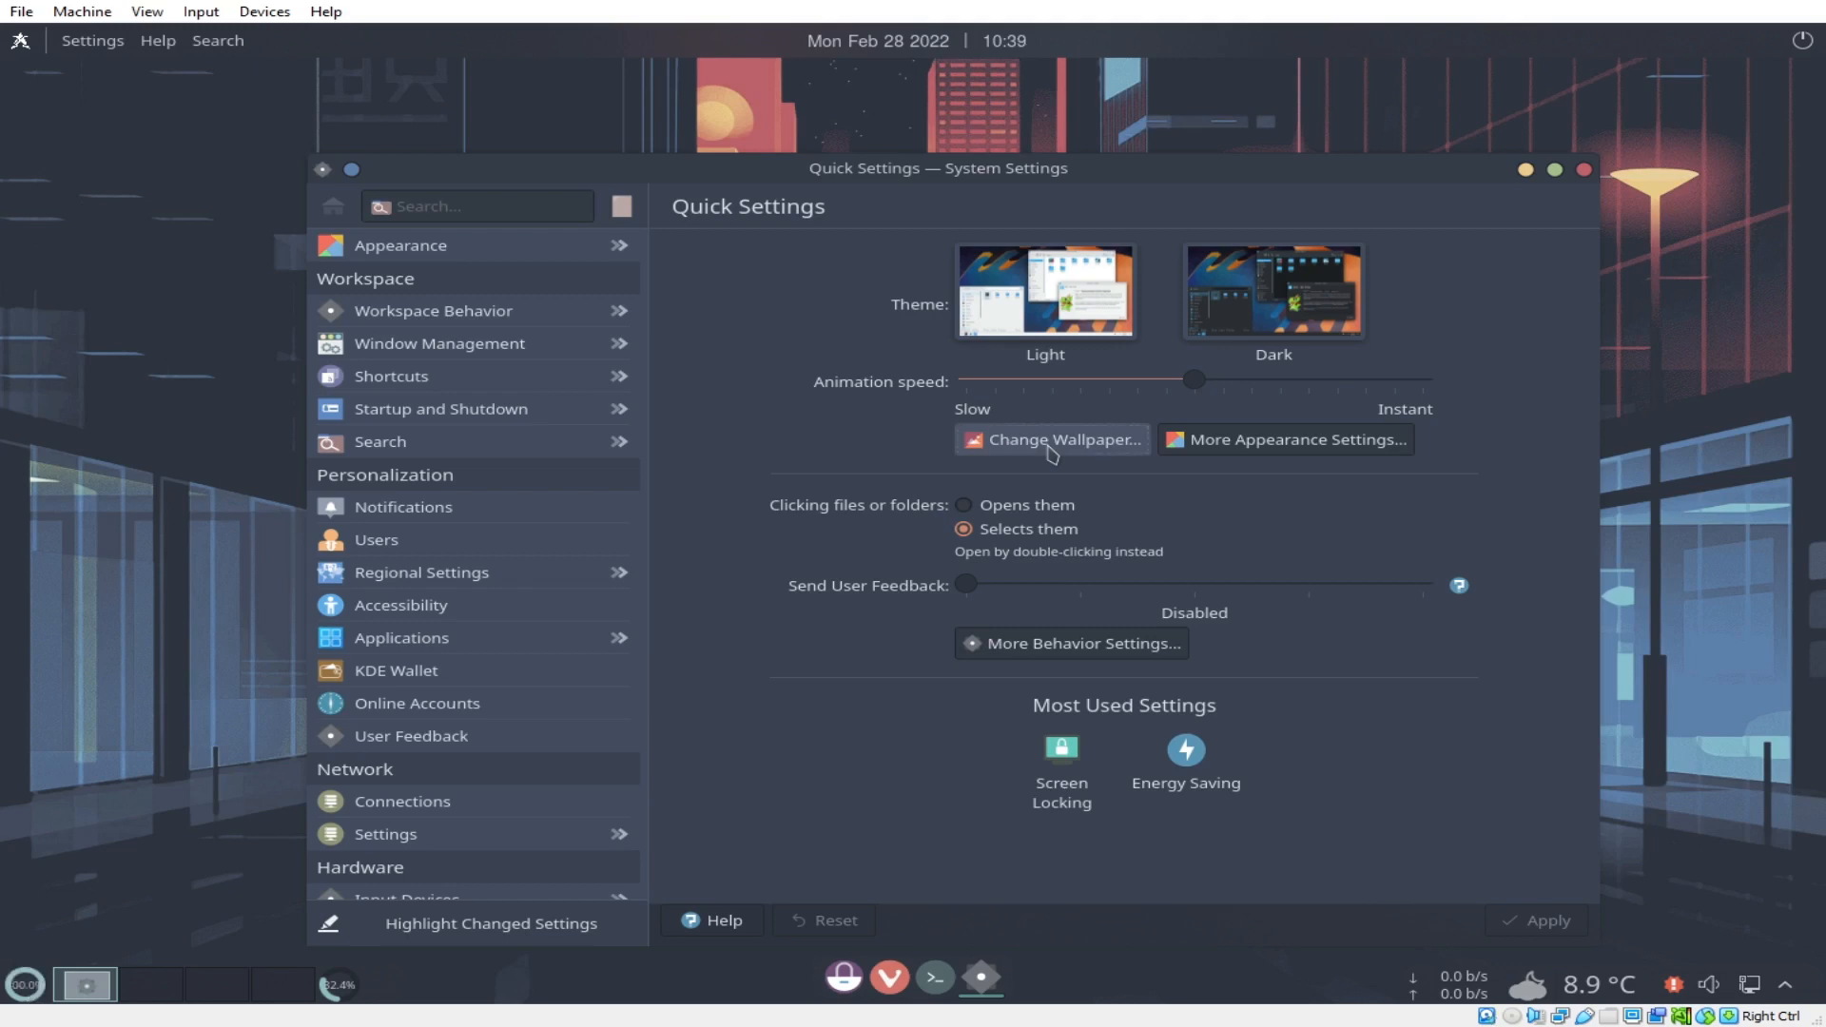
Change the desktop wallpaper to NordWall1, apply it, and close System Settings.
{"action": "left_click", "coordinate": [1052, 446]}
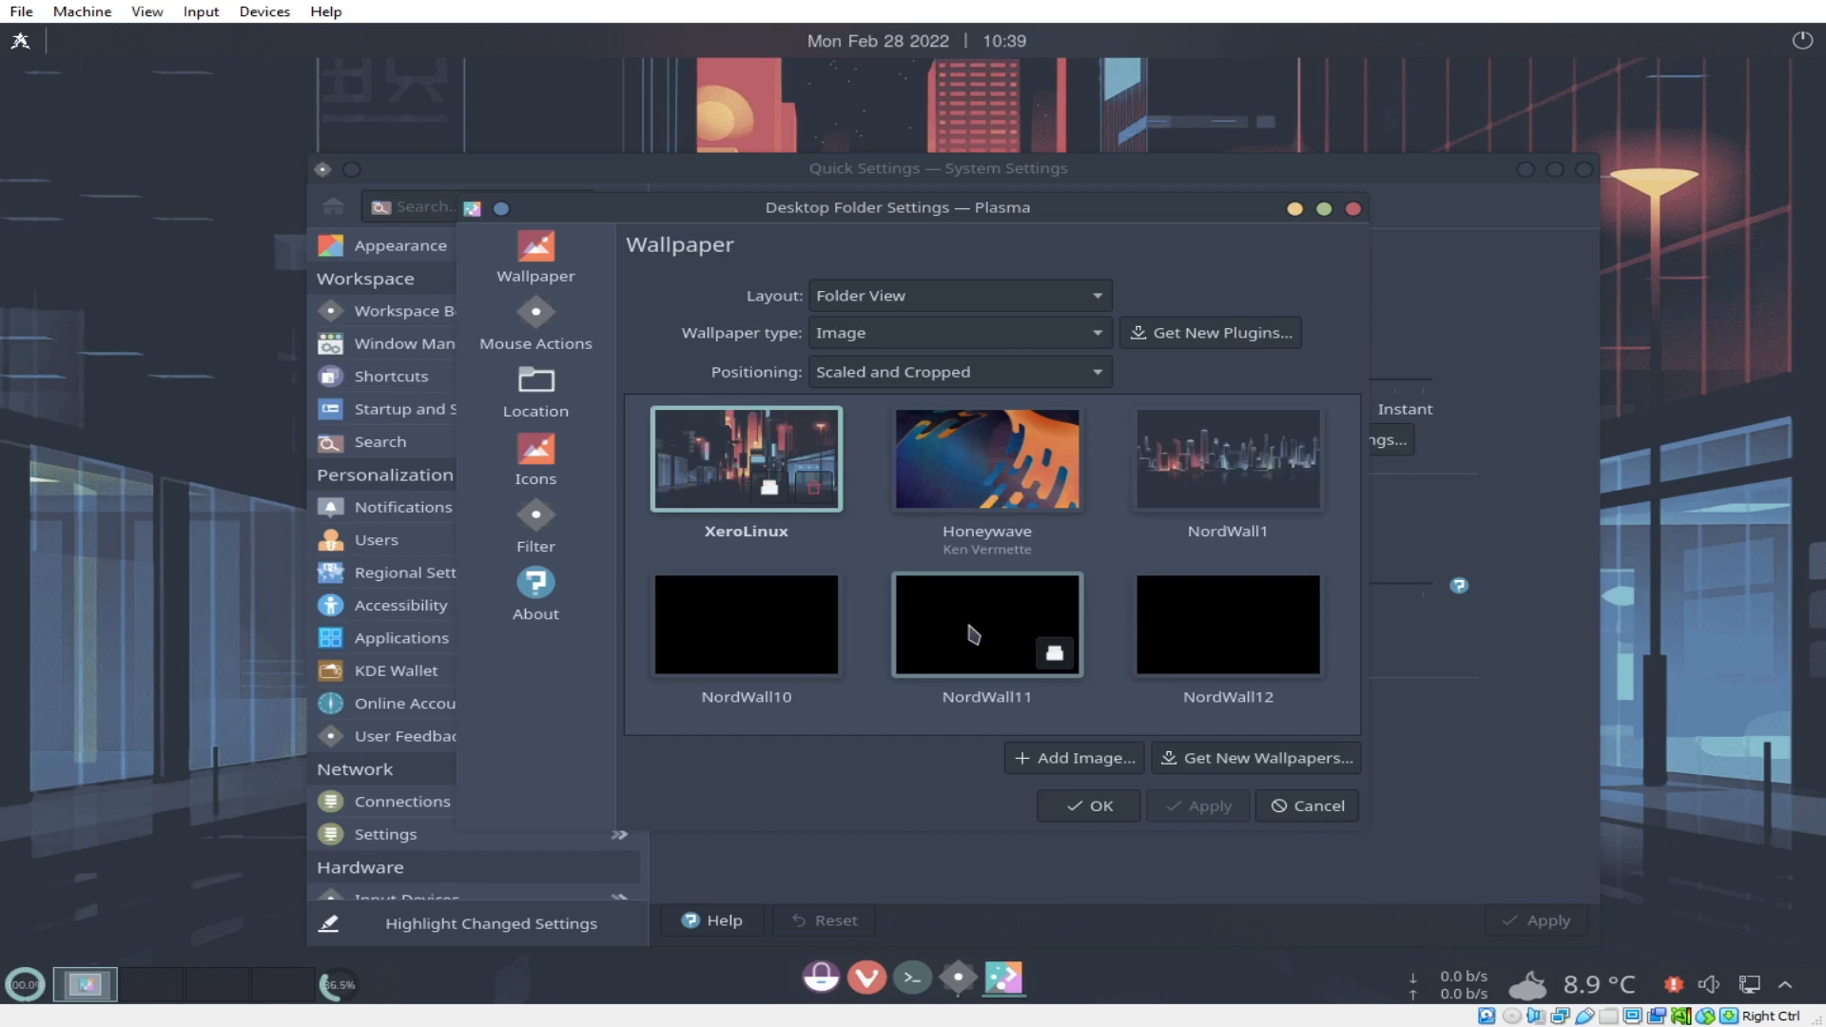
{"action": "left_click", "coordinate": [1224, 469]}
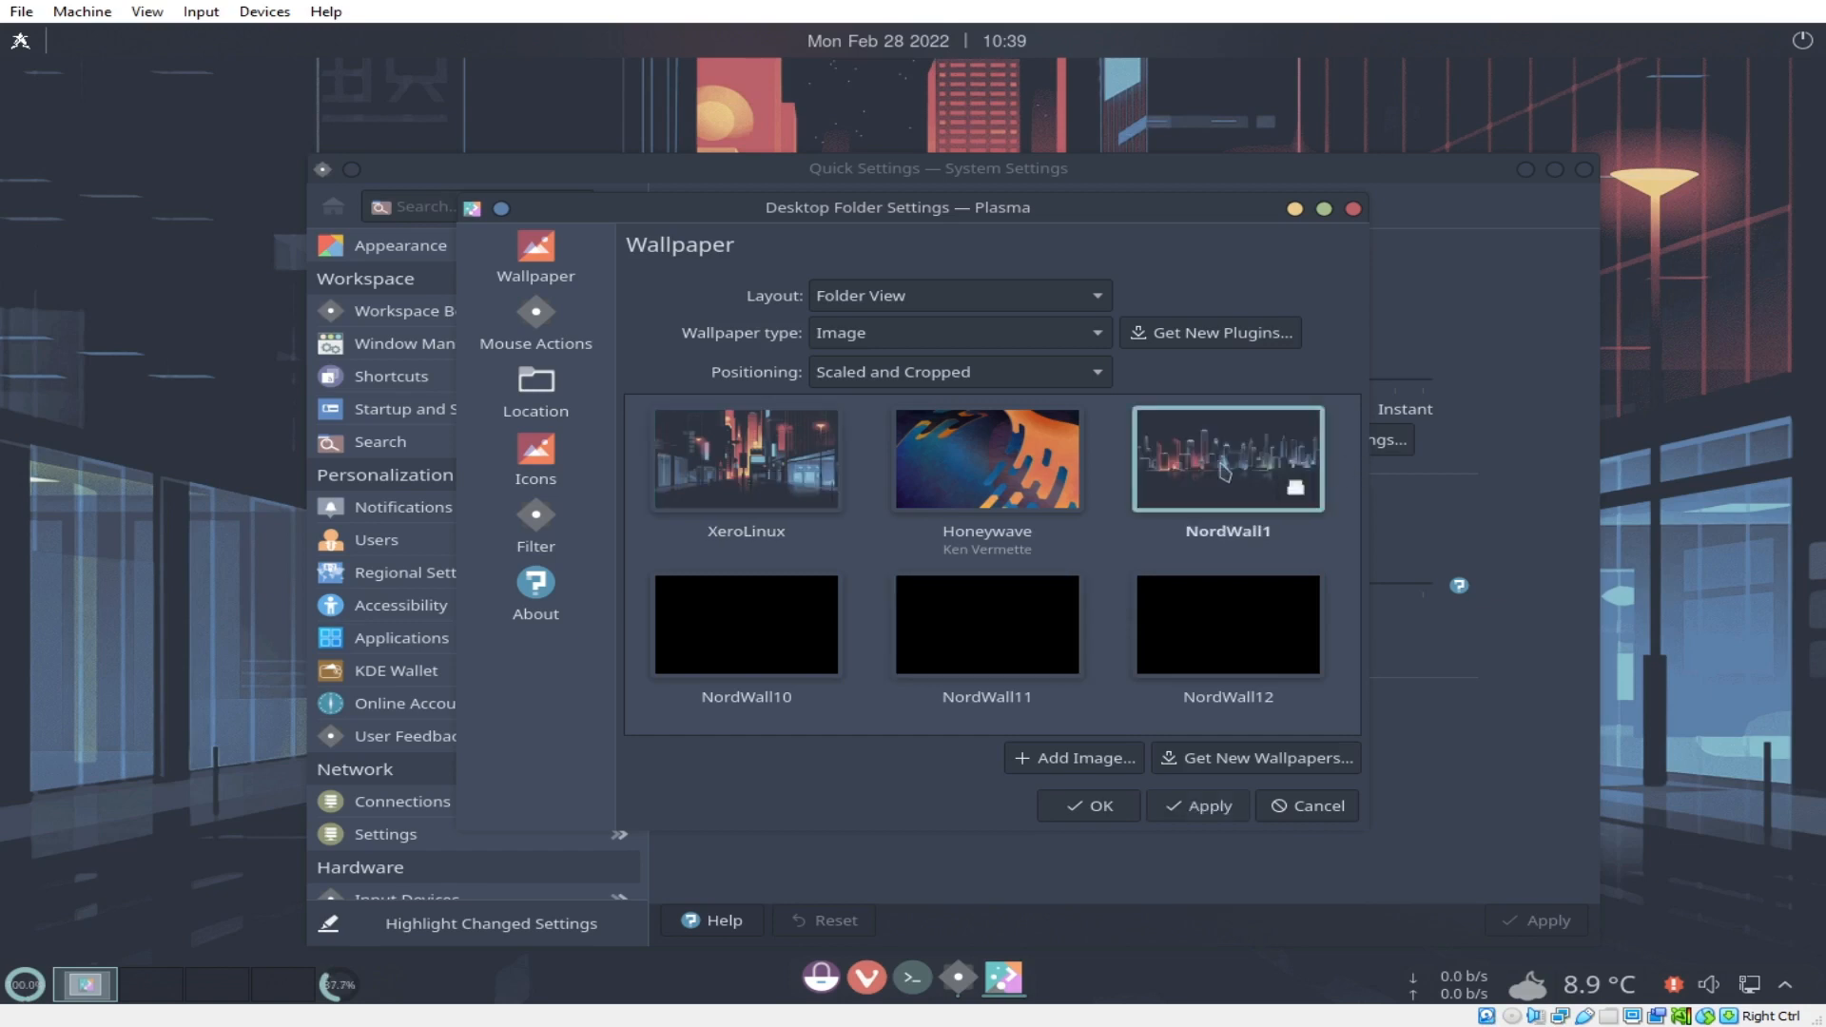
{"action": "left_click", "coordinate": [1208, 806]}
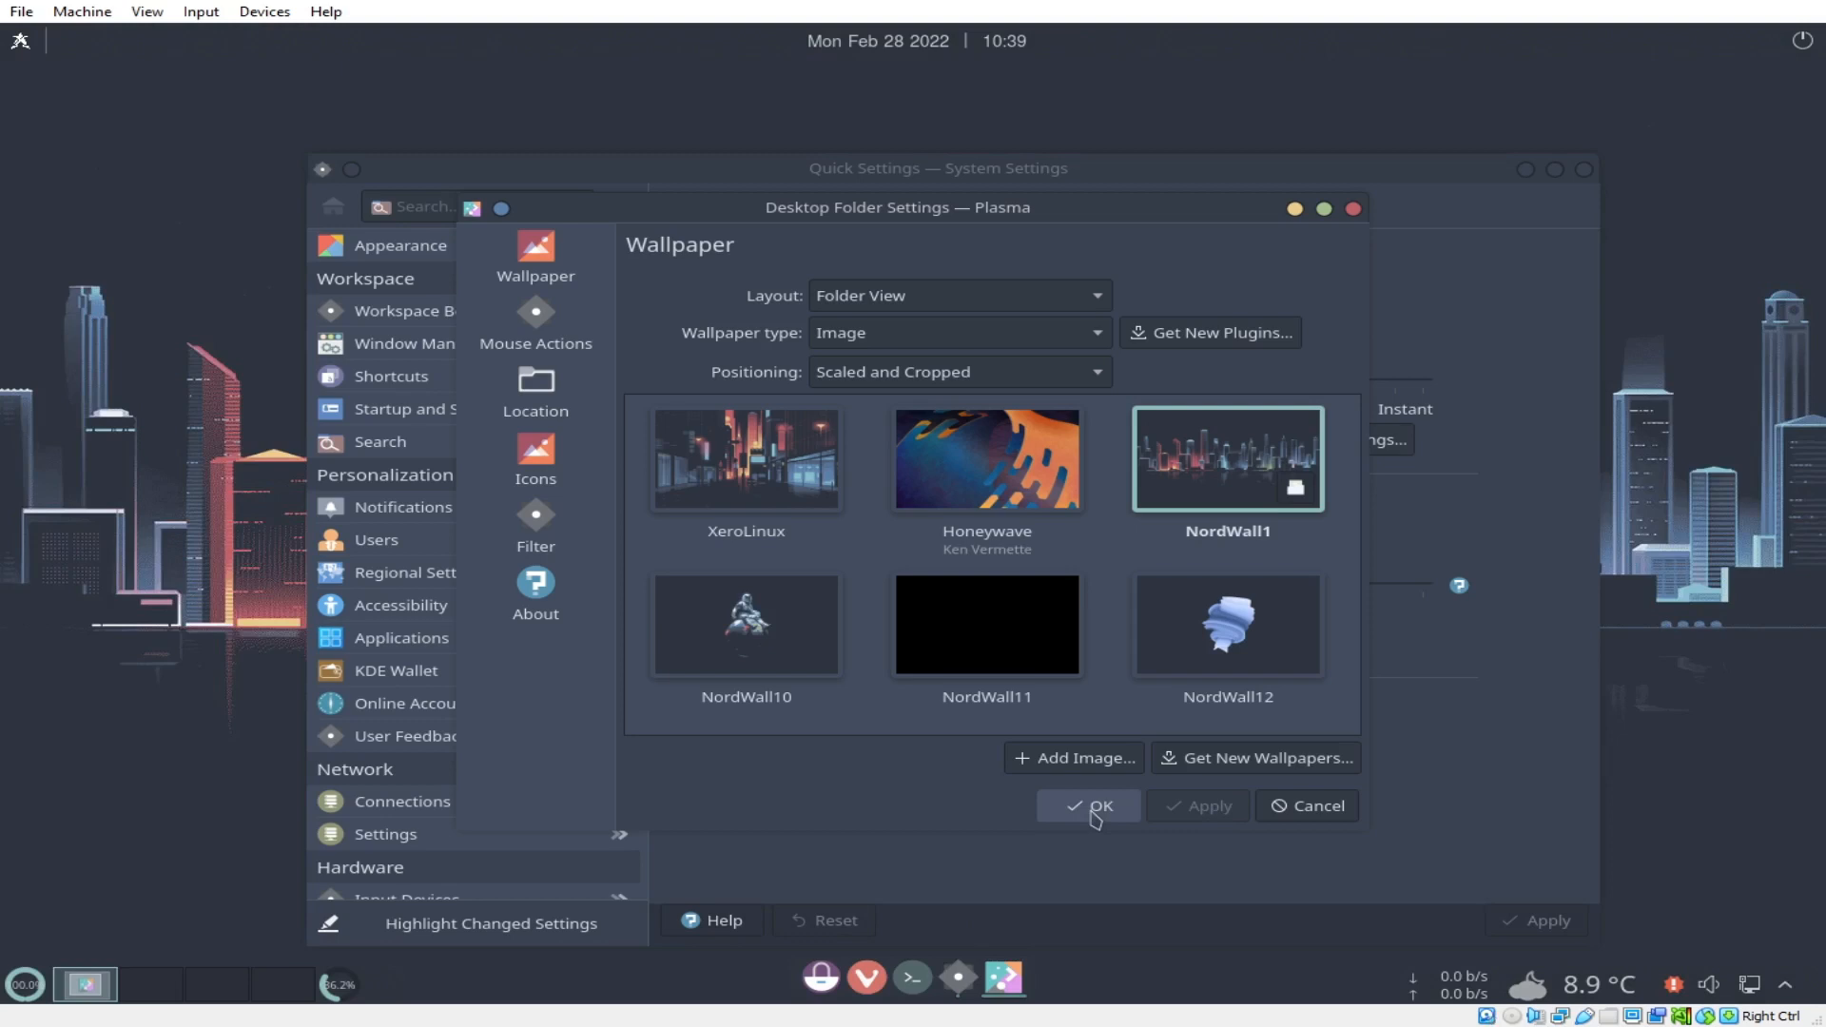
{"action": "left_click", "coordinate": [1096, 808]}
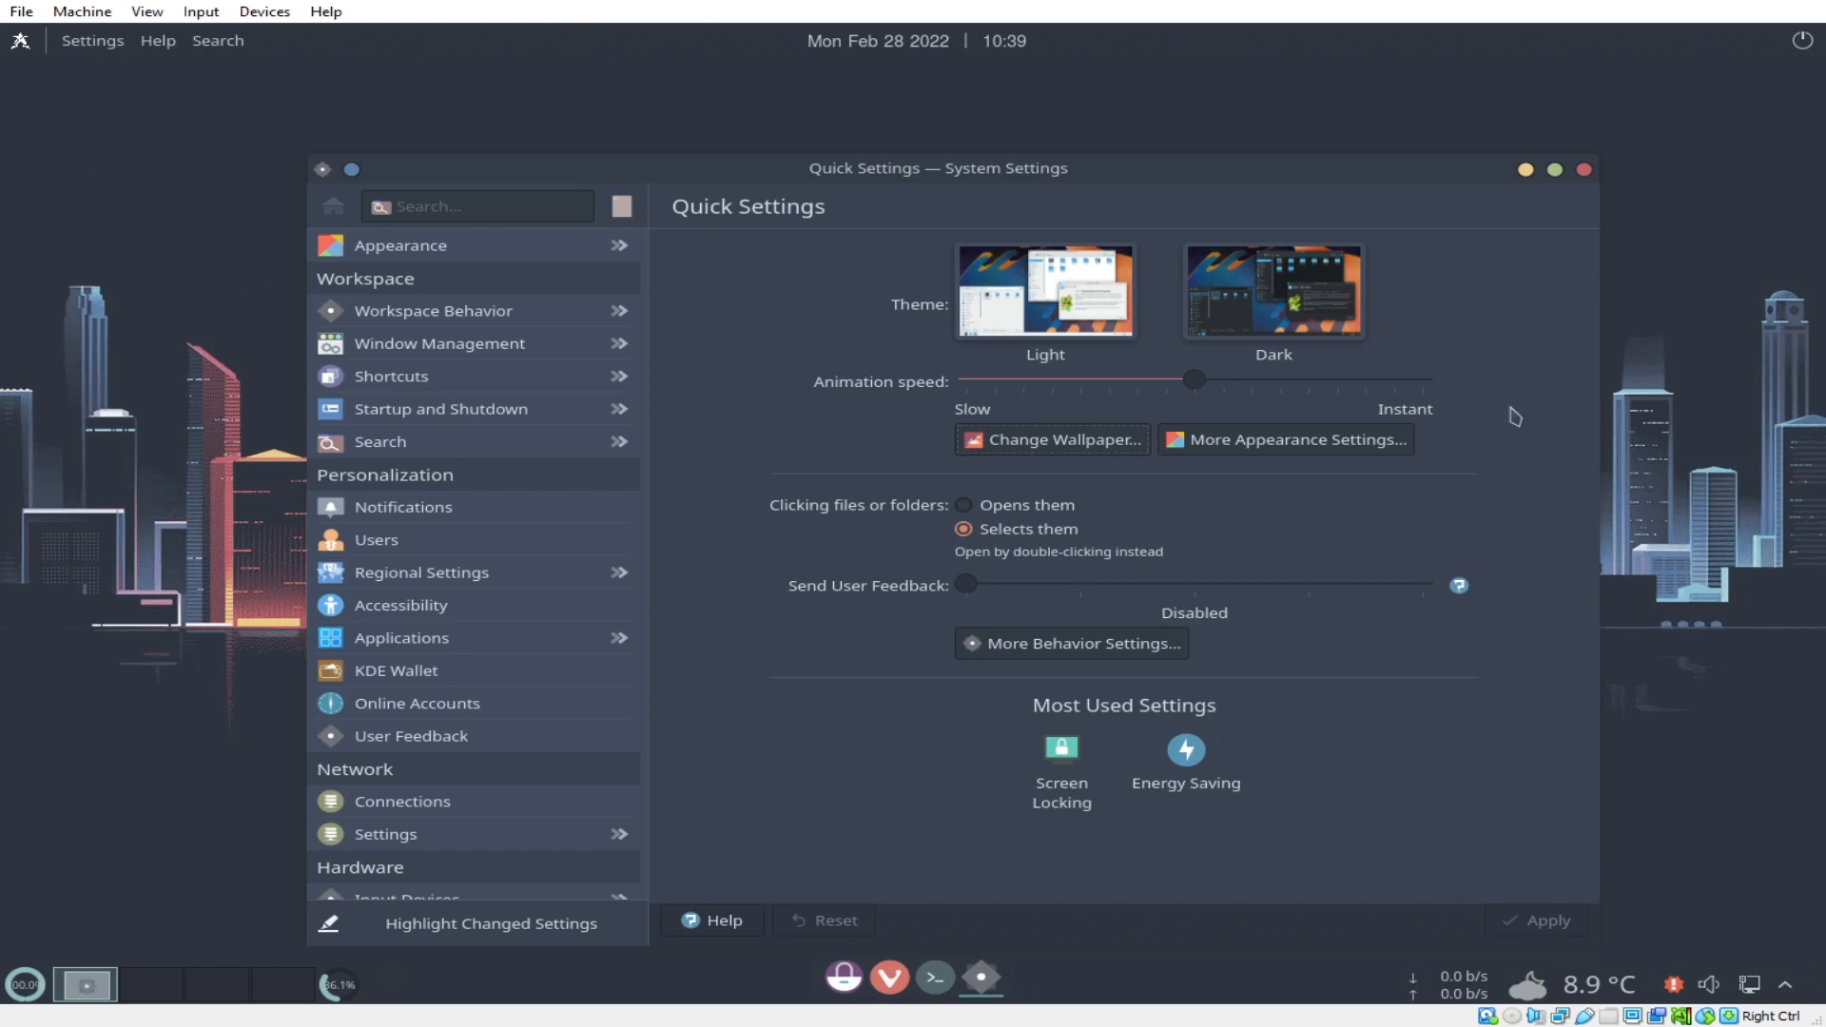
{"action": "left_click", "coordinate": [1584, 170]}
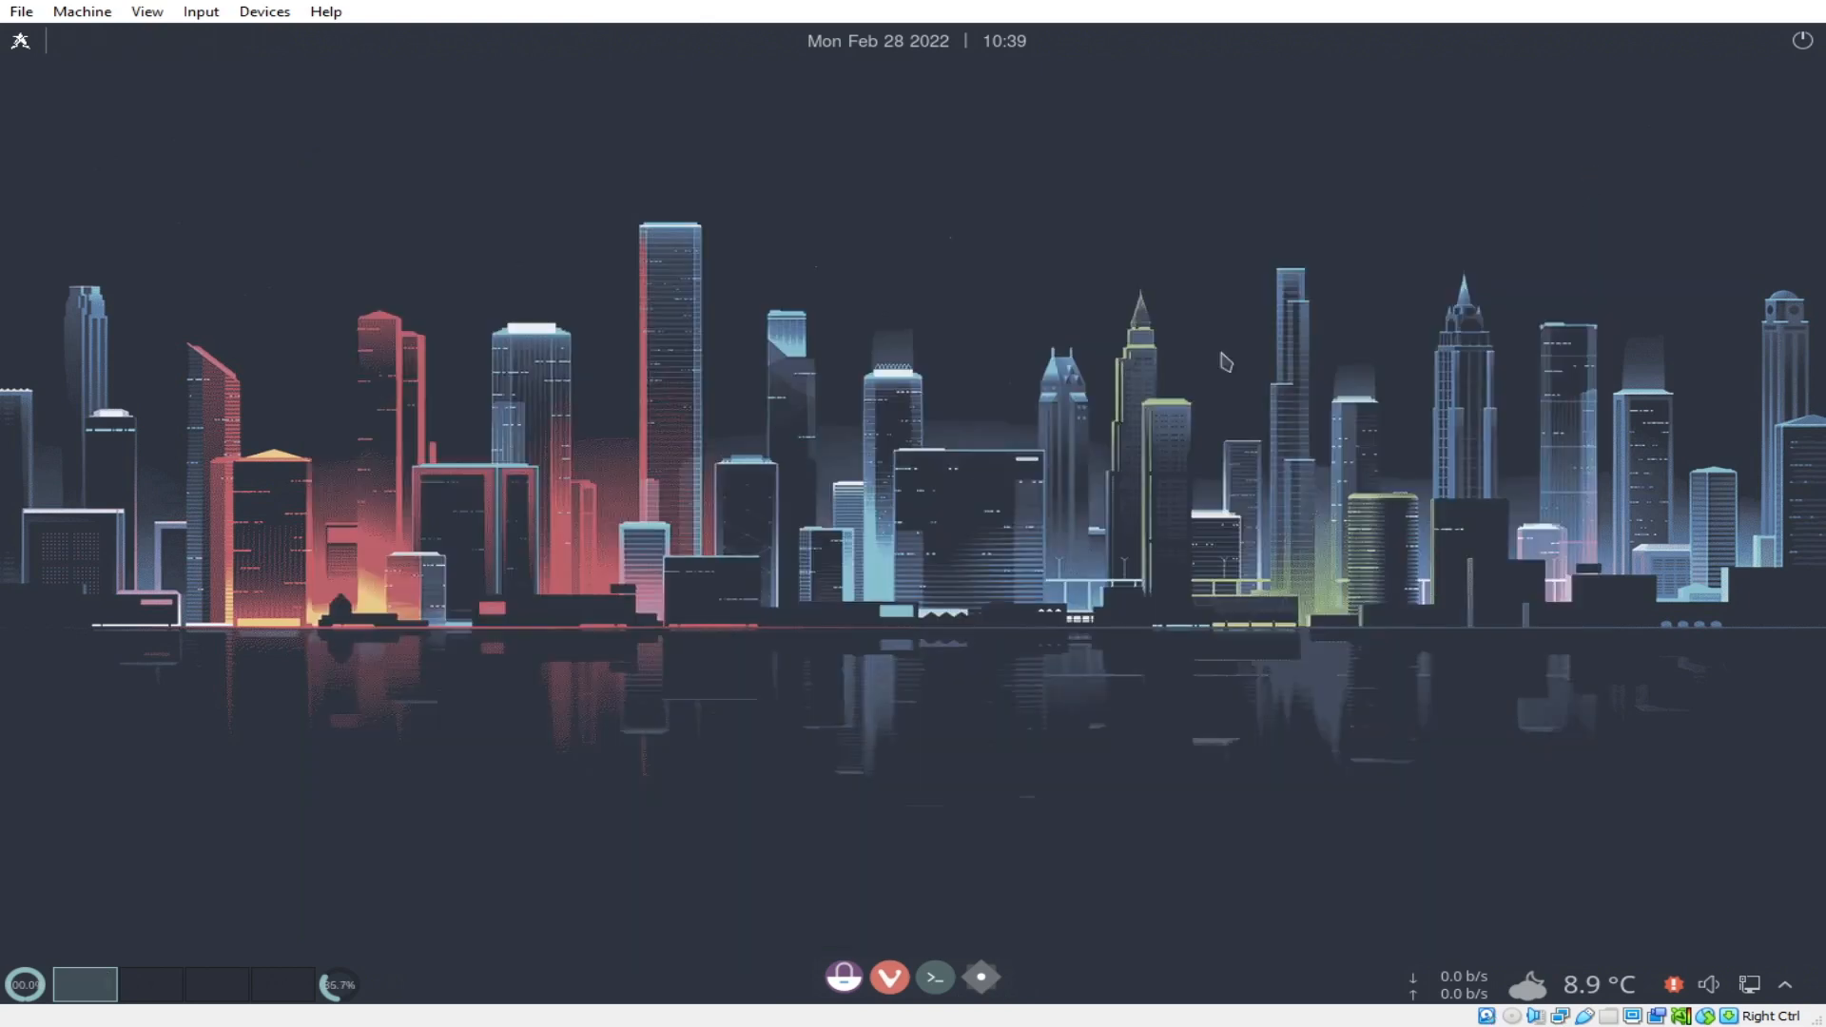